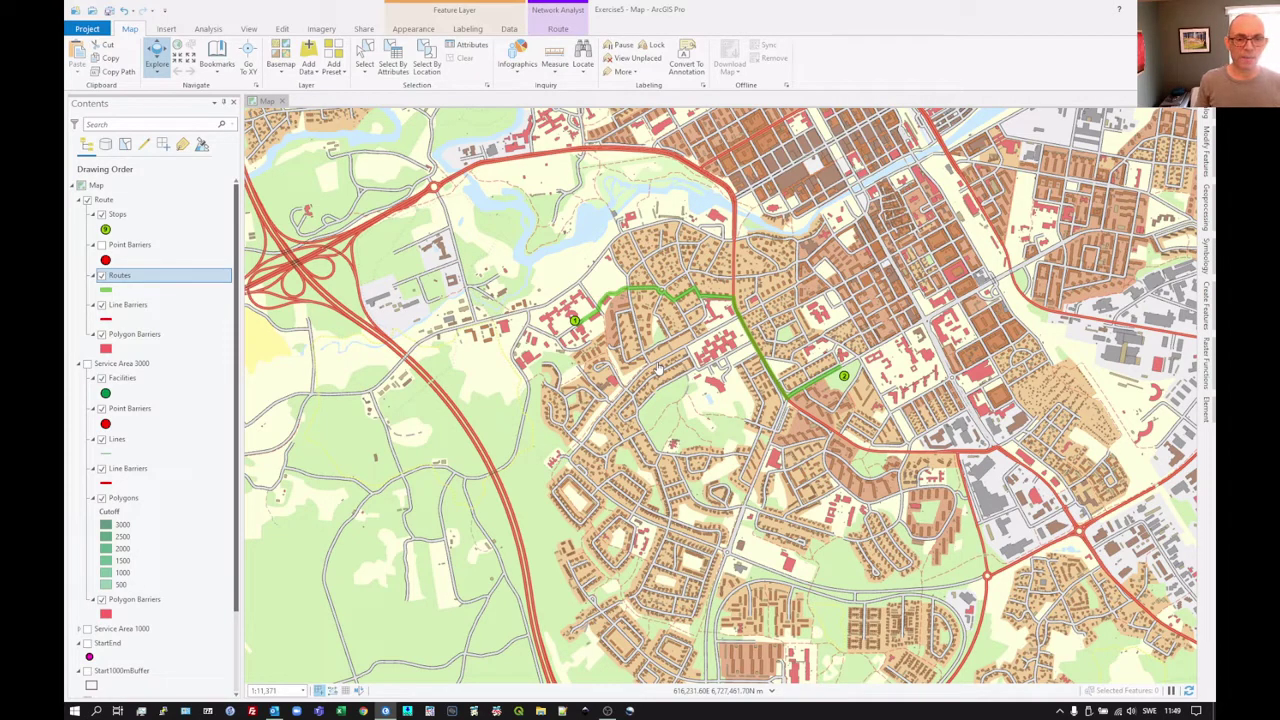
- Open the Routes attribute table, examine the route's length values, and close the table
right_click(121, 278)
click(163, 331)
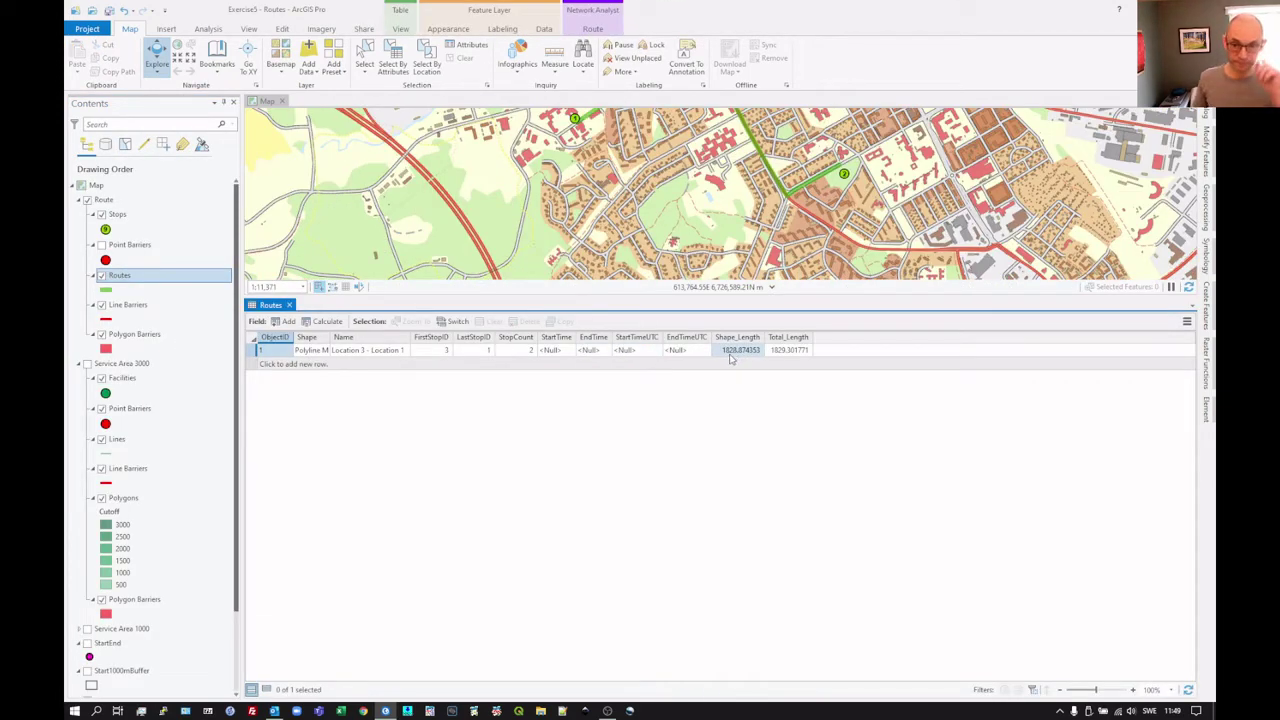
click(289, 304)
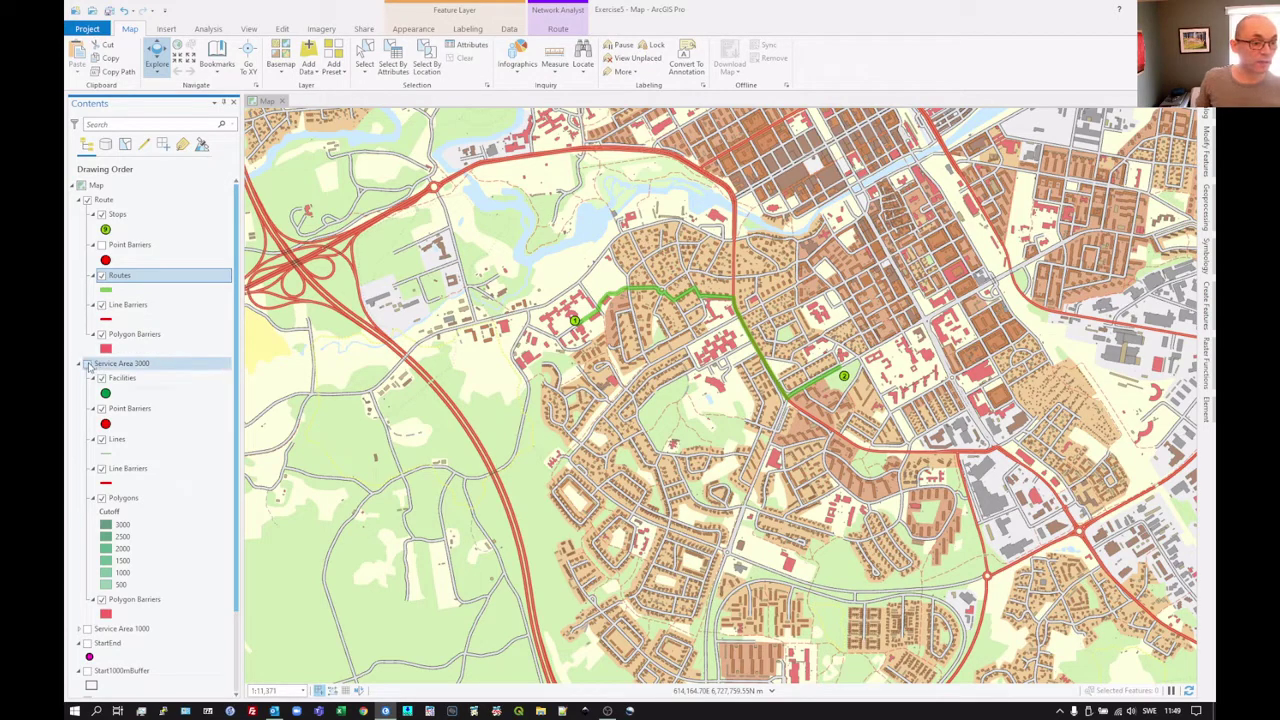
- Show the Service Area 3000 group with only its Lines visible, hiding Polygons, Facilities and all barrier sublayers
click(87, 364)
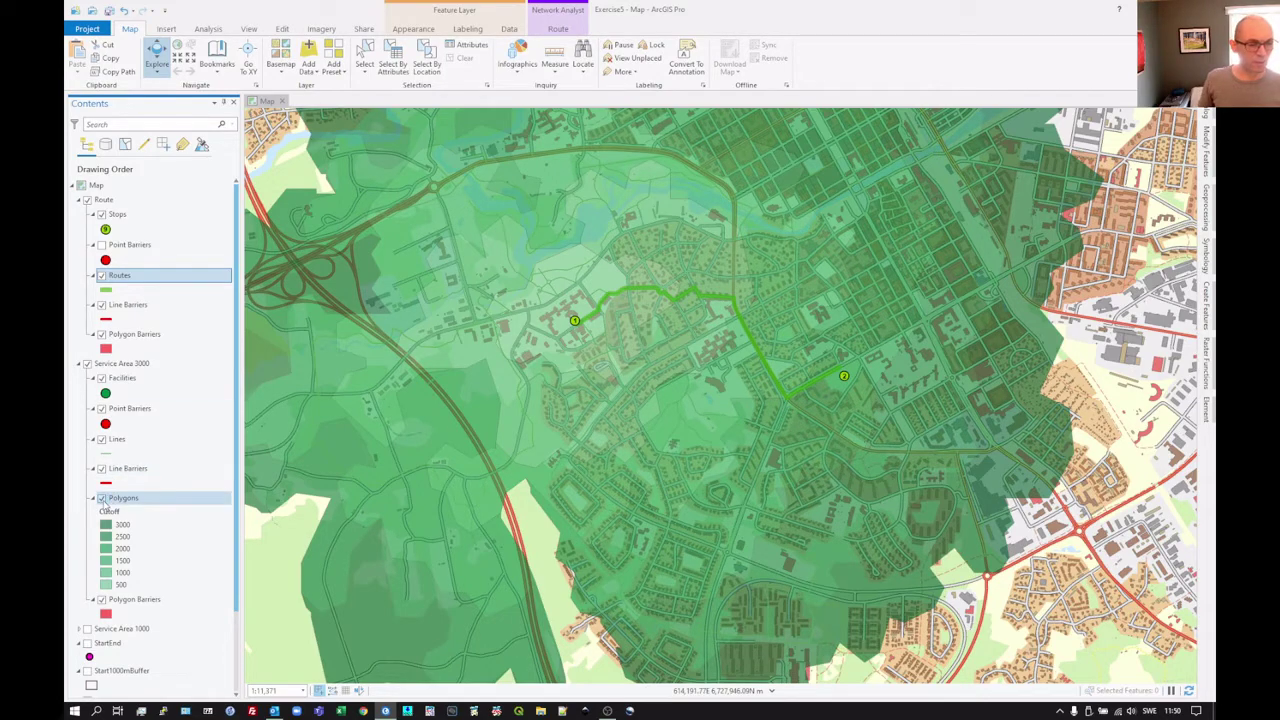
click(101, 498)
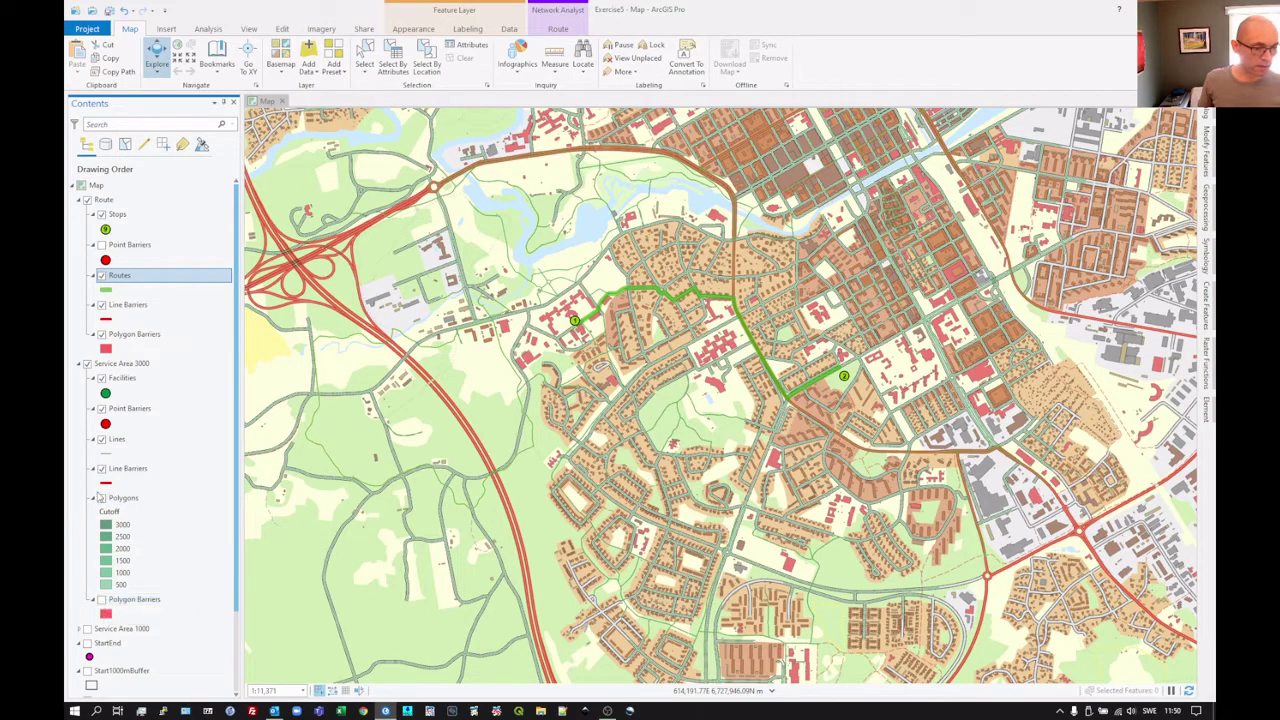
click(101, 468)
click(101, 410)
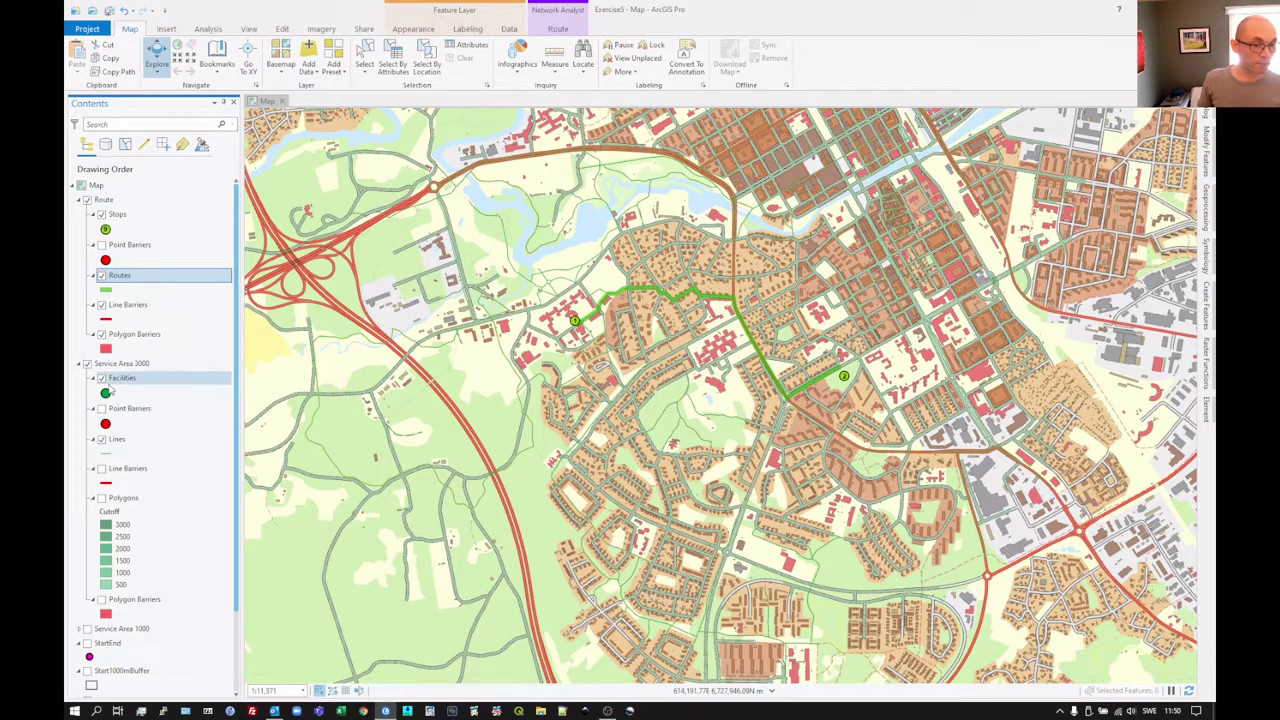
click(101, 379)
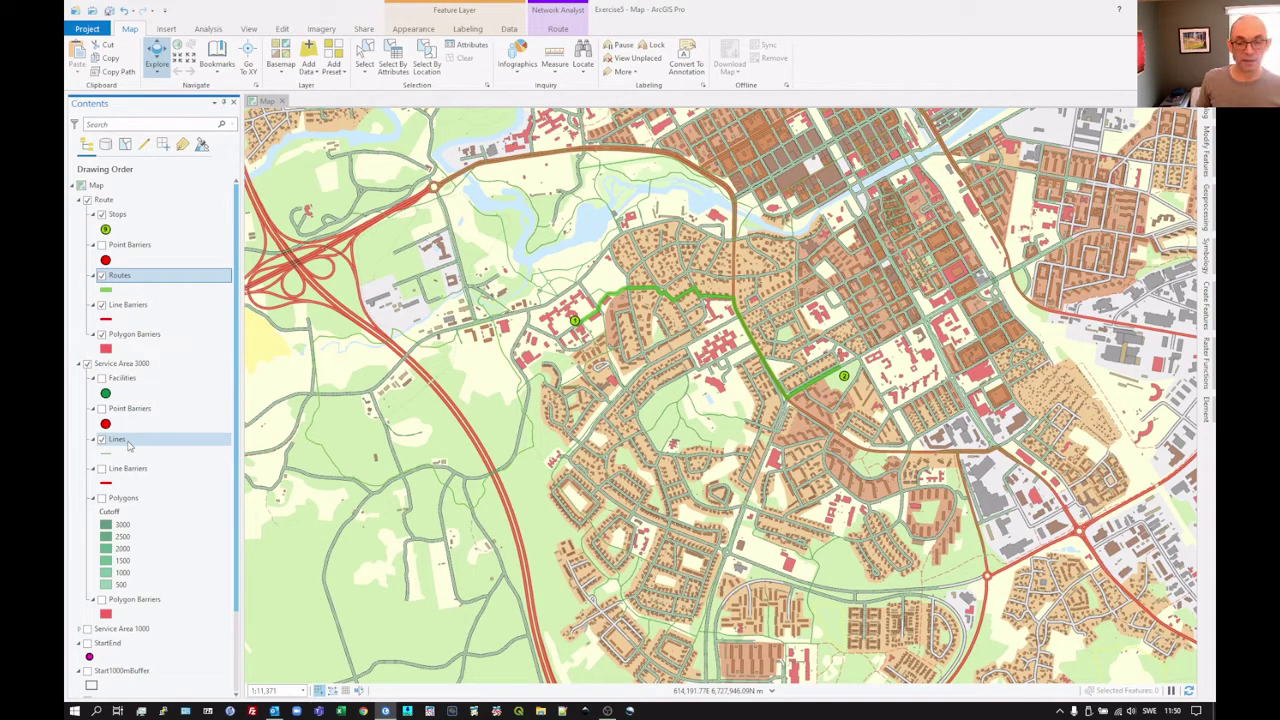
- Examine the FromCumul_Length and ToCumul_Length values in the Service Area 3000 Lines attribute table, and close it
right_click(128, 446)
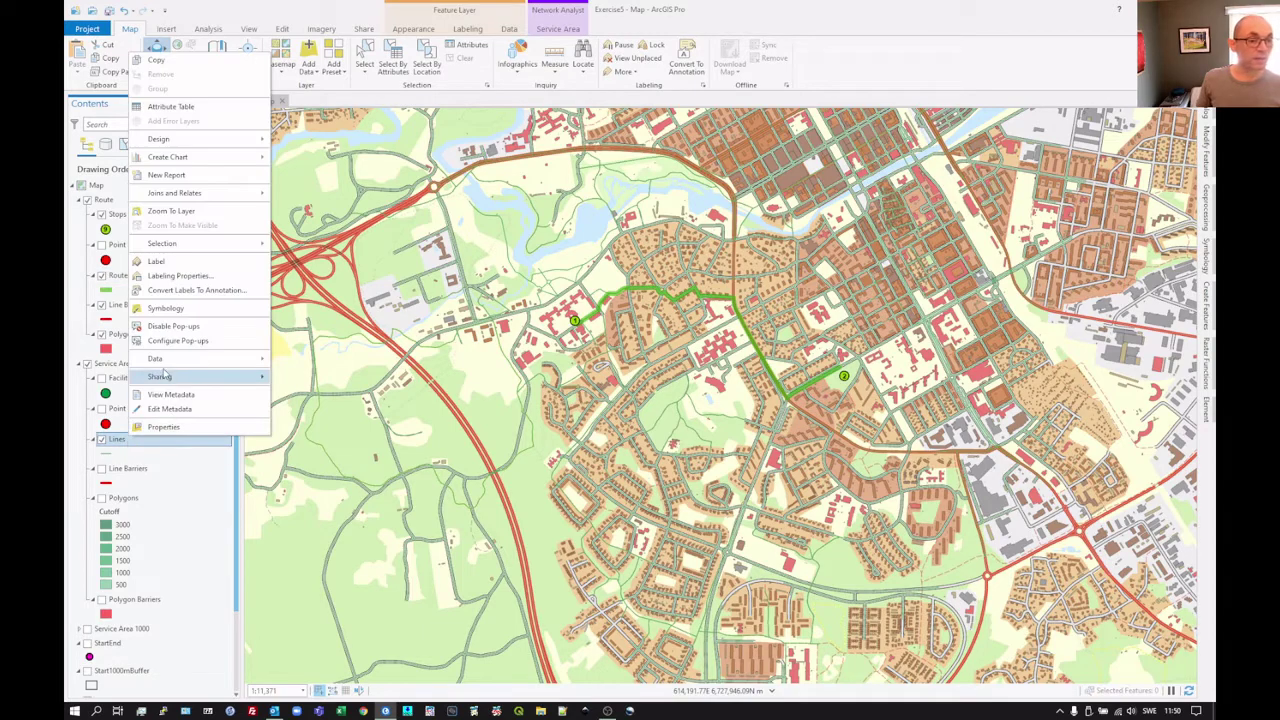
click(176, 108)
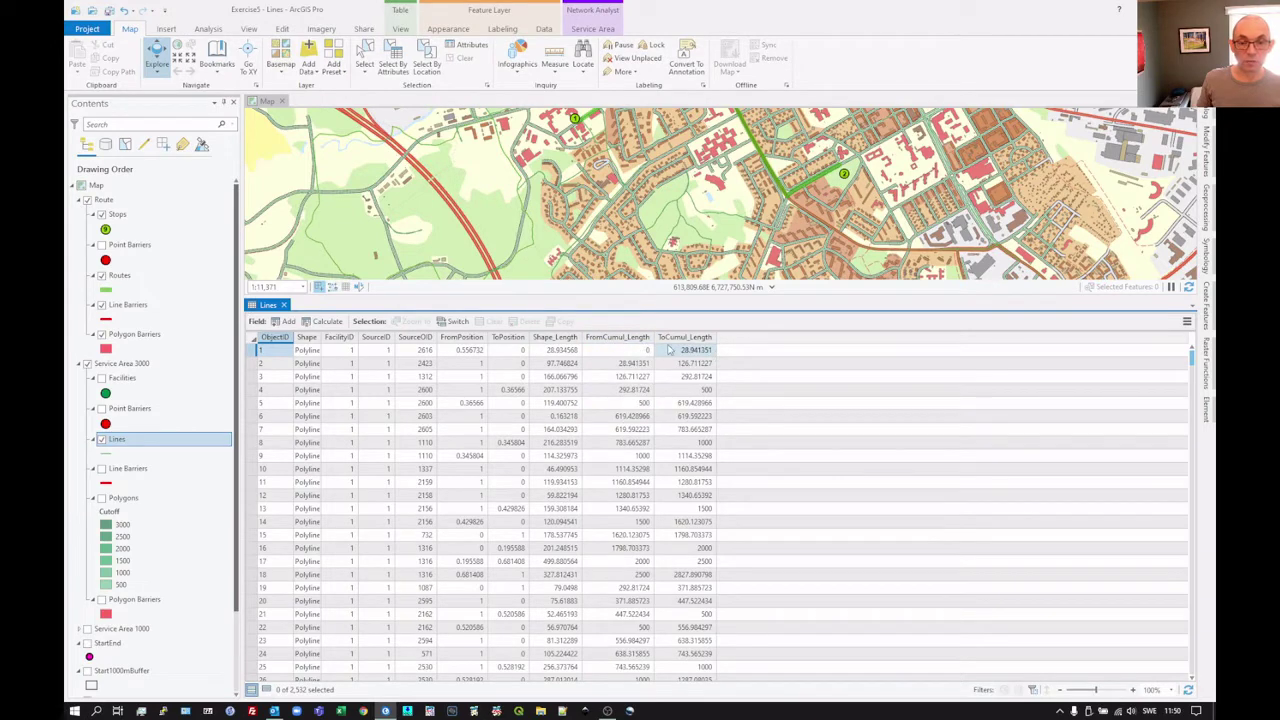
click(640, 351)
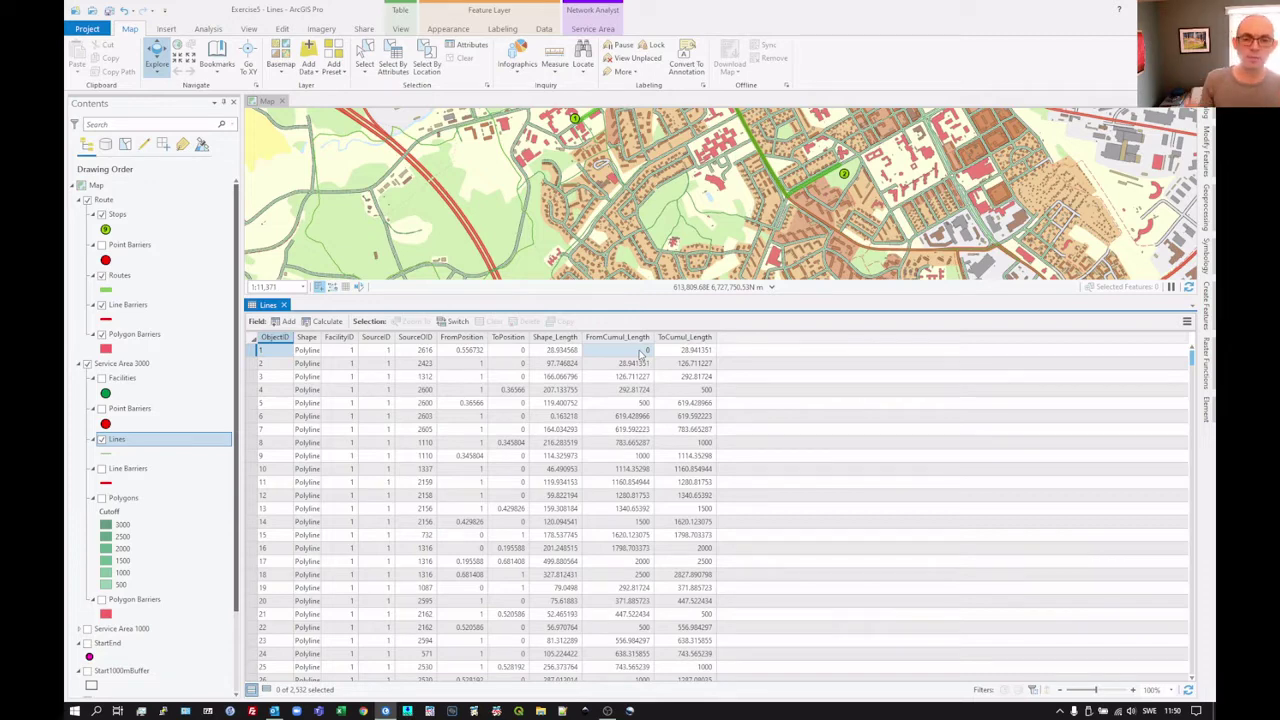
click(284, 306)
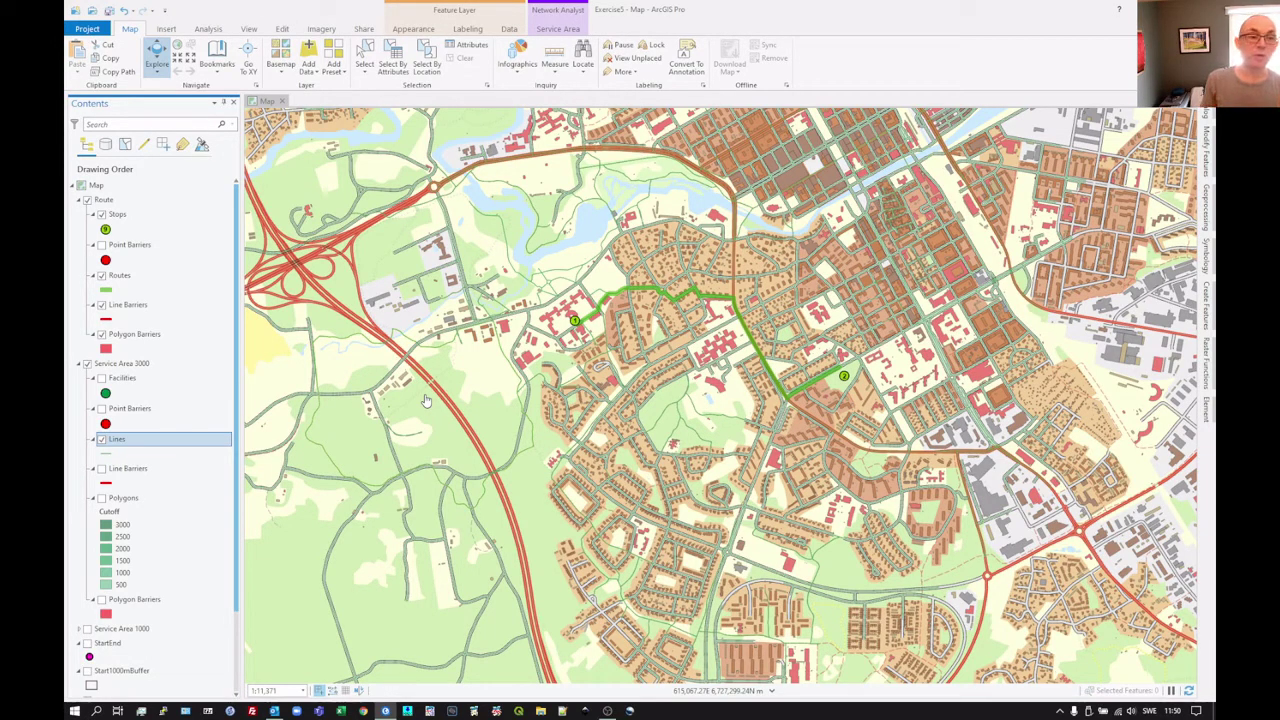
- Symbolize the Service Area 3000 Lines layer with Graduated Colors based on the ToCumul_Length field
right_click(122, 447)
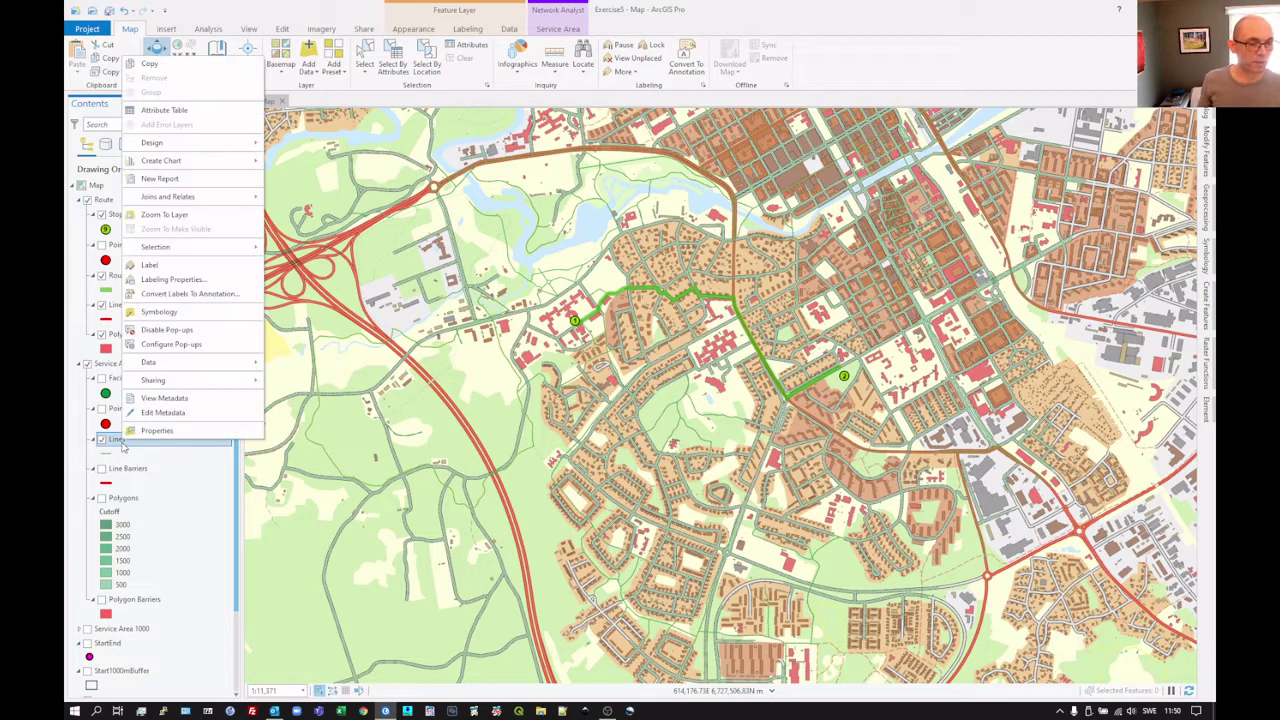
click(160, 313)
click(1063, 166)
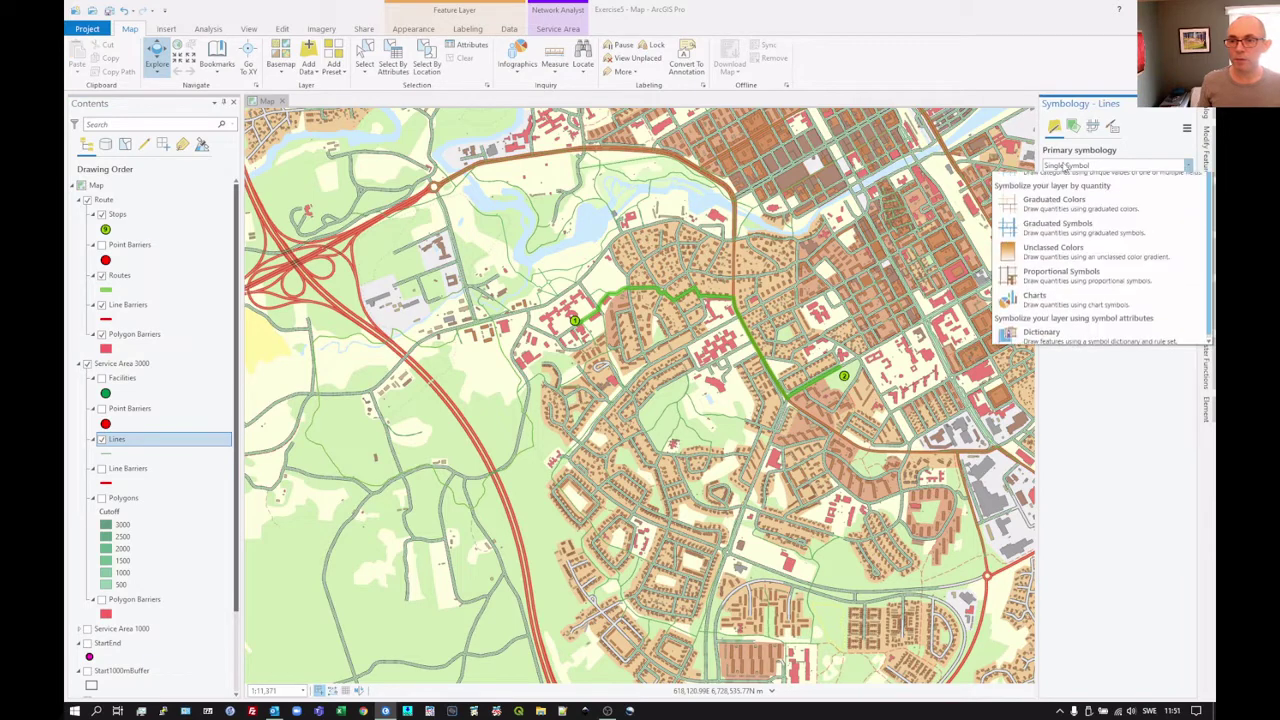
click(1062, 268)
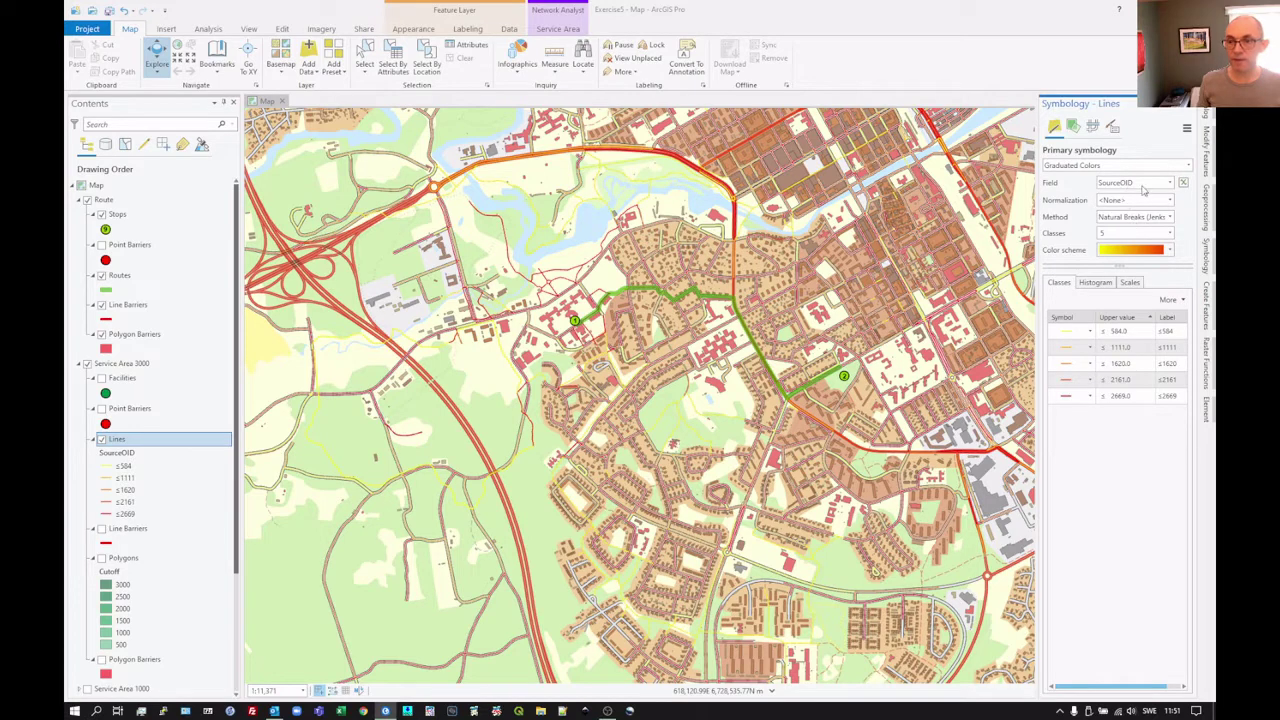
click(1169, 184)
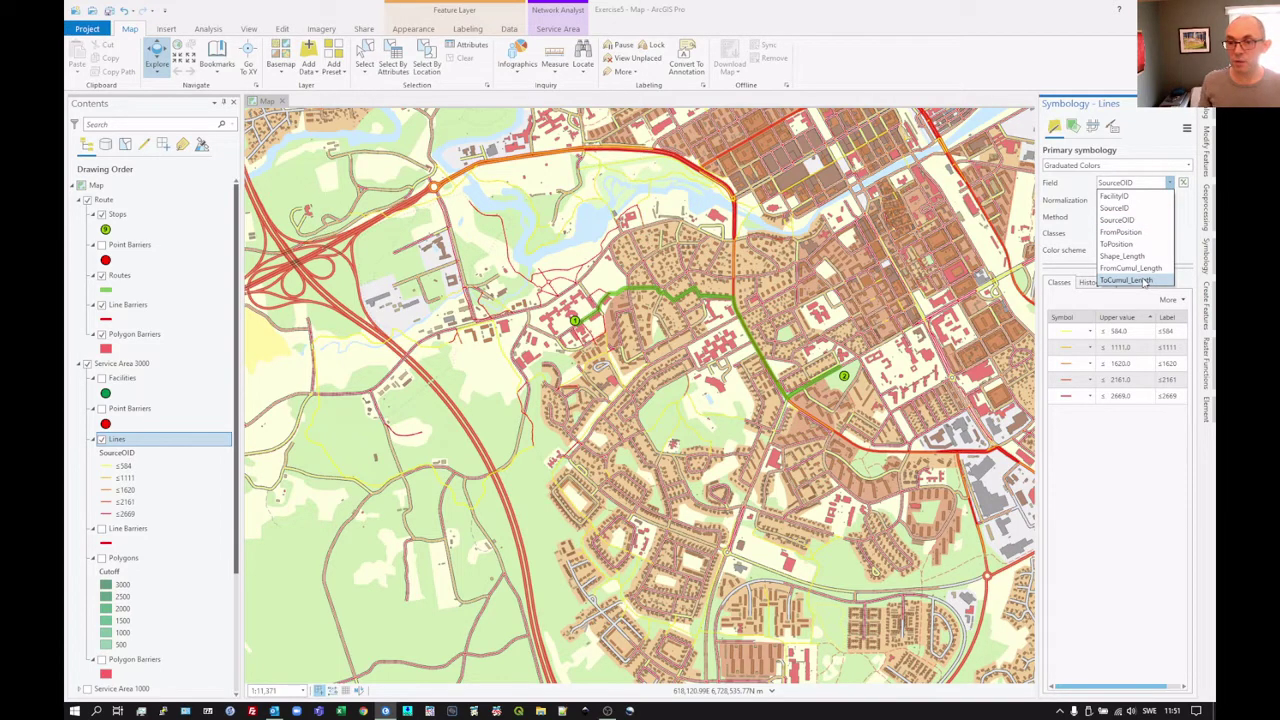
click(1145, 280)
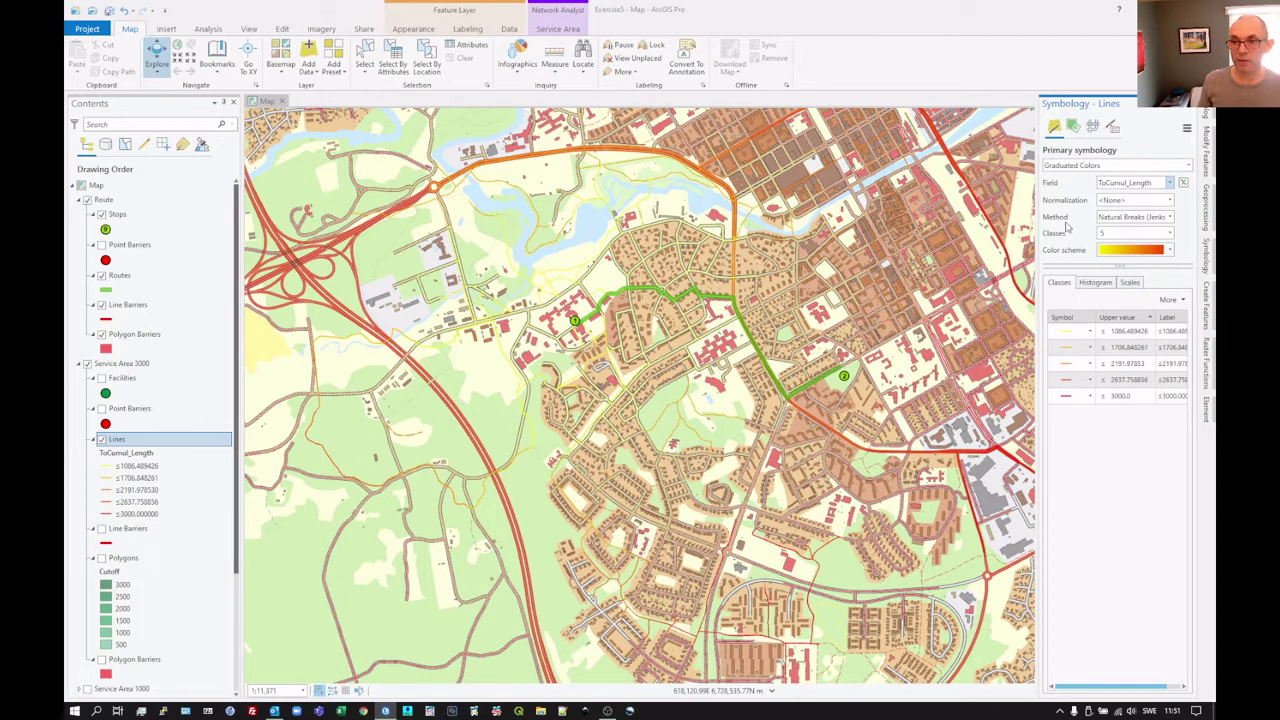
- Classify the Lines symbology by Equal Interval with 10 classes
click(1147, 219)
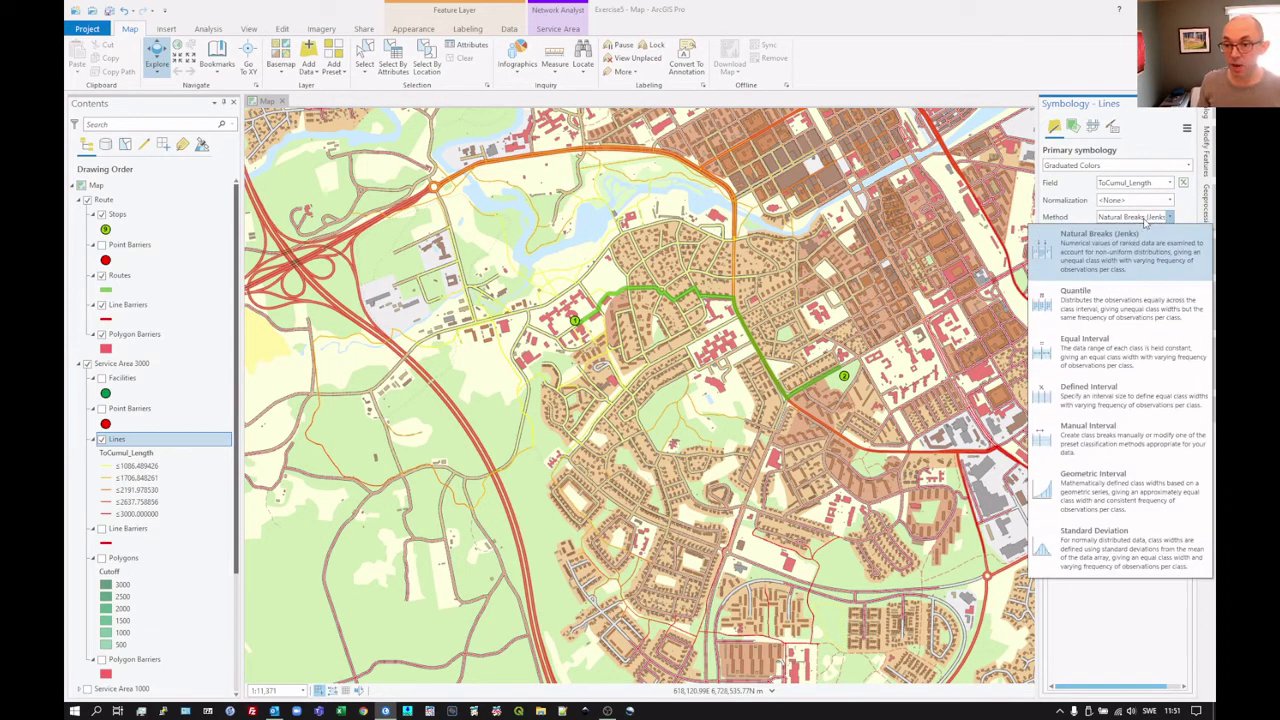
click(1096, 357)
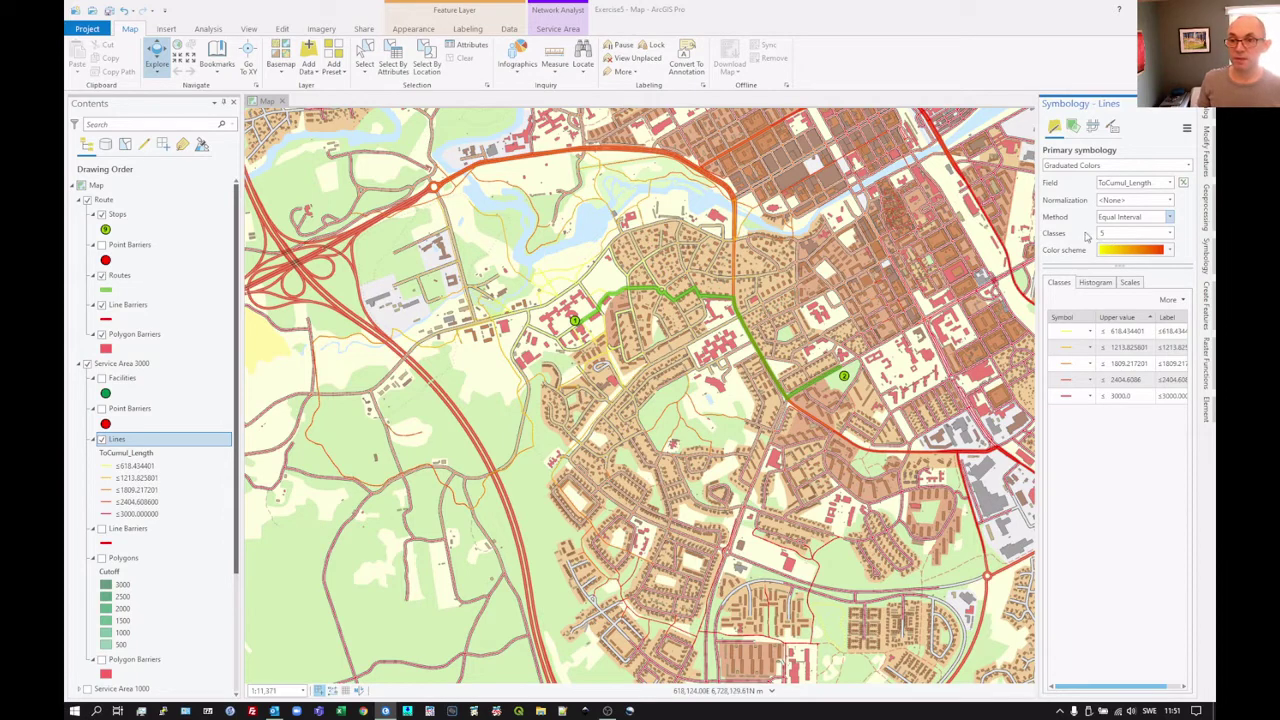
click(1170, 236)
click(1135, 310)
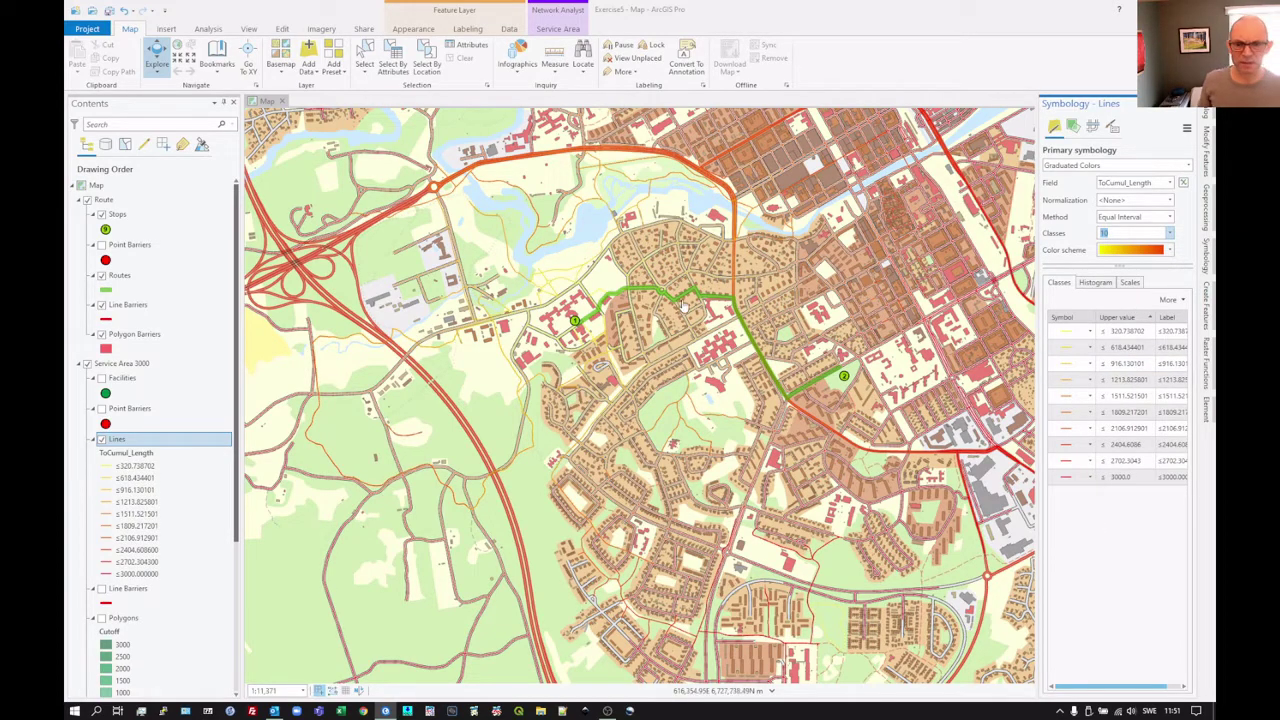
- Format all Lines class symbols with a line width of 4 pt and return to the primary symbology
click(1180, 299)
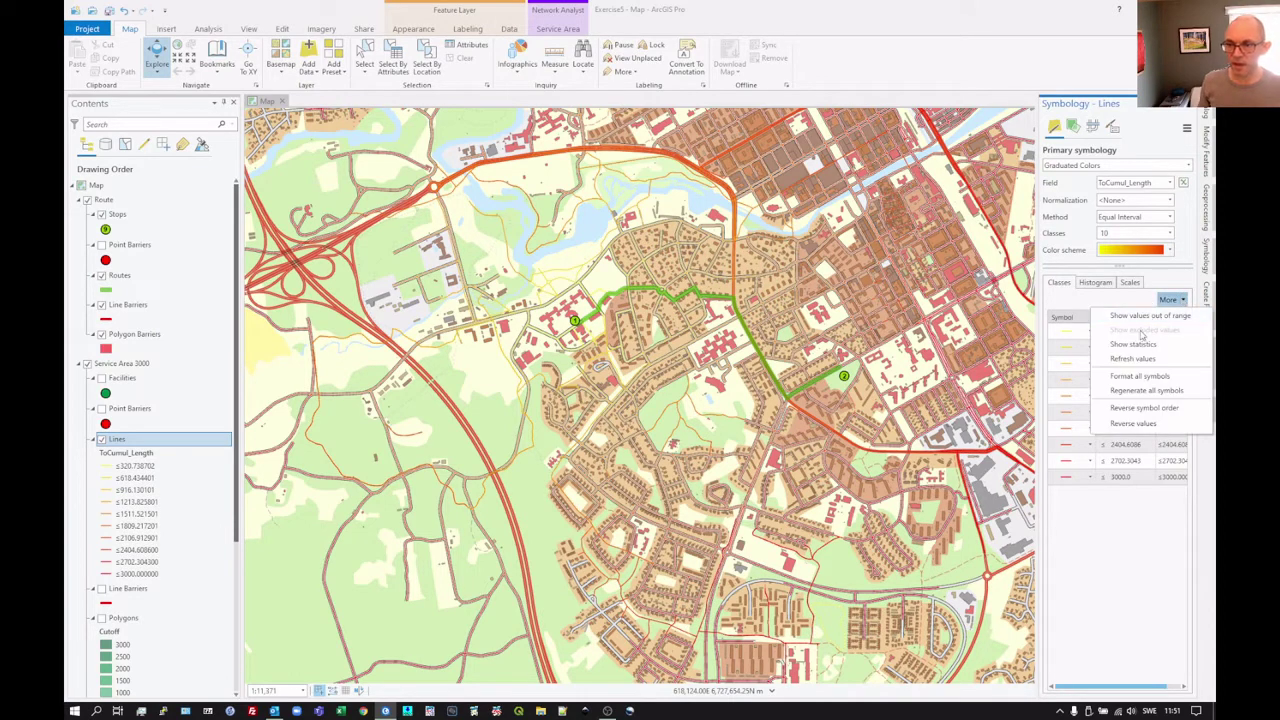
click(1144, 377)
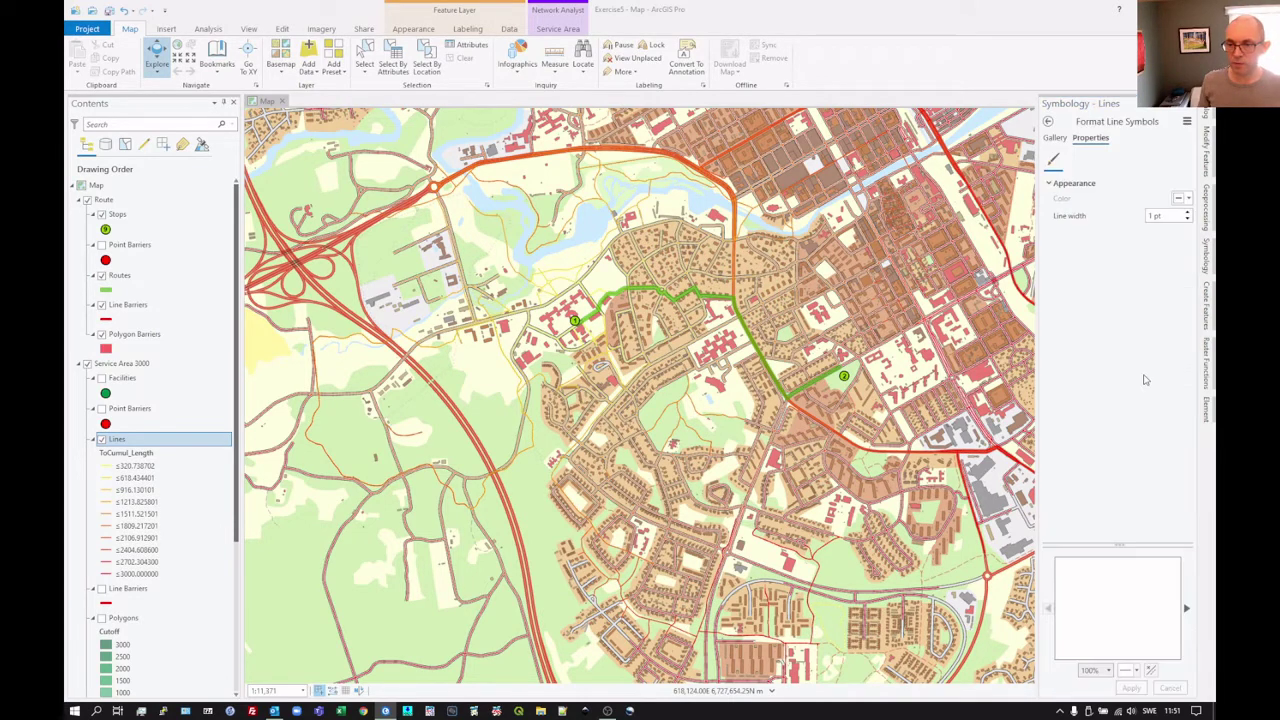
click(1188, 214)
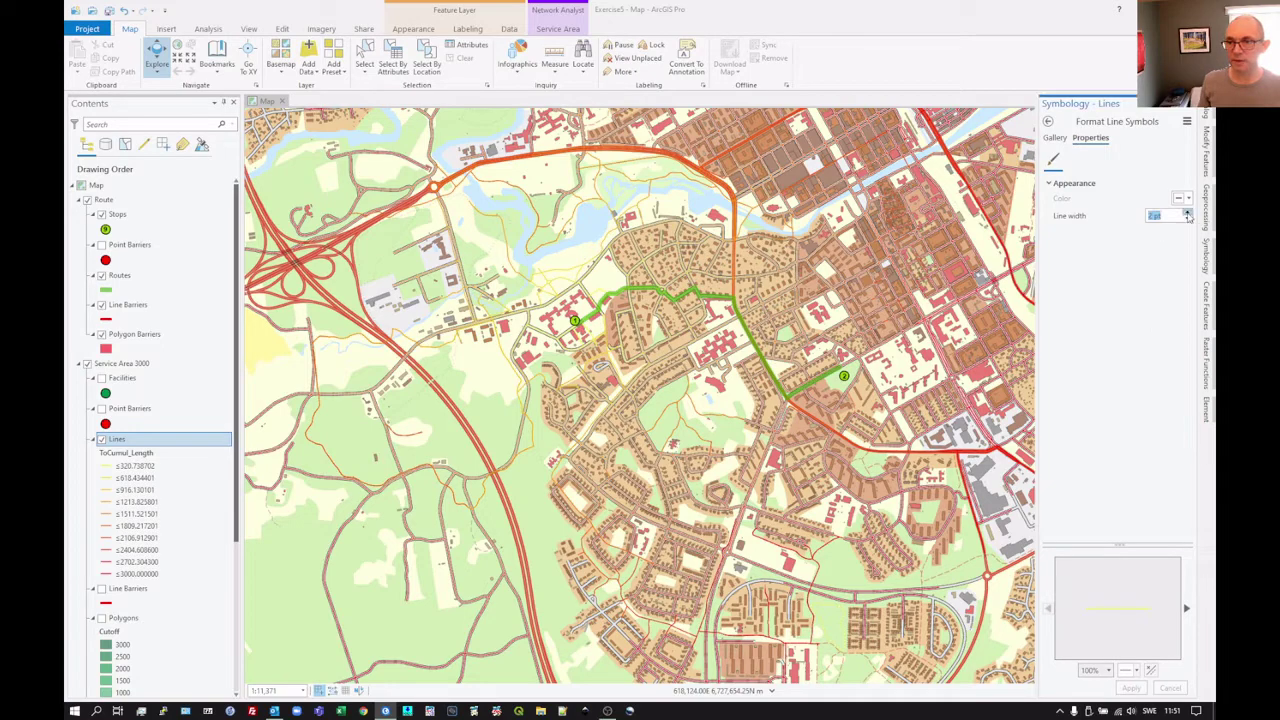
click(1188, 214)
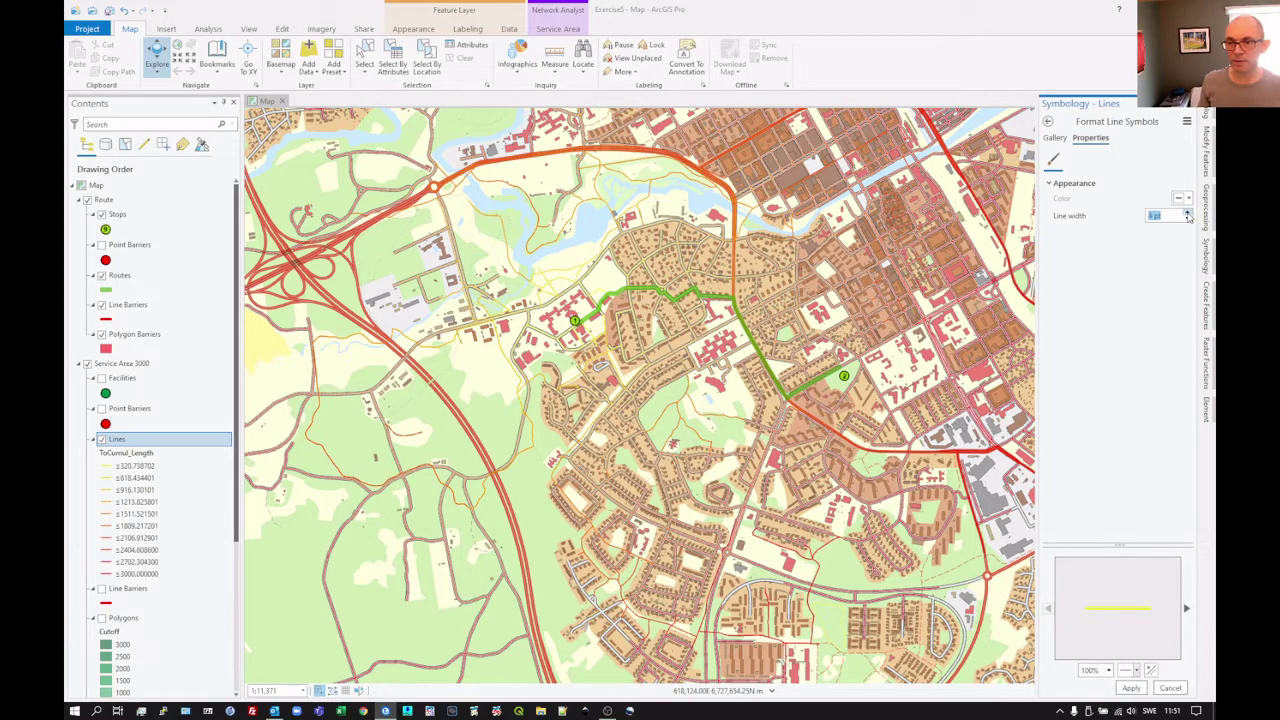
click(1131, 688)
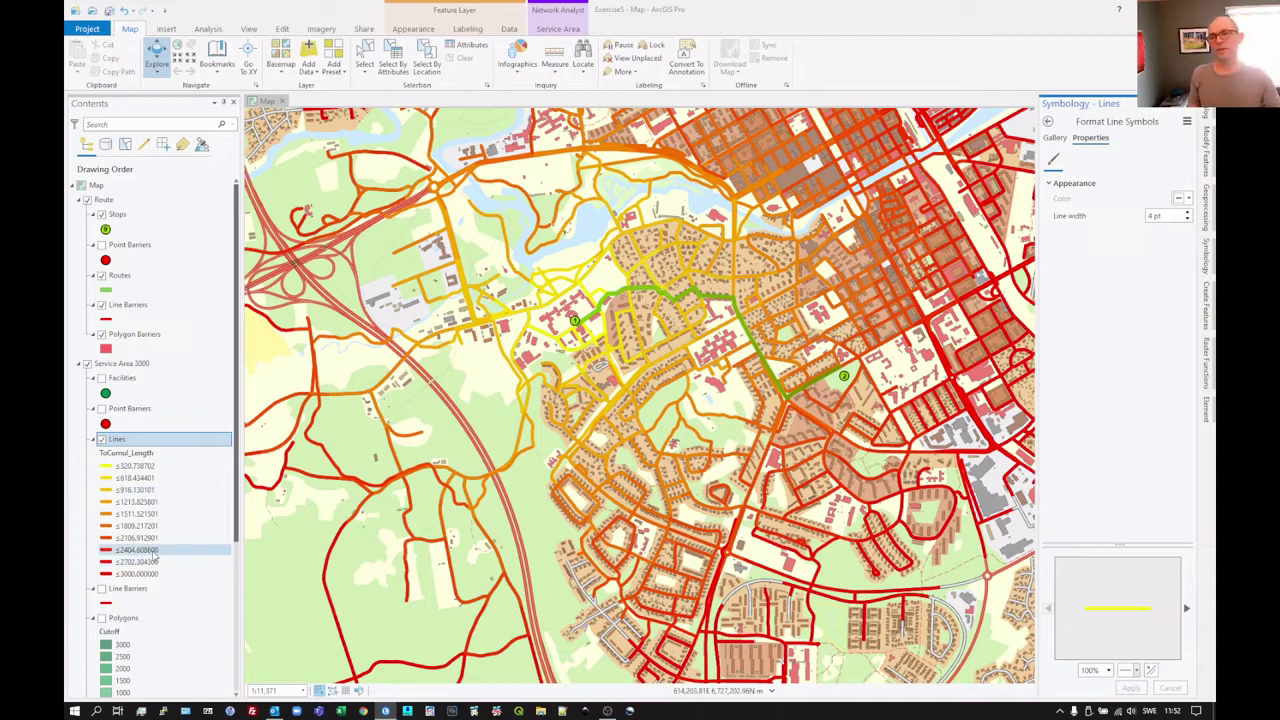
click(1049, 122)
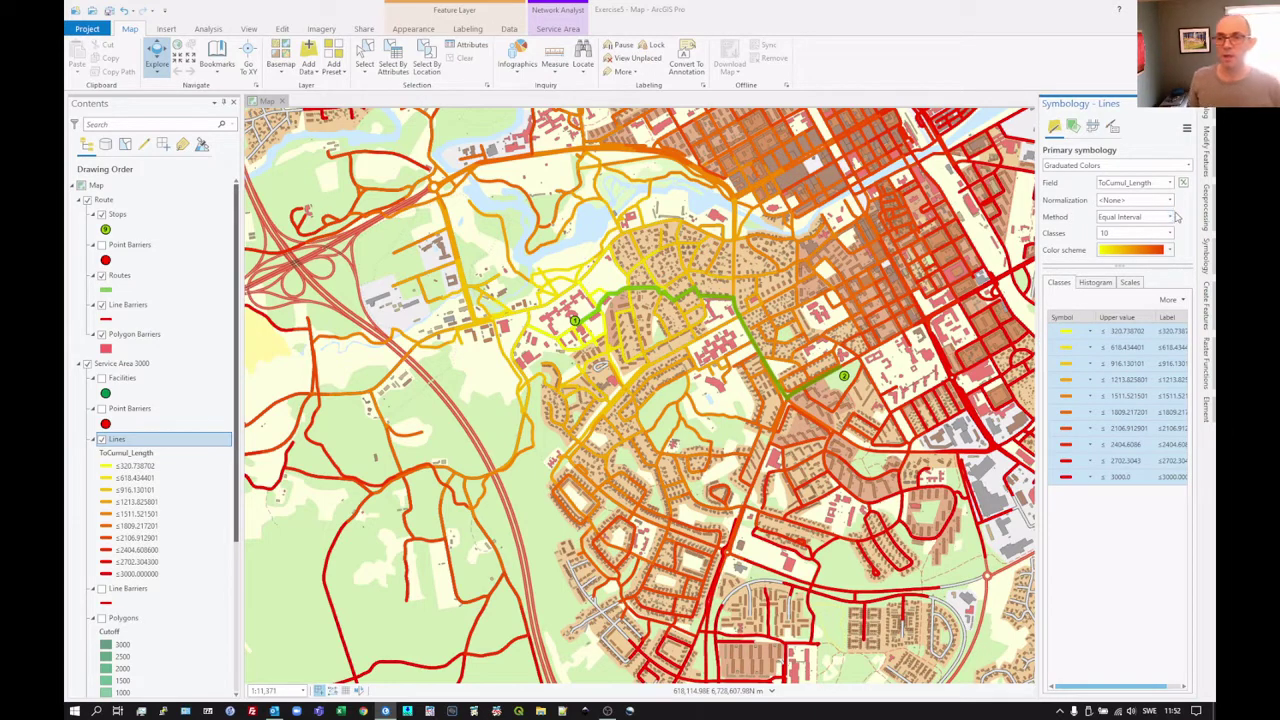
- Format the Lines class labels with 0 decimal places and the suffix "m"
click(1113, 127)
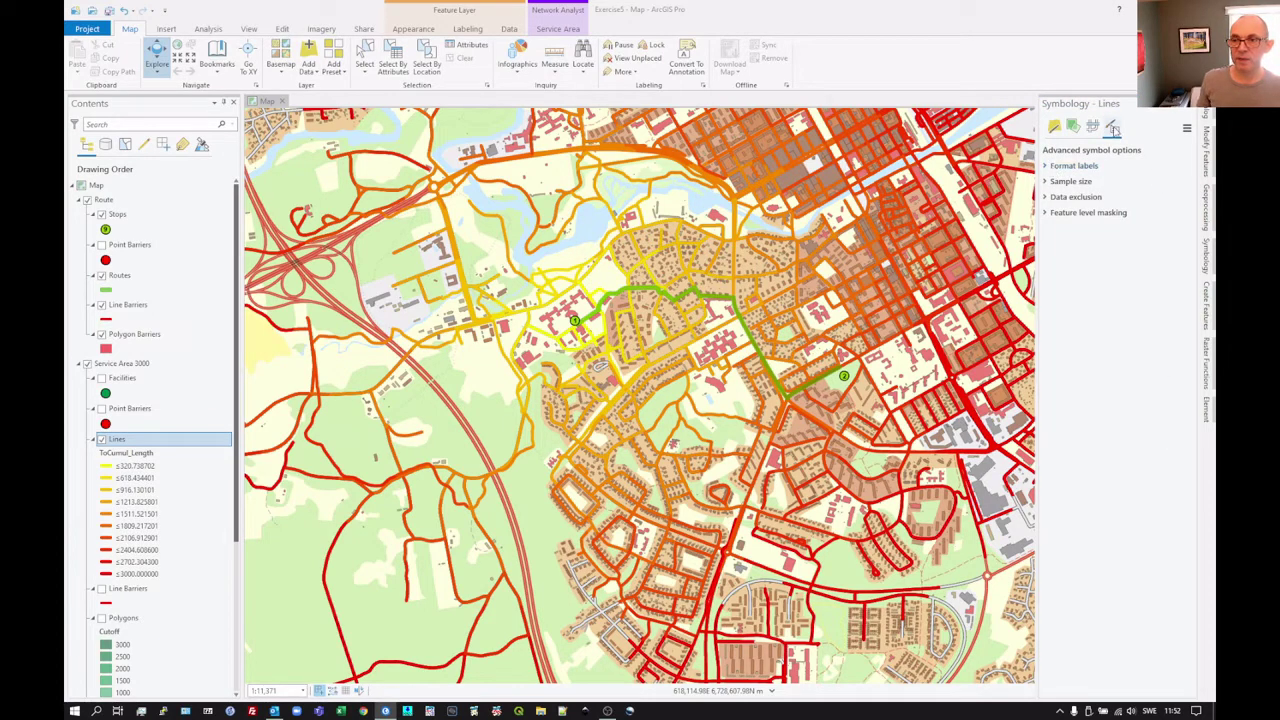
click(1046, 166)
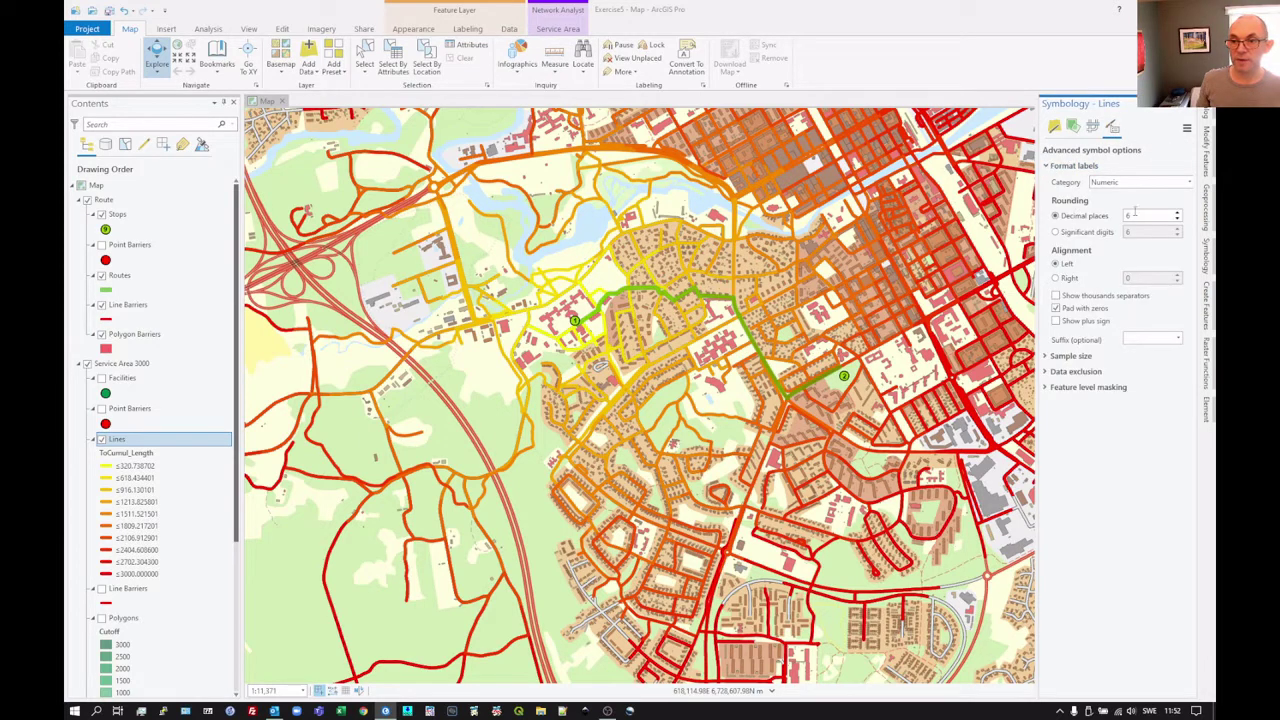
click(1178, 218)
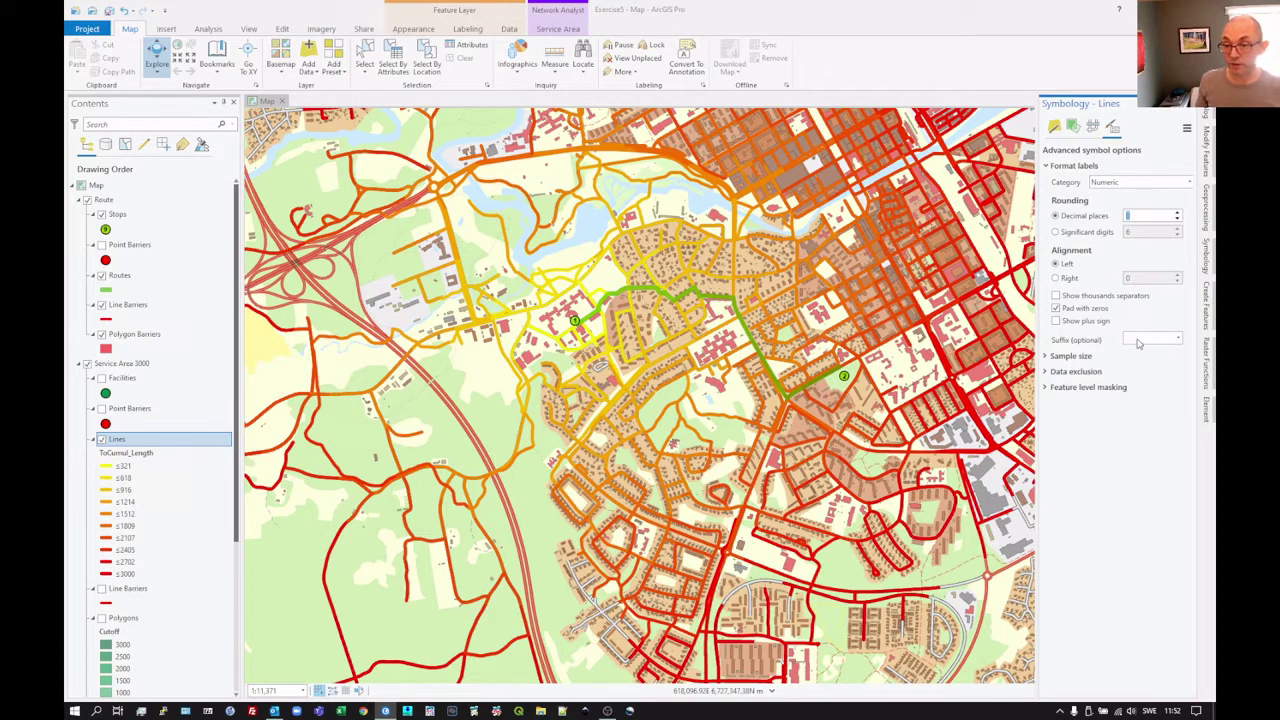
text(m)
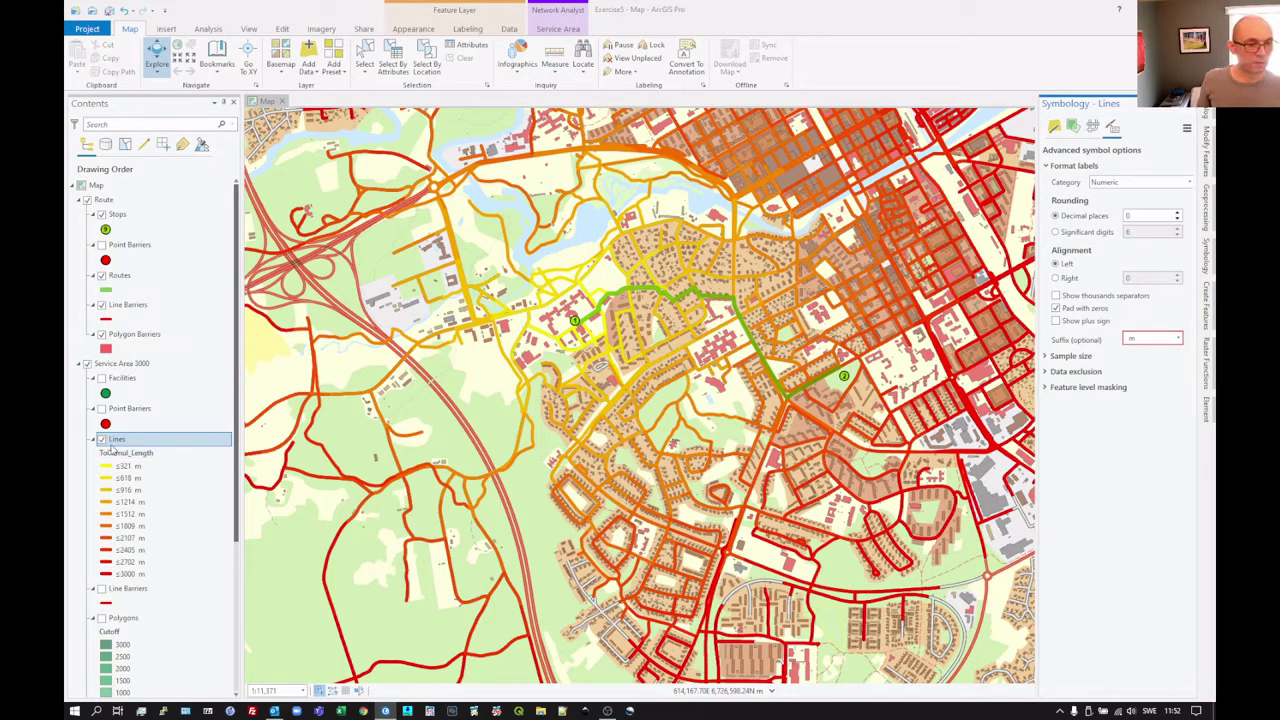
- Rename the Service Area 3000 Lines layer to "Distance" in its layer properties
right_click(117, 441)
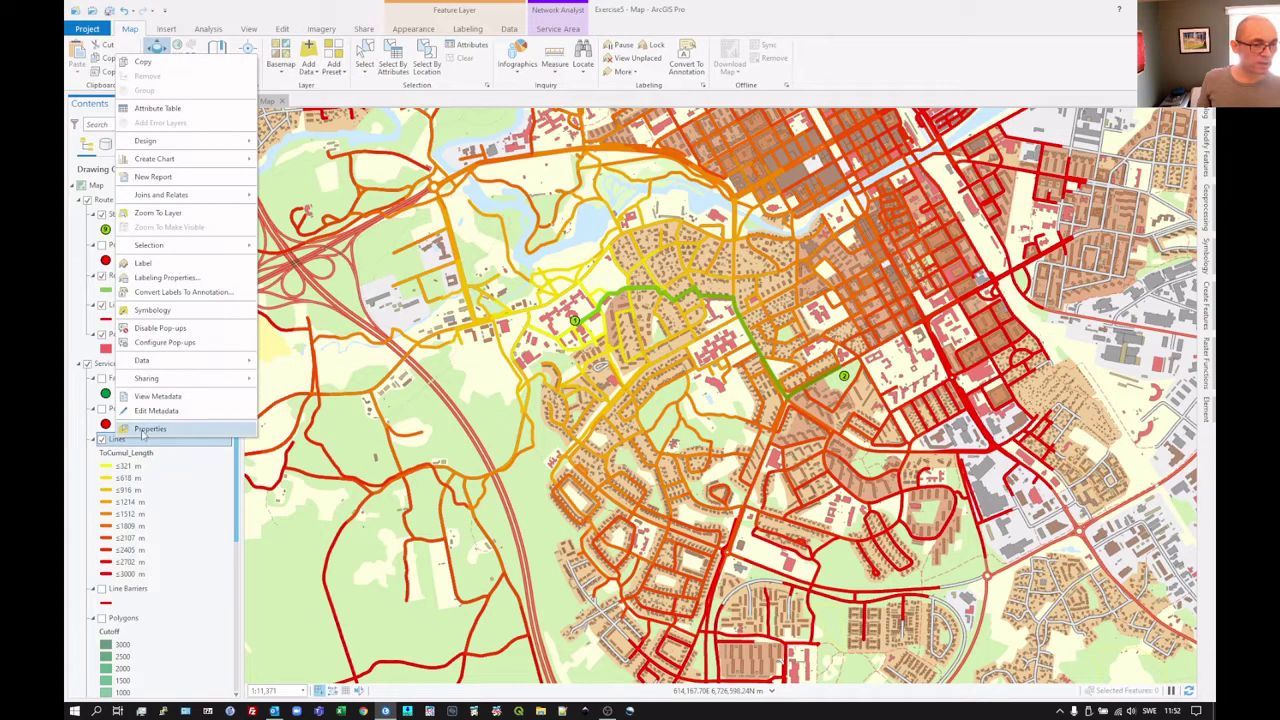
click(148, 429)
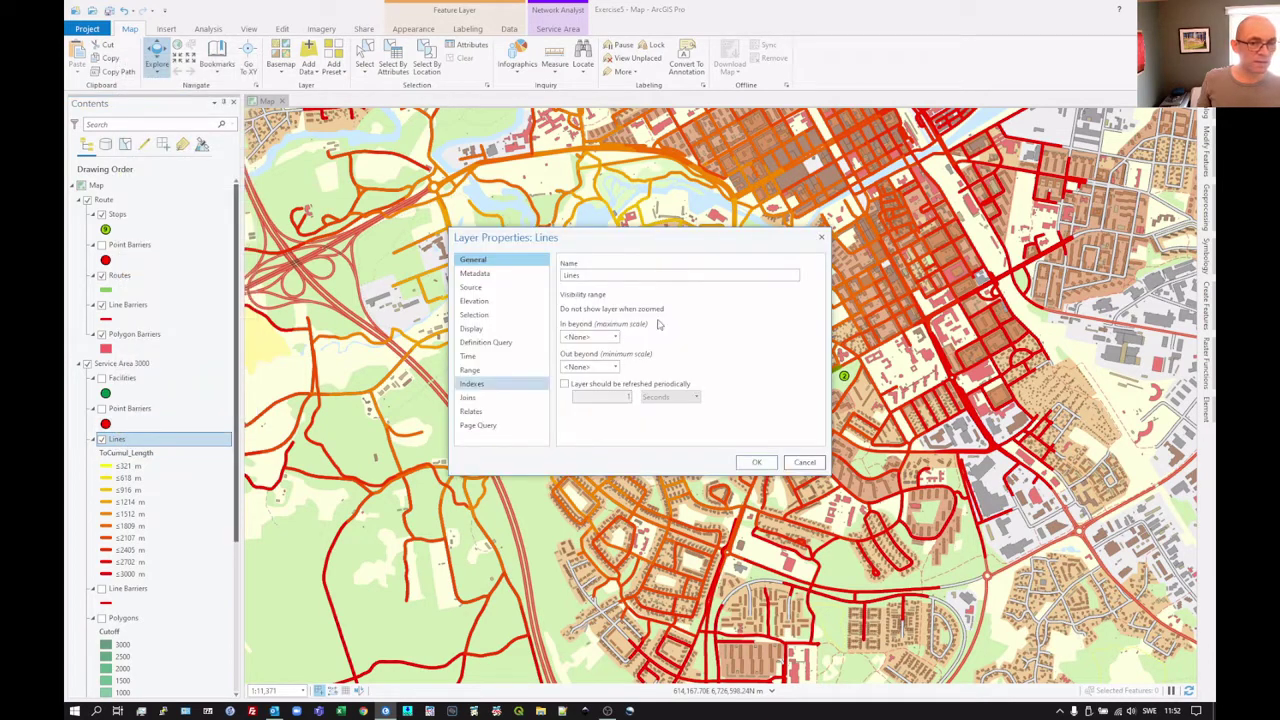
double_click(596, 274)
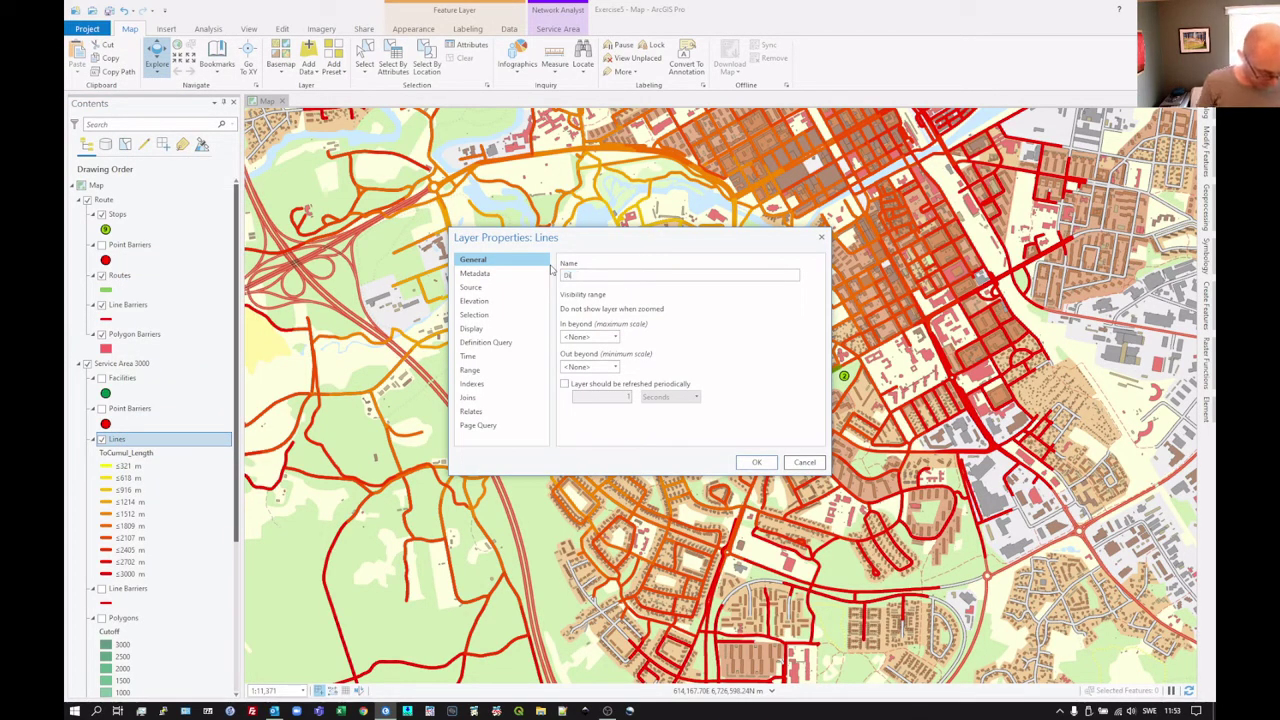
text(Distance)
key(Return)
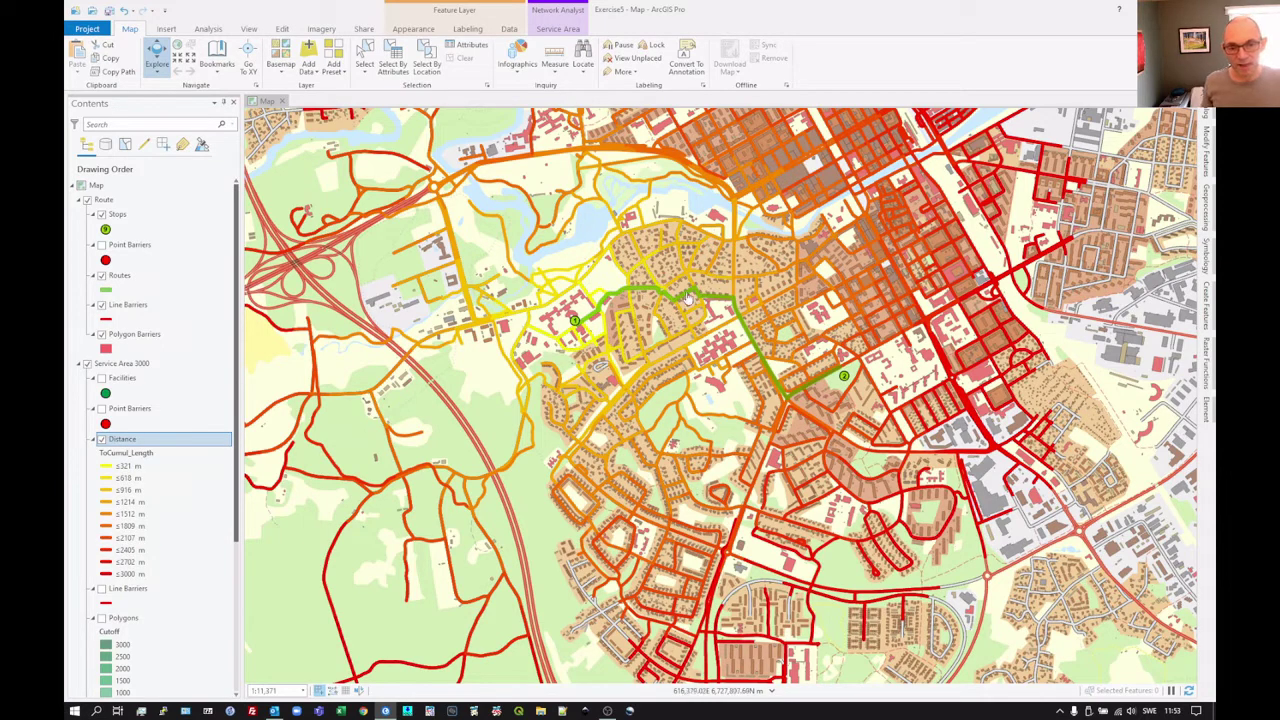
- Open the Routes line symbol for formatting and add a new stroke layer to its structure
right_click(122, 280)
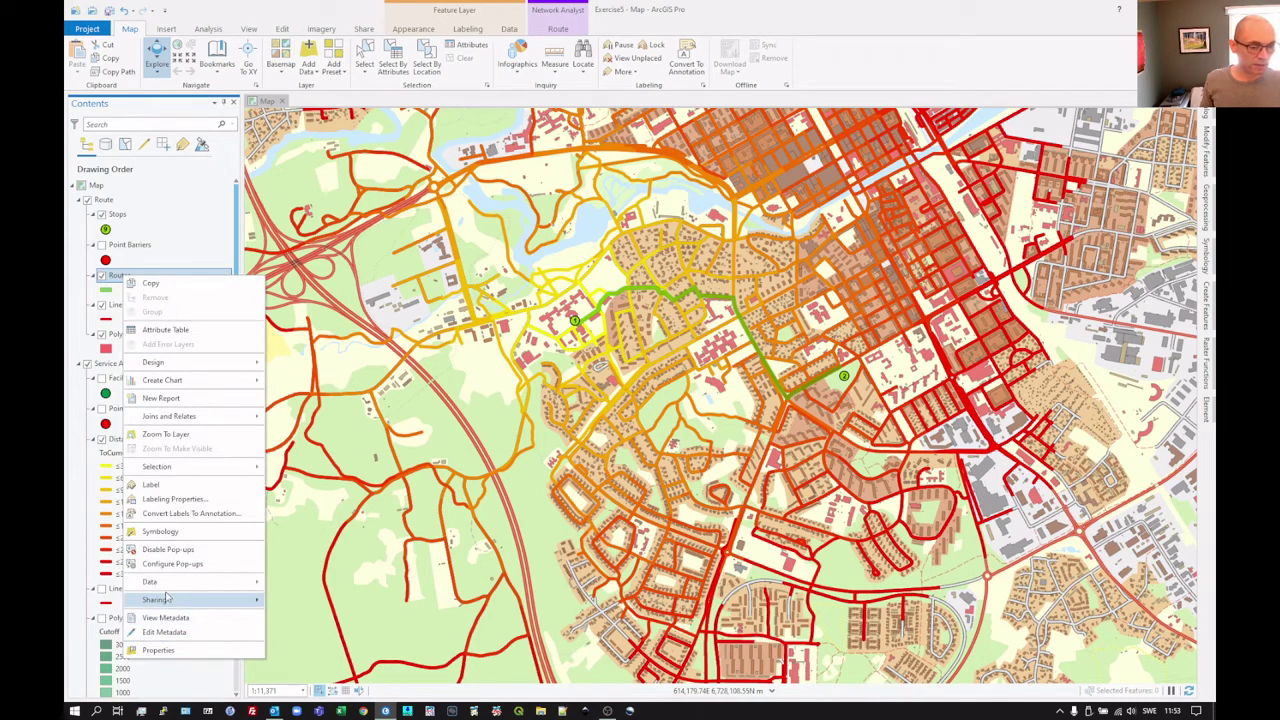
click(250, 531)
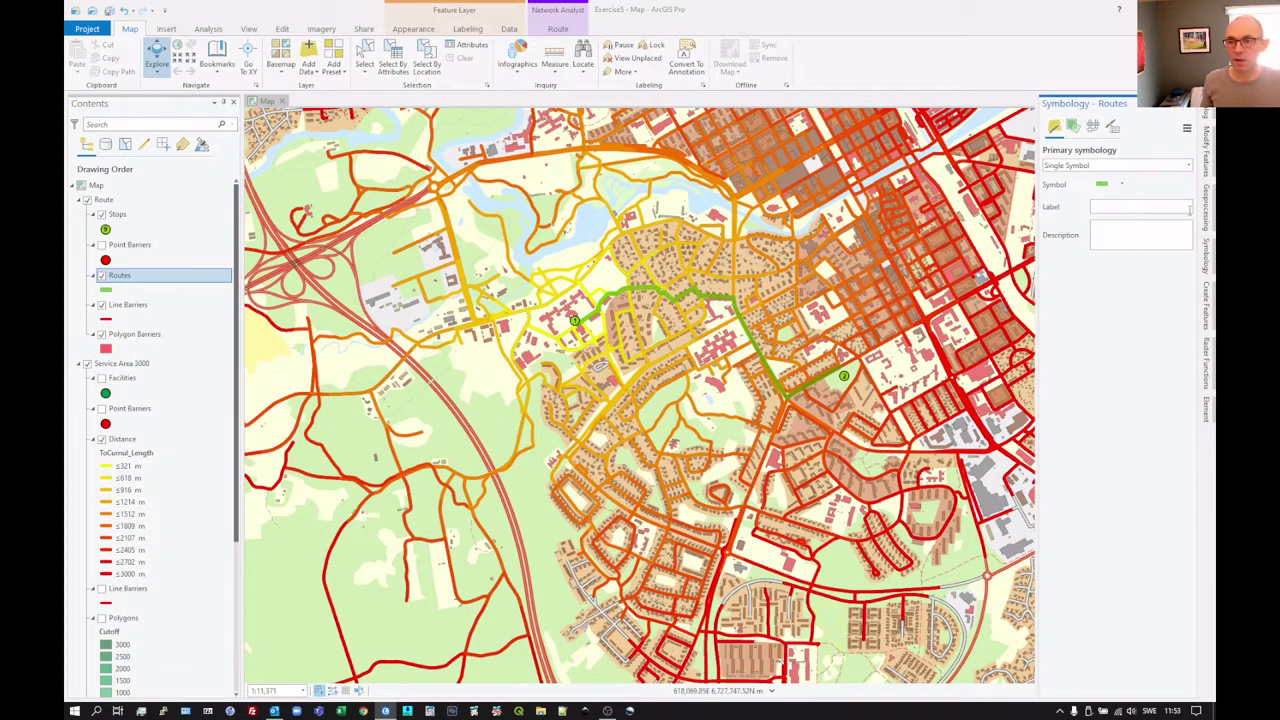
click(1103, 184)
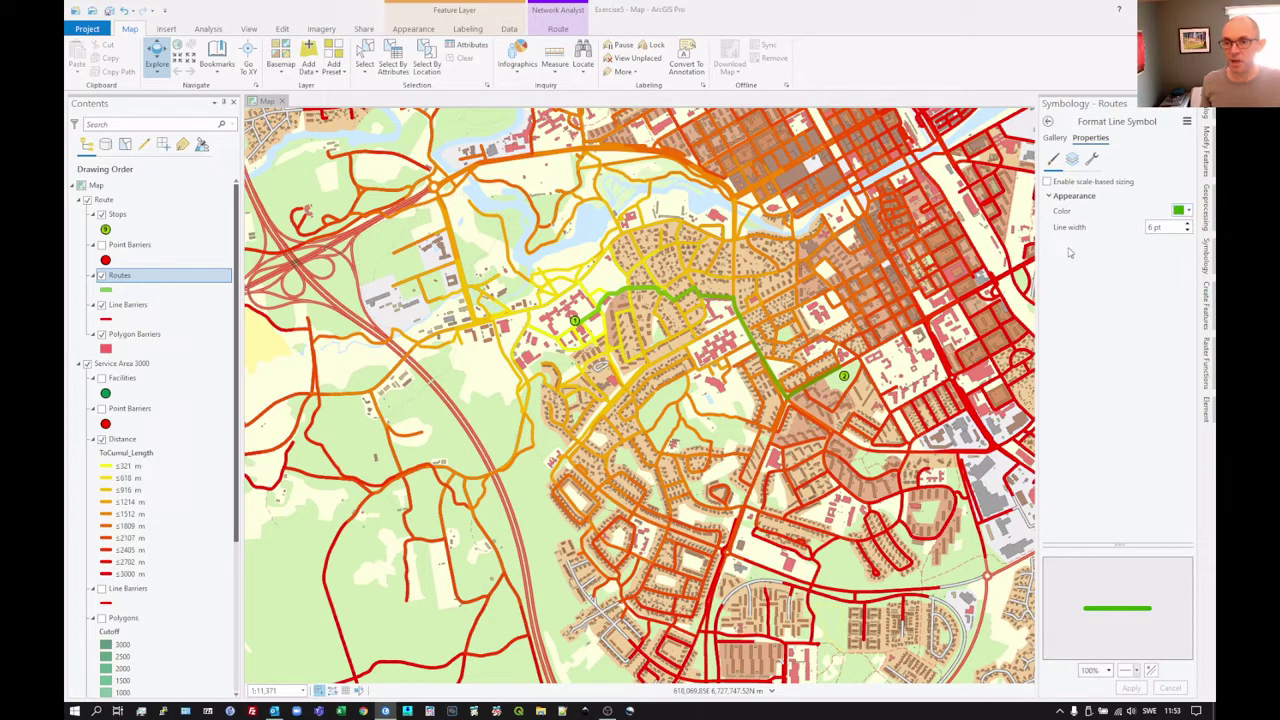
click(1073, 161)
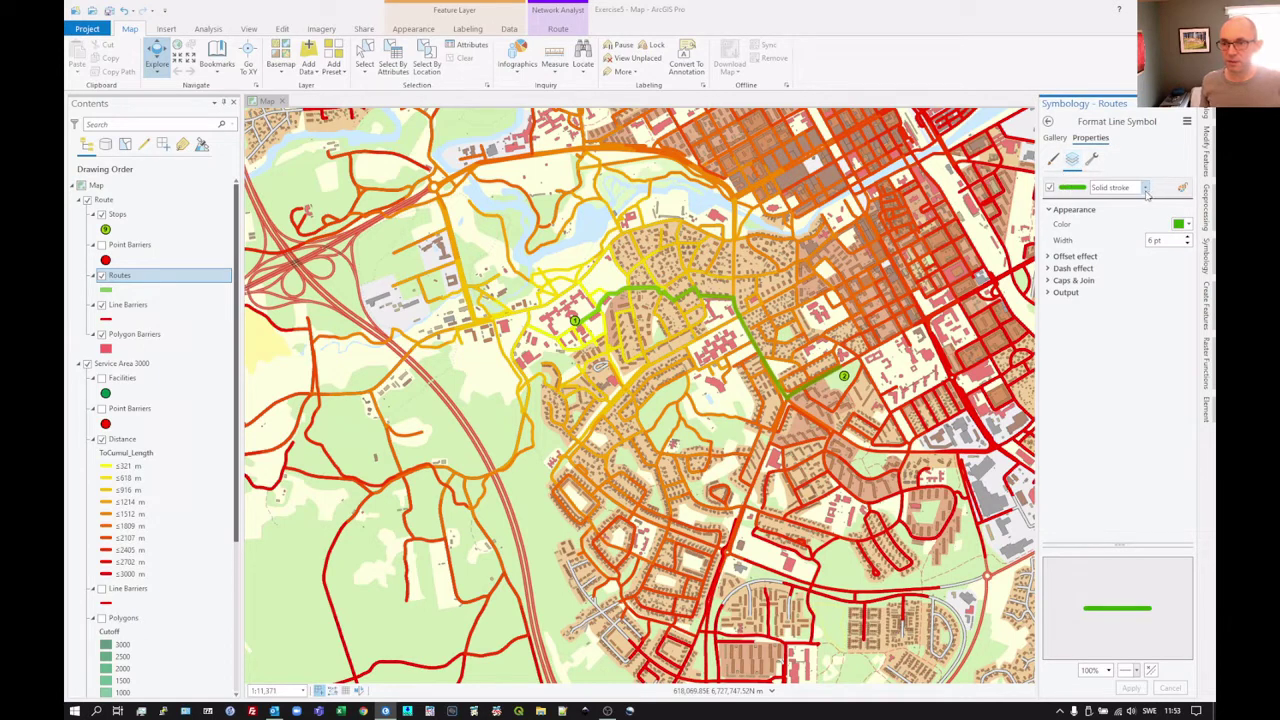
click(1146, 189)
click(1148, 190)
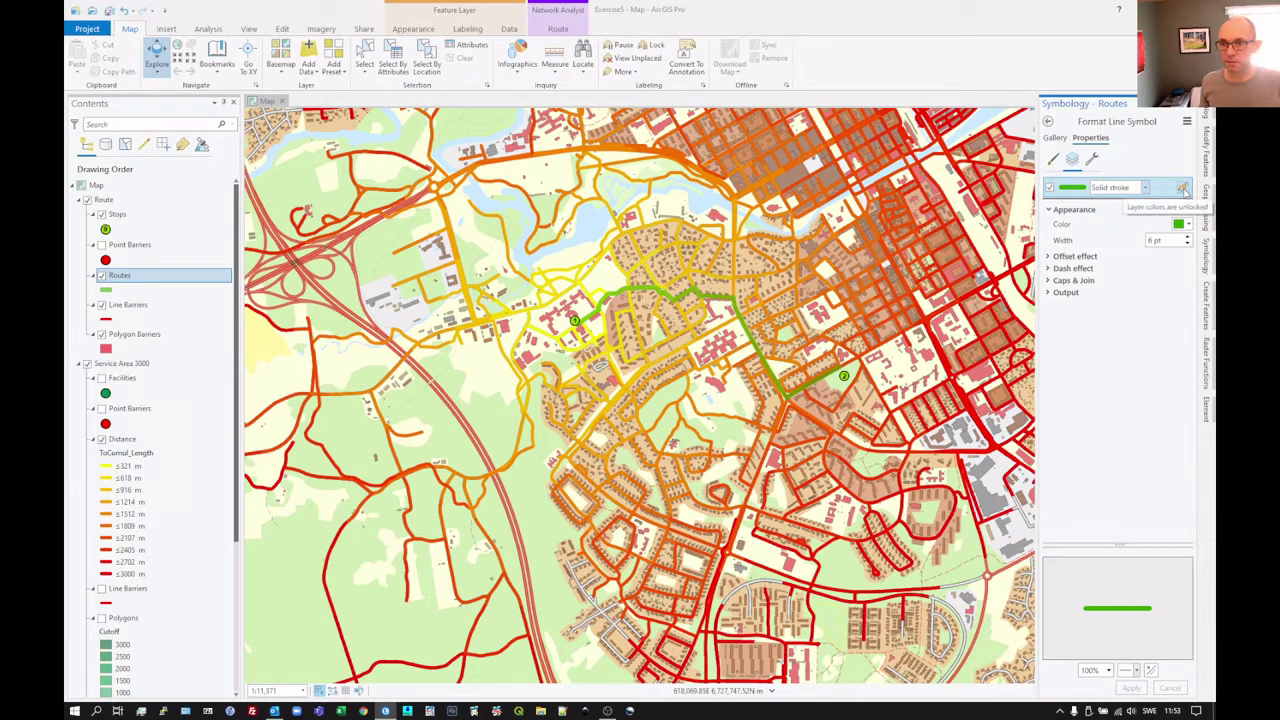
click(1094, 160)
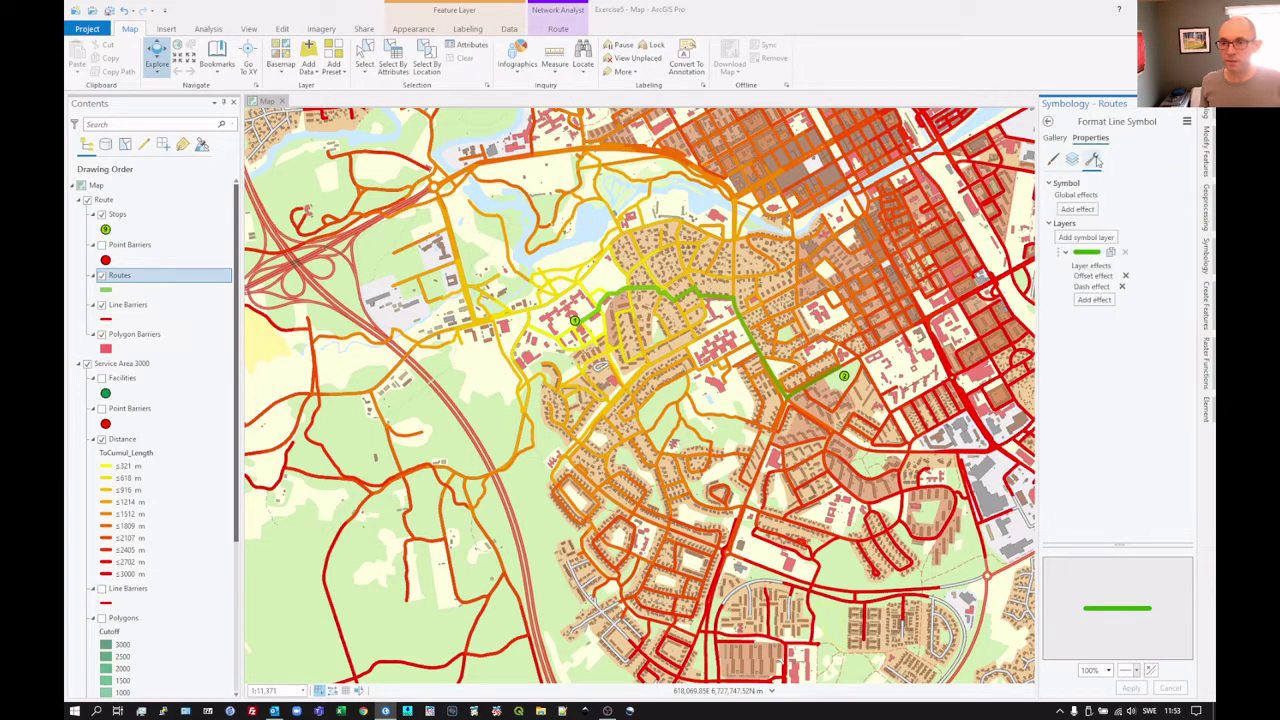
click(1088, 240)
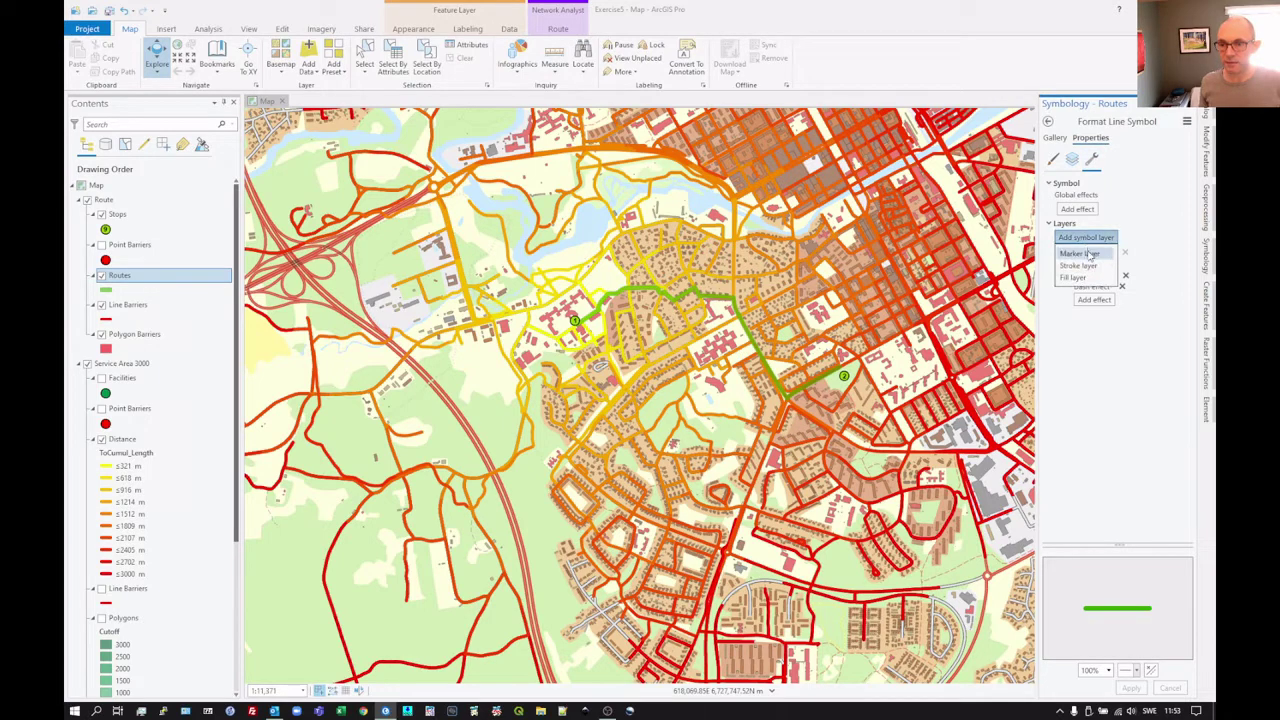
click(1090, 266)
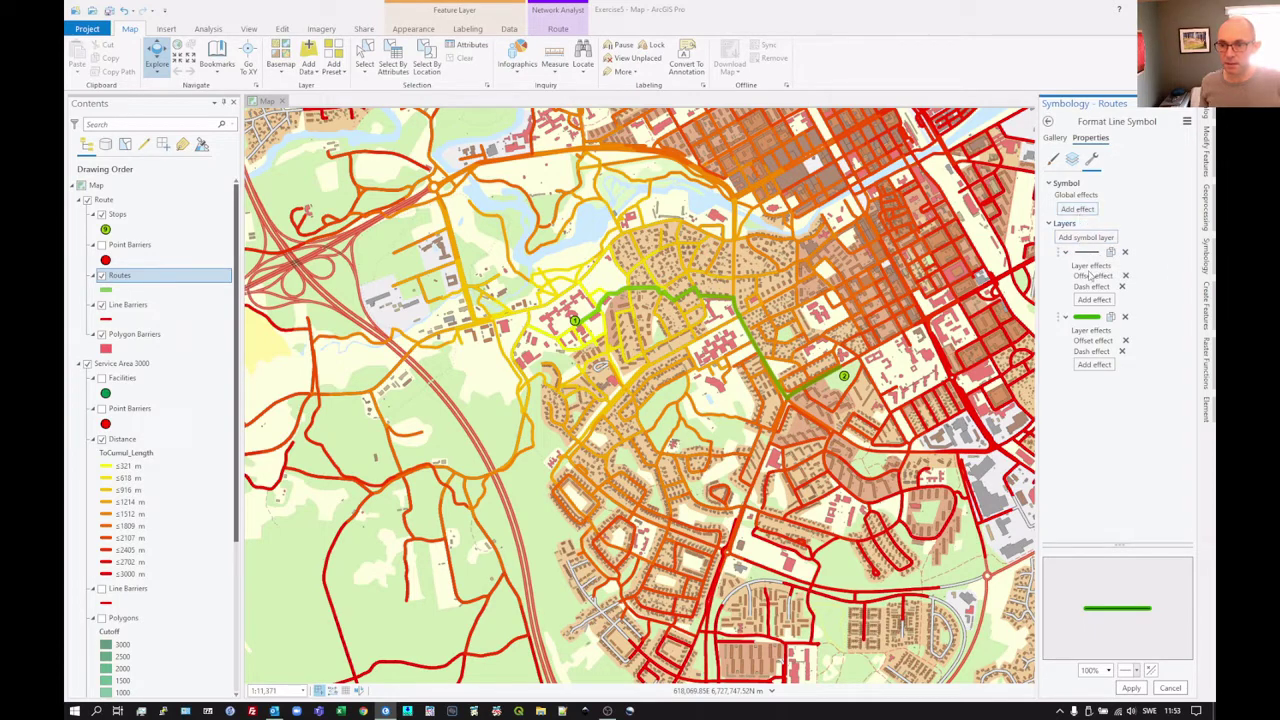
- Add an extra Offset effect to the new thin black stroke layer of the Routes symbol
click(1092, 253)
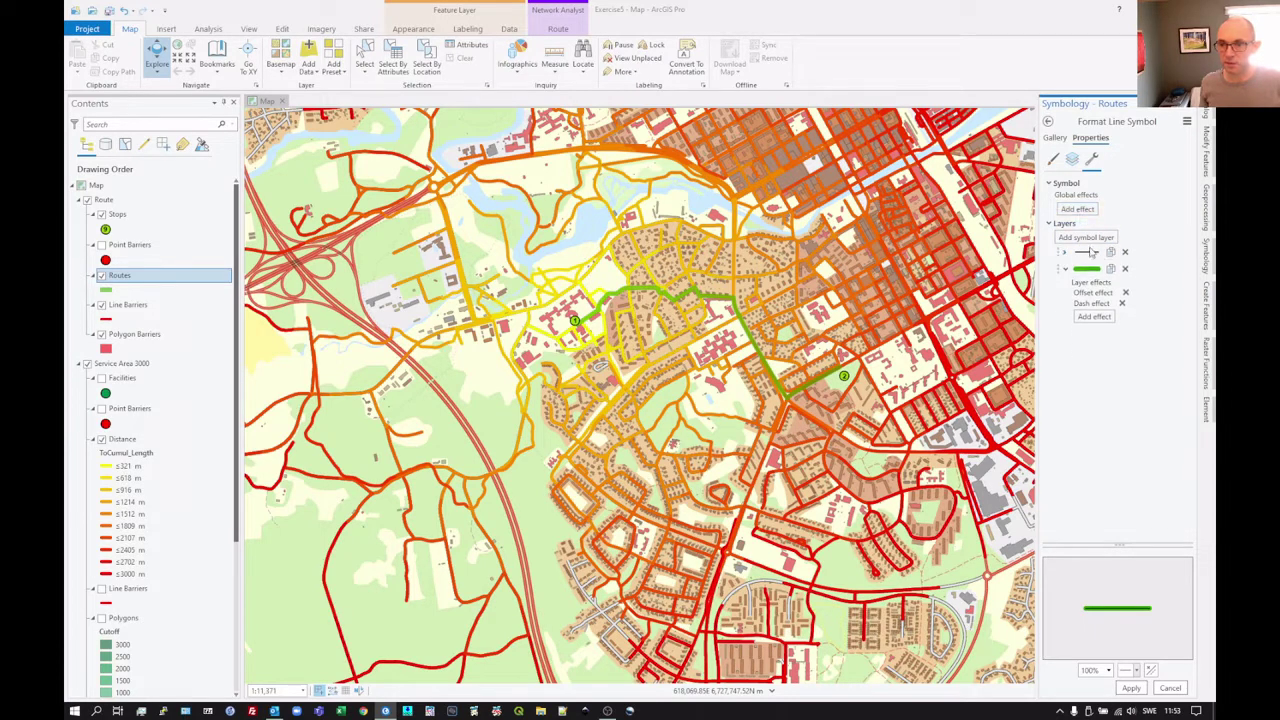
click(1066, 252)
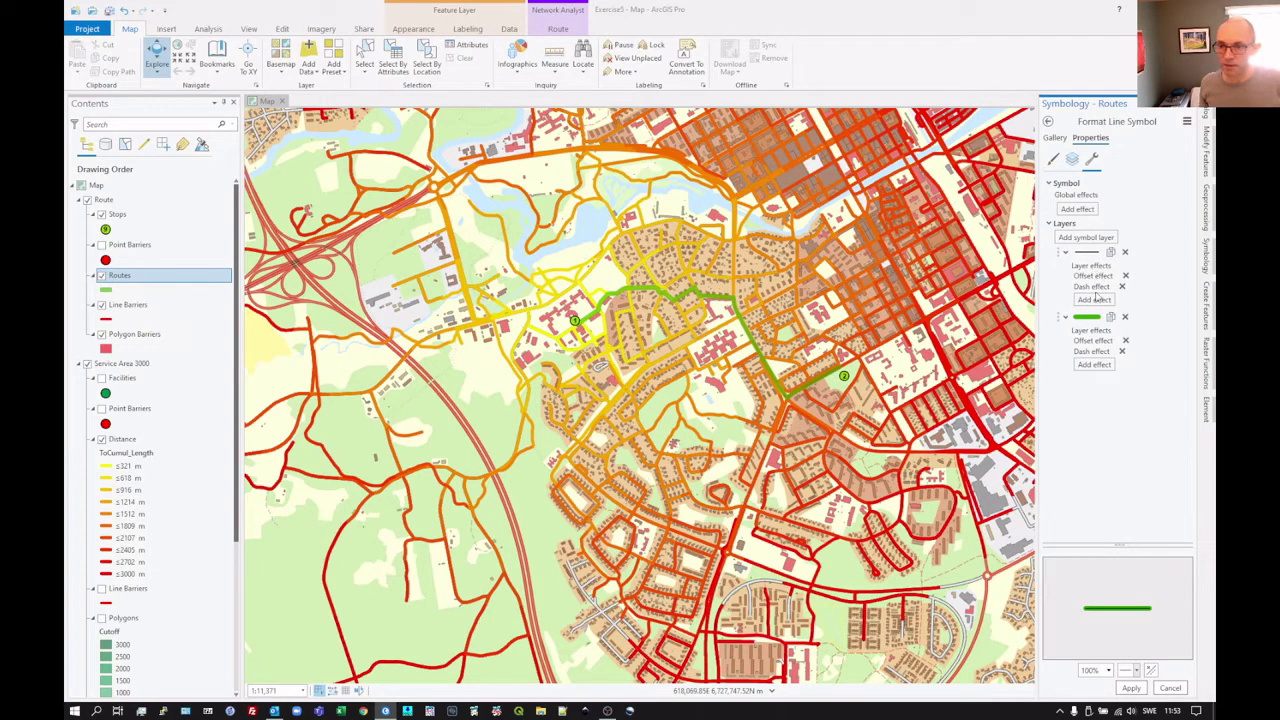
click(1095, 299)
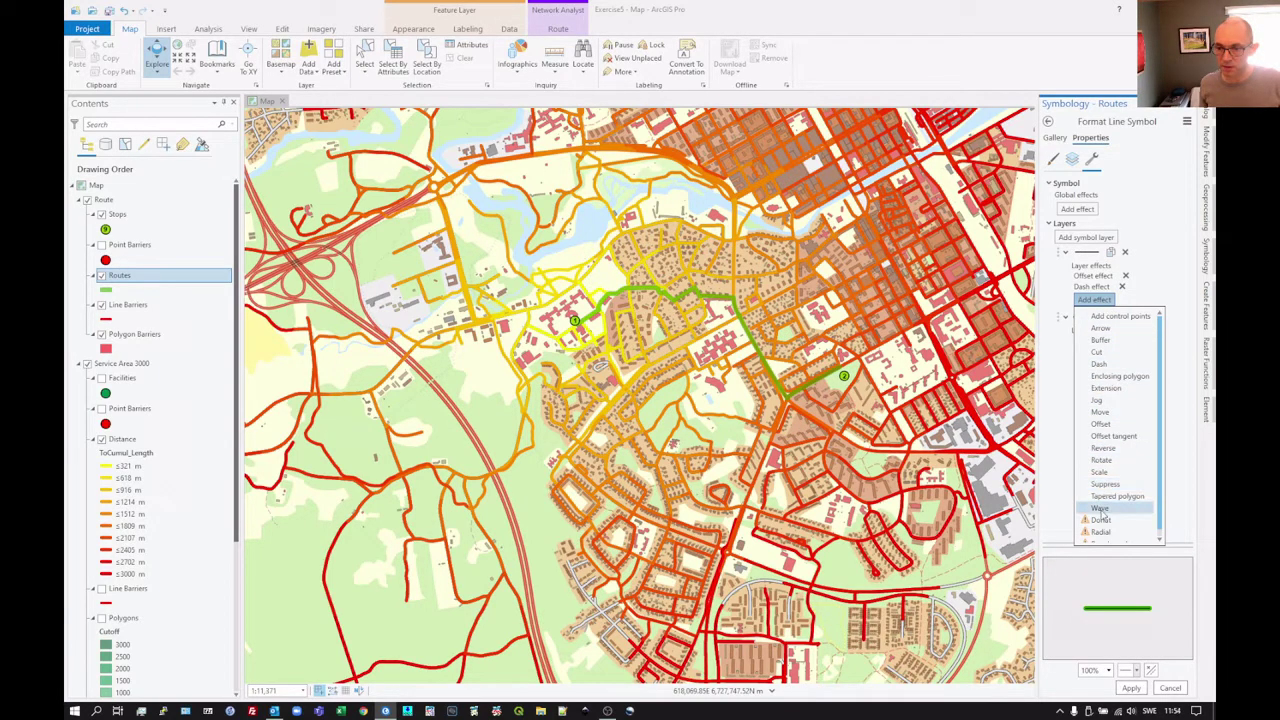
click(1113, 426)
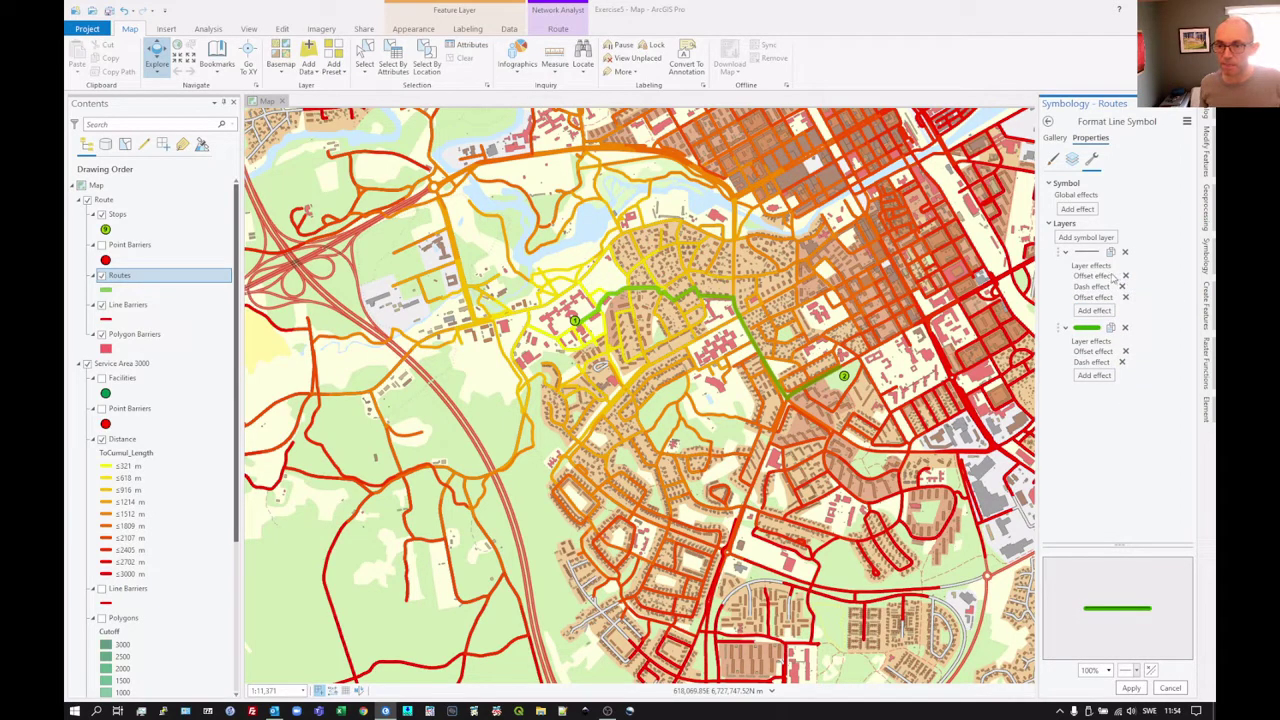
- Duplicate the thin black stroke layer and delete the original thick green stroke layer from the Routes symbol
click(1065, 253)
click(1065, 253)
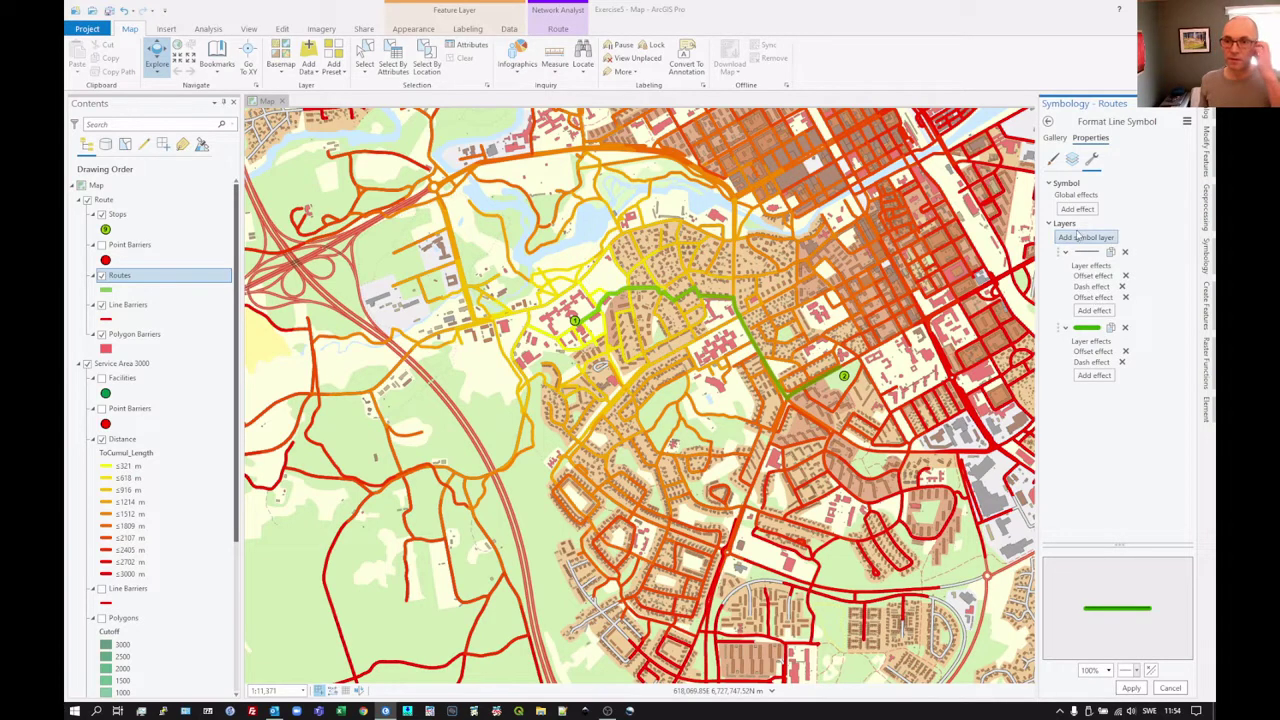
click(1110, 252)
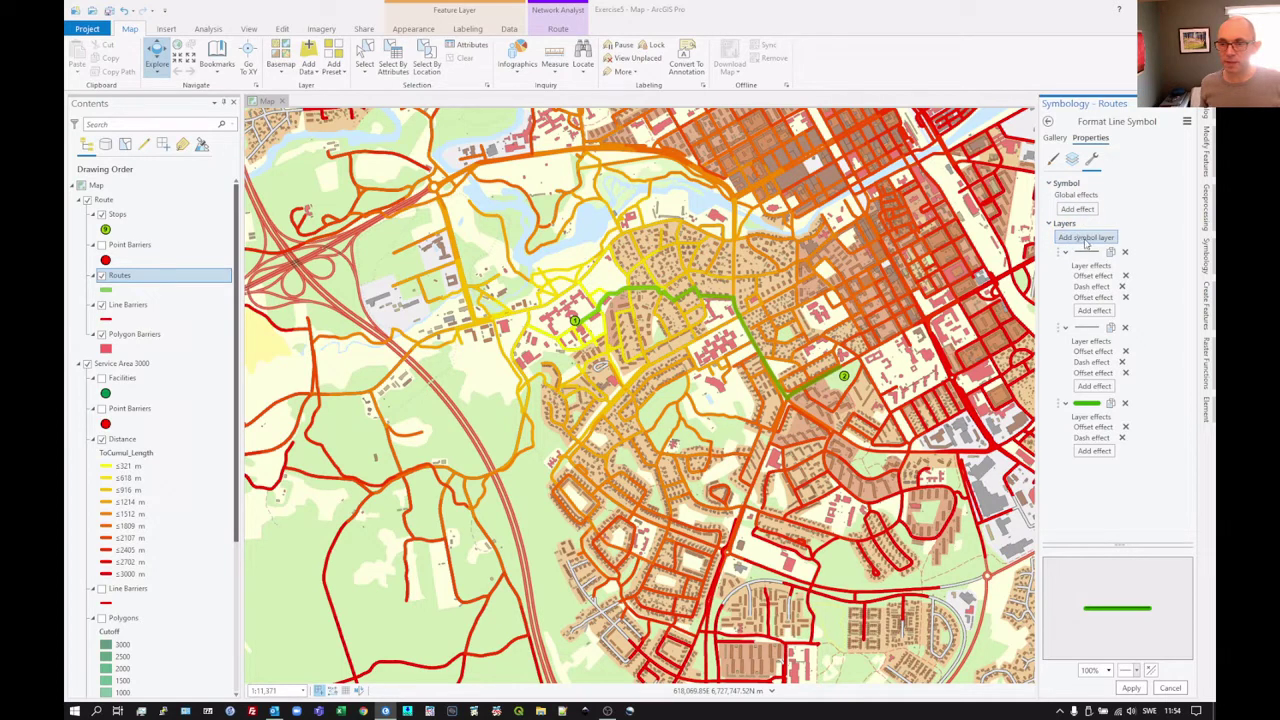
click(1125, 403)
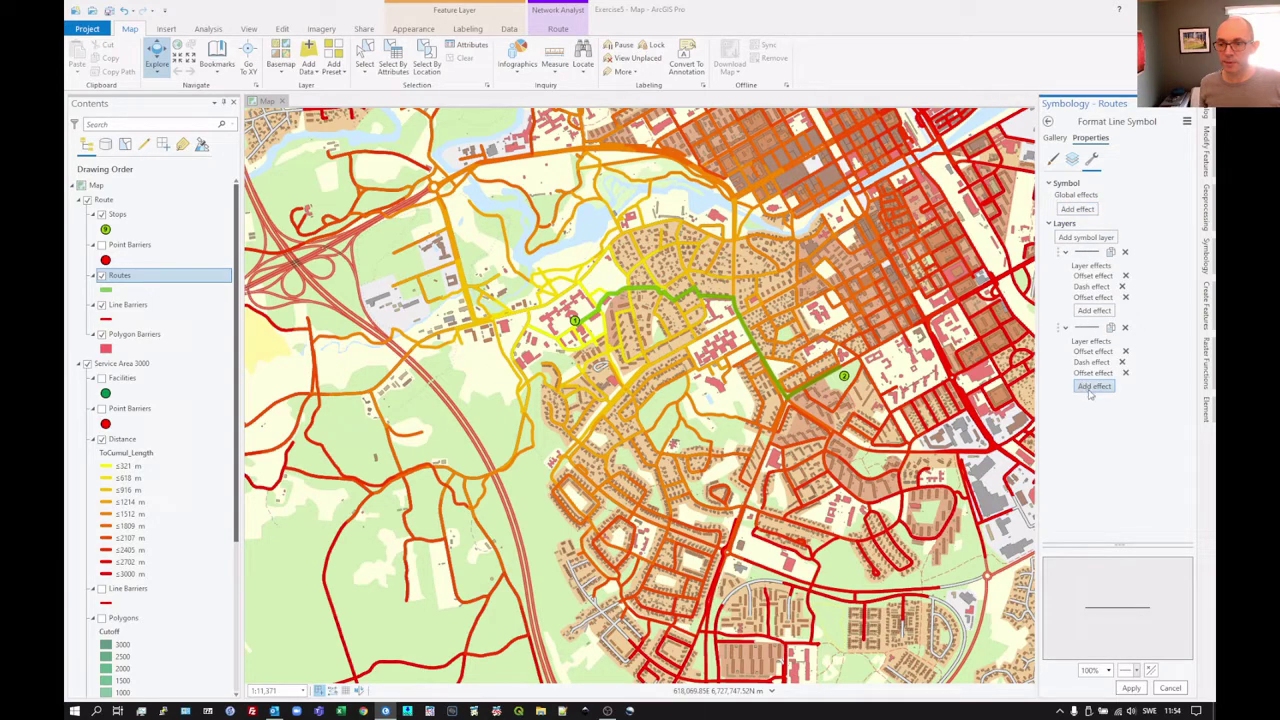
- Increase the first Offset effect of the second stroke layer to separate it from the other stroke
click(1088, 329)
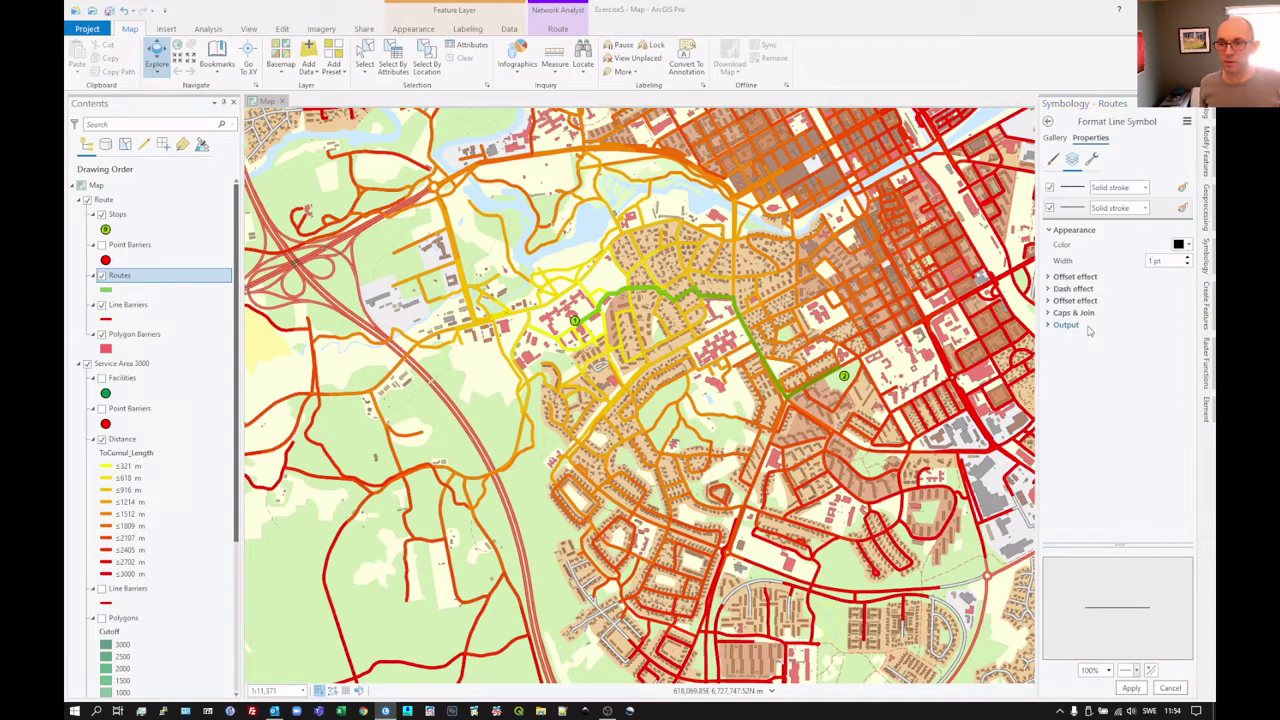
click(1058, 279)
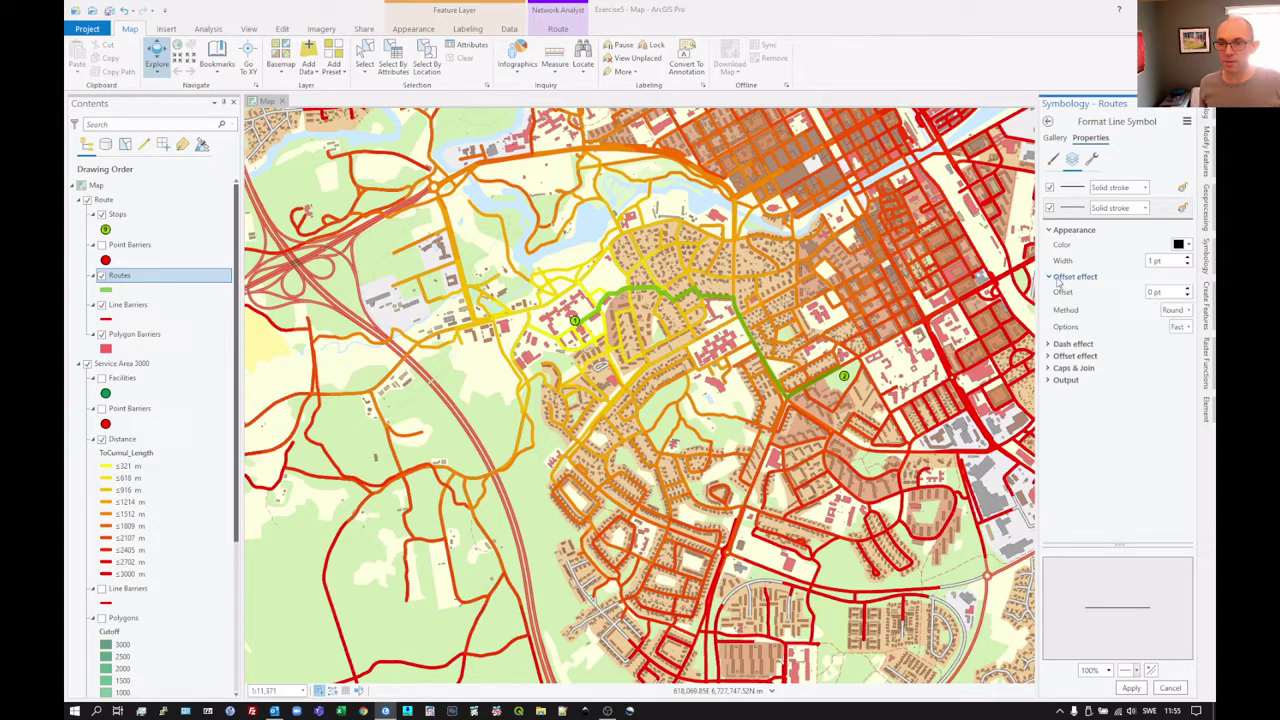
click(1188, 291)
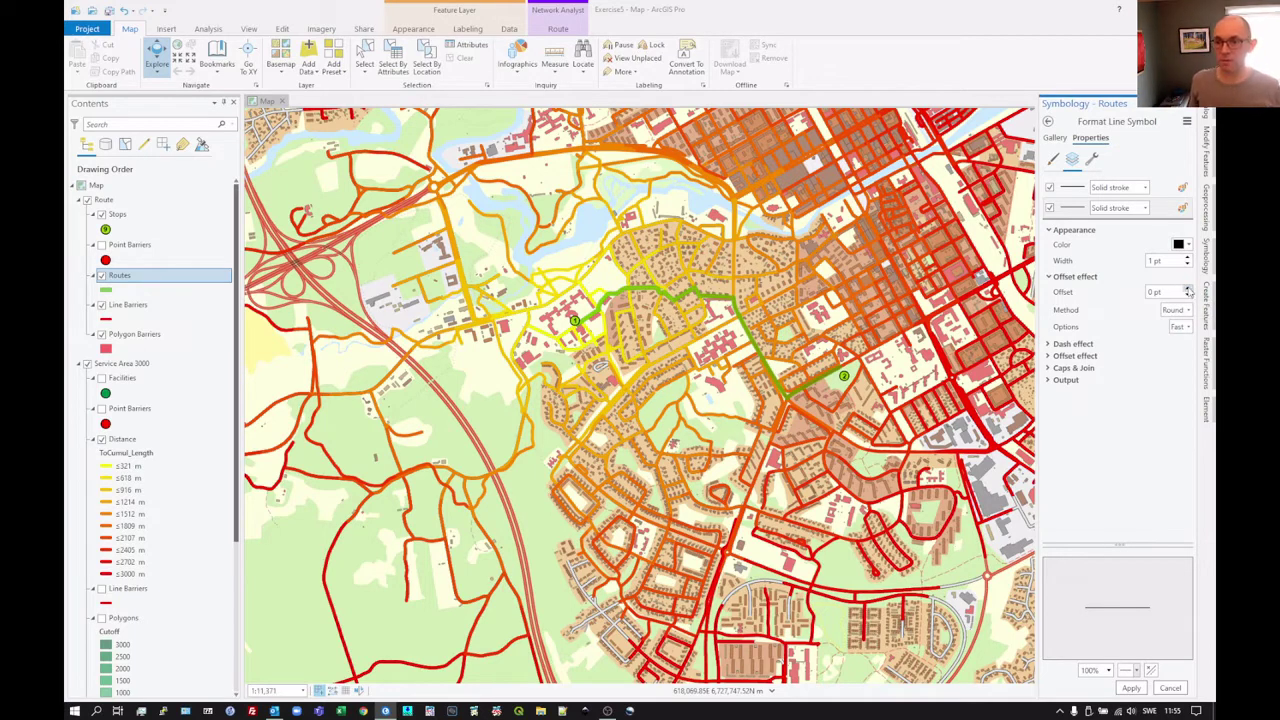
click(1188, 291)
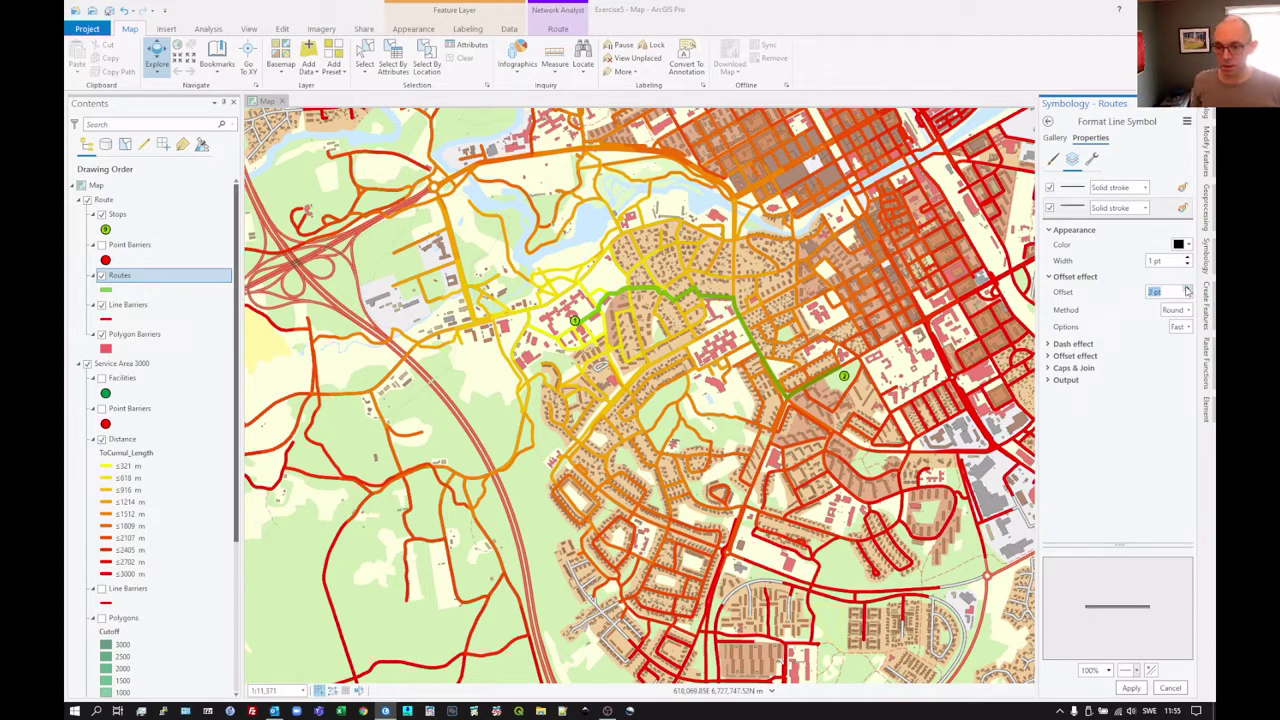
click(1187, 289)
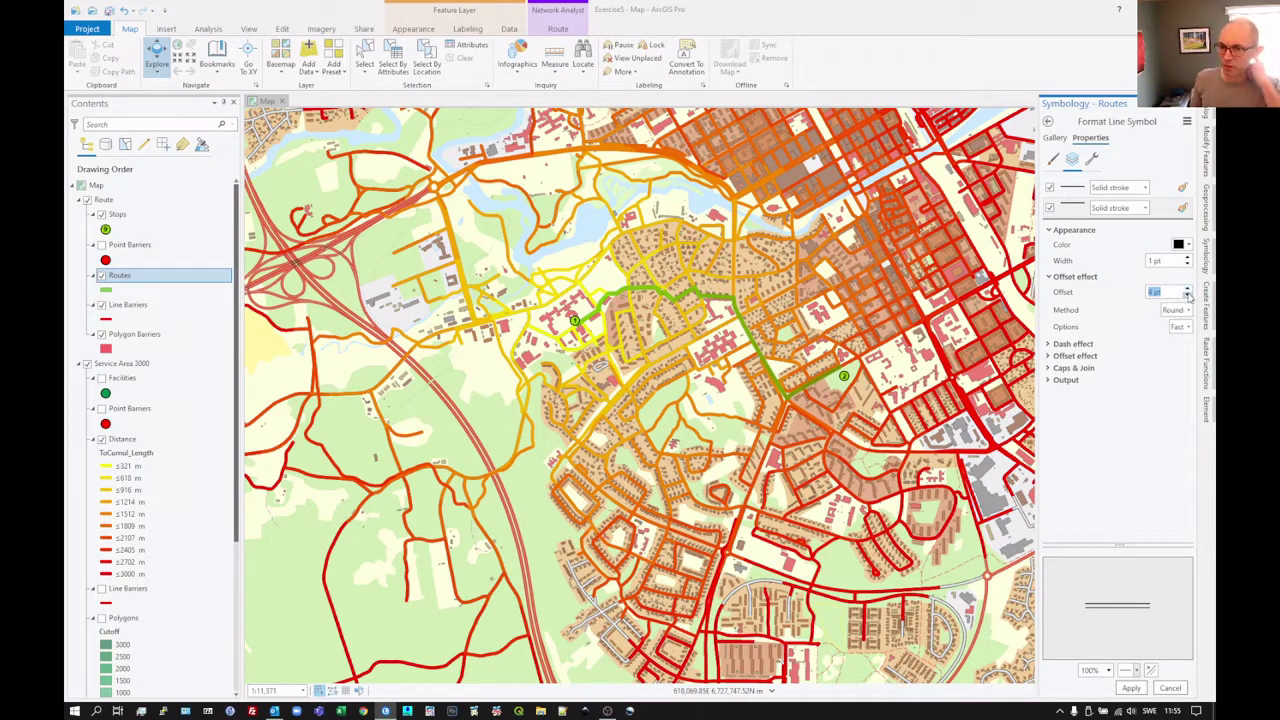
- Set the first Offset effect of the first stroke layer to -4 pt and apply the Routes symbol
click(1072, 198)
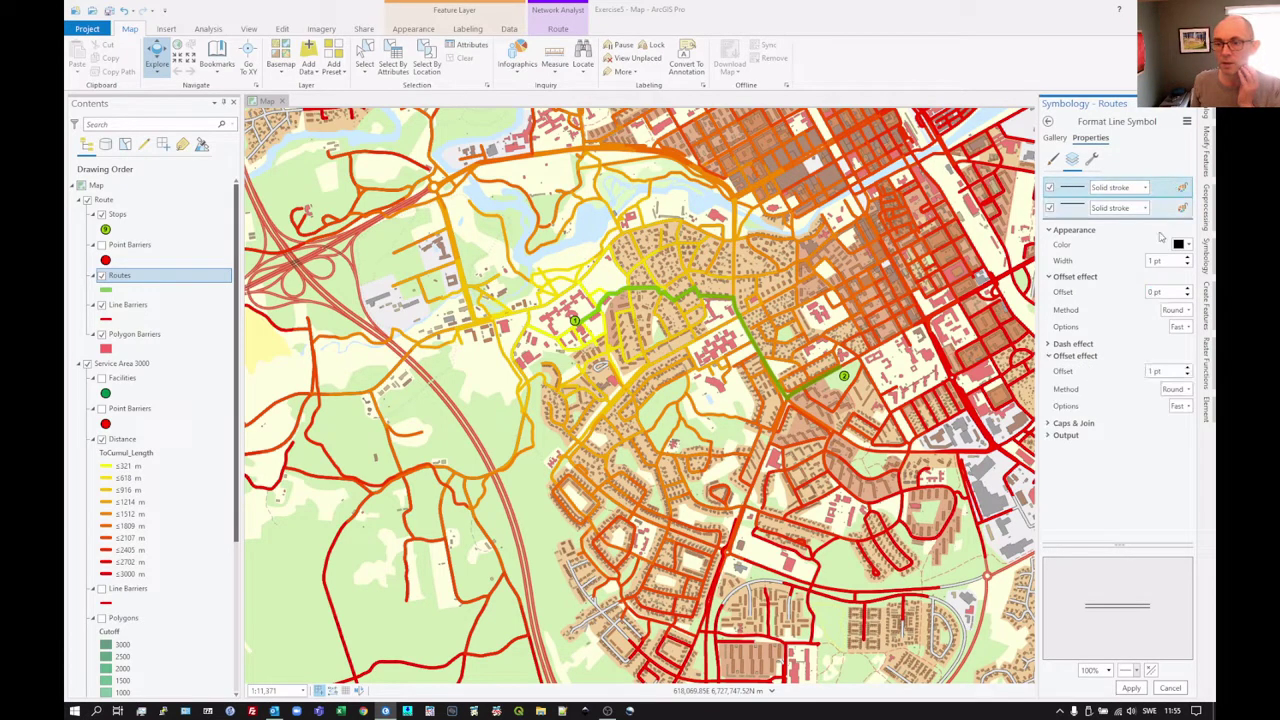
click(1187, 289)
click(1187, 297)
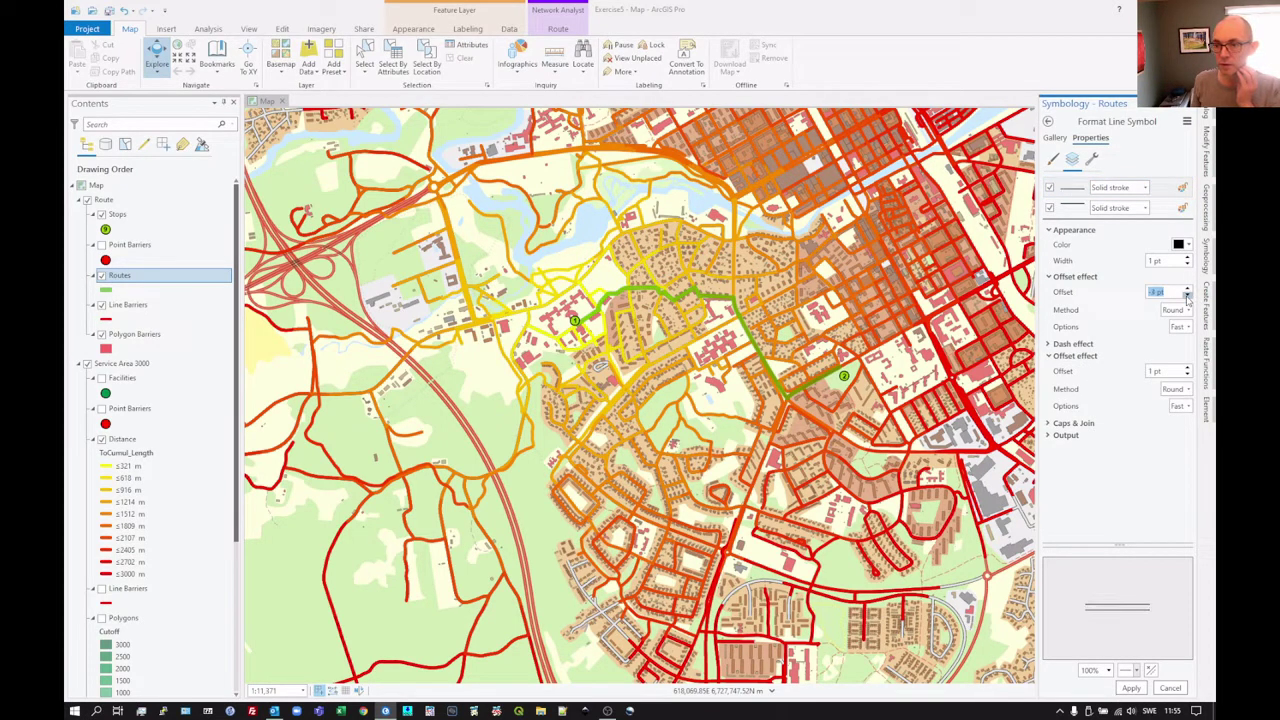
click(1187, 297)
click(1187, 297)
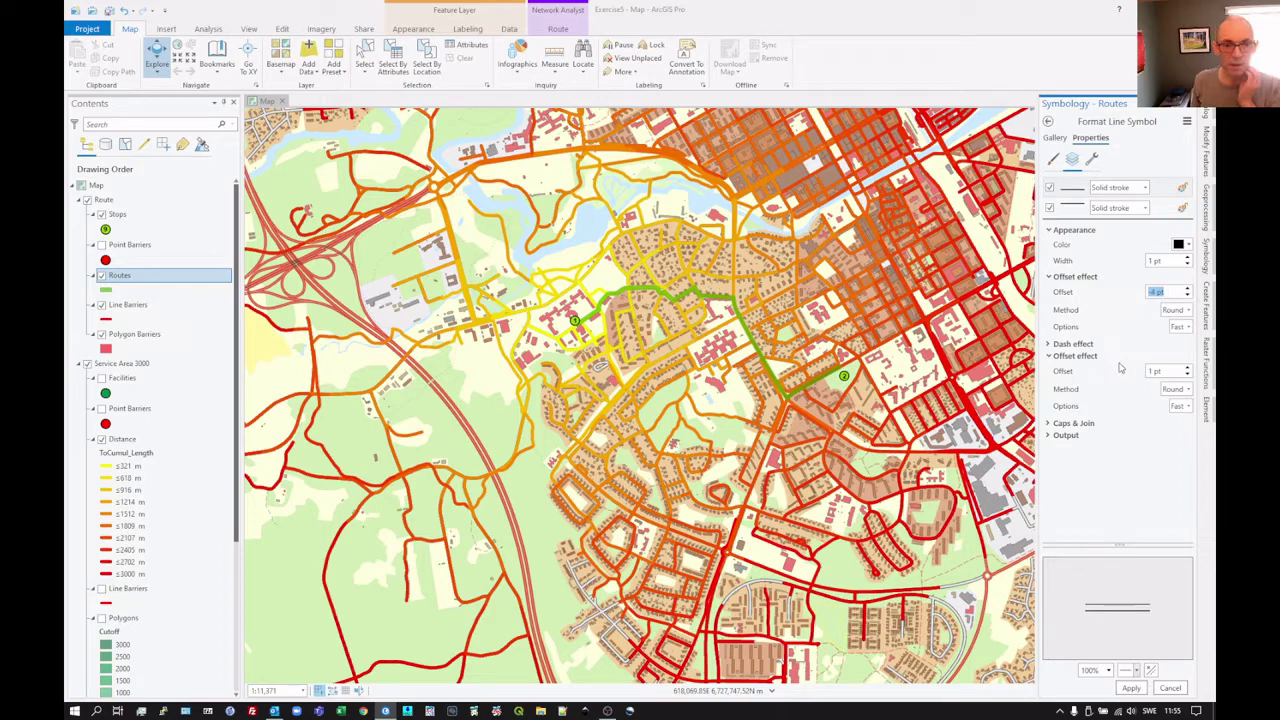
click(1131, 688)
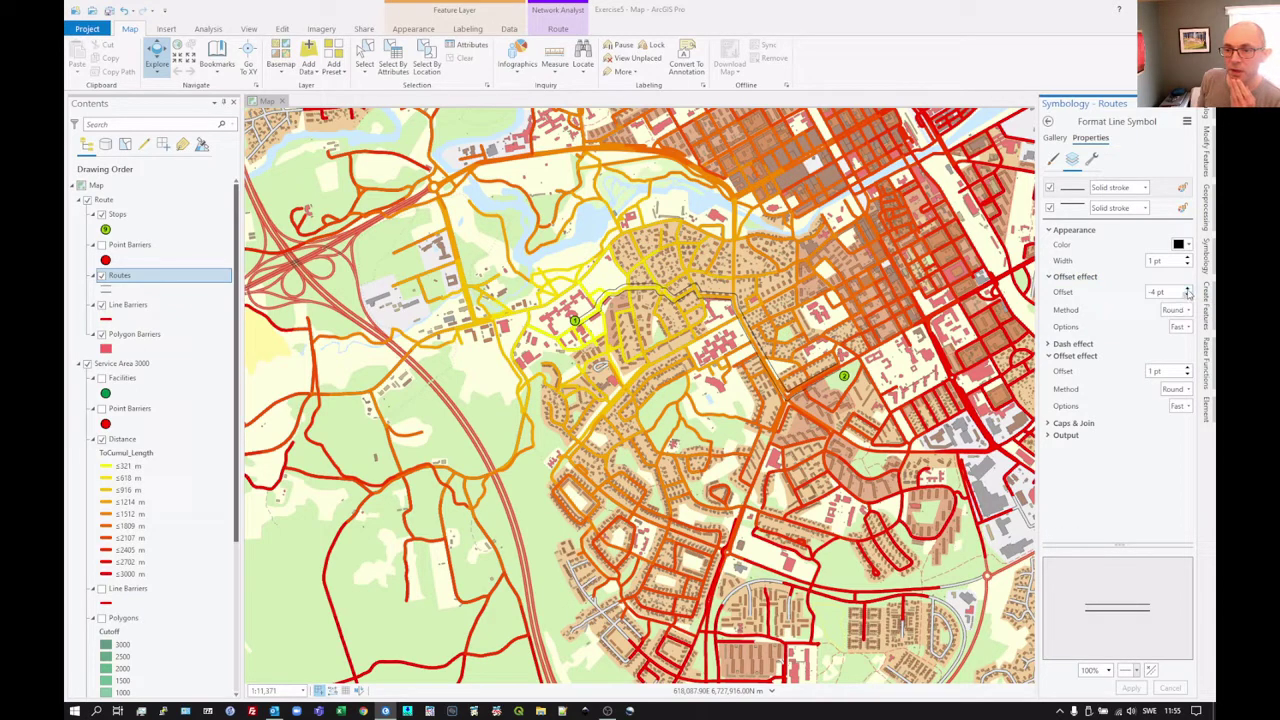
- Set the first Offset effect to -2 pt on the first stroke and 2 pt on the second, and apply the symbol
click(1188, 289)
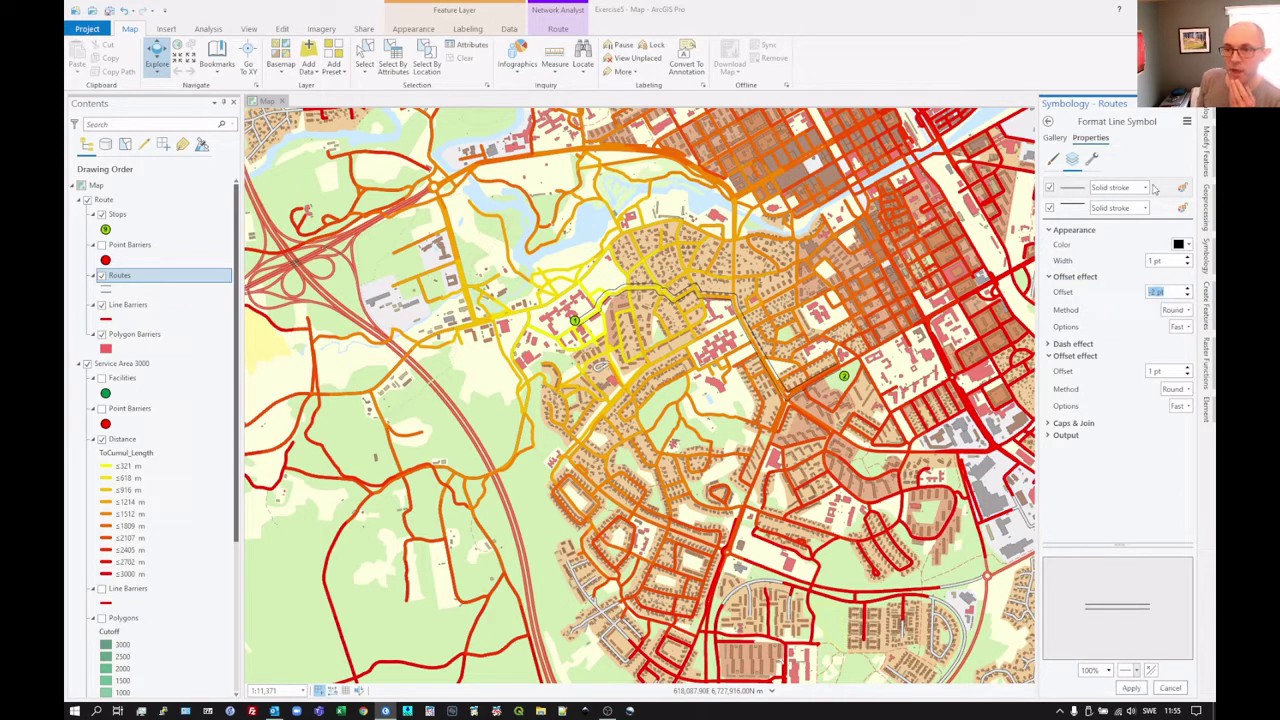
click(1176, 190)
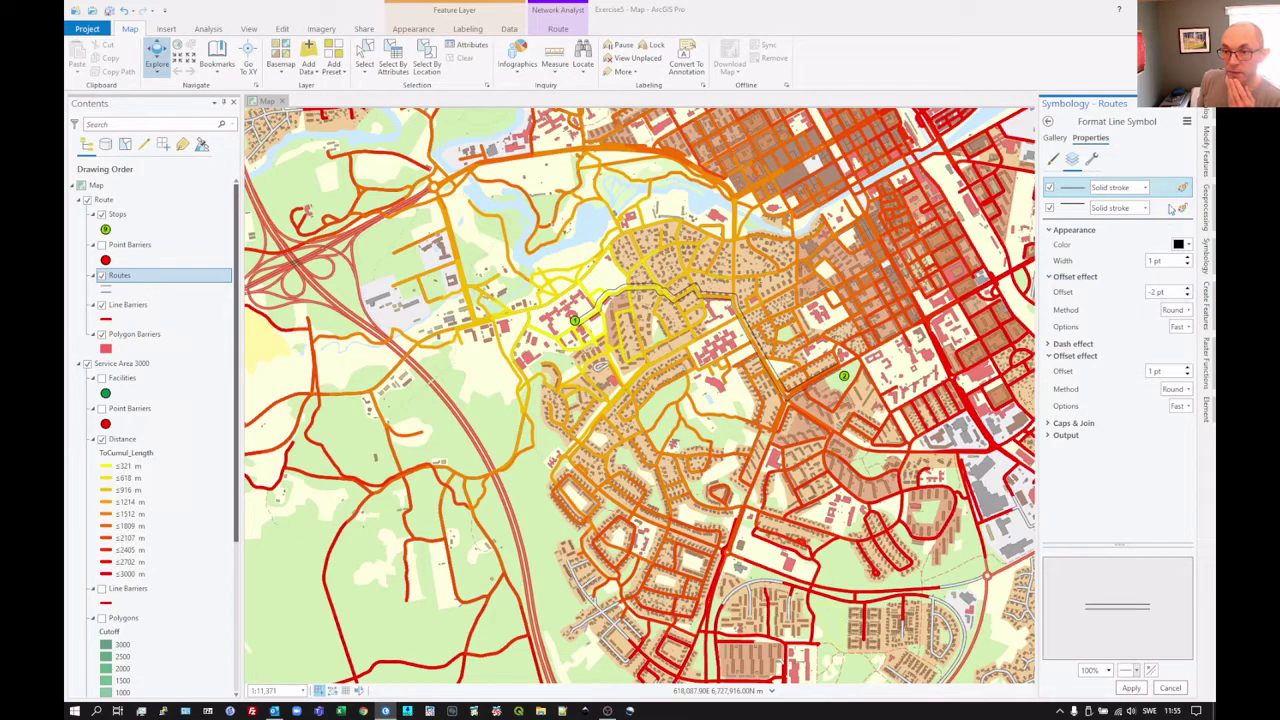
click(1171, 208)
click(1187, 296)
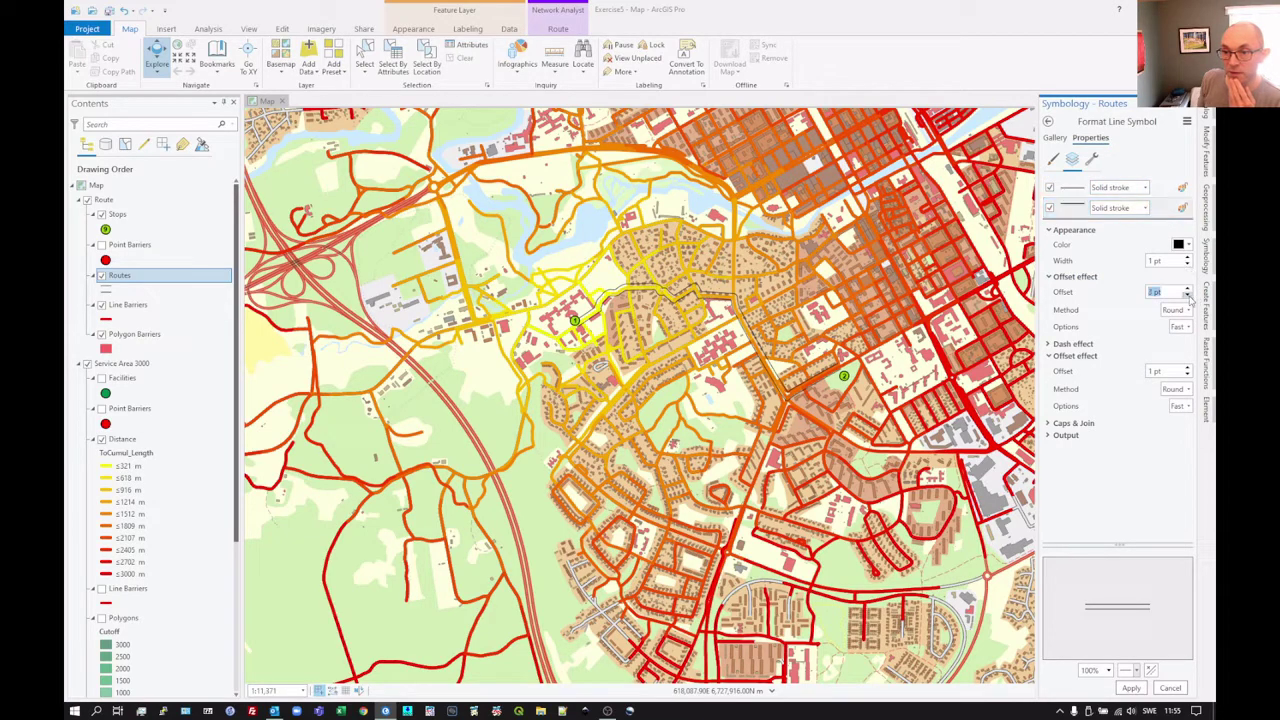
click(1187, 296)
click(1138, 689)
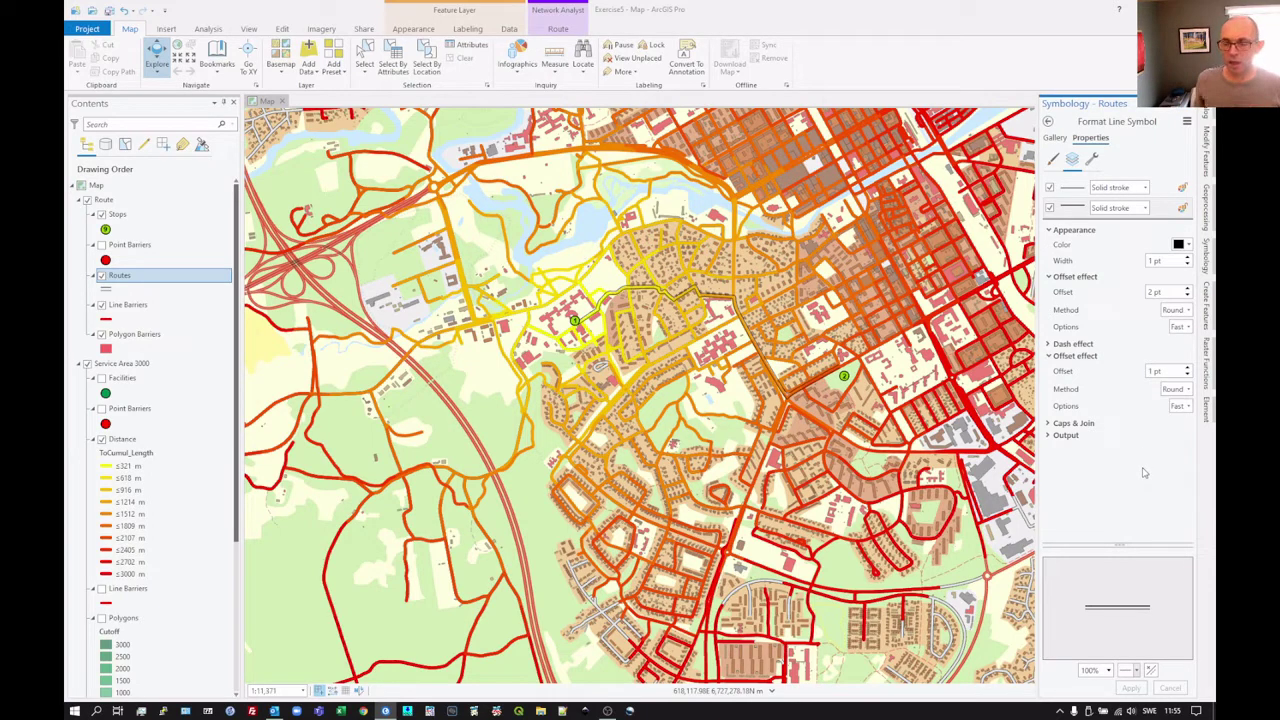
- Remove the extra Offset effect listed after the Dash effect from both stroke layers of the Routes symbol
click(1093, 160)
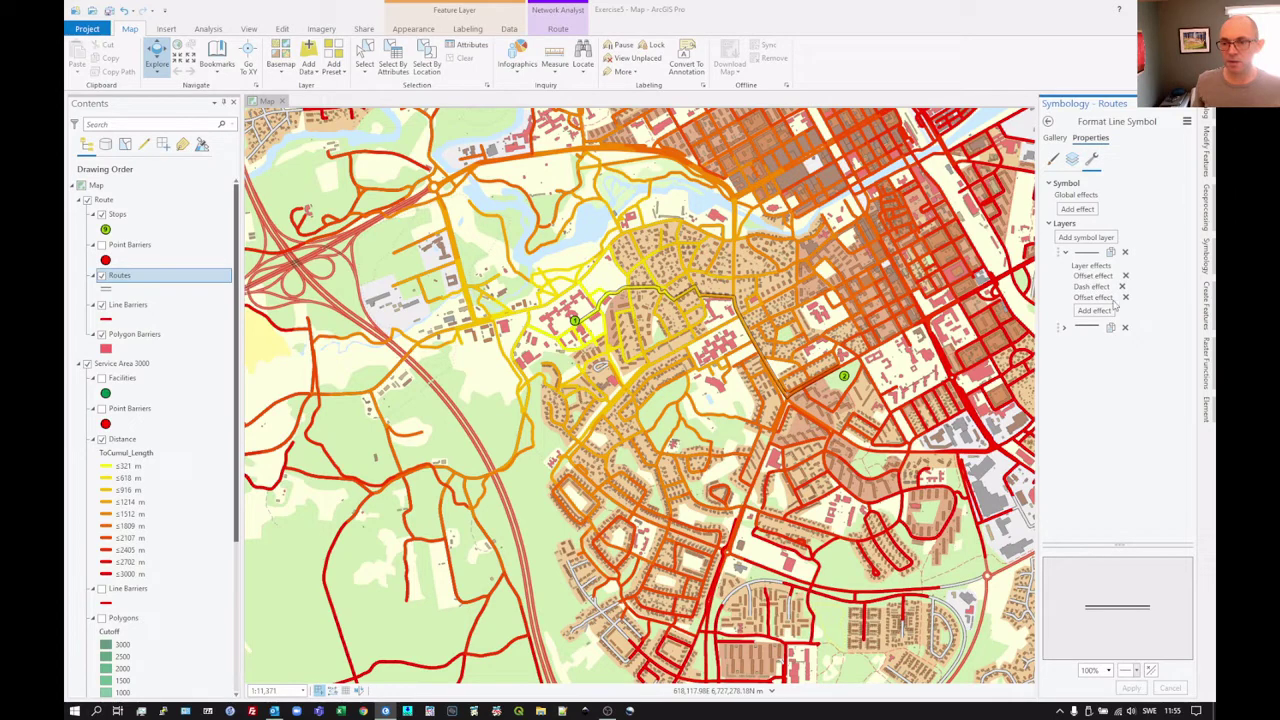
click(1065, 330)
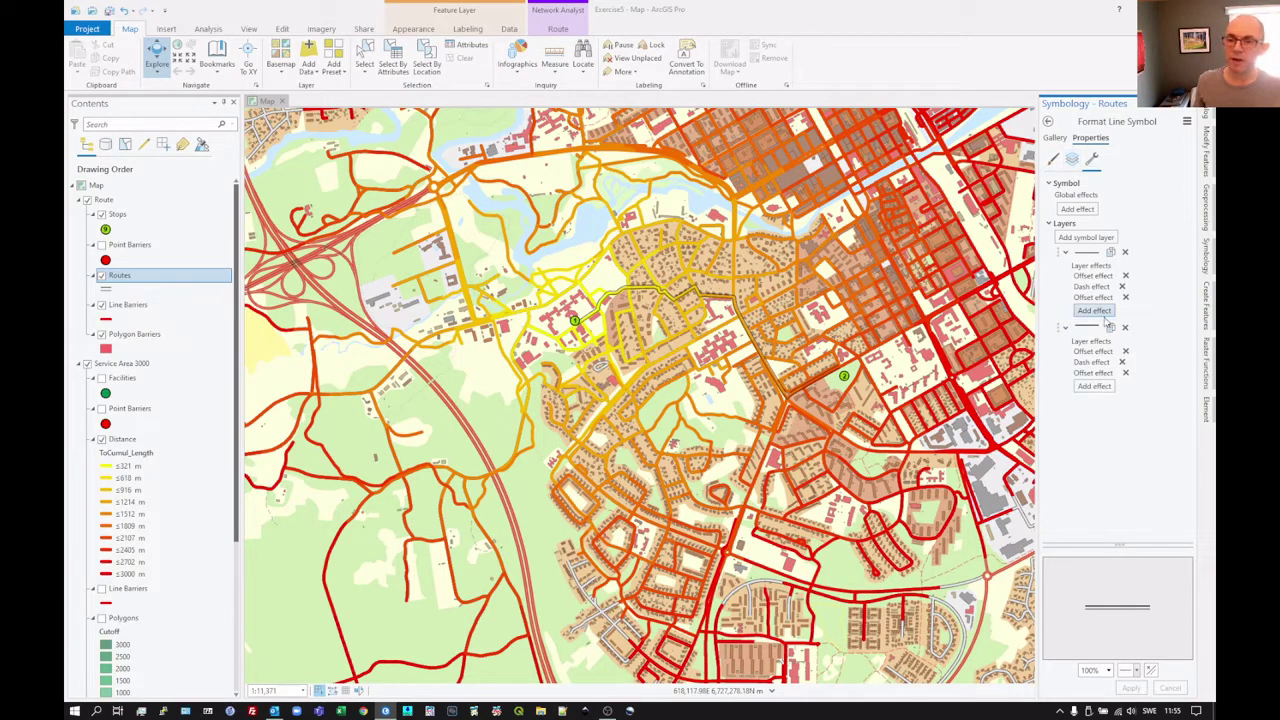
click(1072, 159)
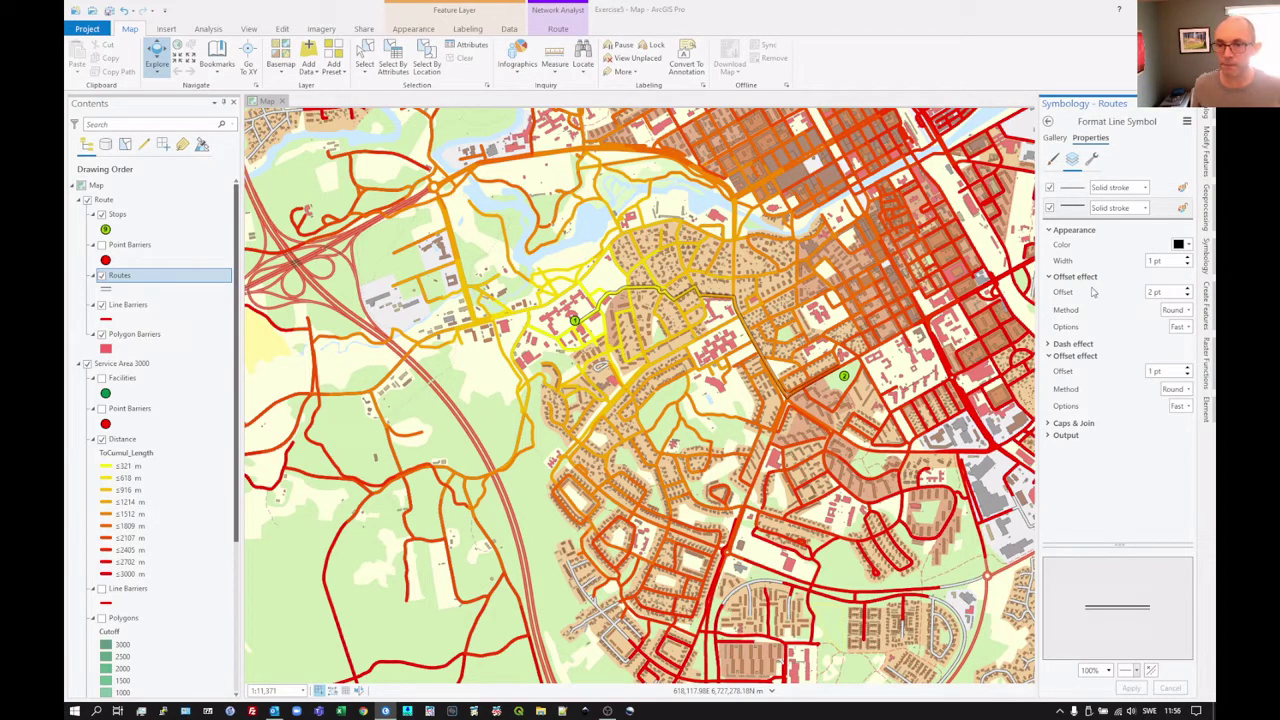
click(1050, 346)
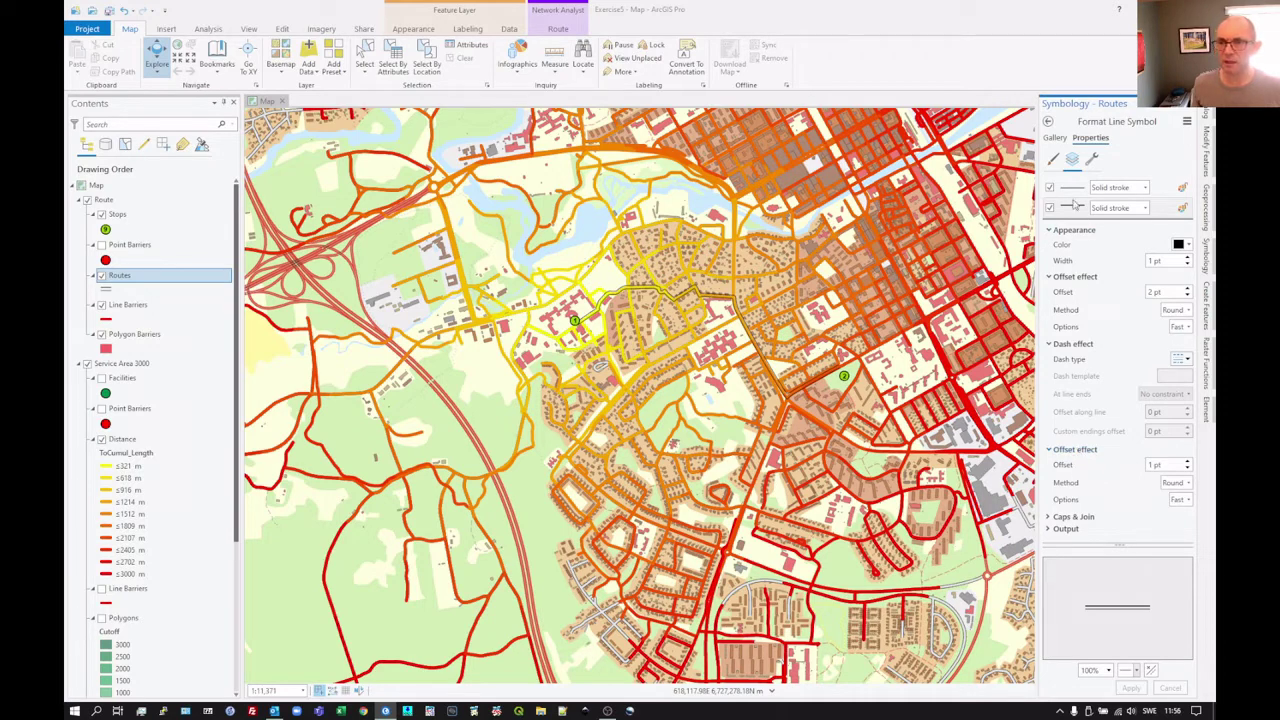
click(1092, 159)
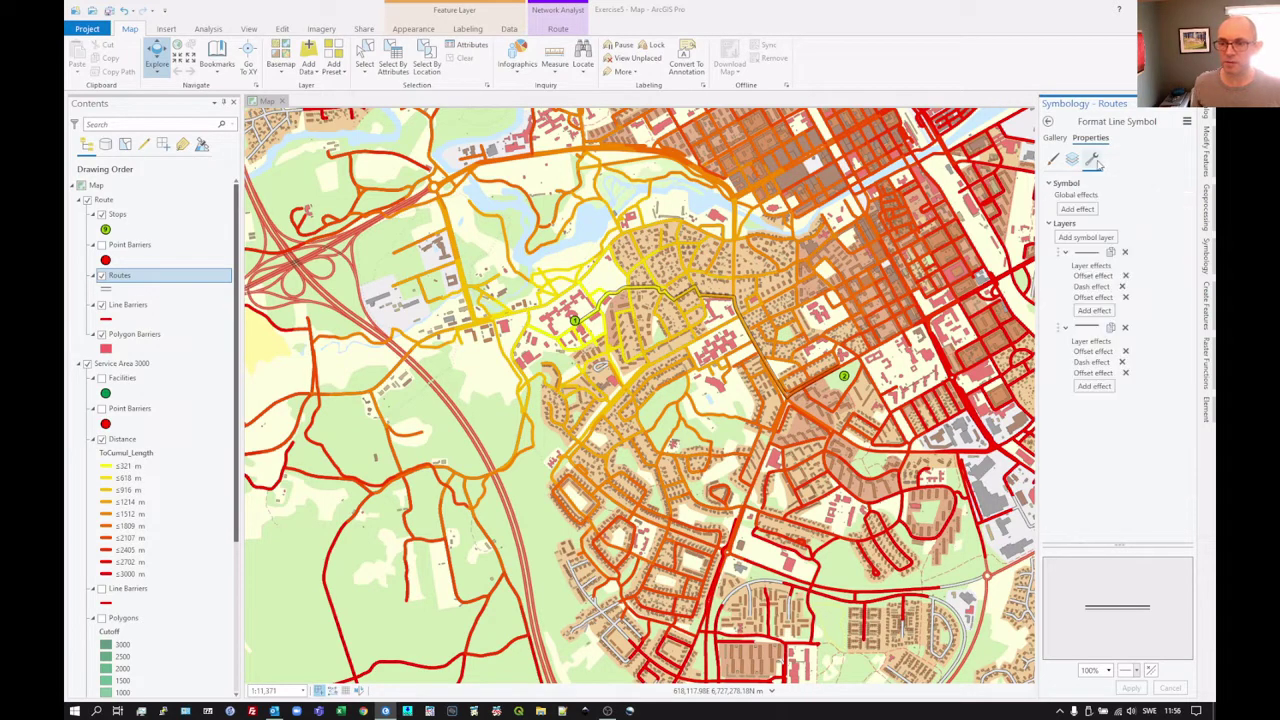
click(1125, 372)
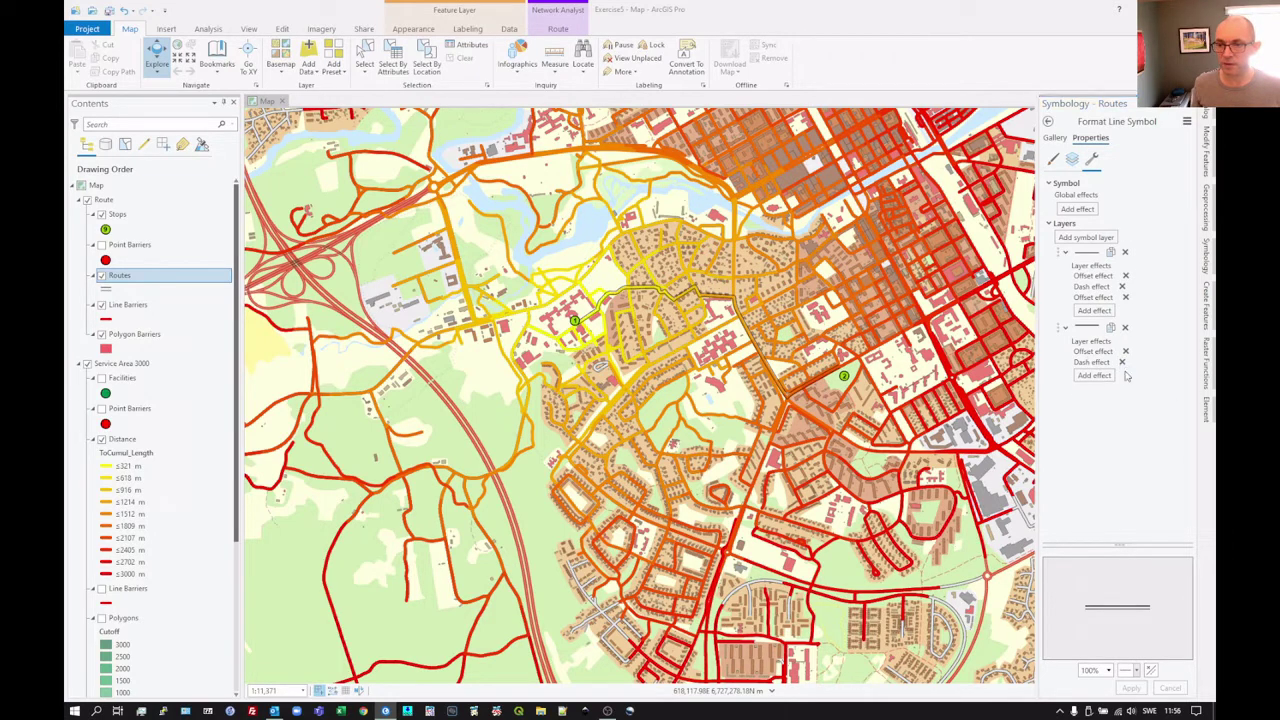
click(1125, 297)
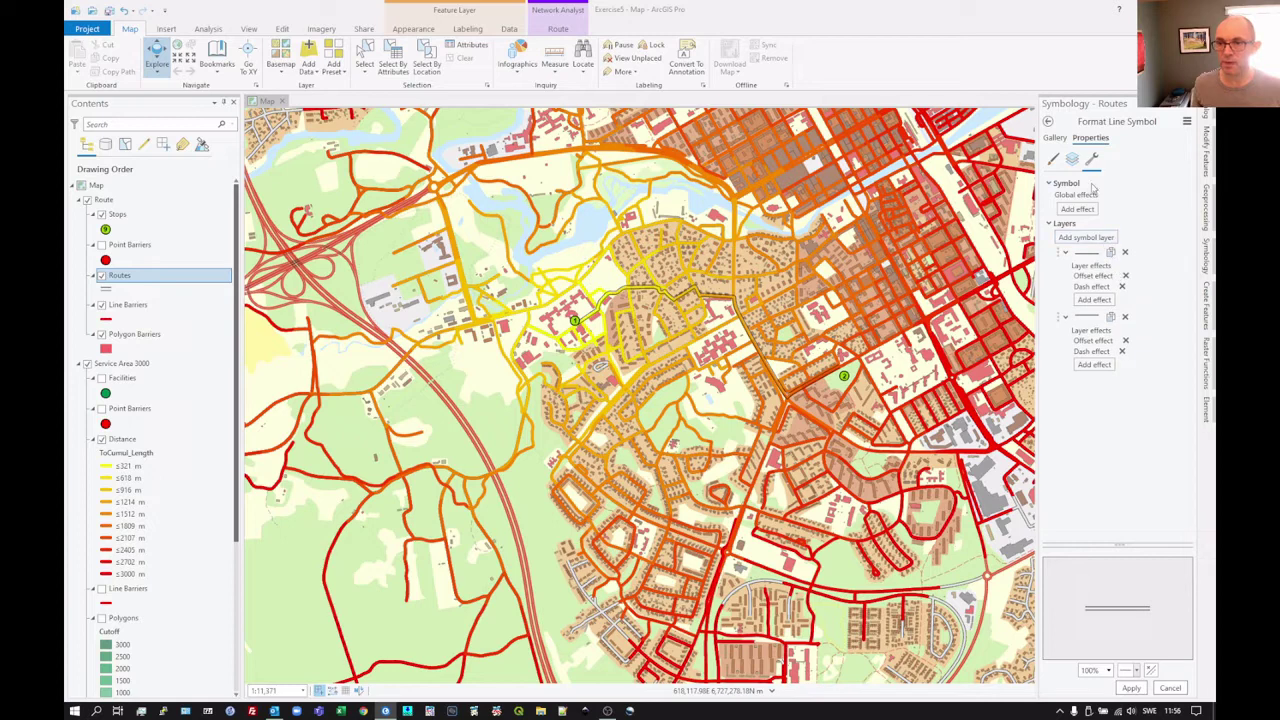
- Set the width of both stroke layers of the Routes symbol to 2 pt and apply the symbol
click(1071, 159)
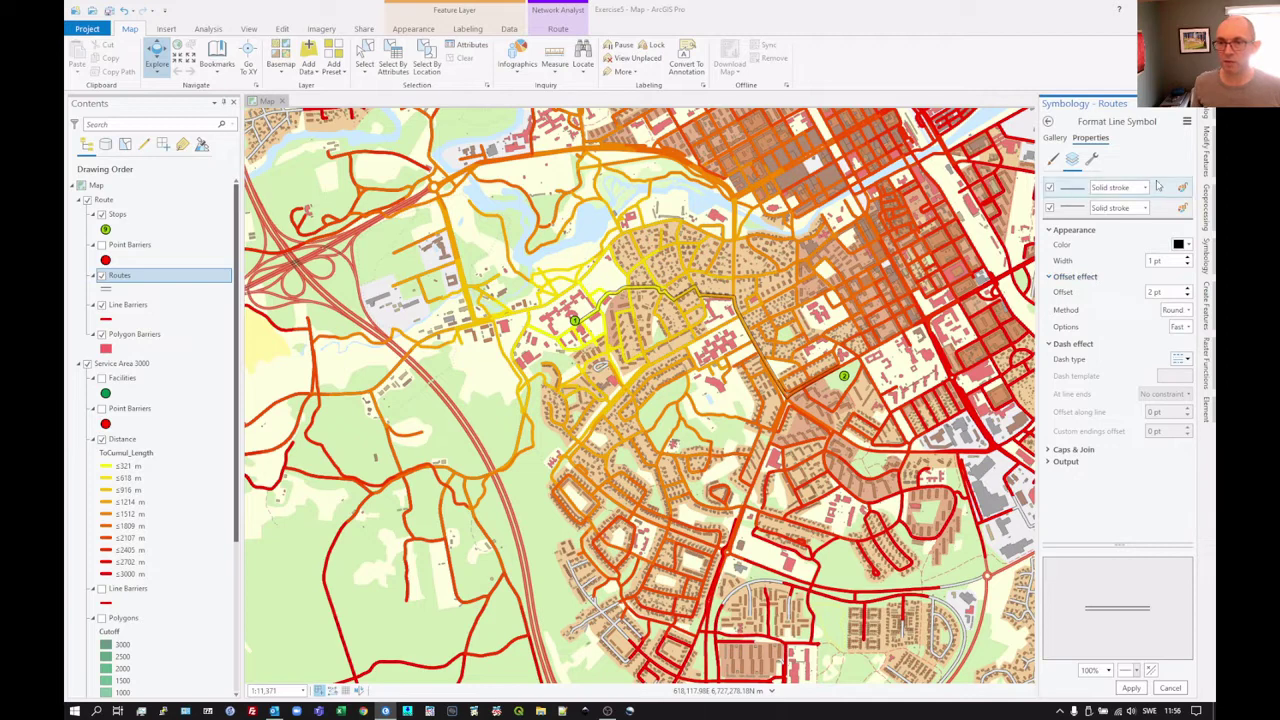
click(1177, 192)
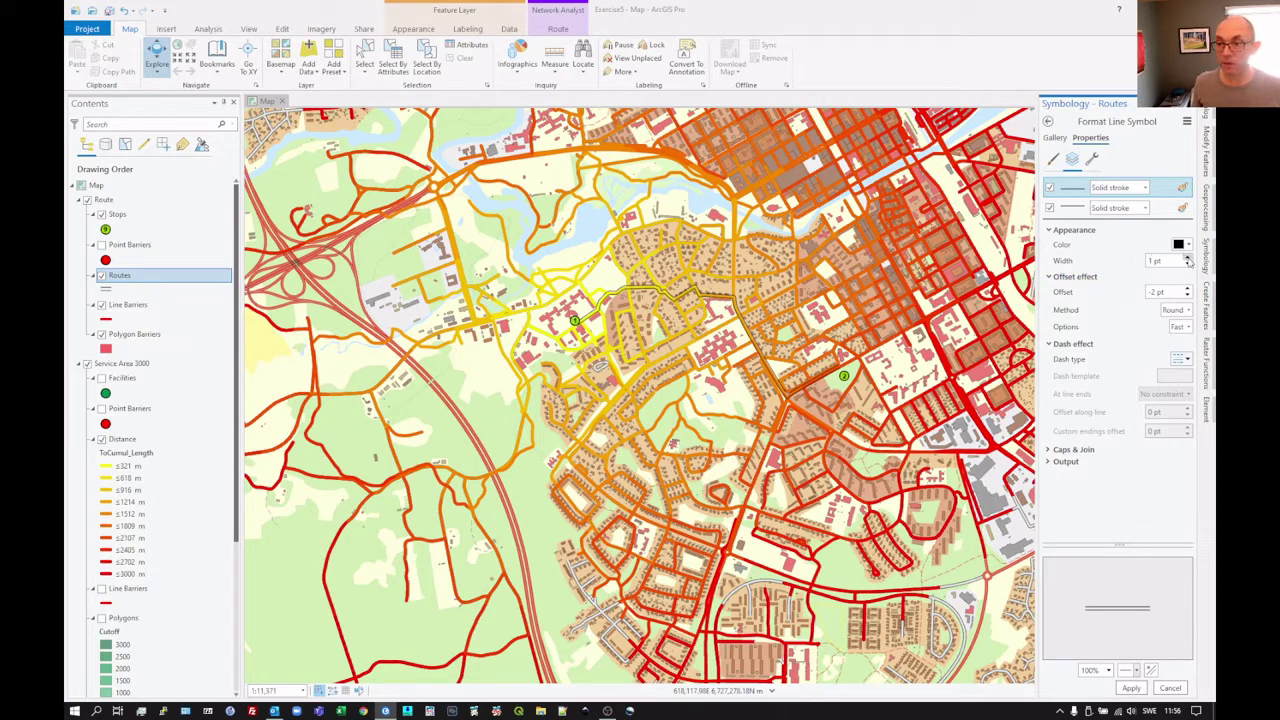
click(1168, 212)
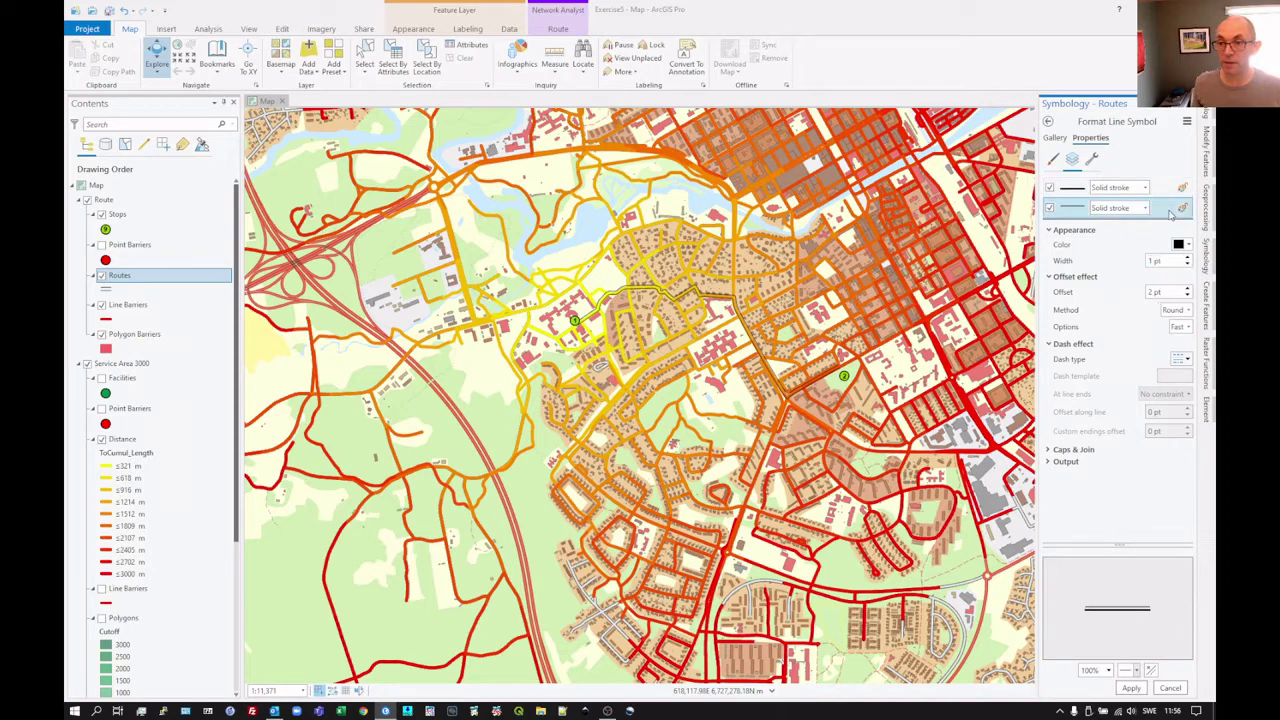
click(1187, 257)
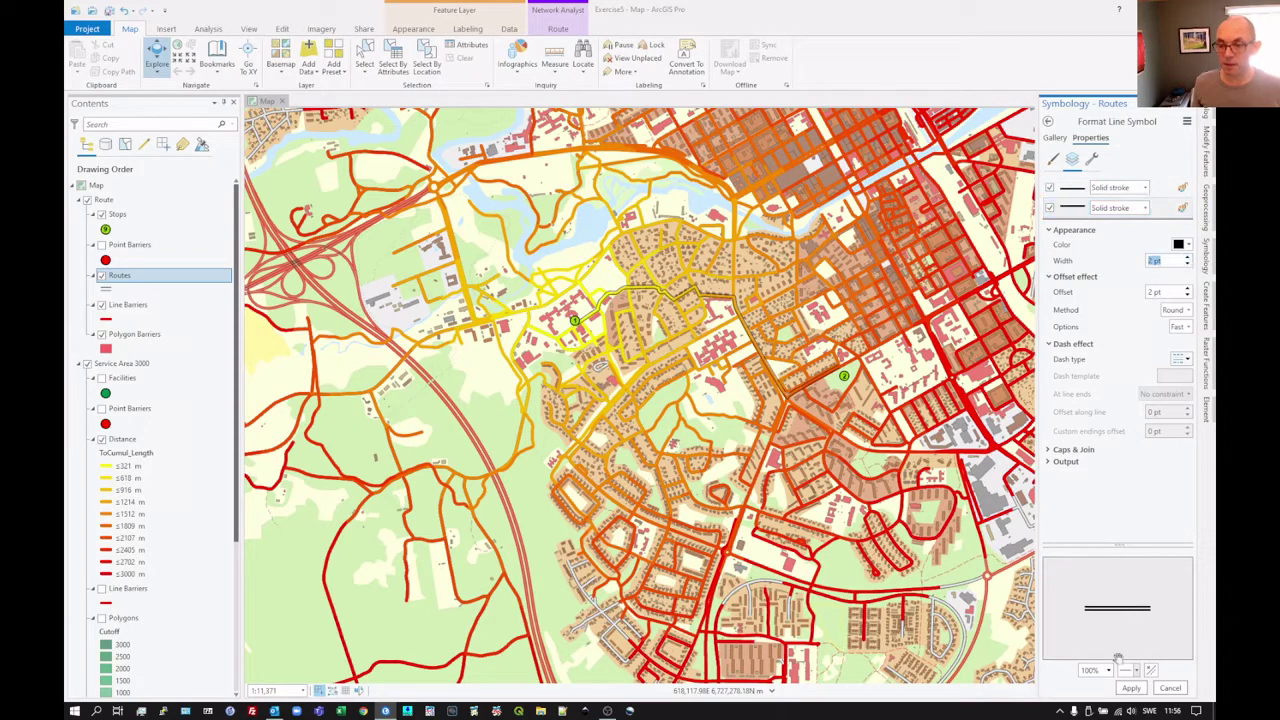
click(1131, 688)
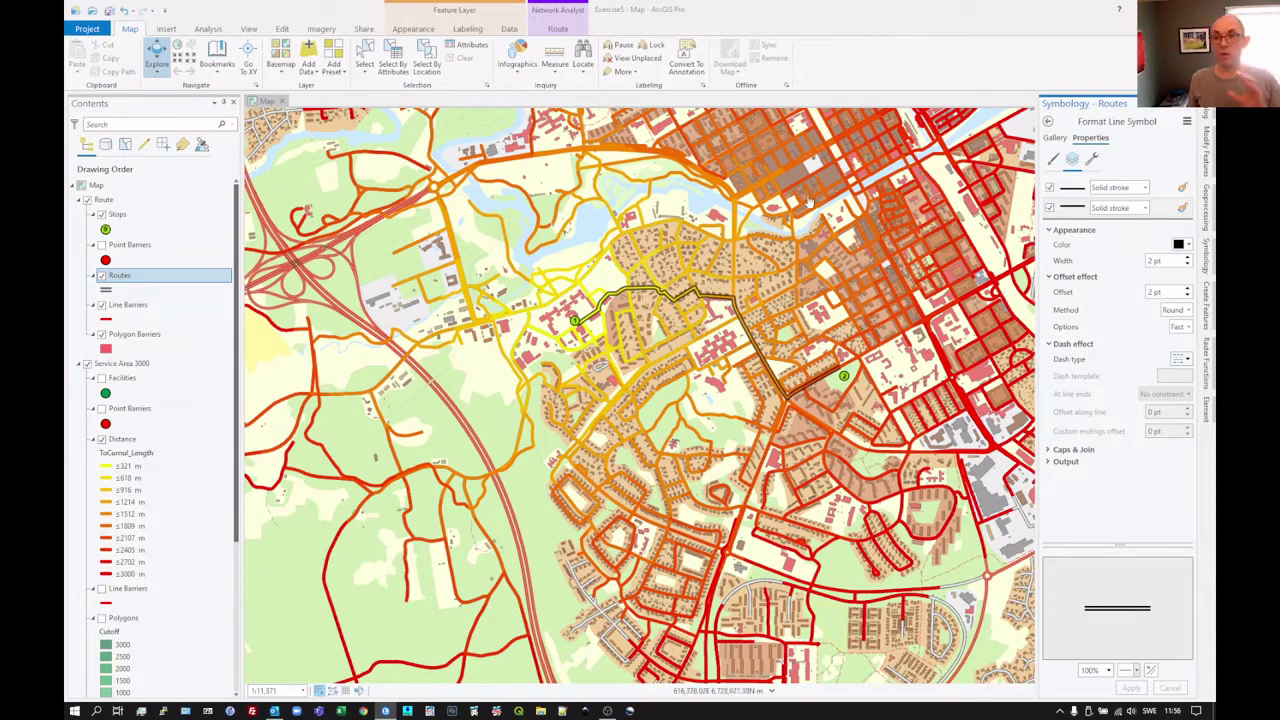
- Review the general, layer and structure properties of the Routes line symbol and return to its primary symbology
click(1092, 159)
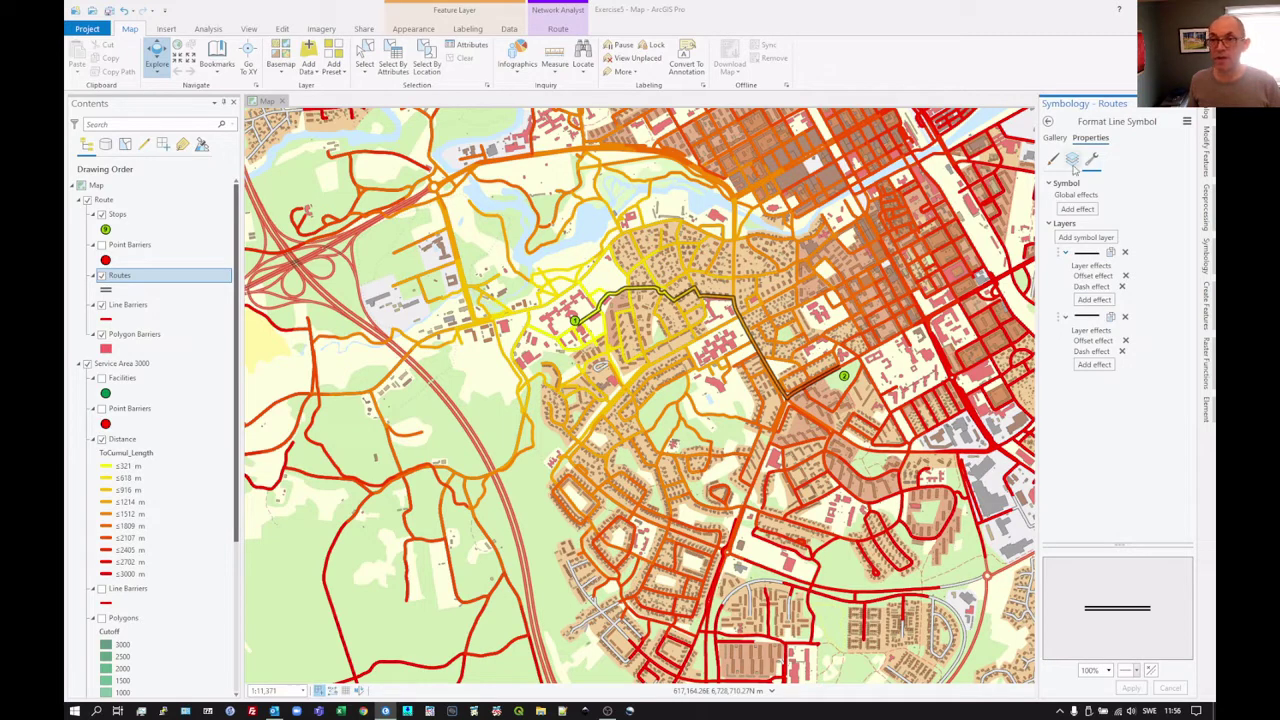
click(1072, 161)
click(1092, 160)
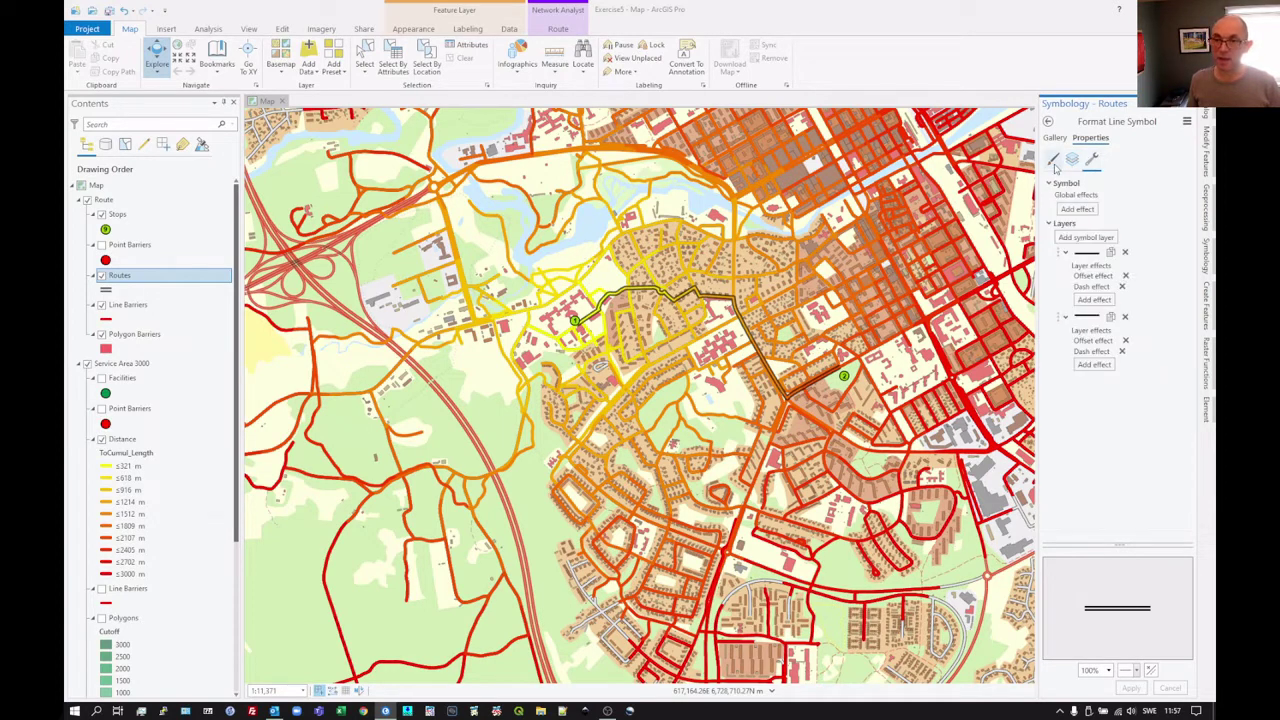
click(1054, 160)
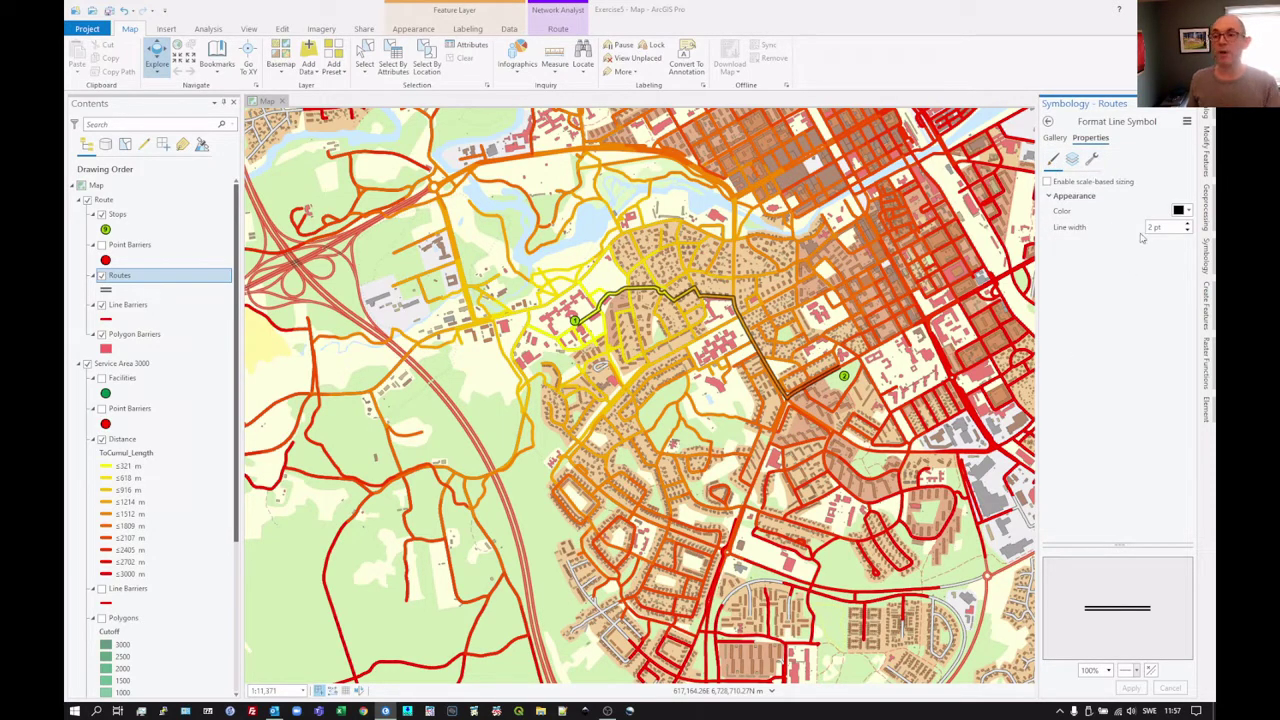
click(1075, 167)
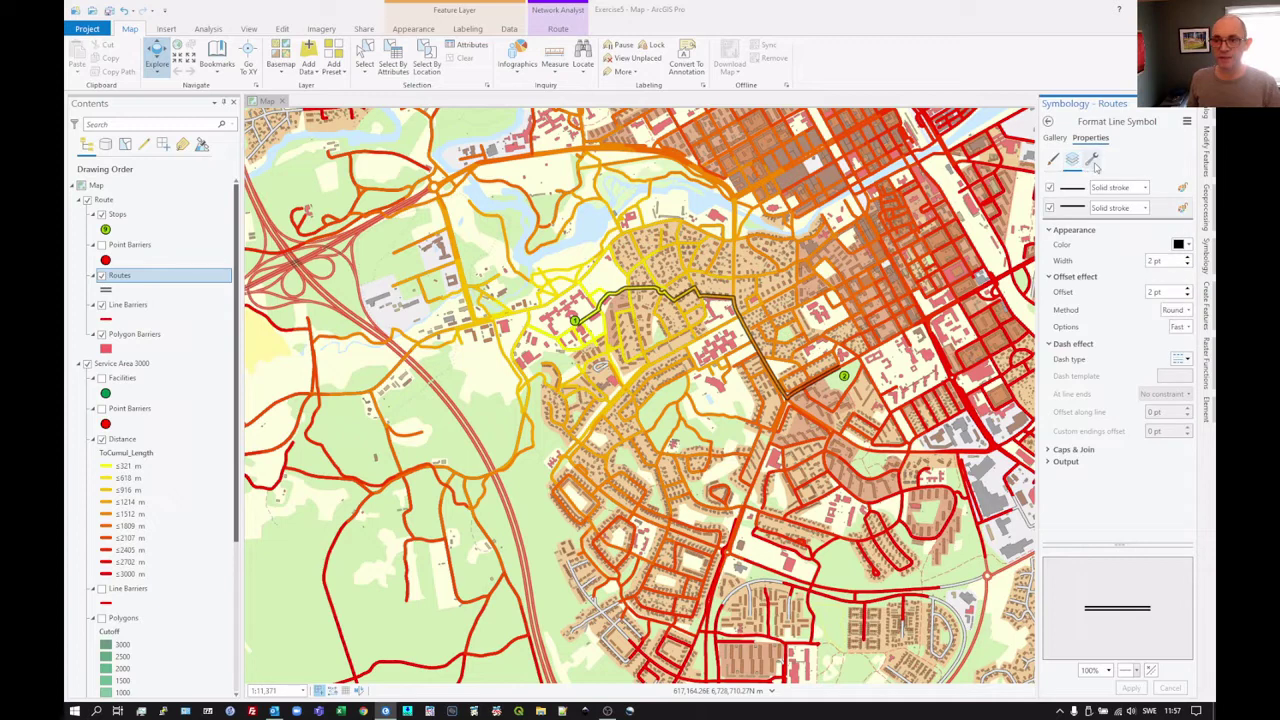
click(1093, 162)
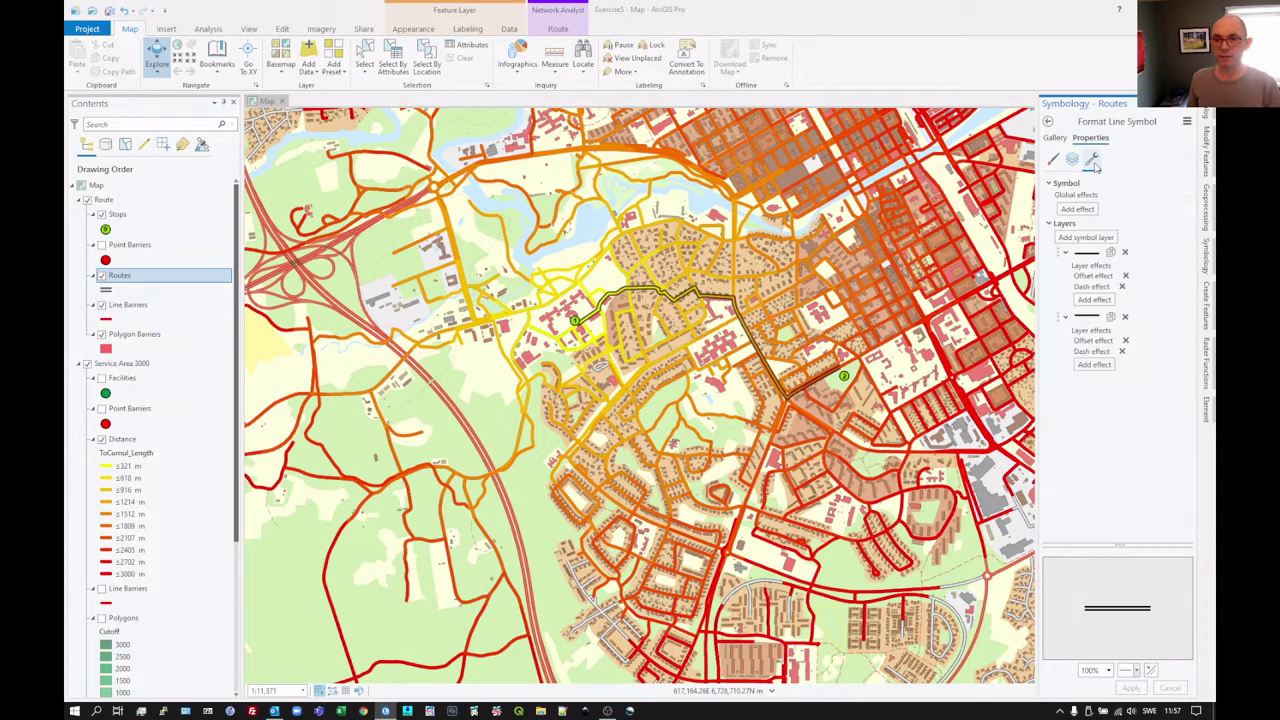
click(1049, 122)
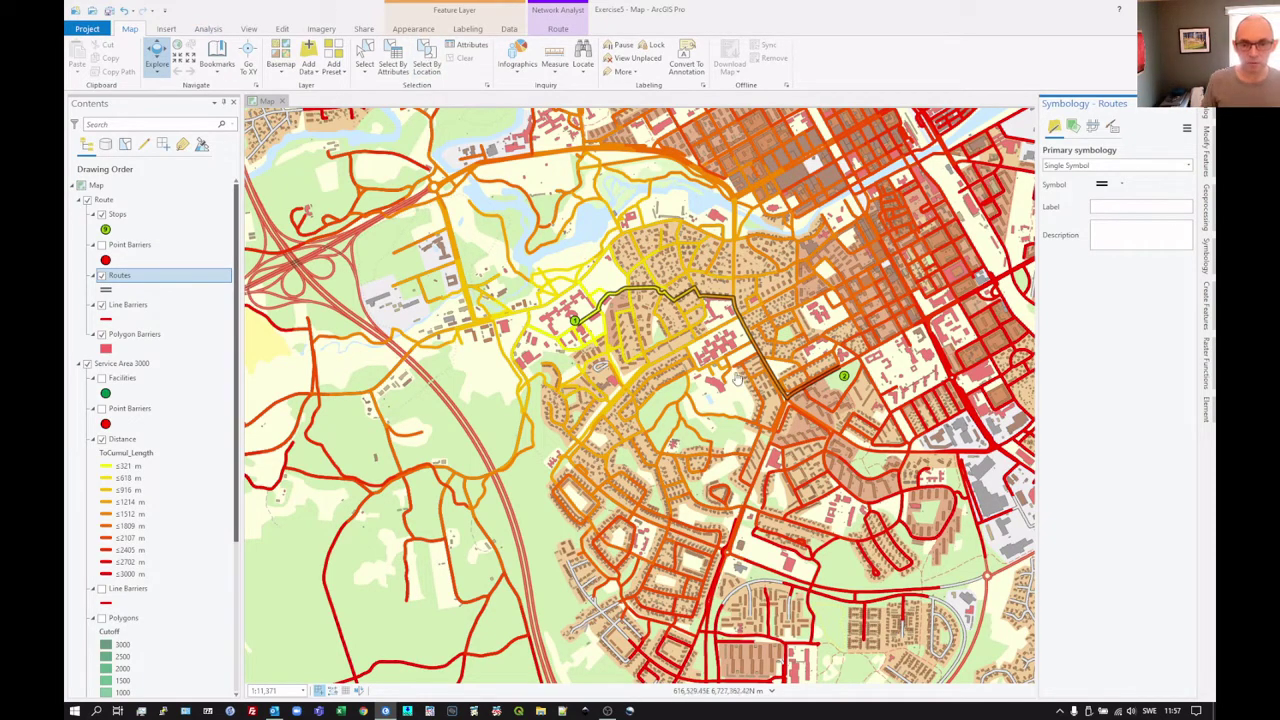
- Create a new layout with an ISO A4 landscape page of 210 mm × 297 mm
drag(710, 318, 656, 345)
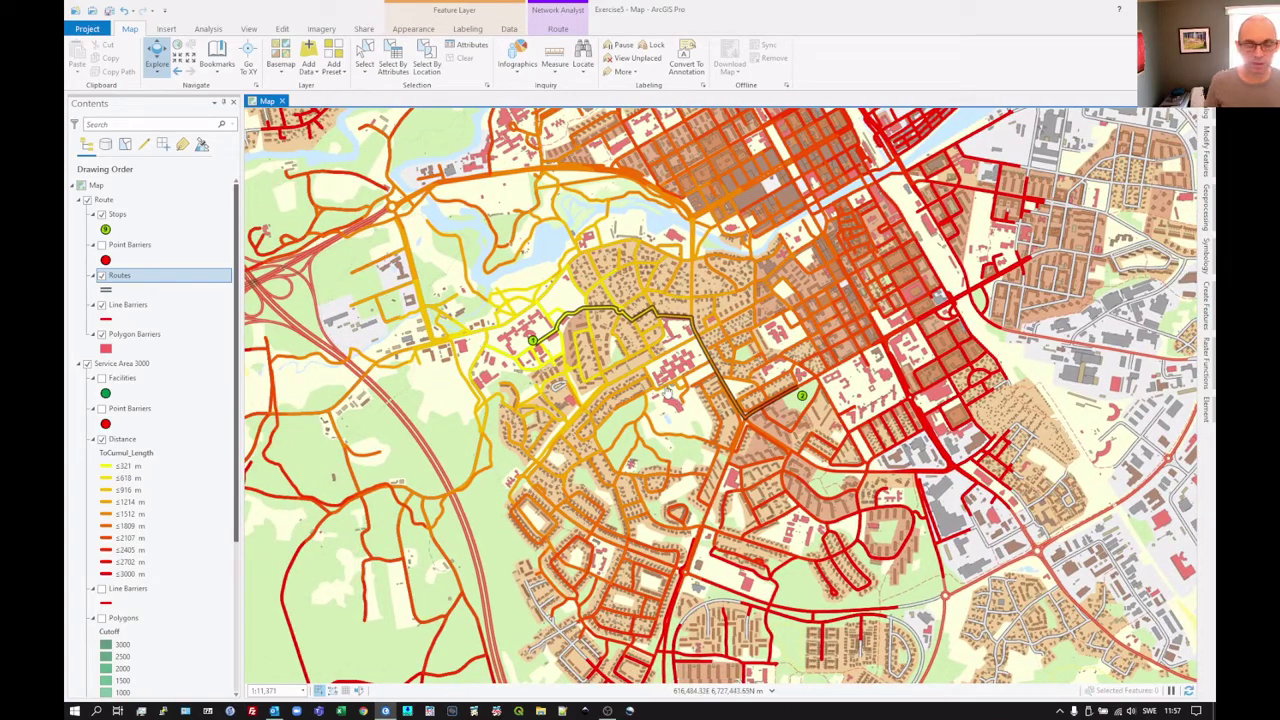
scroll(666, 391, up, 2)
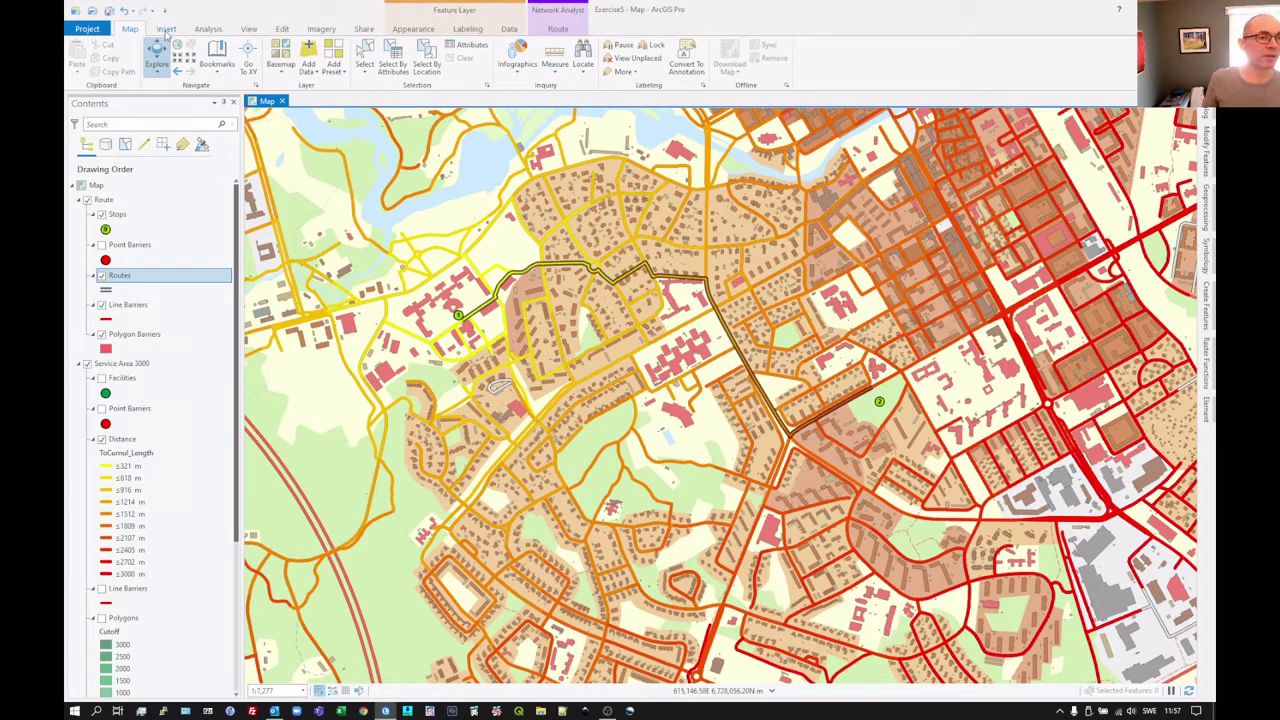
click(166, 30)
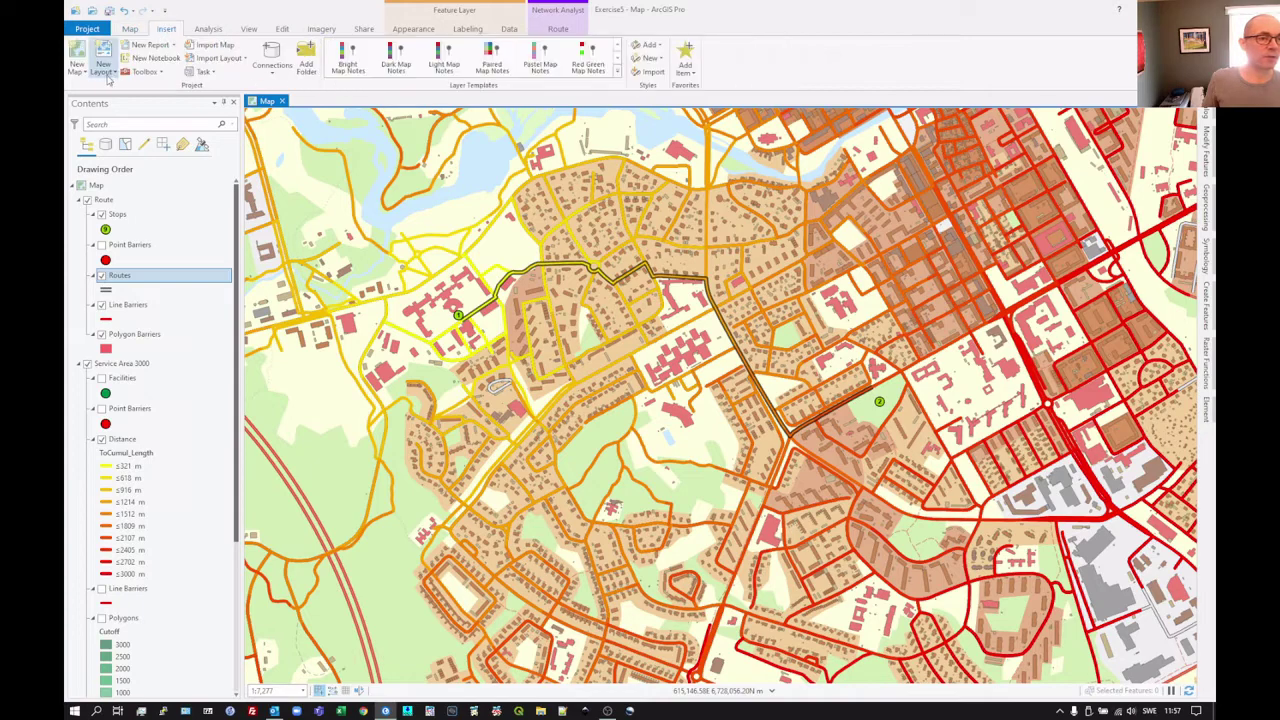
click(104, 70)
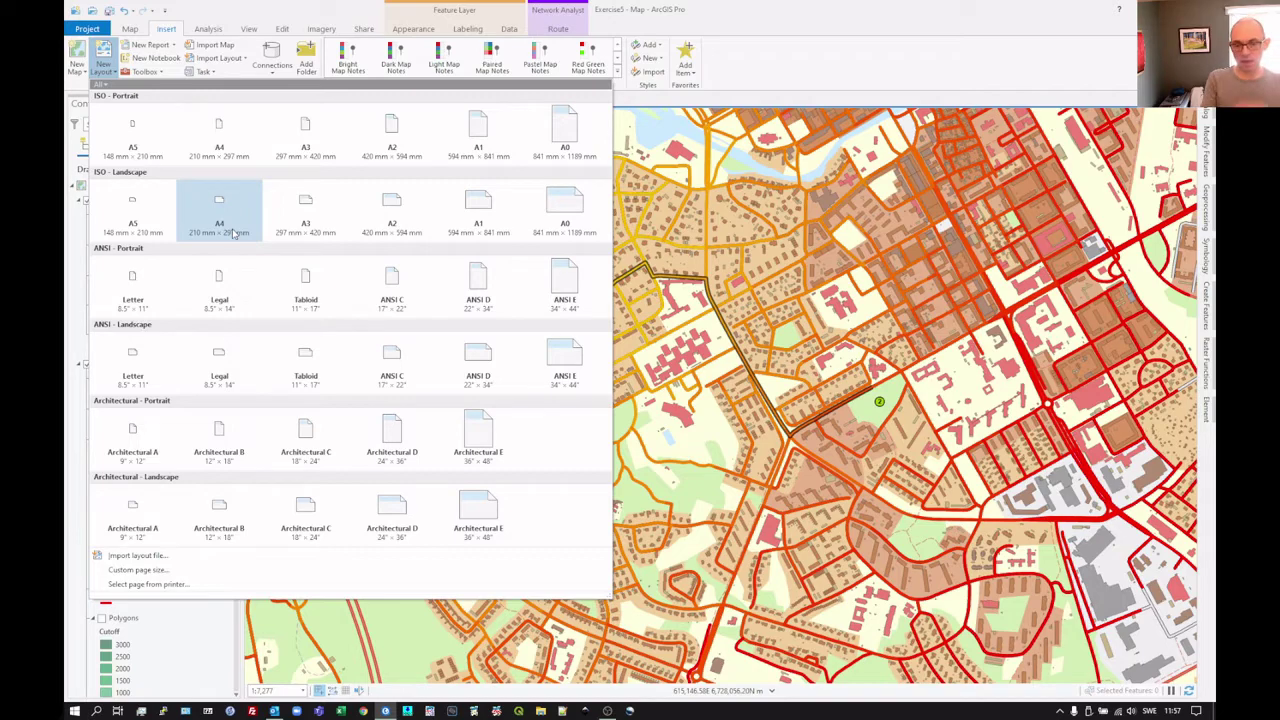
click(222, 214)
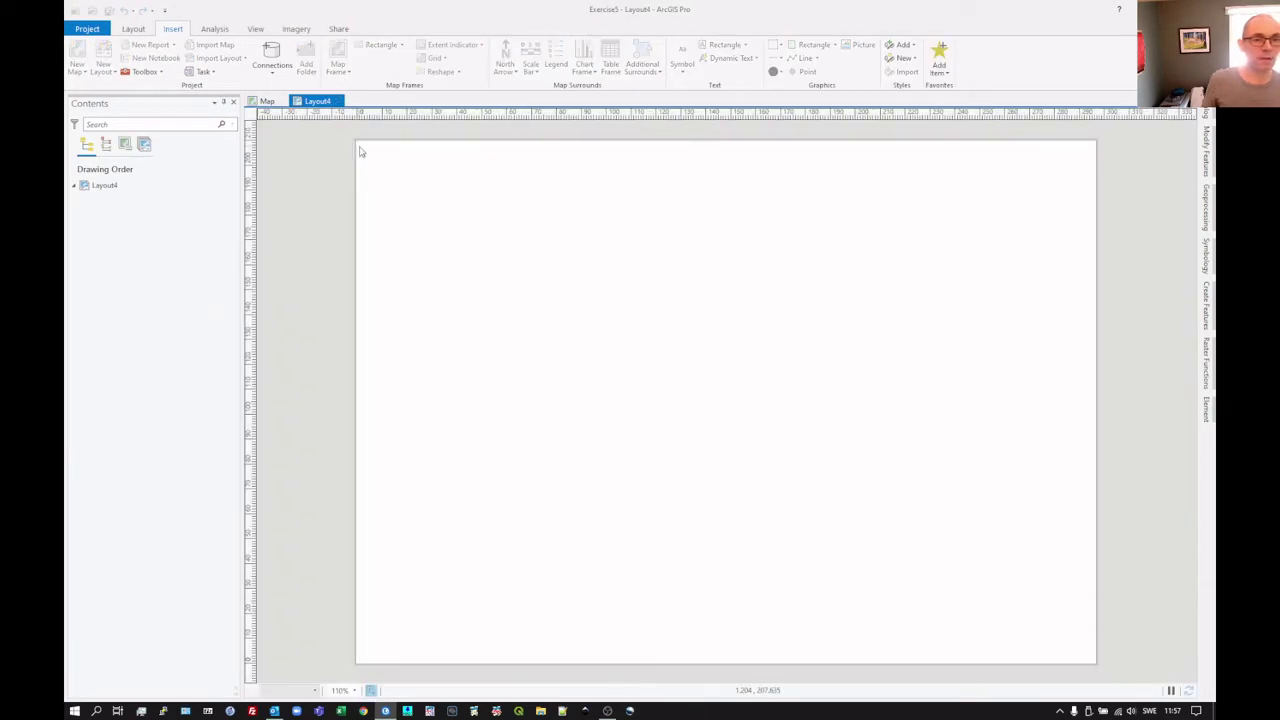
- Insert a map frame showing the current extent of Map and draw it to cover the whole layout page
click(338, 64)
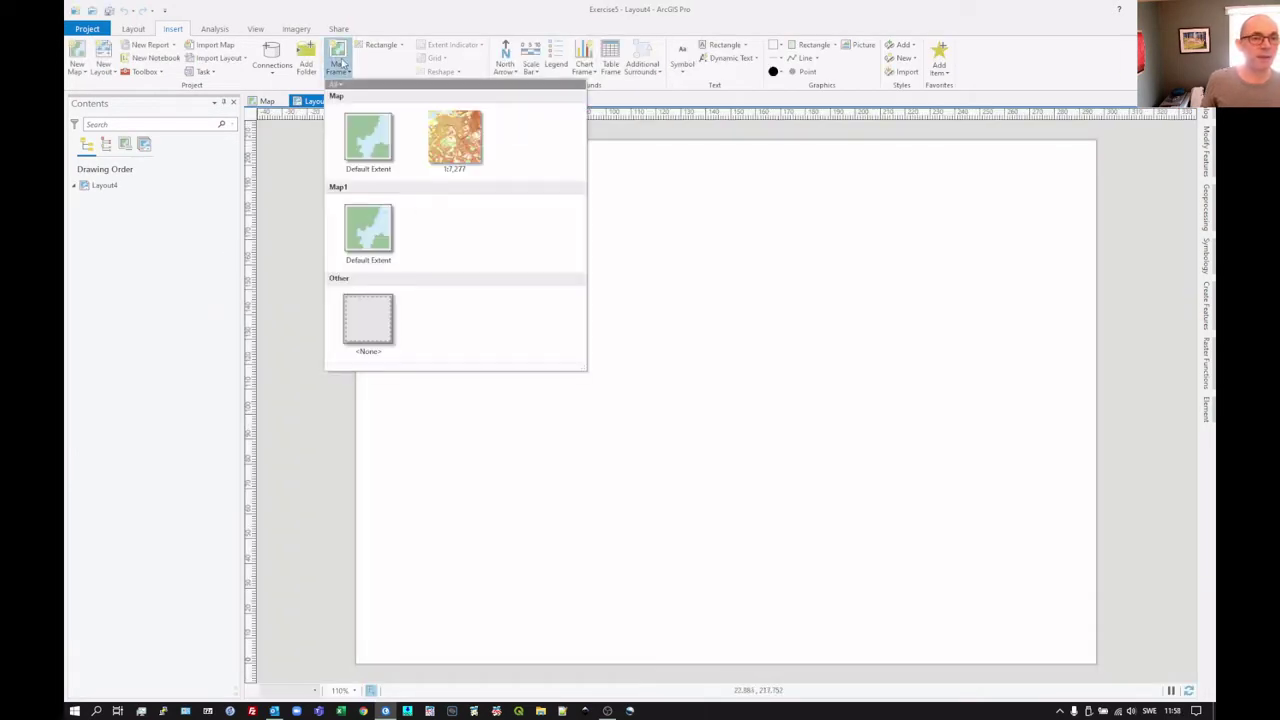
click(447, 150)
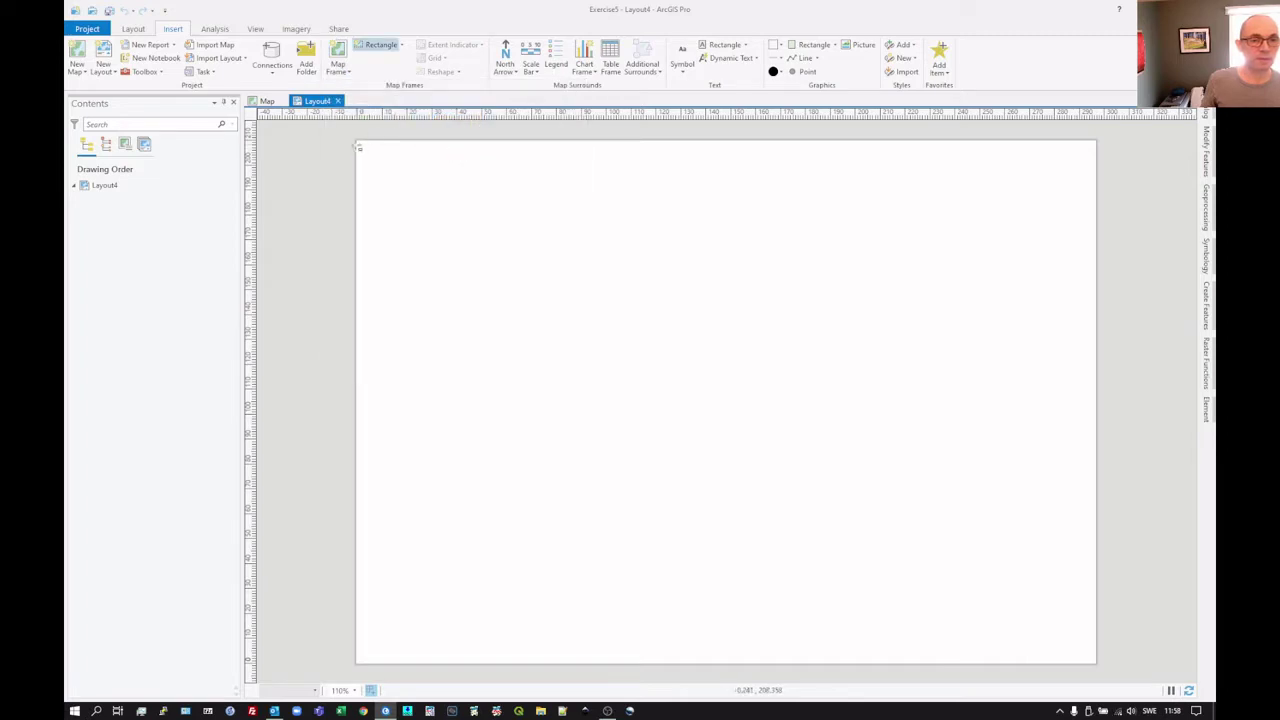
mouse_move(358, 143)
mouse_down()
mouse_move(423, 209)
mouse_move(880, 454)
mouse_move(1077, 629)
mouse_move(1100, 666)
mouse_up()
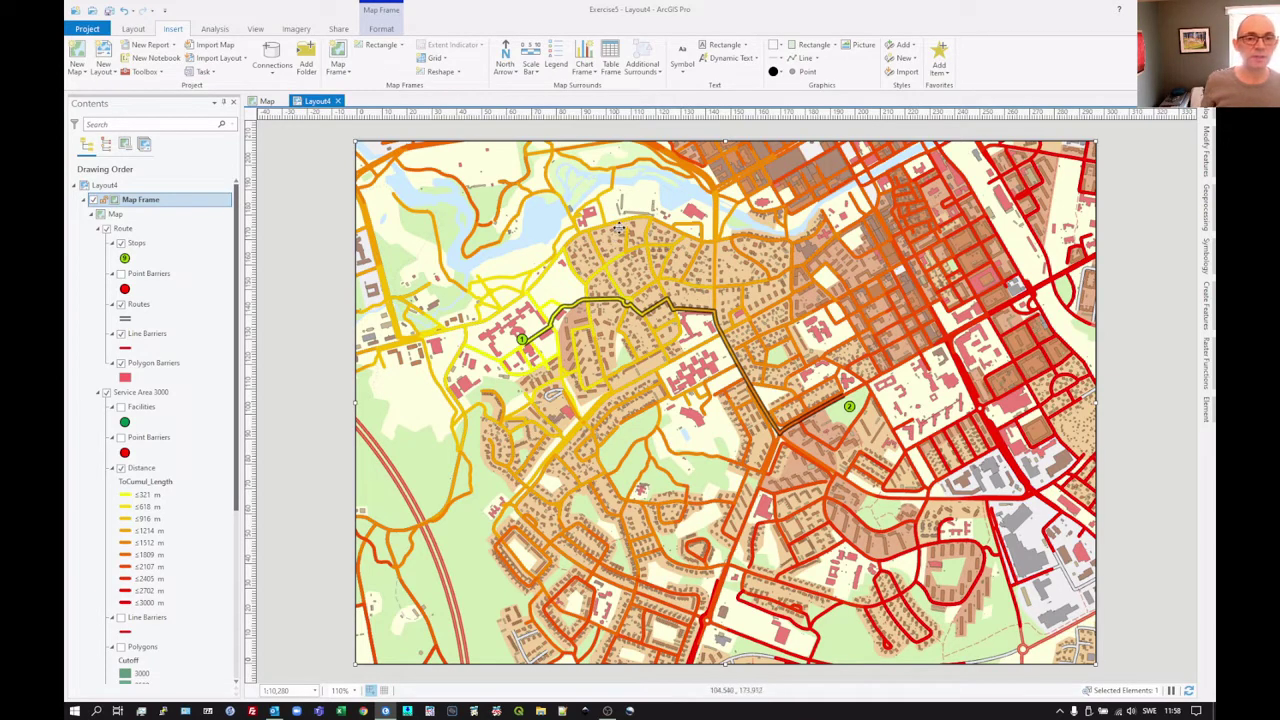
- Activate the map frame, shift its map so the route lies farther up and to the left, and close the activation
right_click(619, 231)
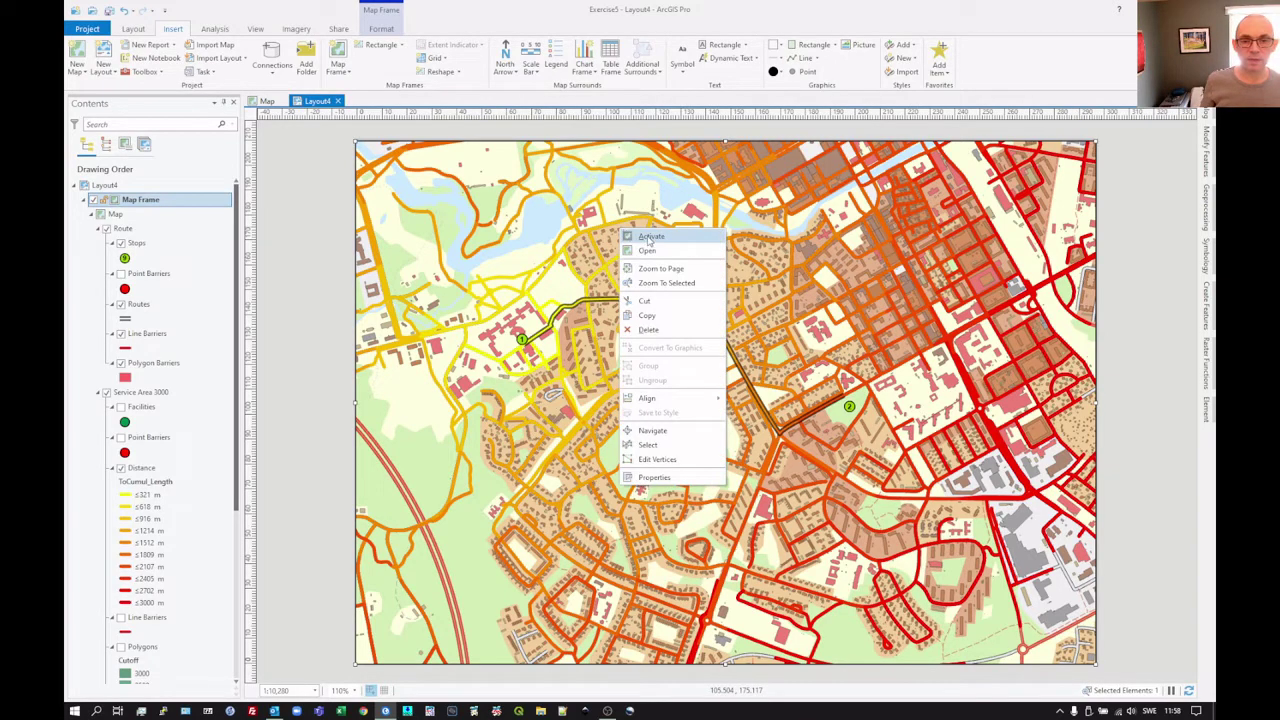
click(650, 237)
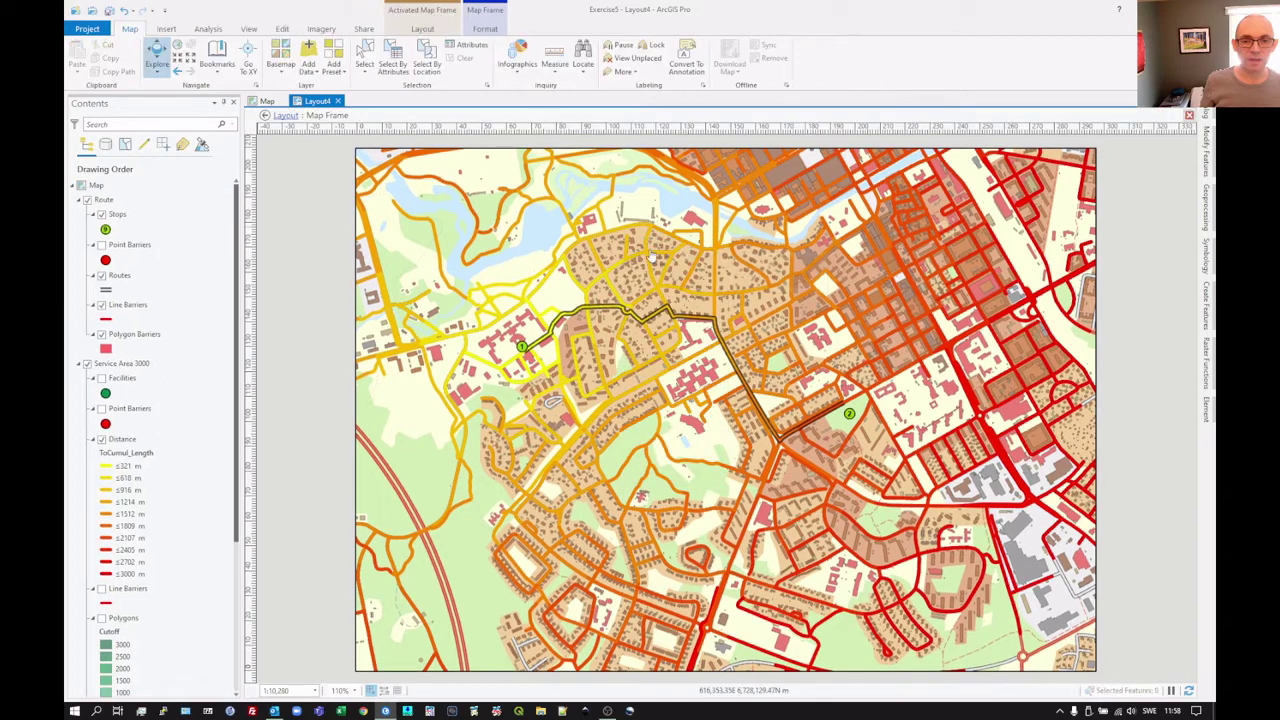
drag(678, 287, 580, 232)
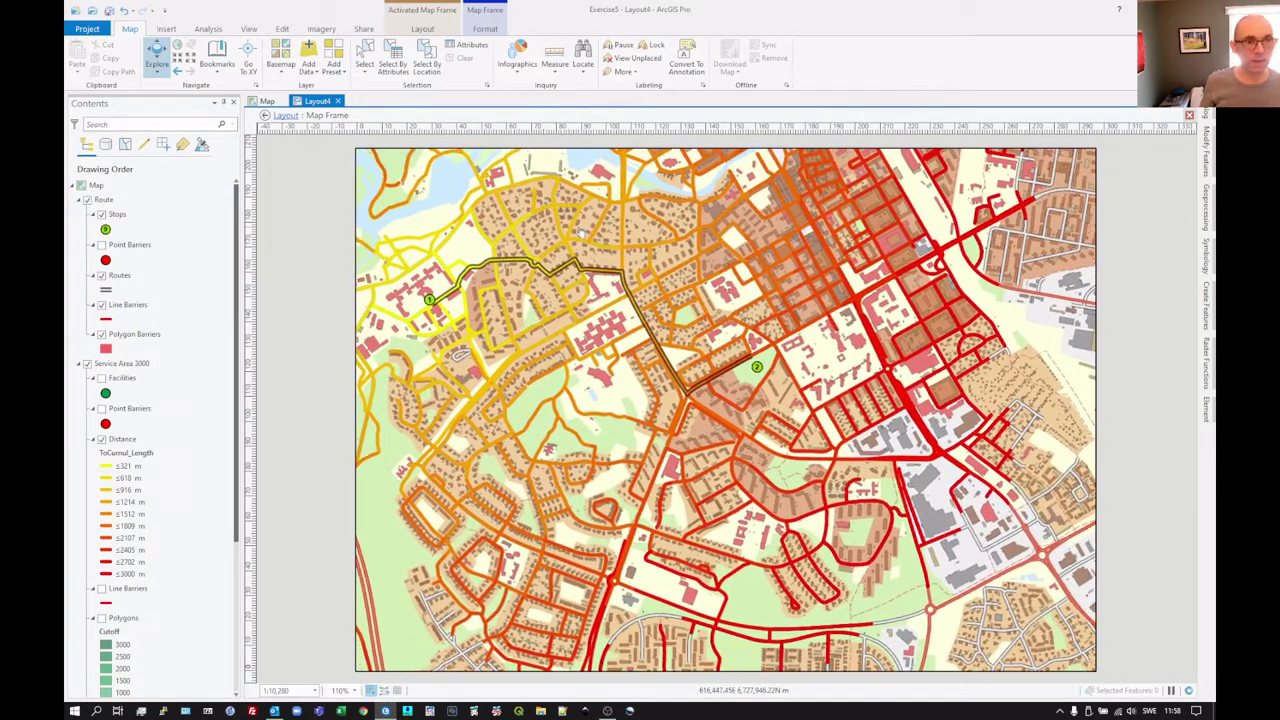
right_click(578, 233)
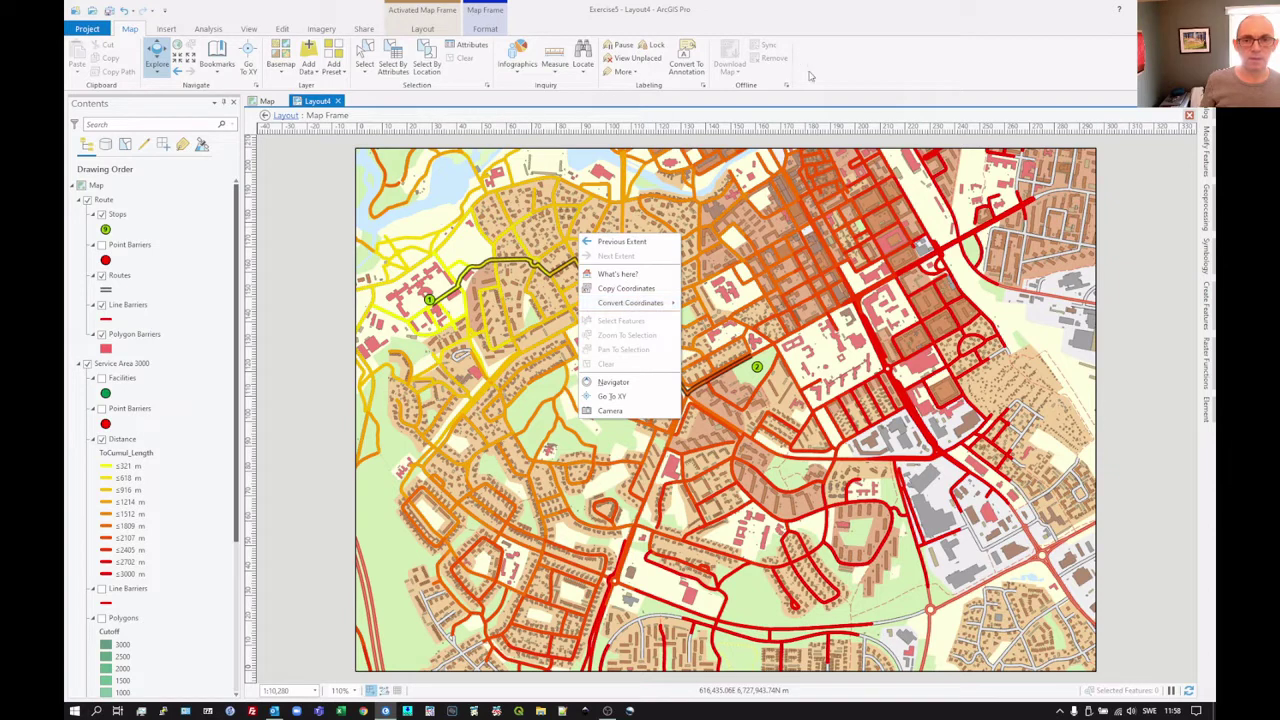
click(855, 65)
click(424, 29)
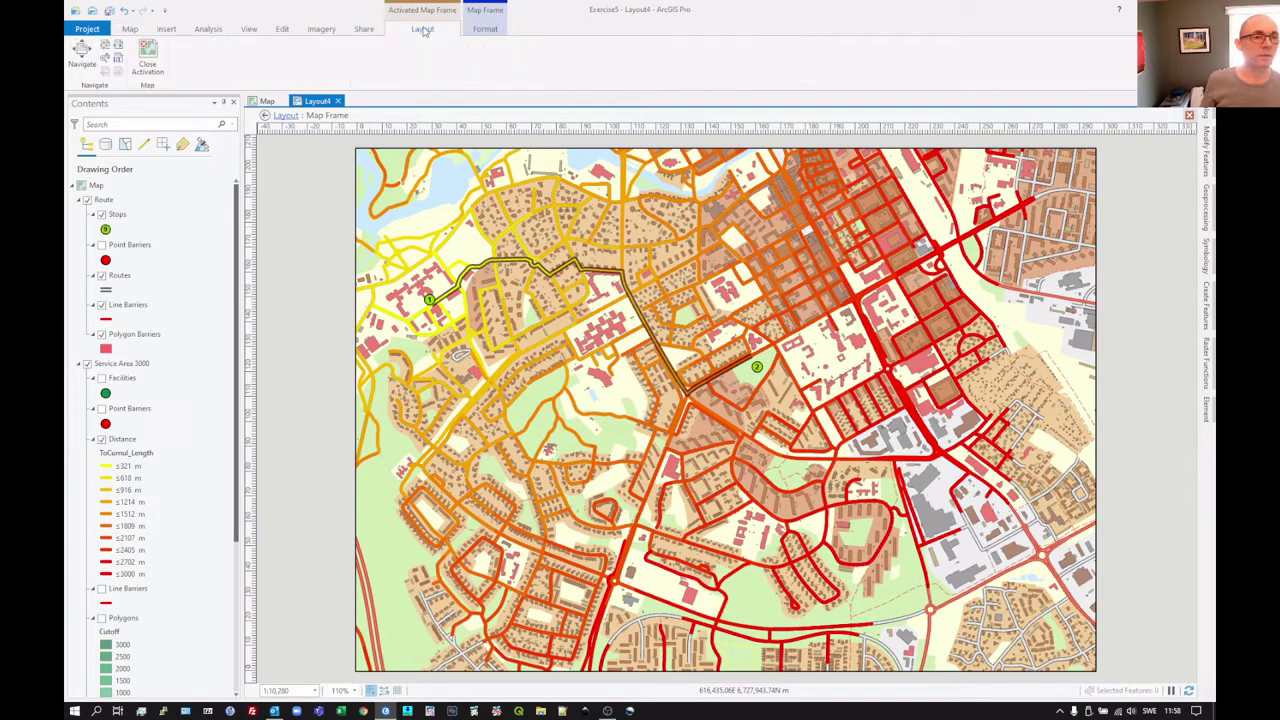
click(148, 68)
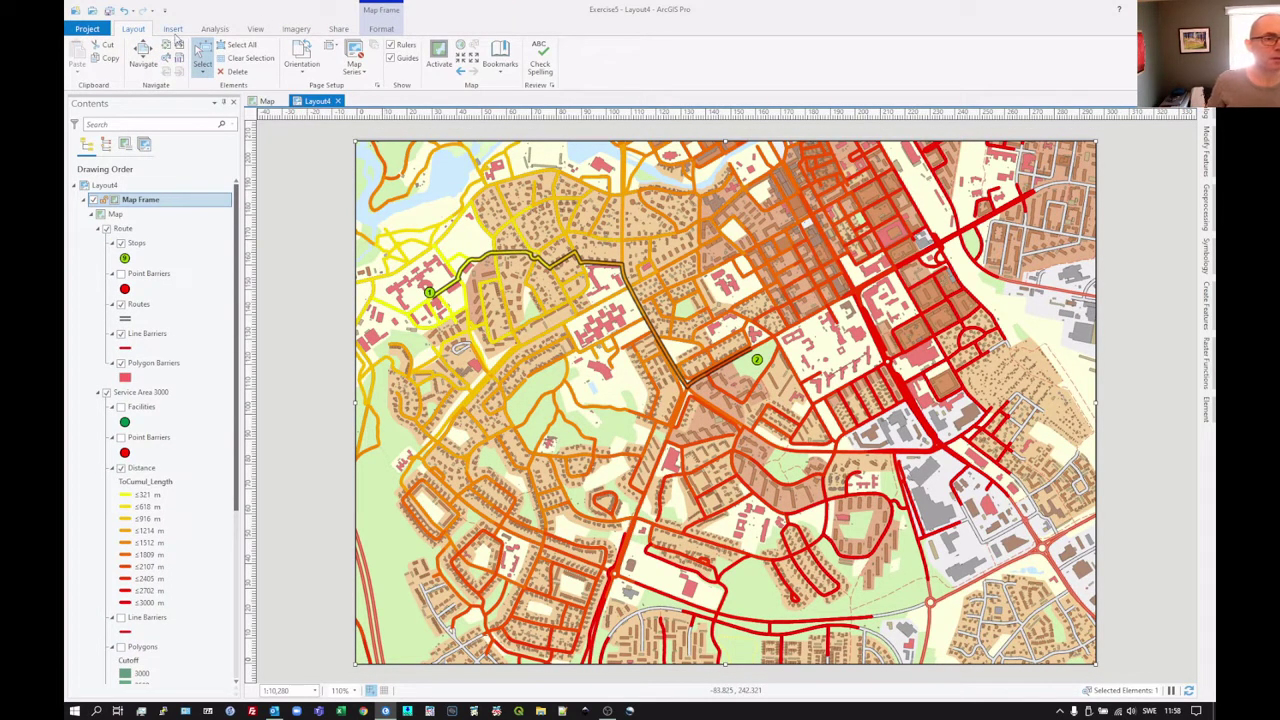
- Add a Black Horizontal Label Grid from the measured grids to the map frame
click(173, 30)
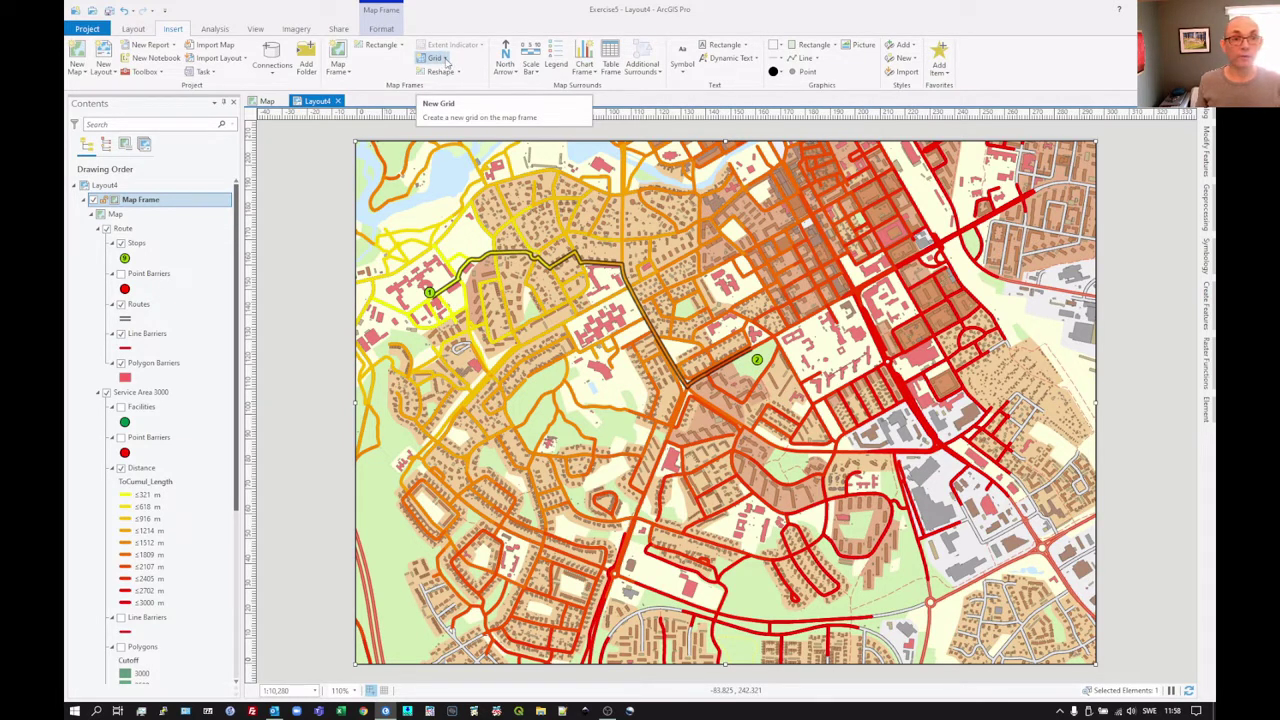
click(446, 60)
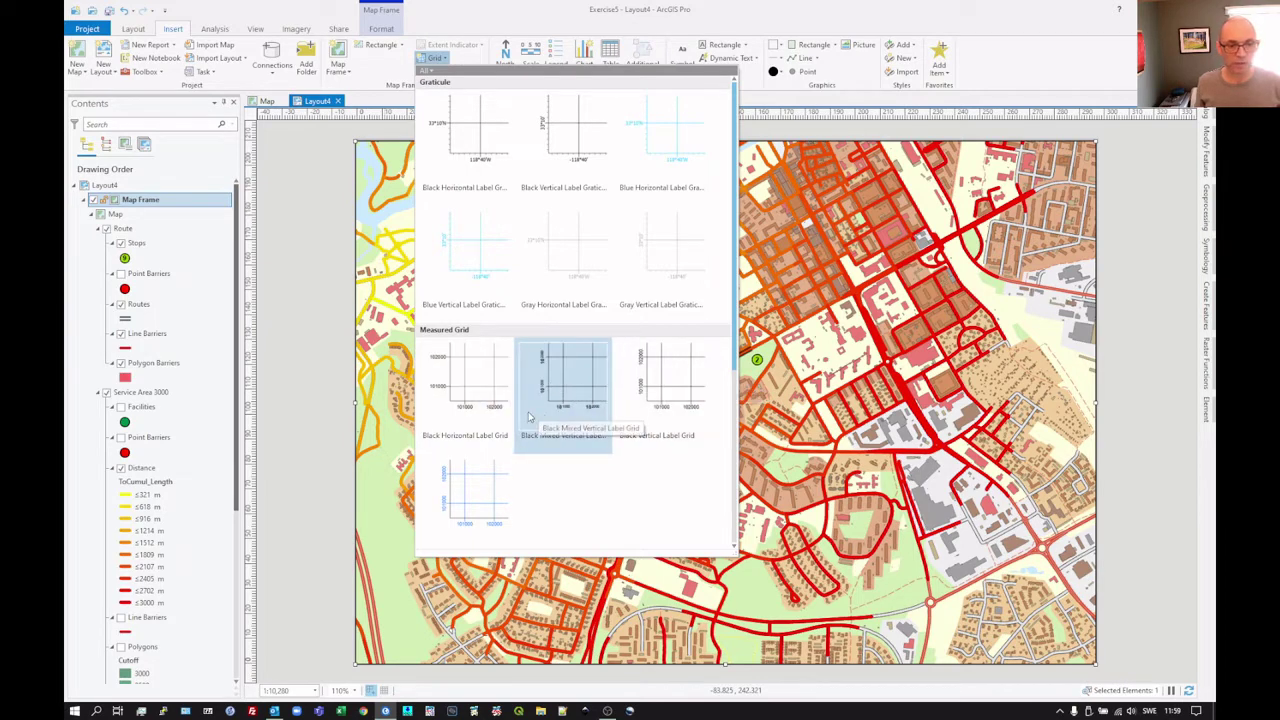
click(472, 402)
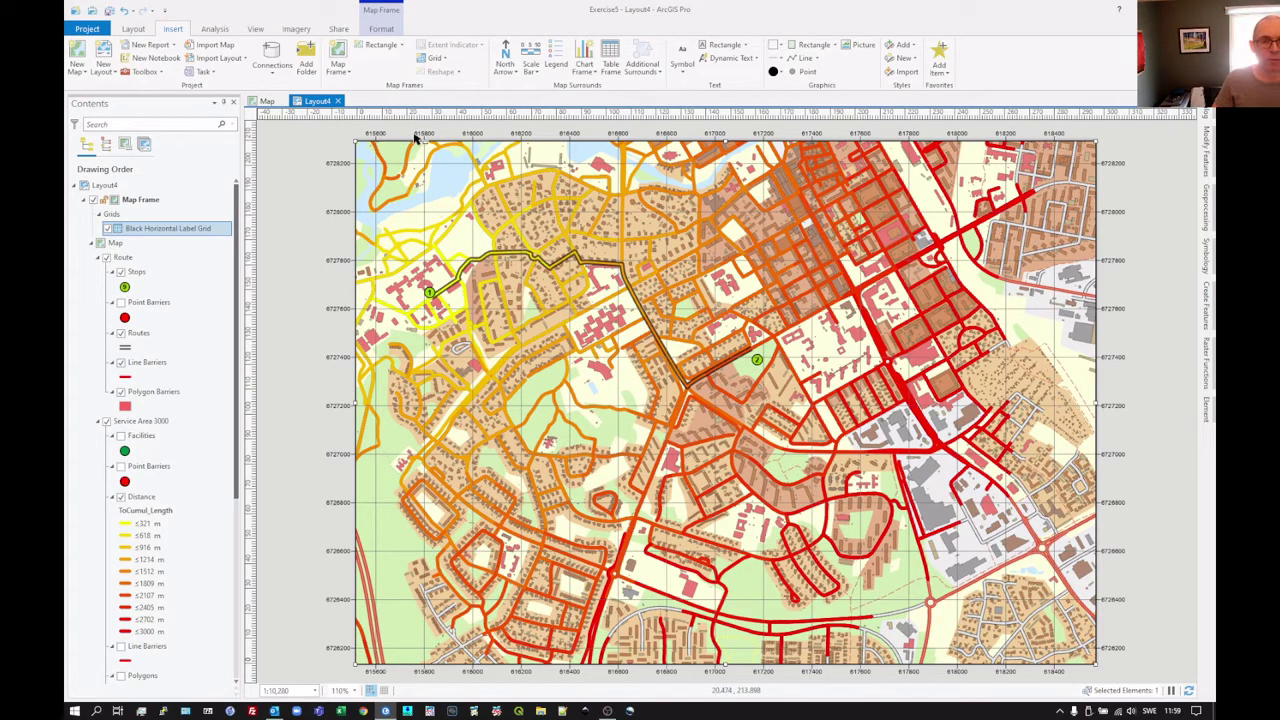
- Open the grid's properties and remove the Gridlines component, keeping Labels and Ticks
right_click(175, 230)
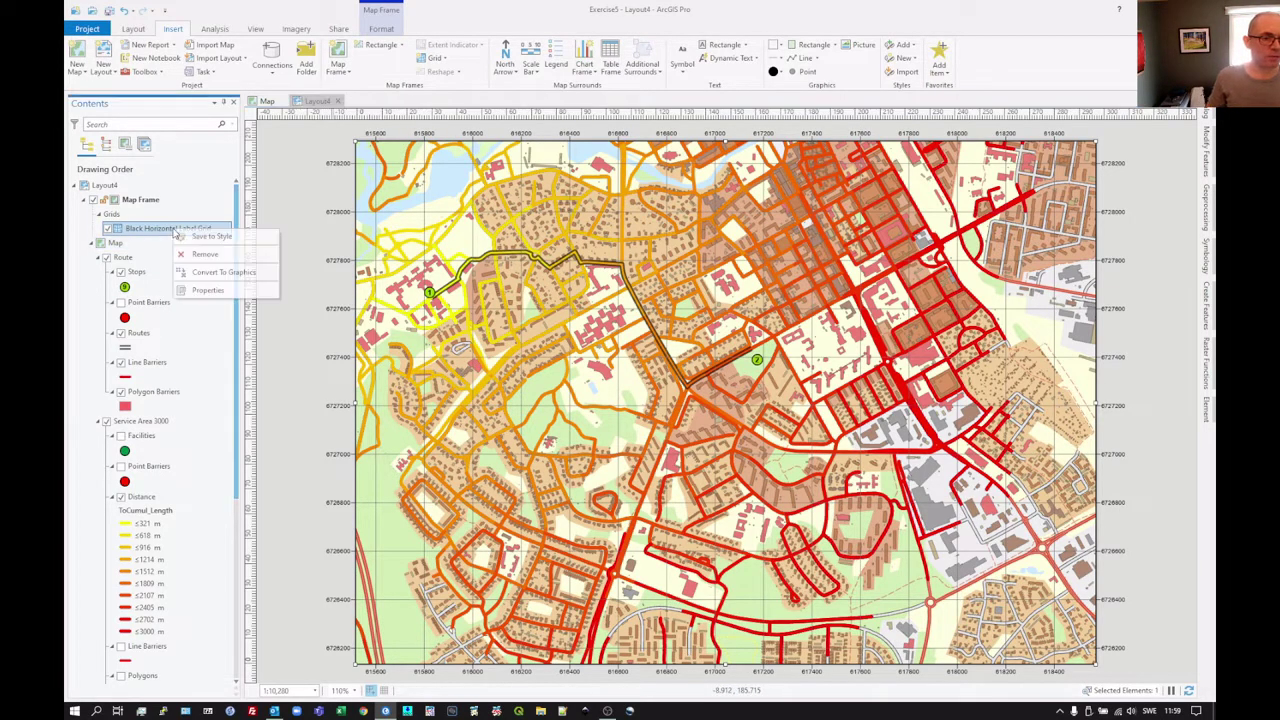
click(208, 290)
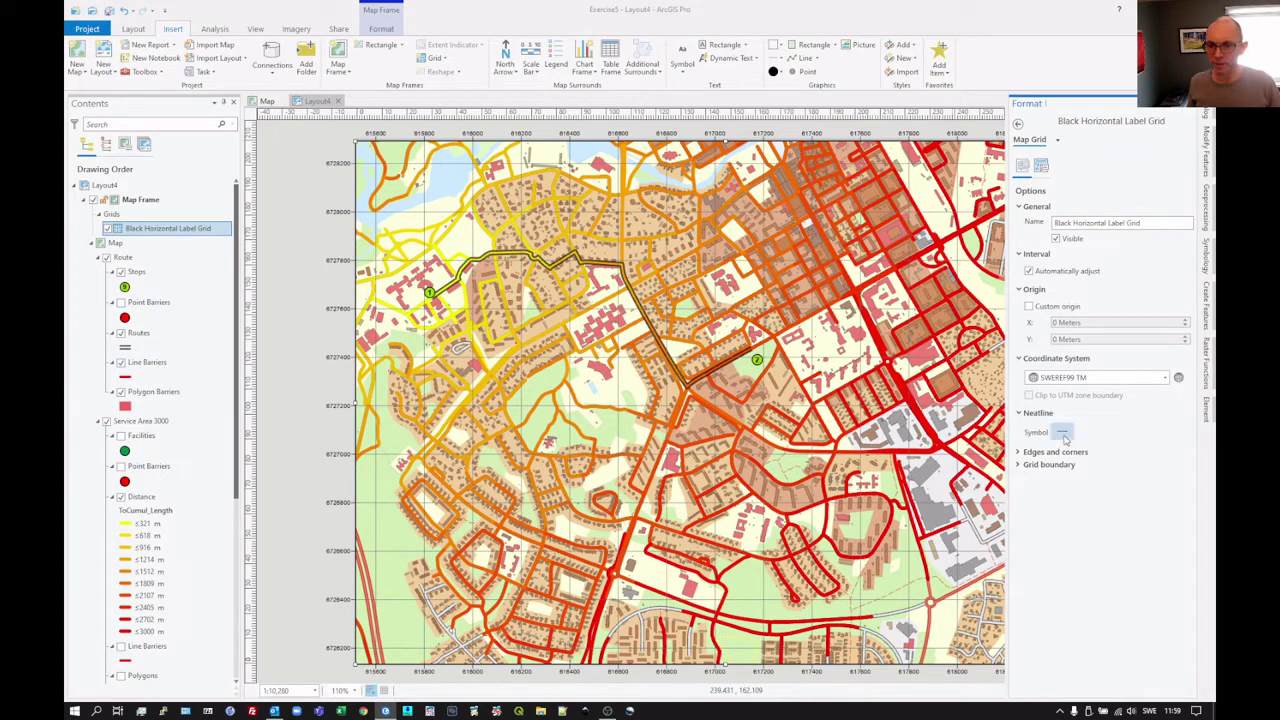
click(1041, 167)
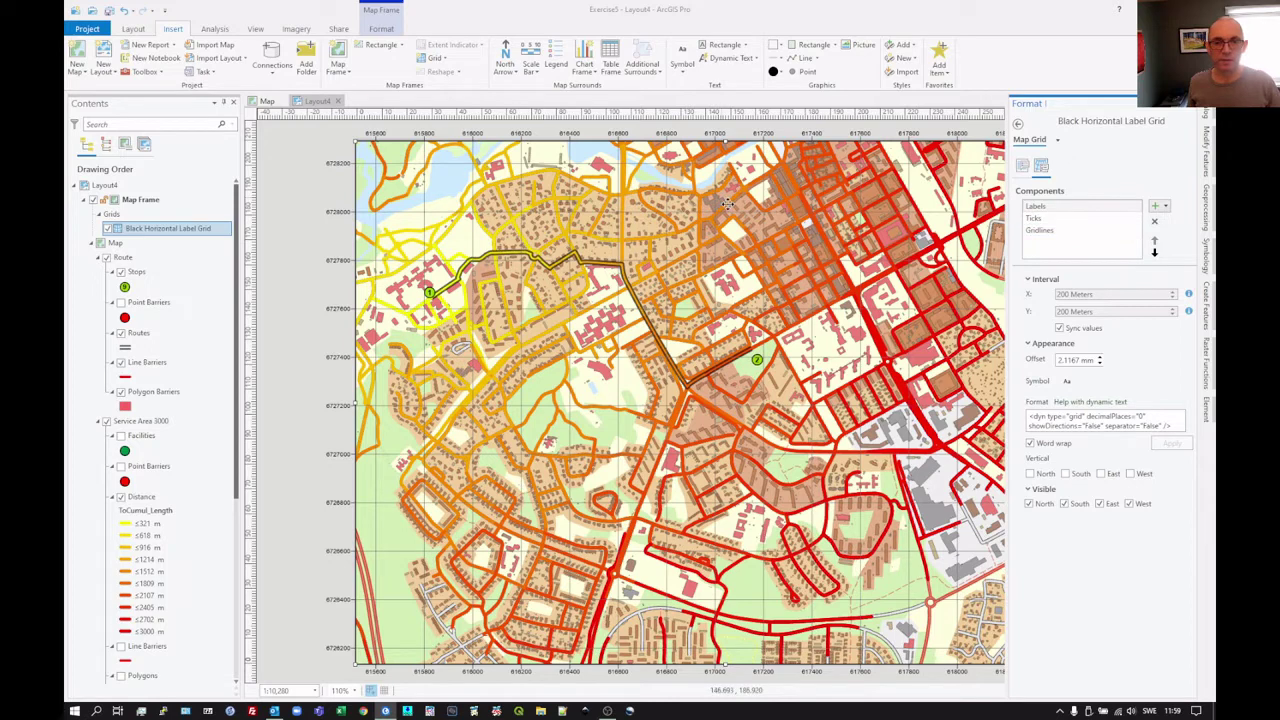
click(1057, 232)
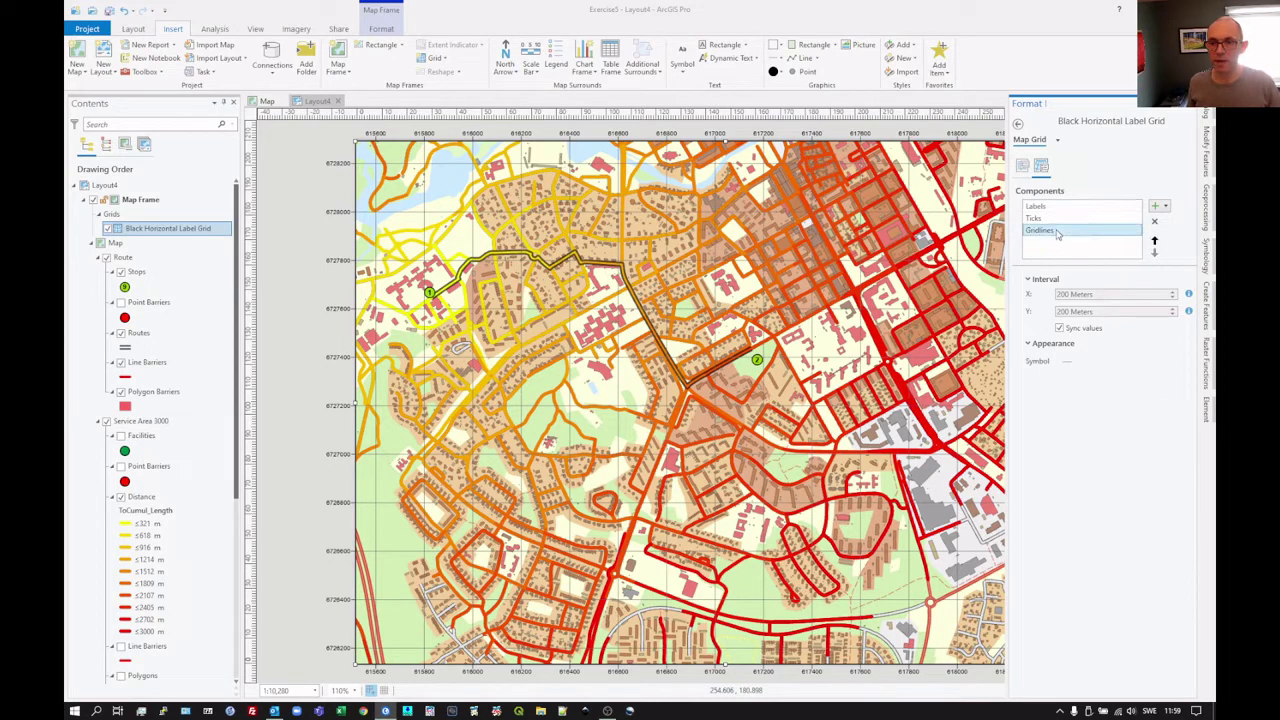
click(1155, 221)
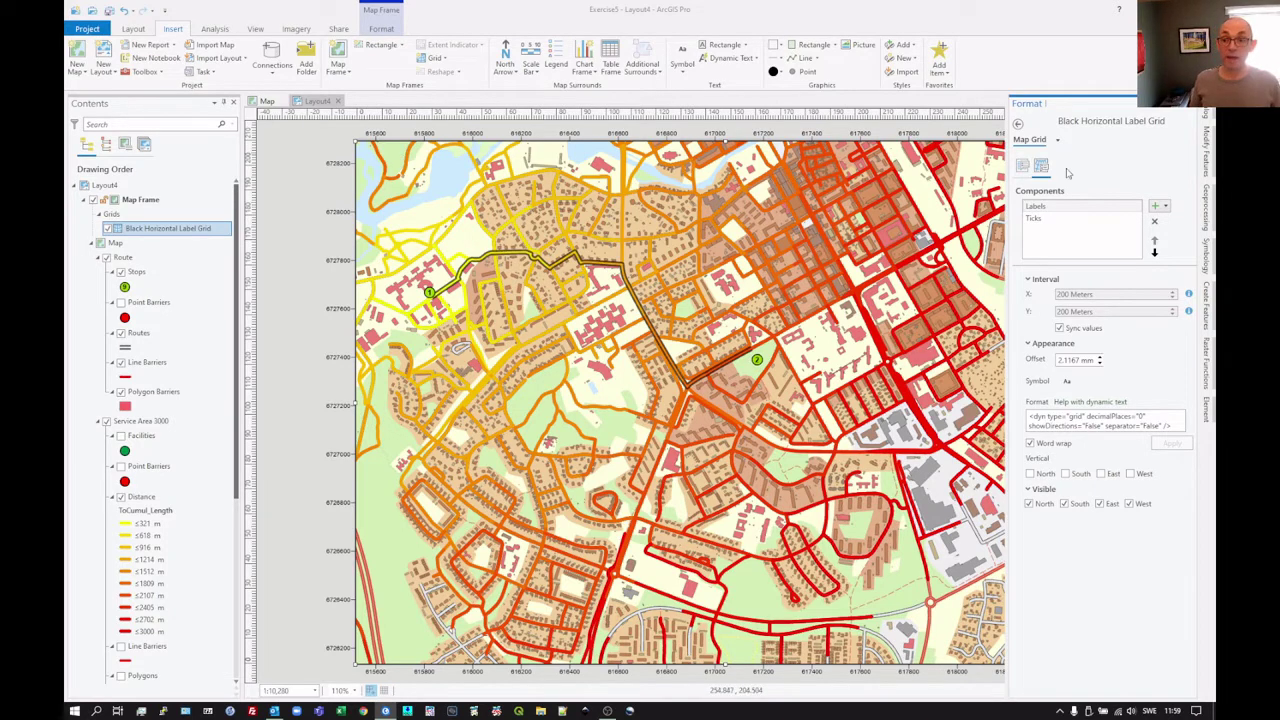
- Set the coordinate grid's tick length to 2 mm and the tick offset to -2 mm
click(1048, 221)
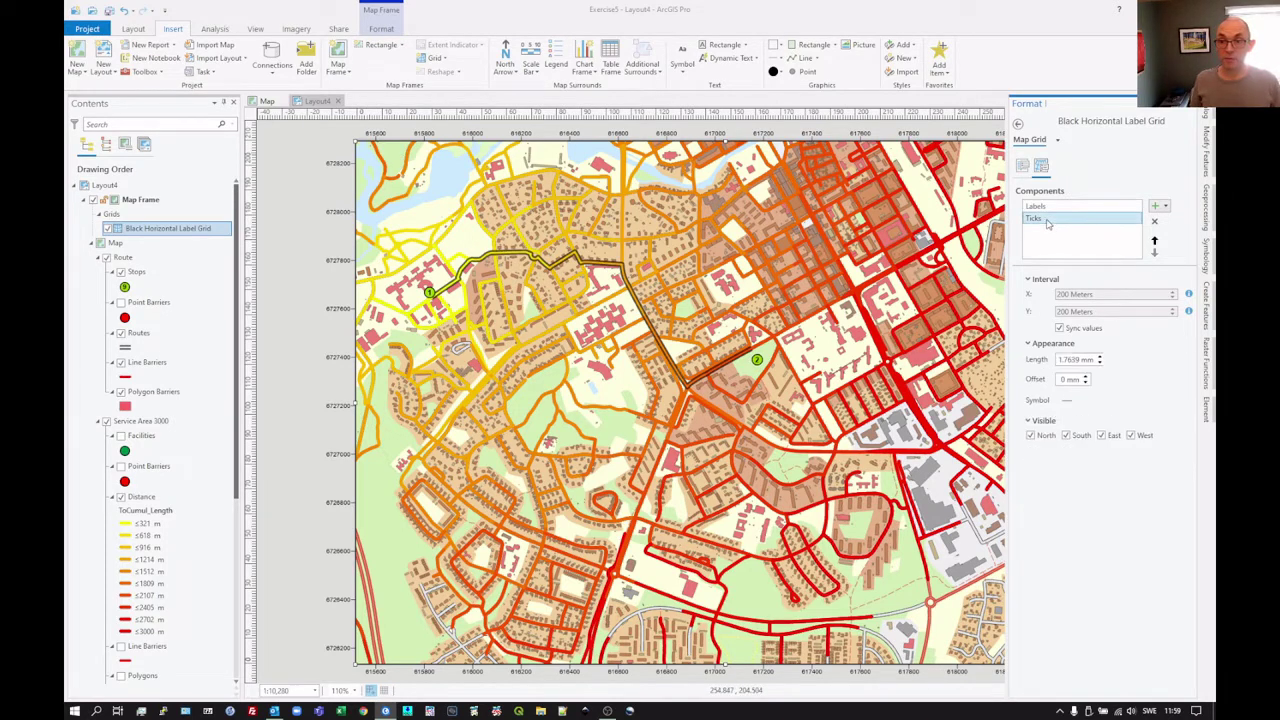
click(1100, 362)
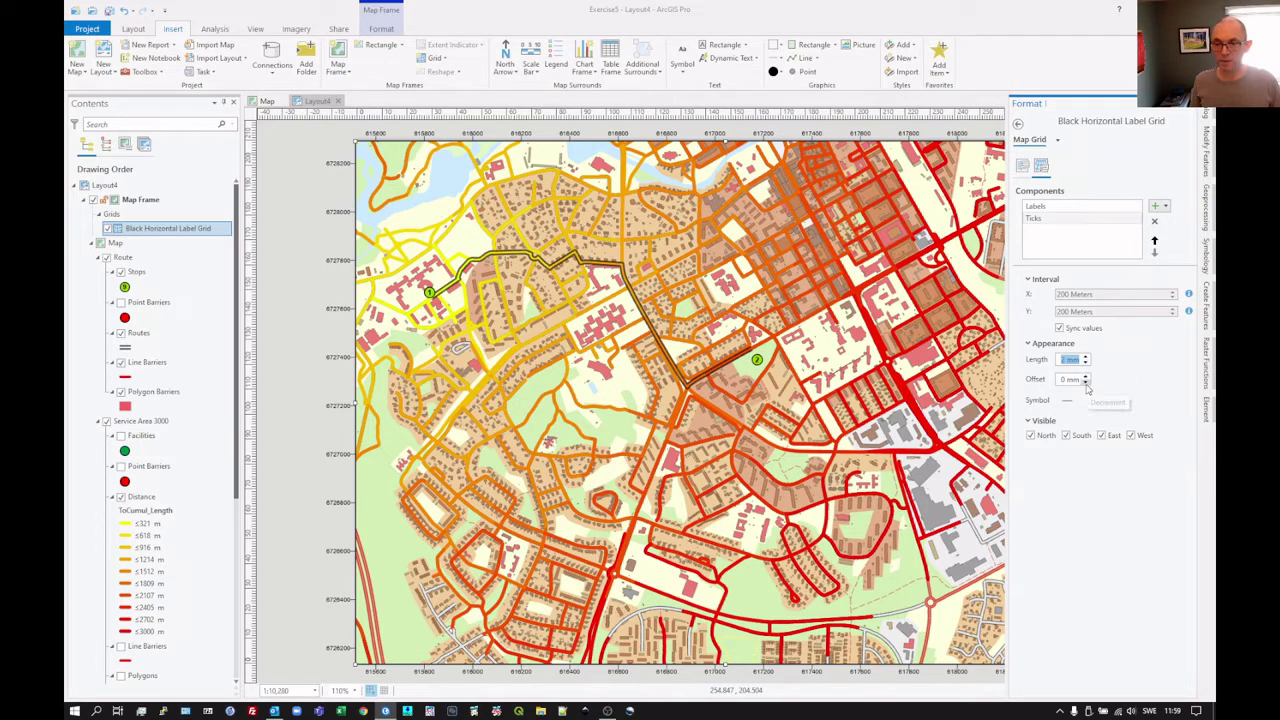
click(1085, 379)
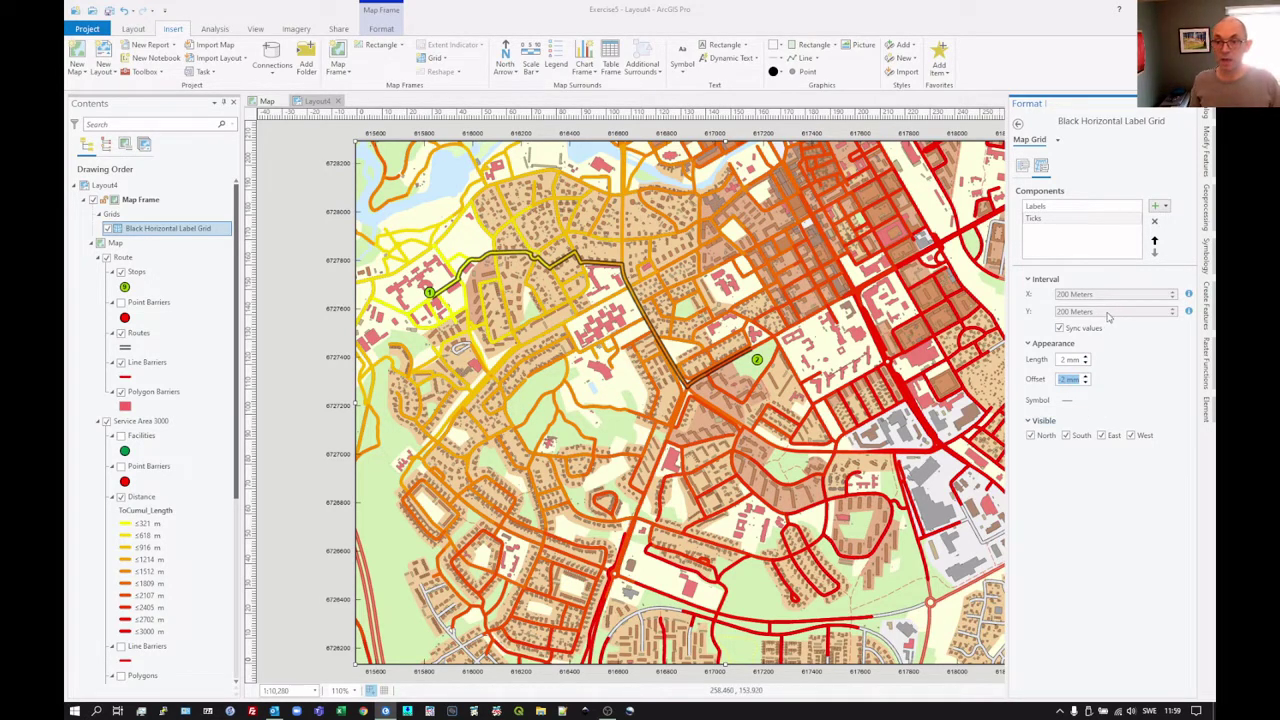
- Set the grid labels' offset to -2 mm and make the East and West labels vertical
click(1074, 208)
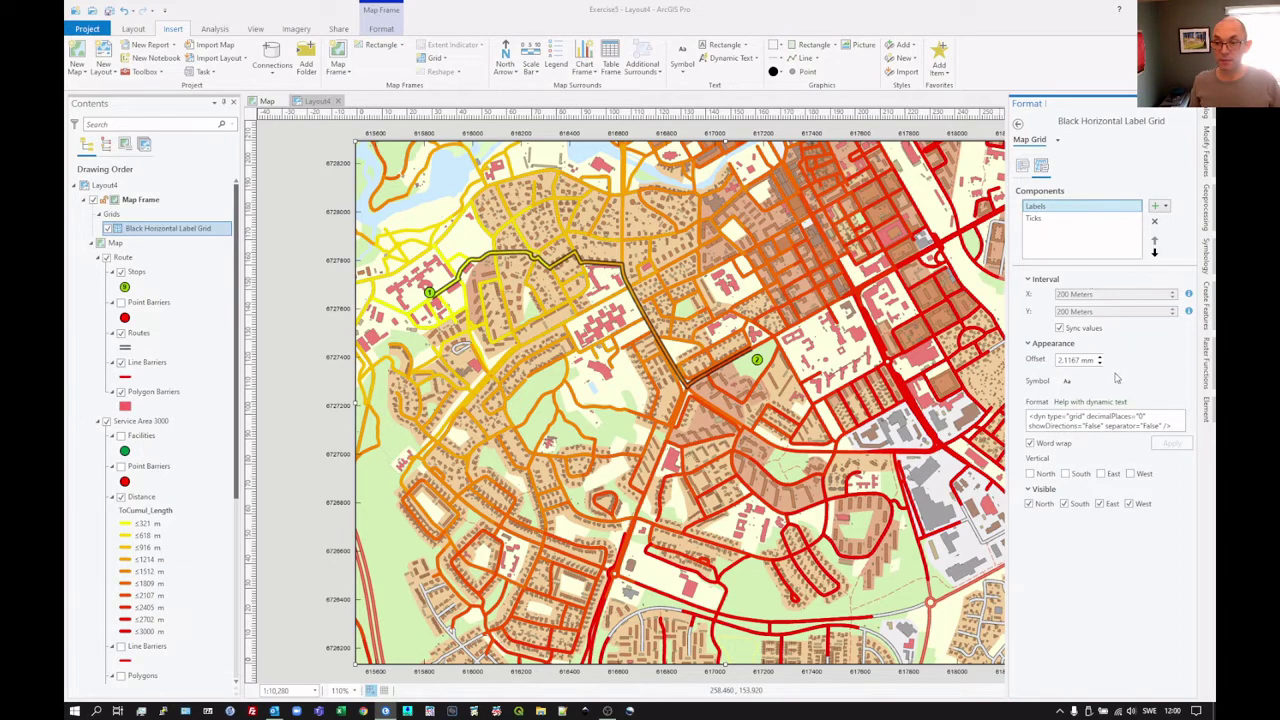
click(1101, 365)
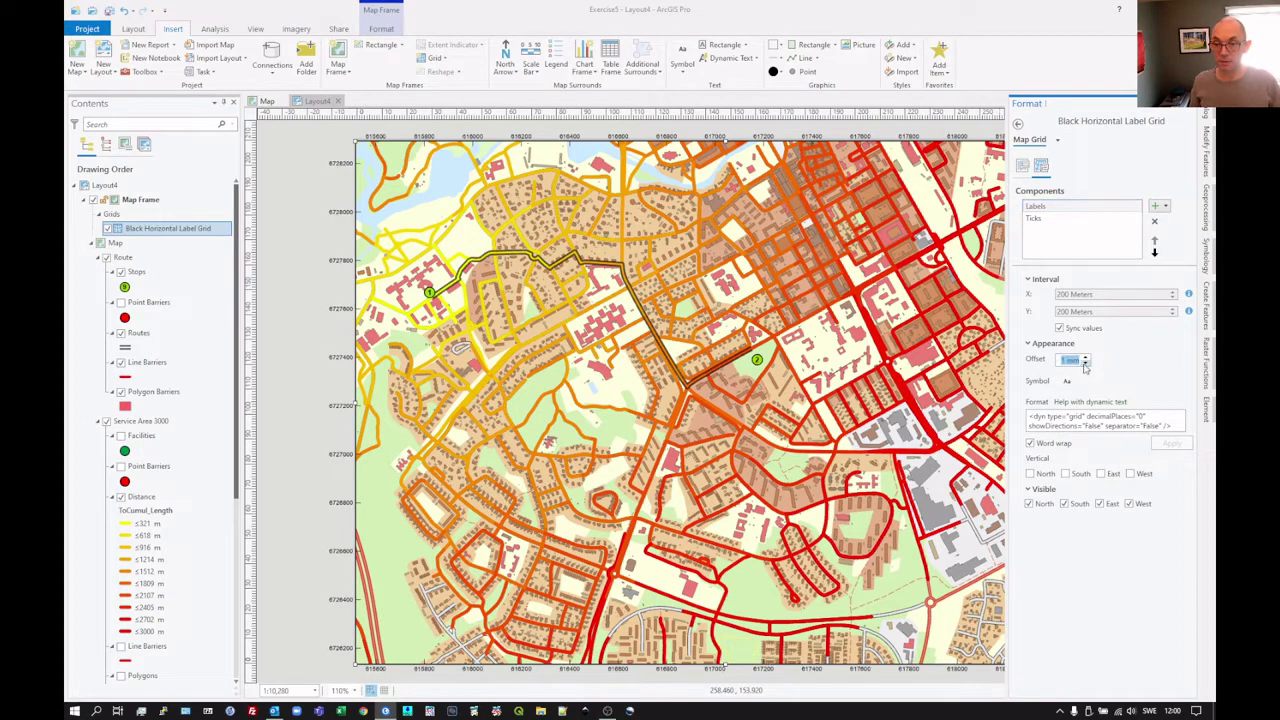
click(1086, 365)
click(1086, 365)
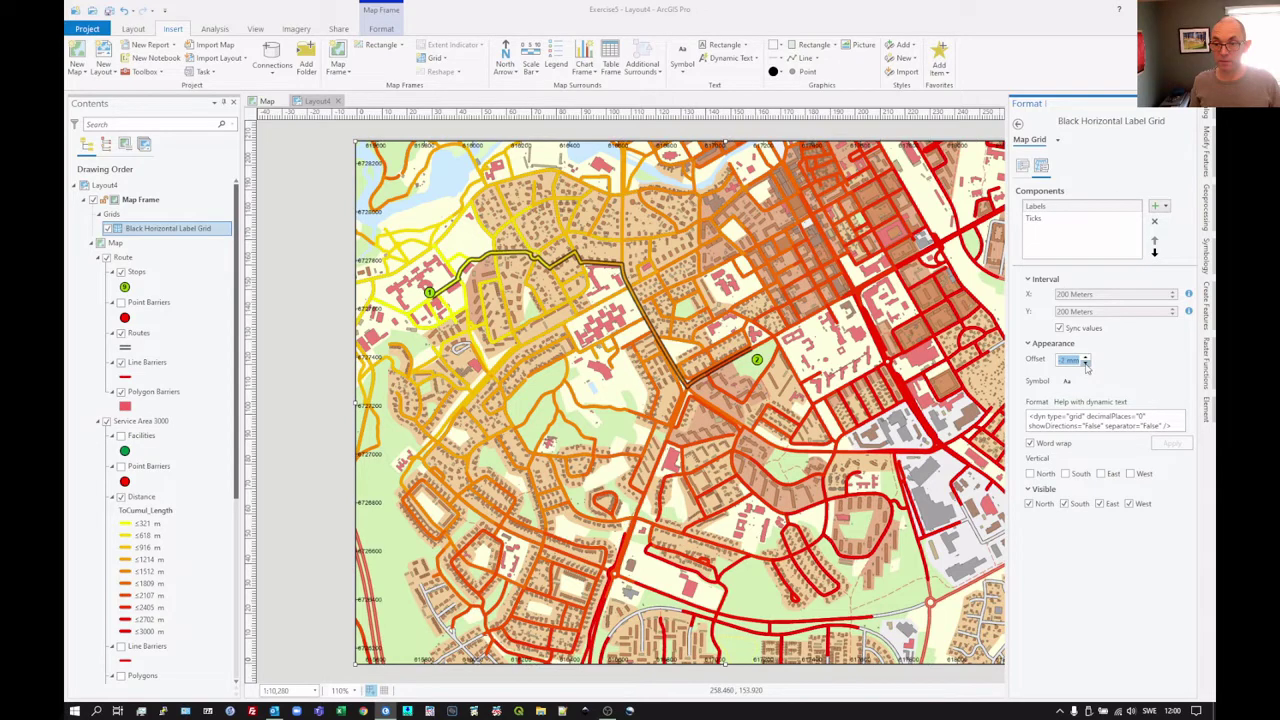
click(1086, 365)
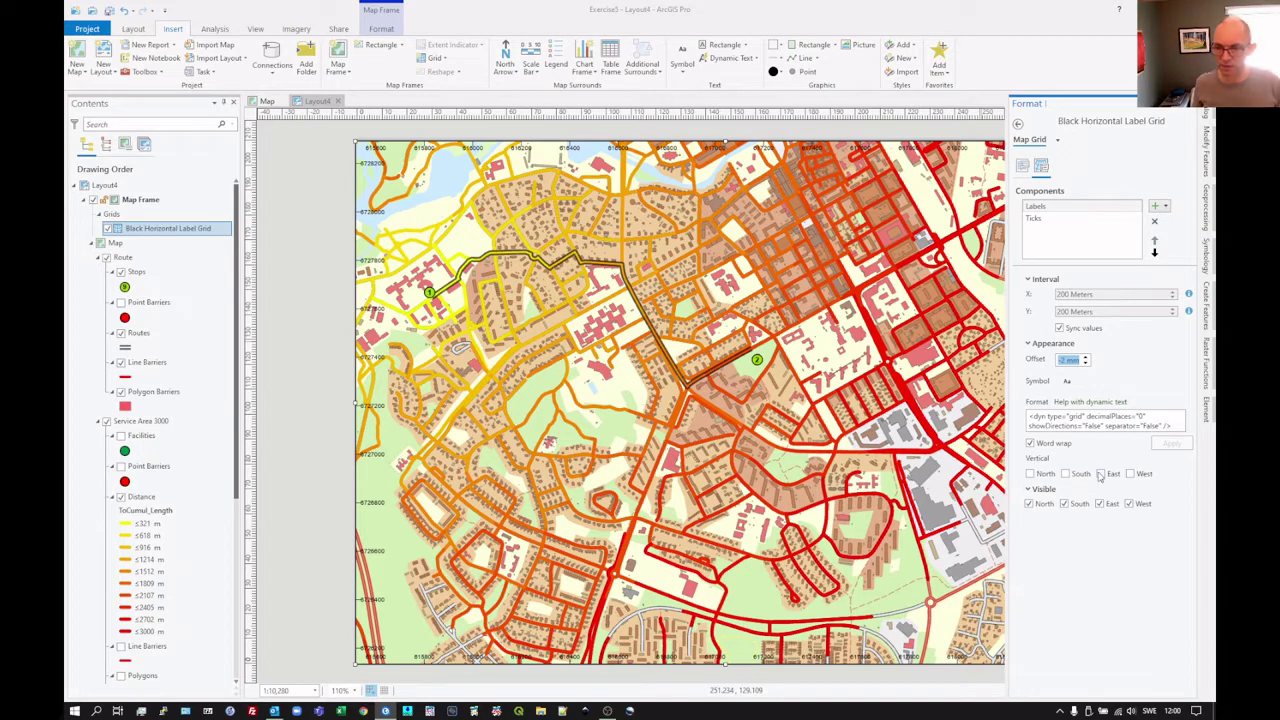
click(1101, 474)
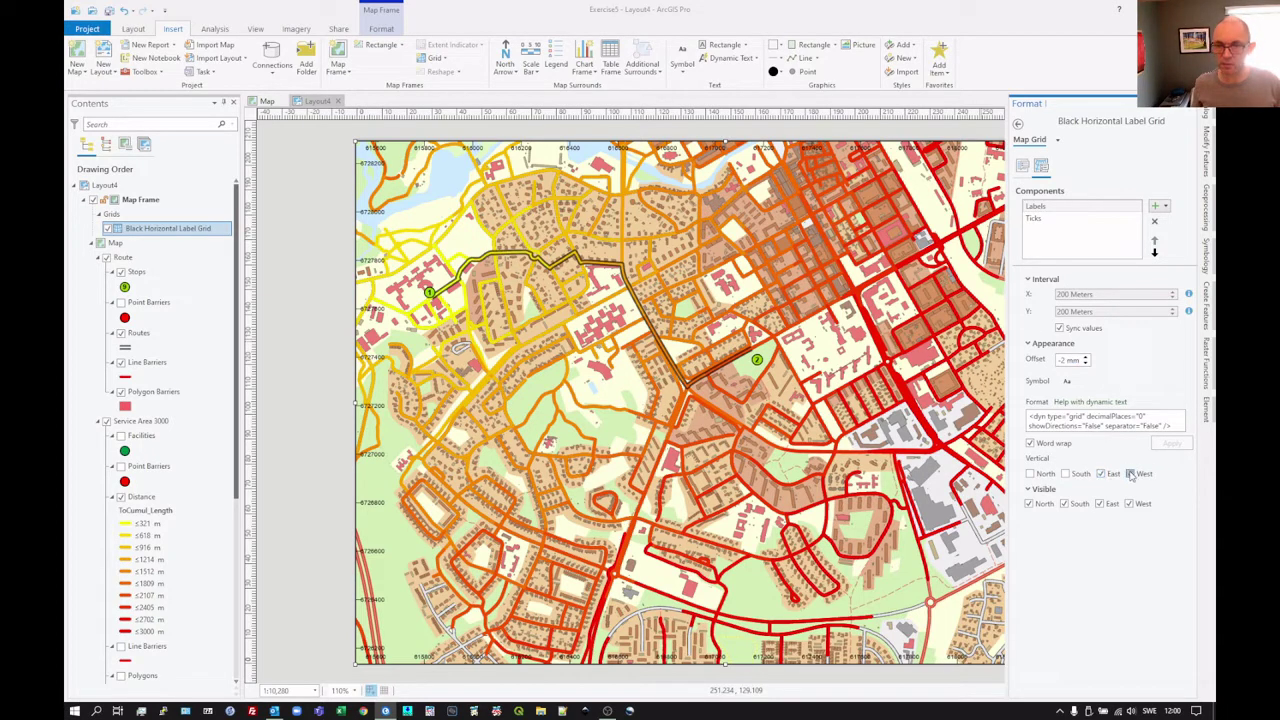
click(1130, 474)
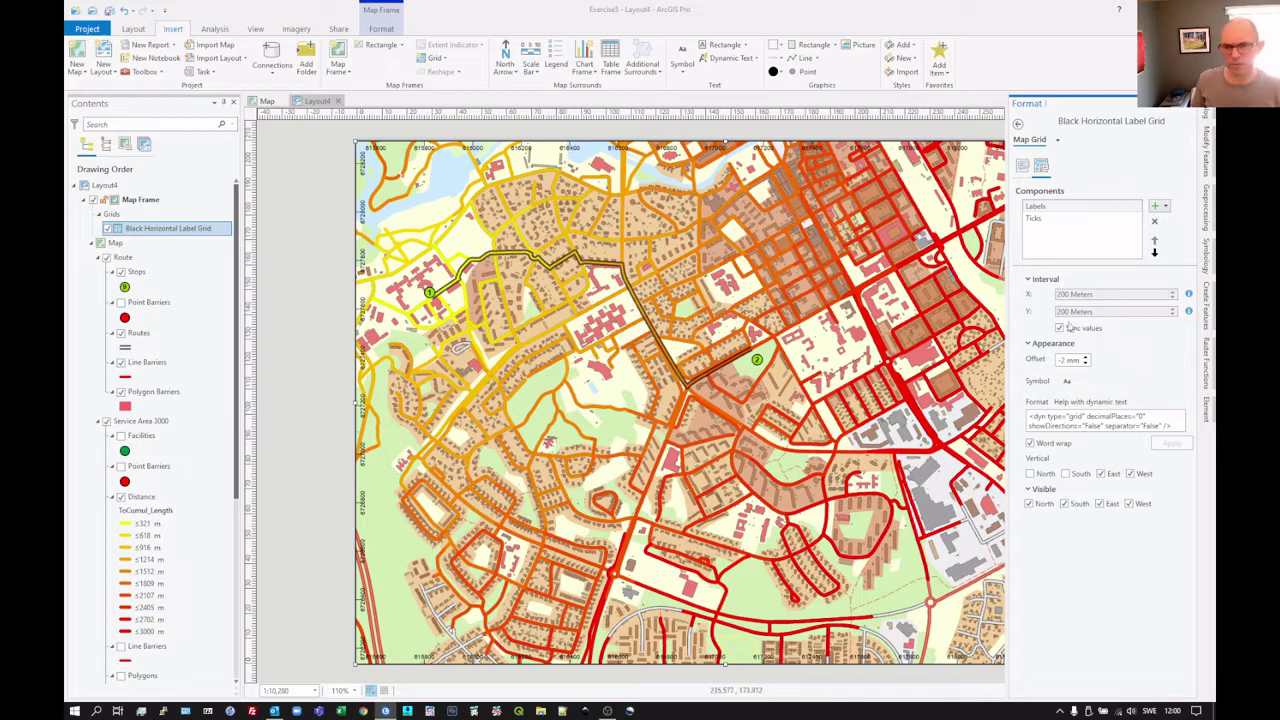
- Give the grid label text a white halo, apply it, and deselect the grid
click(1074, 390)
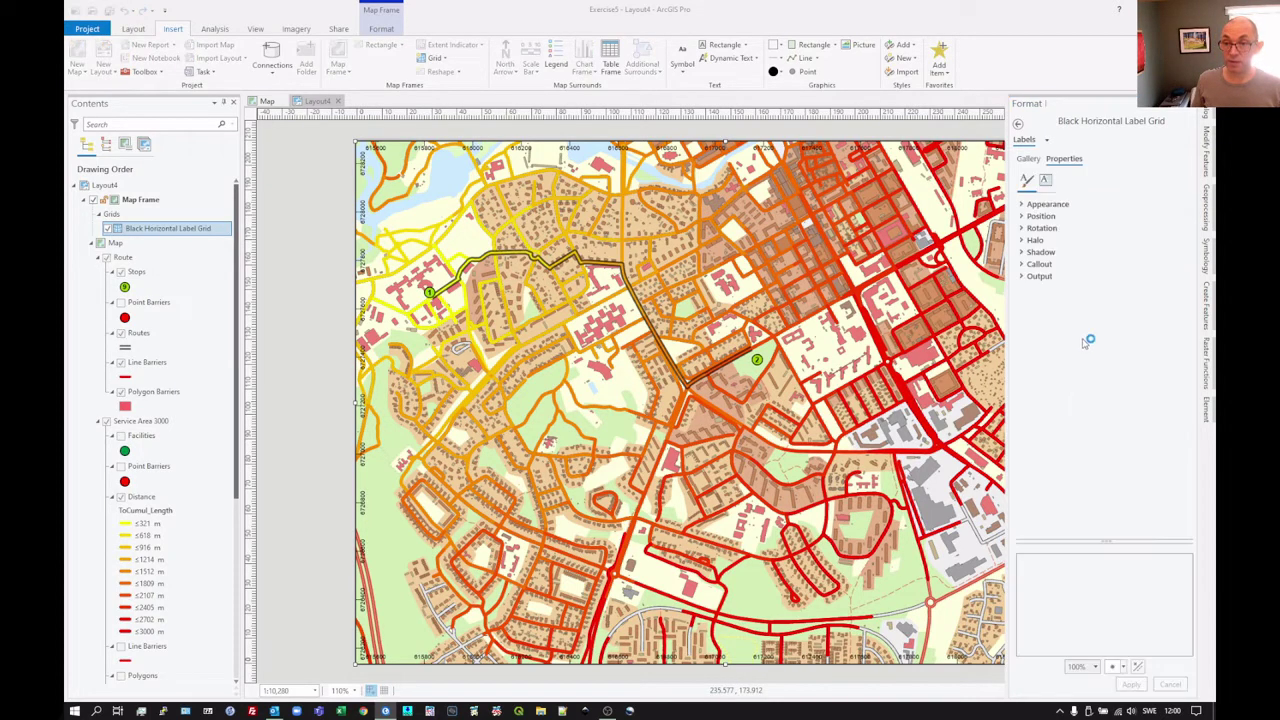
click(1046, 183)
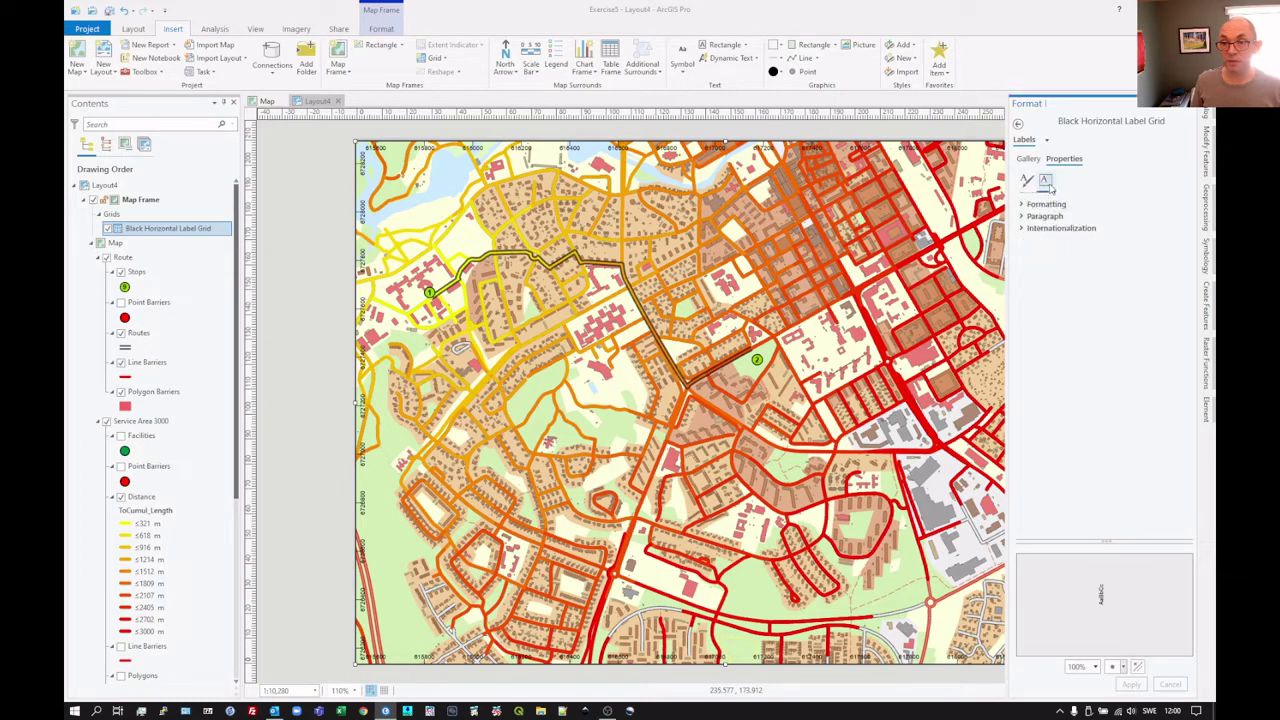
click(1046, 204)
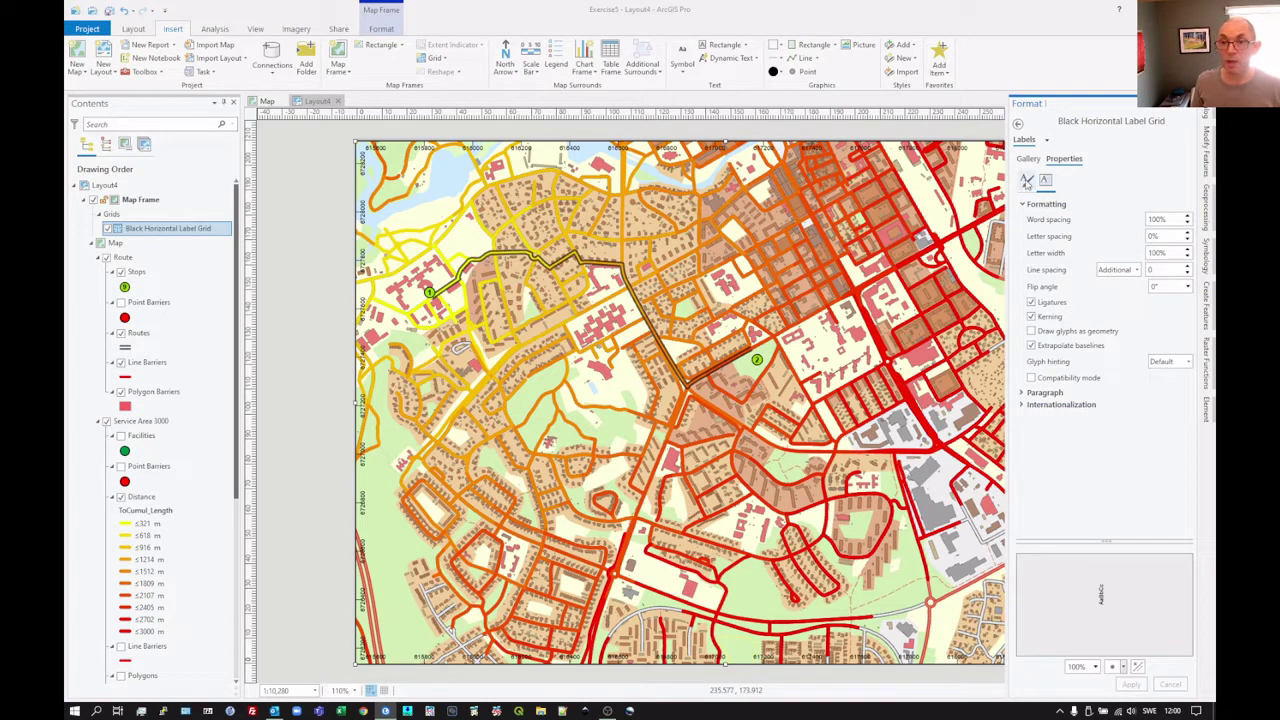
click(1027, 183)
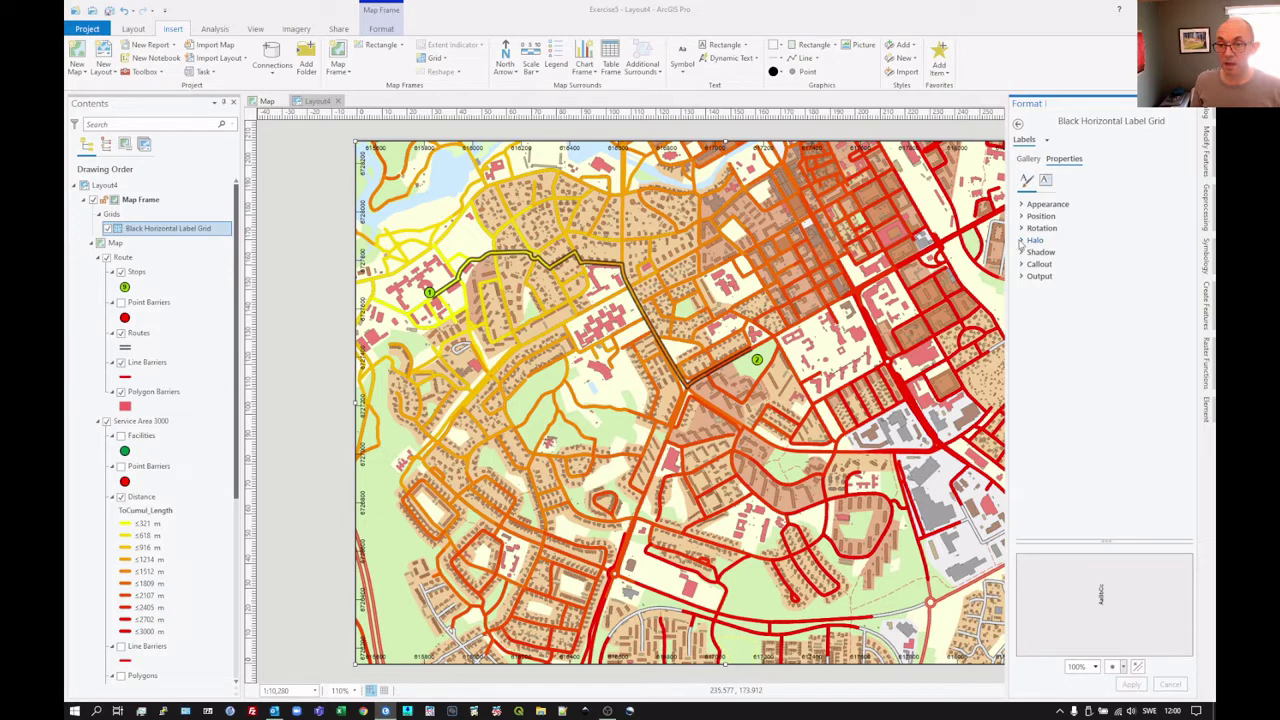
click(1022, 241)
click(1188, 256)
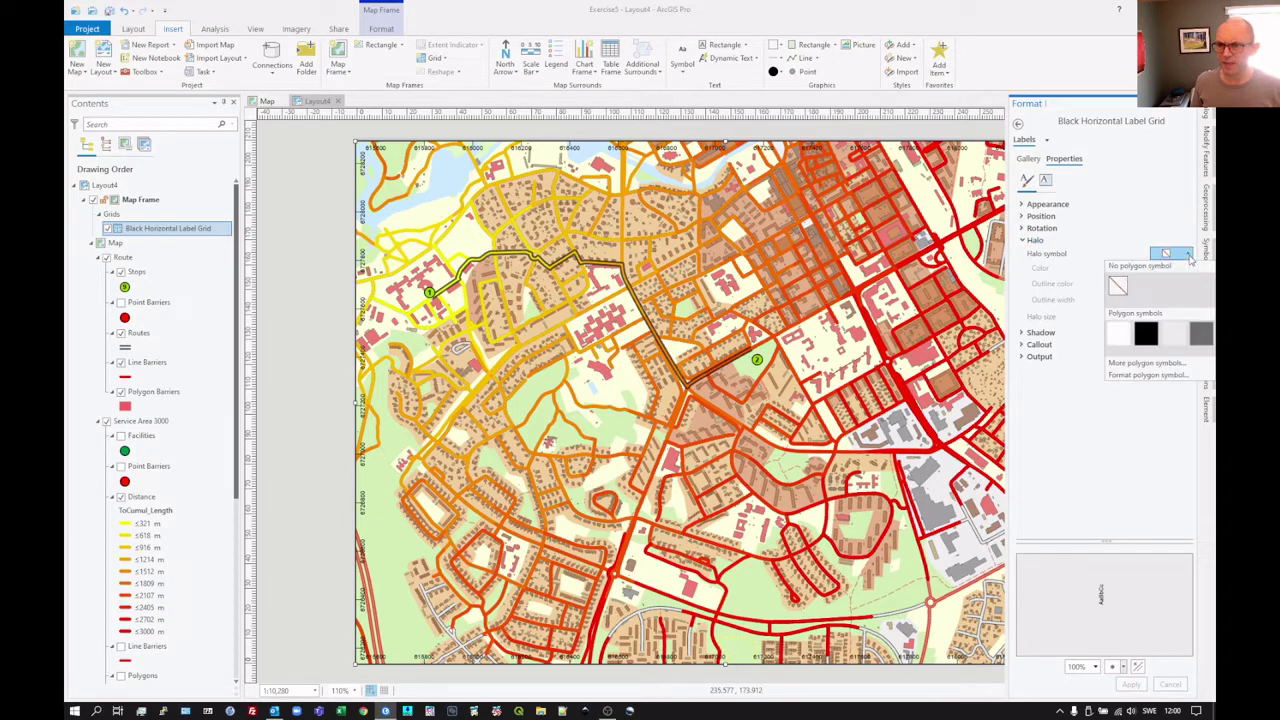
click(1119, 333)
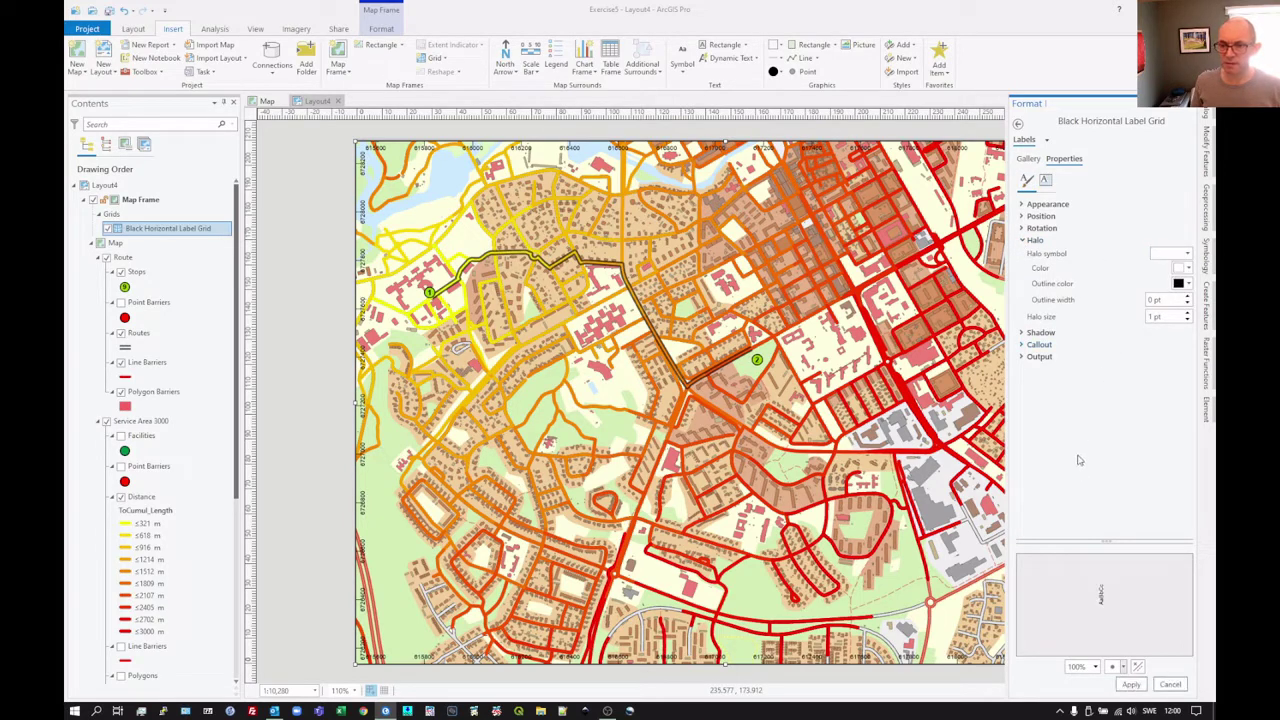
click(1131, 684)
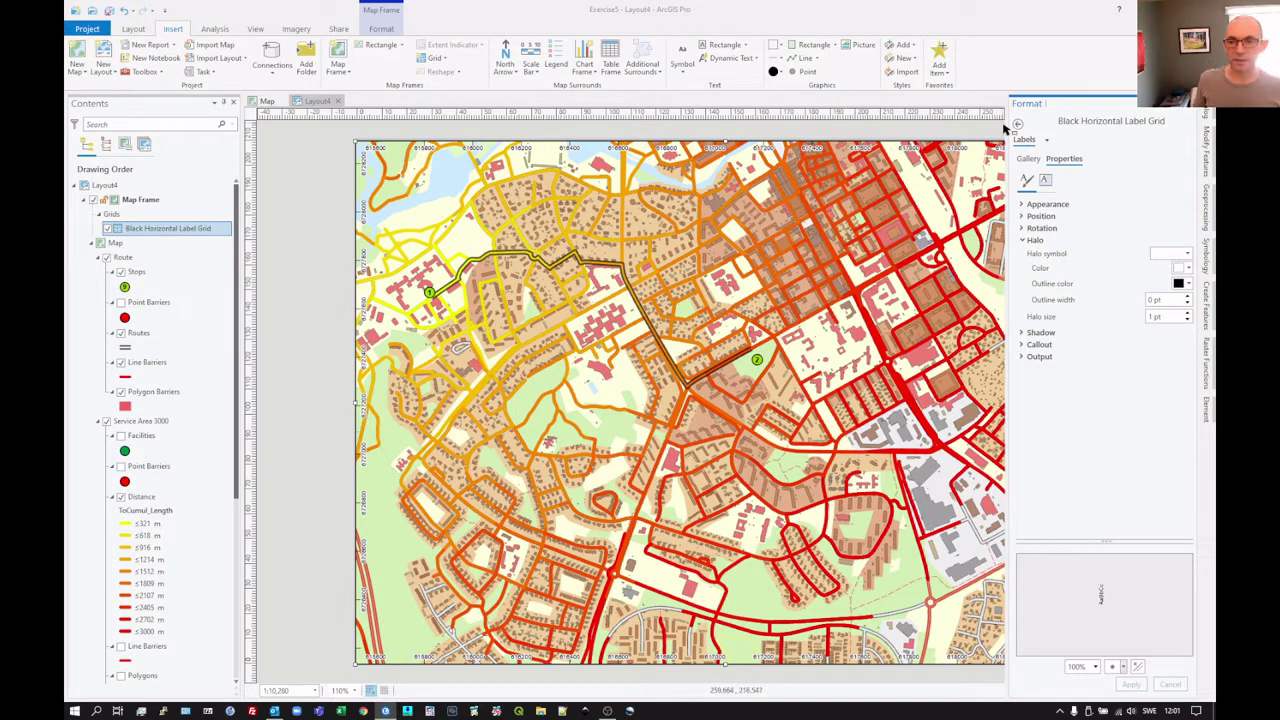
click(970, 133)
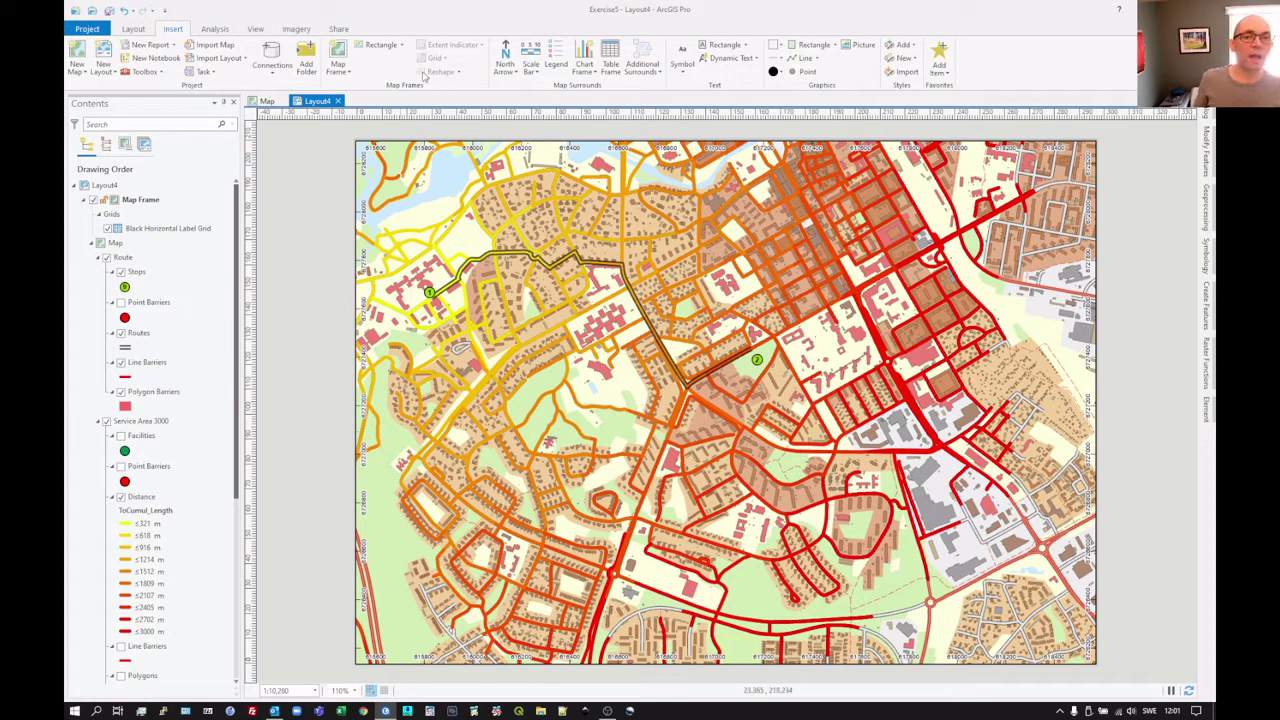
- Insert a metric Double Alternating Scale Bar over the lower middle part of the map
click(532, 72)
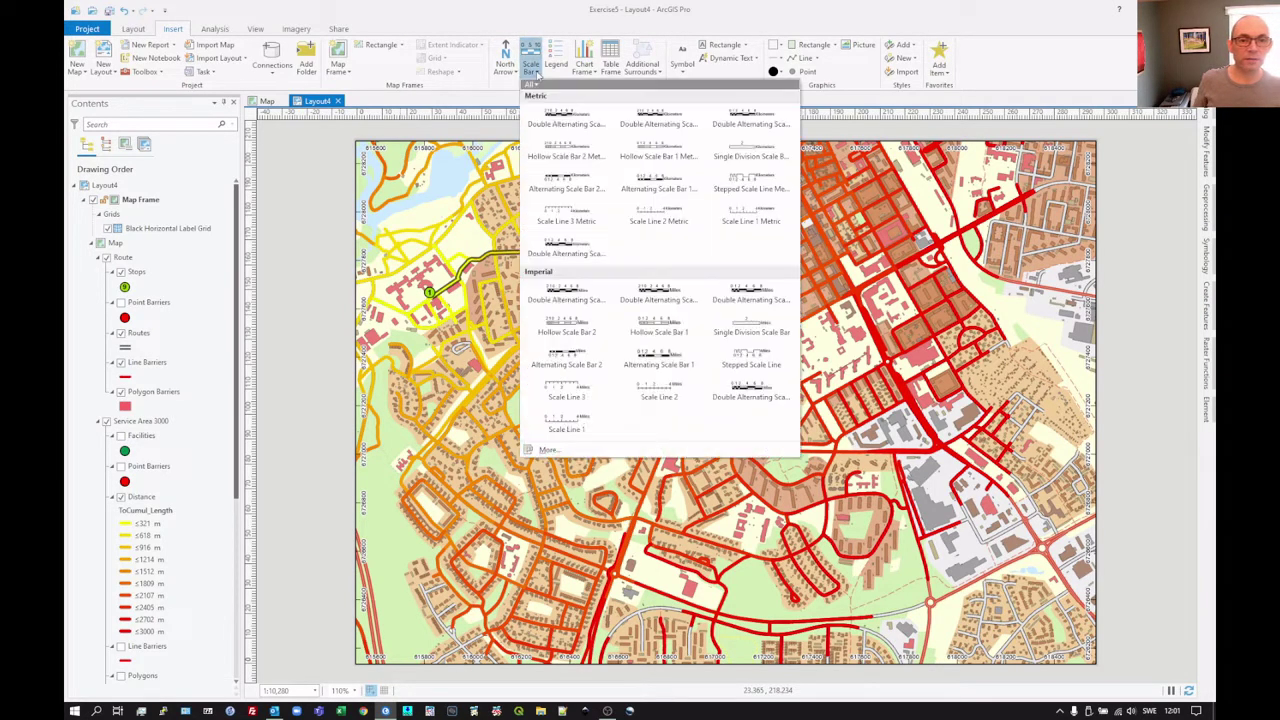
click(574, 127)
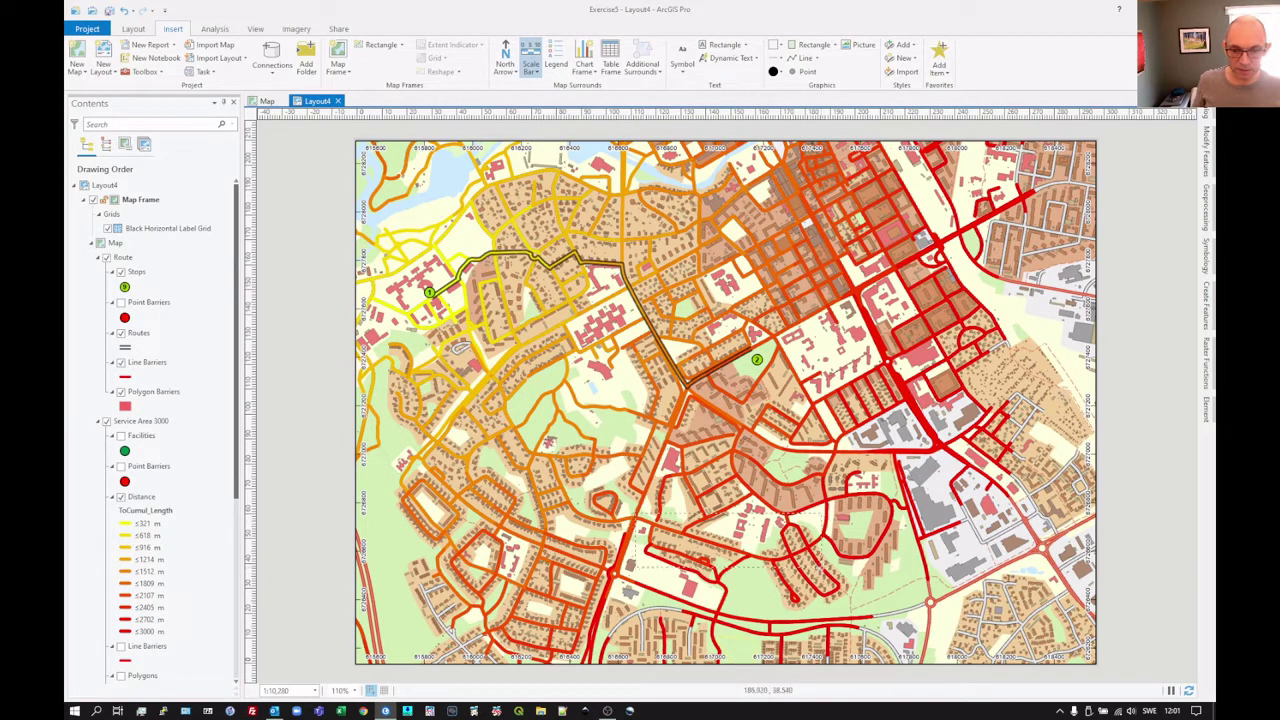
drag(636, 516, 830, 588)
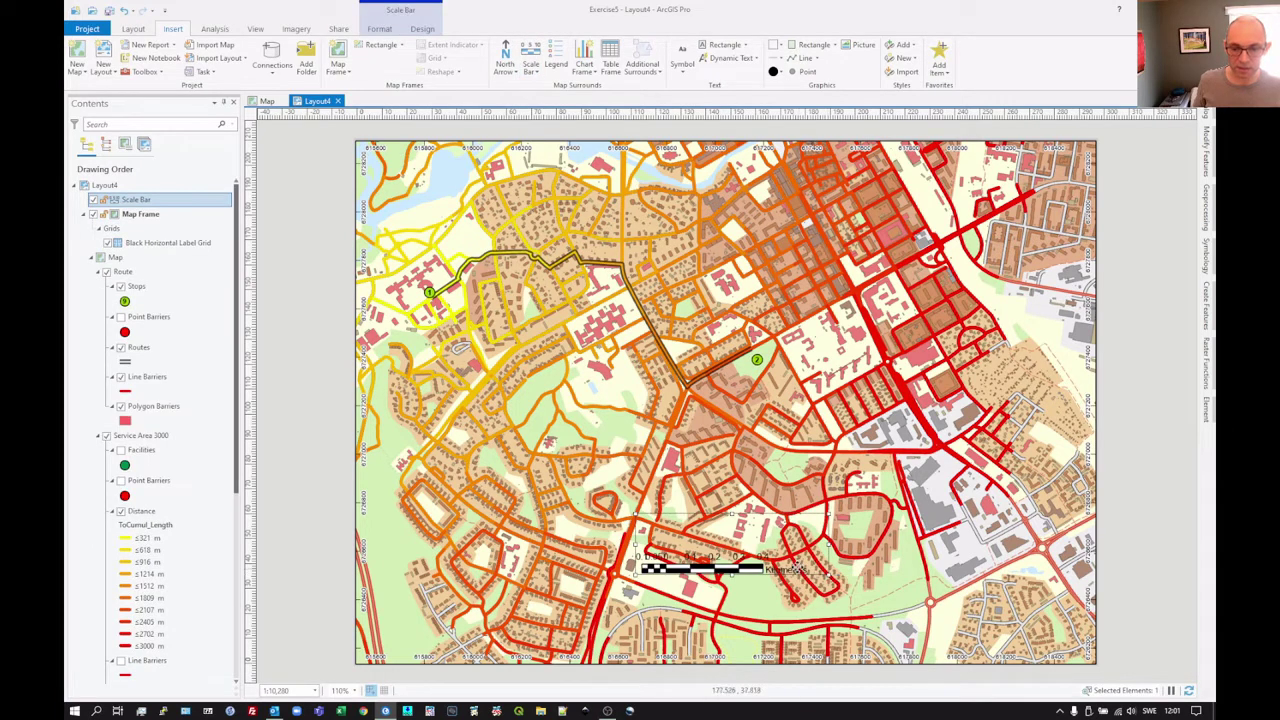
- Open the scale bar's properties and give it a white background
right_click(746, 558)
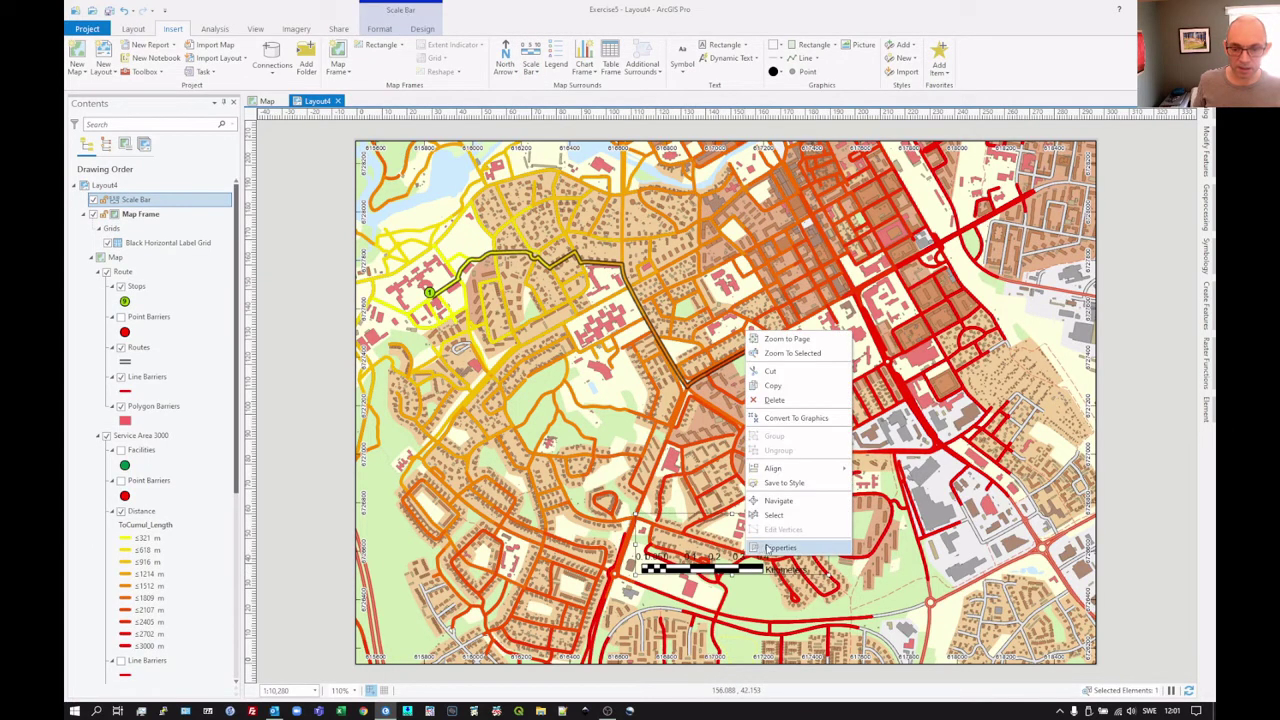
click(779, 548)
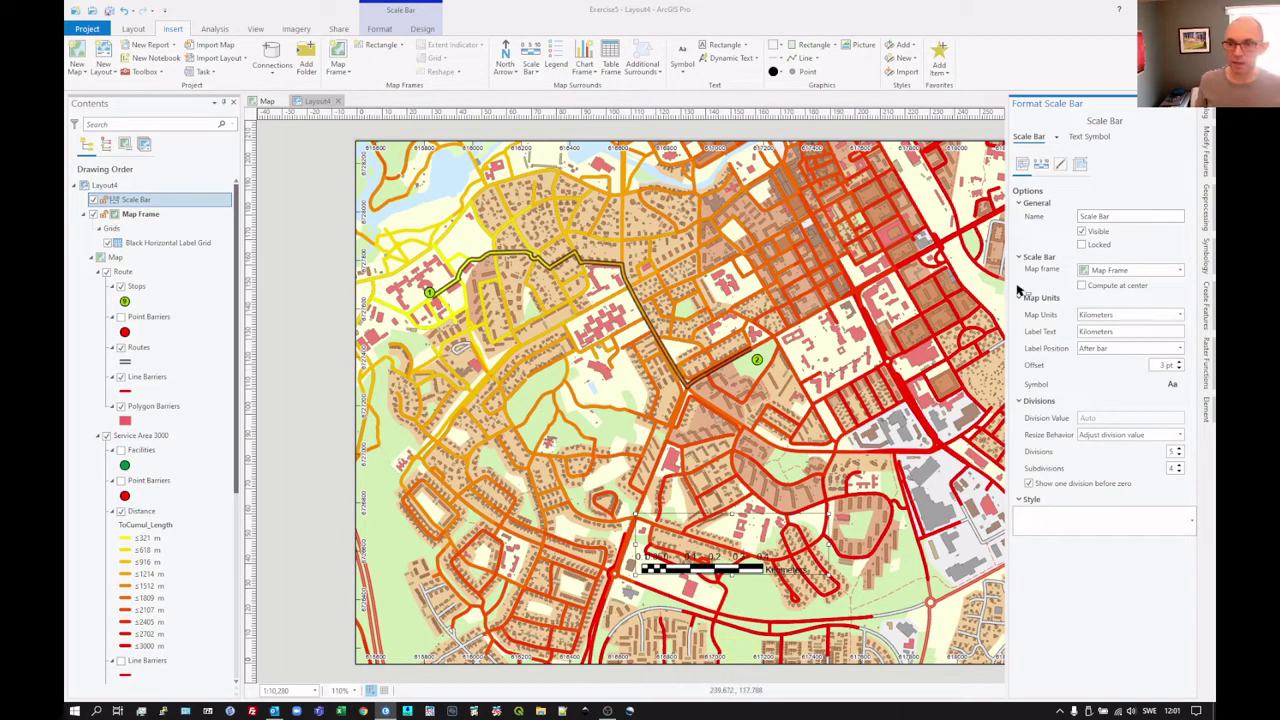
click(1060, 165)
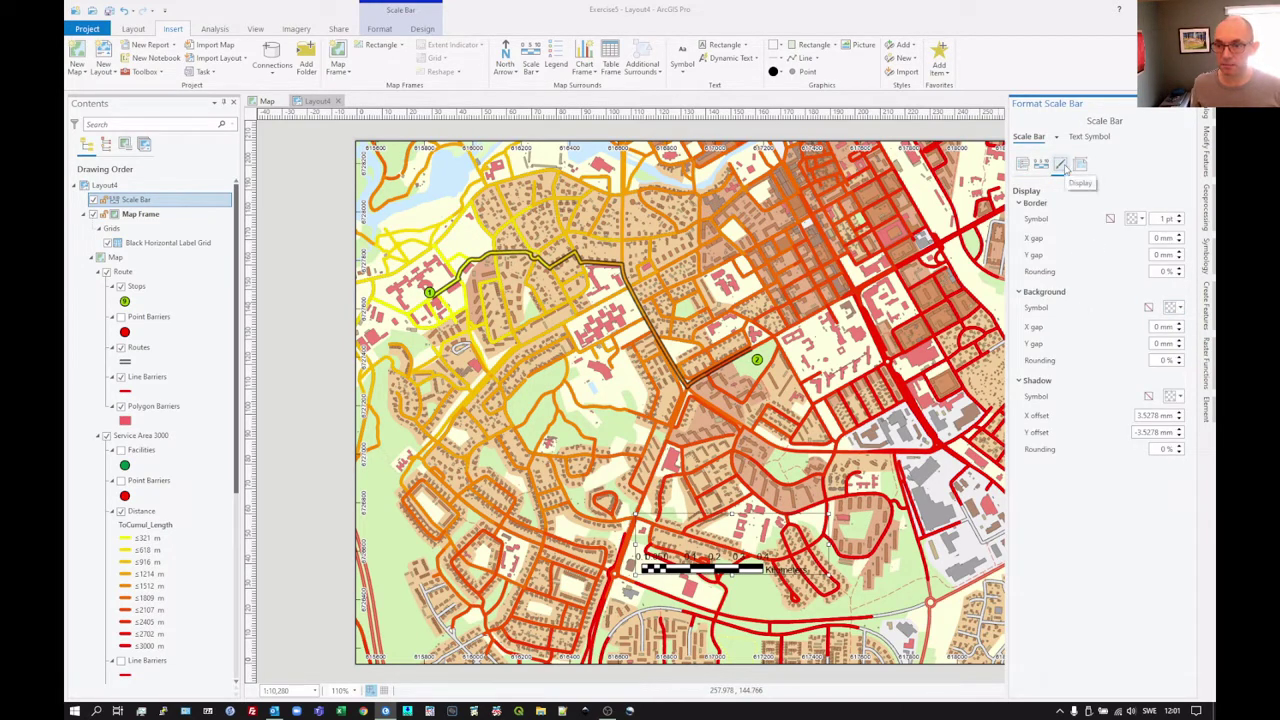
click(1183, 313)
click(1075, 357)
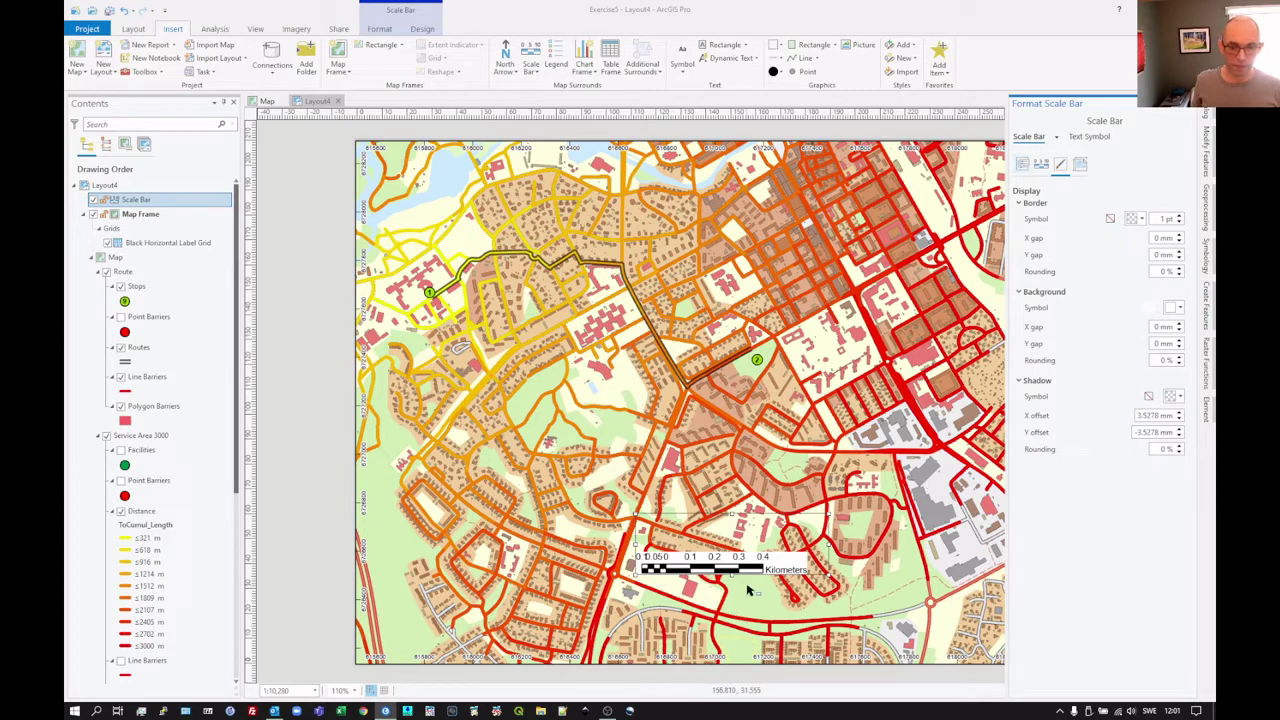
- Change the scale bar's label text to Kilometres and its label position to Below center
click(1024, 170)
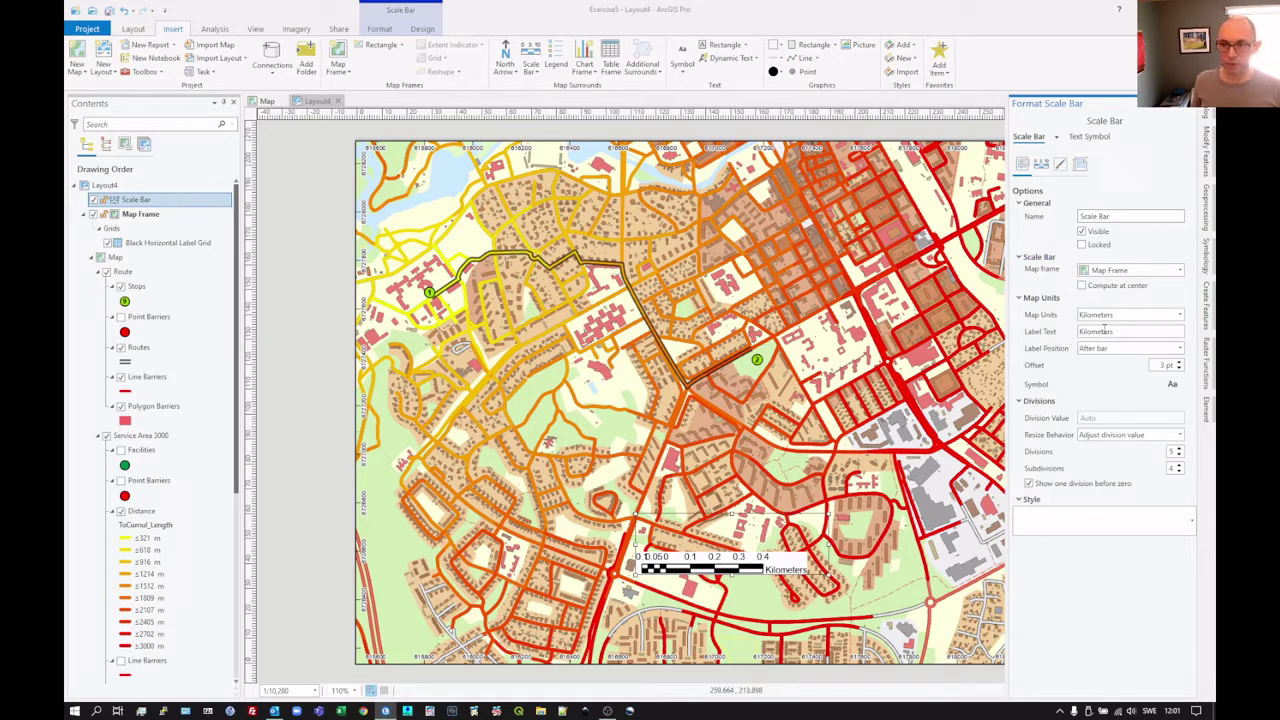
drag(1119, 332, 1066, 331)
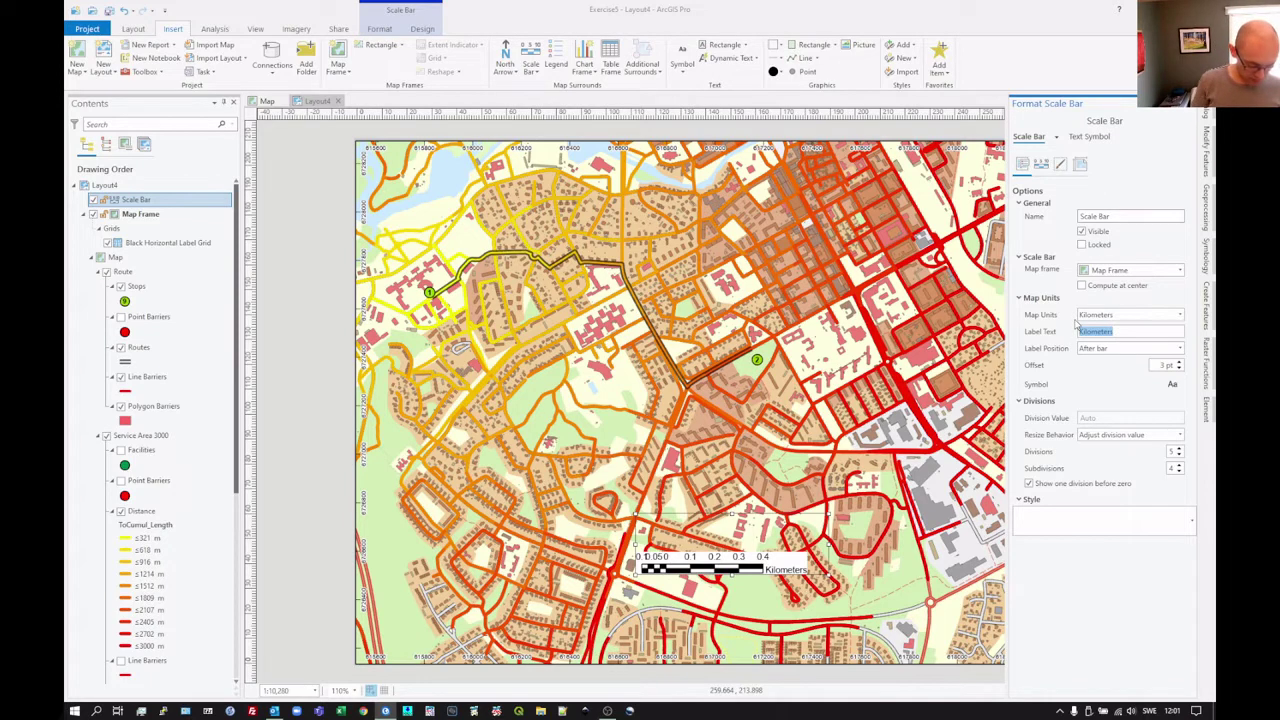
text(Km)
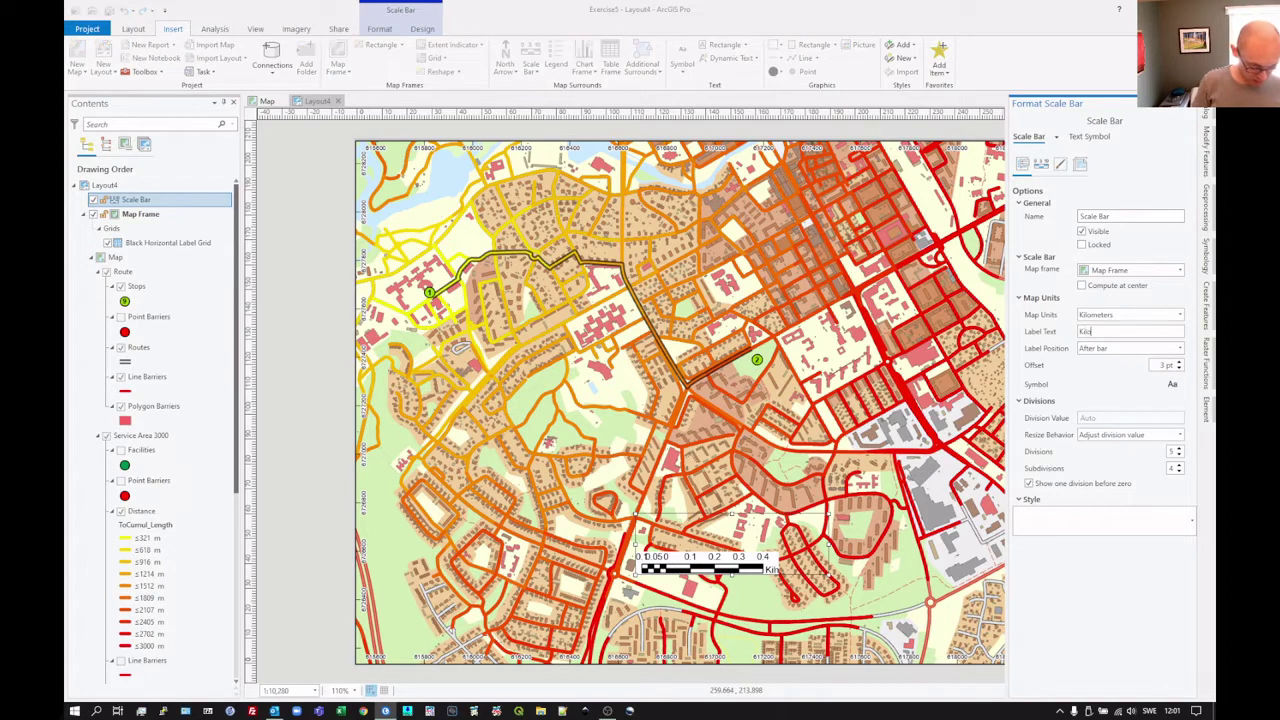
key(BackSpace)
text(ilometers)
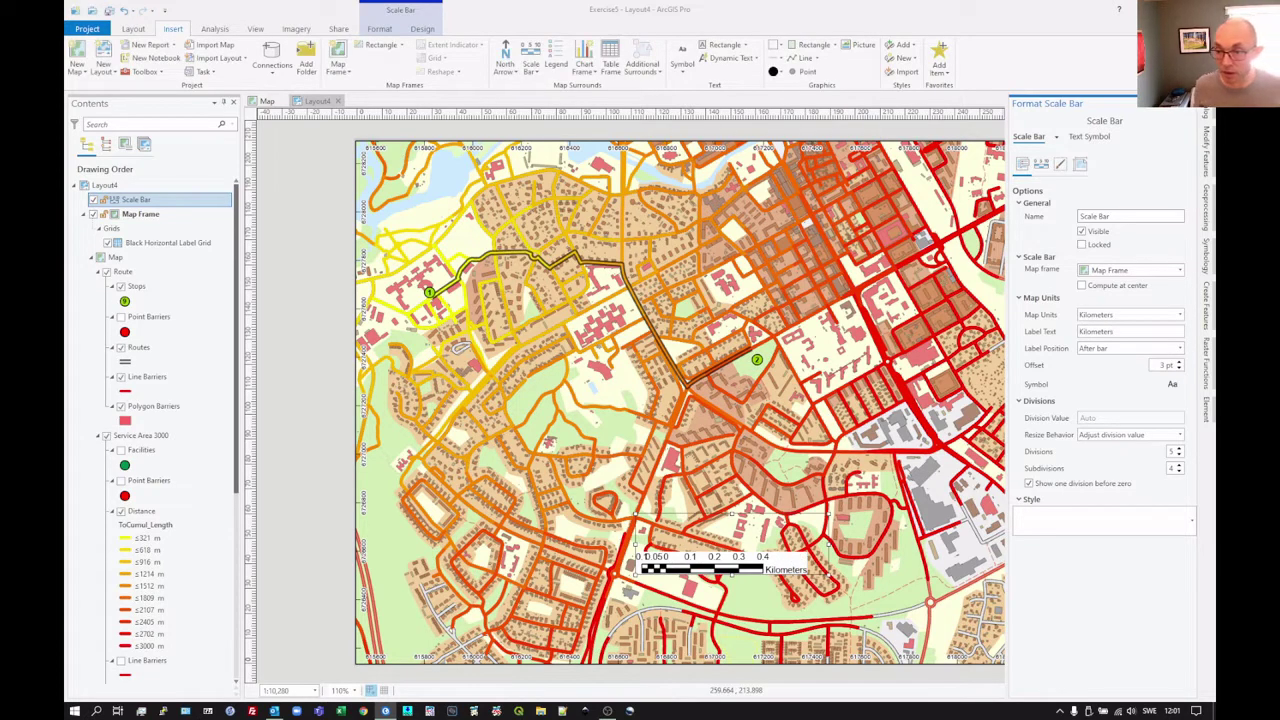
key(BackSpace)
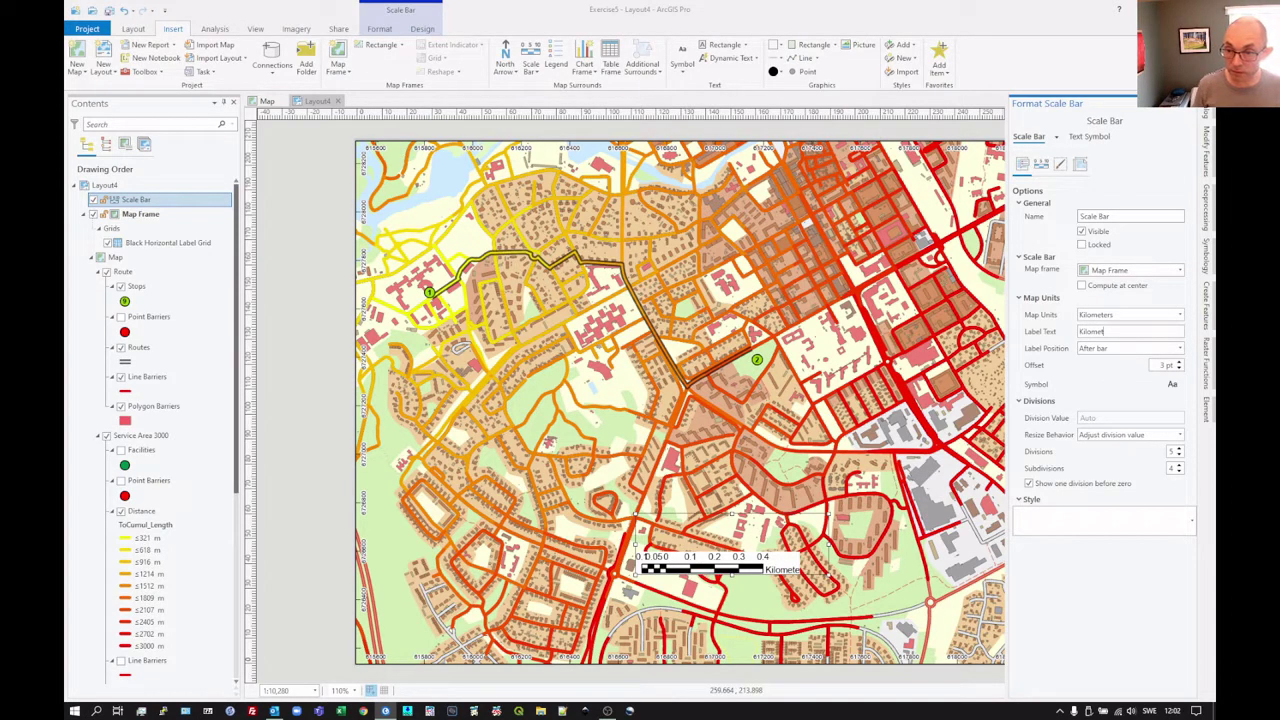
click(1181, 352)
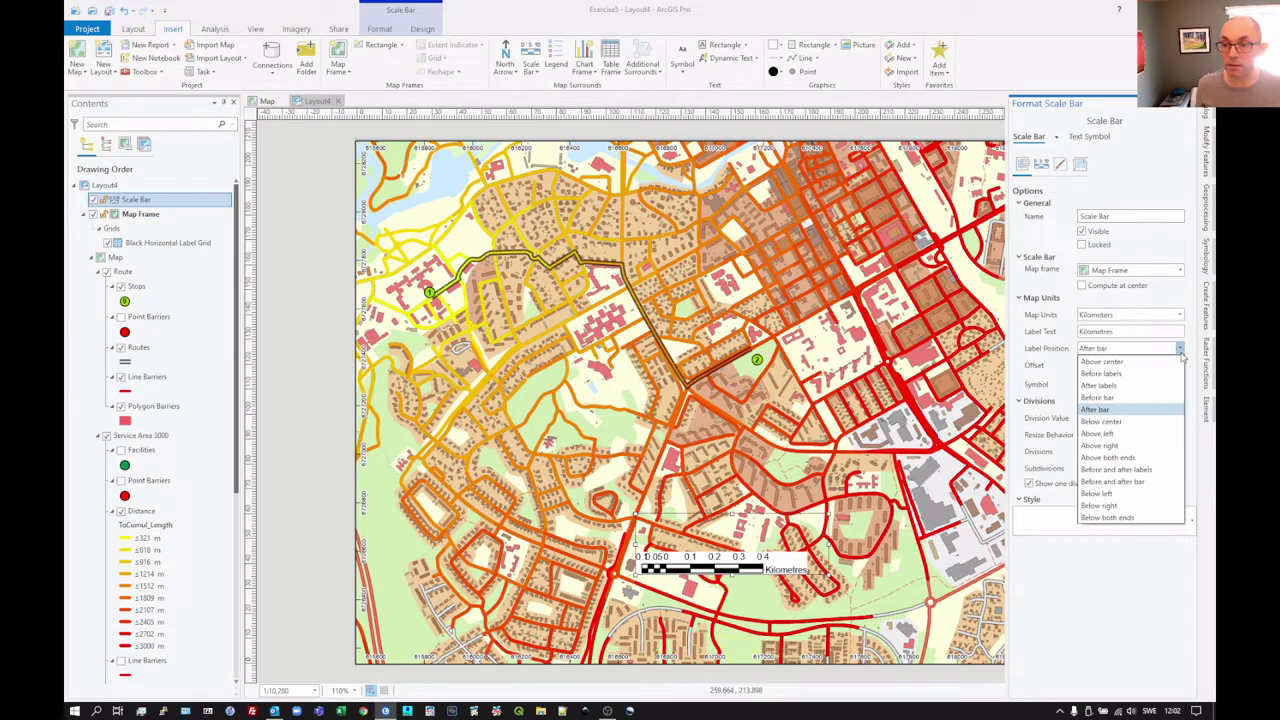
click(1134, 421)
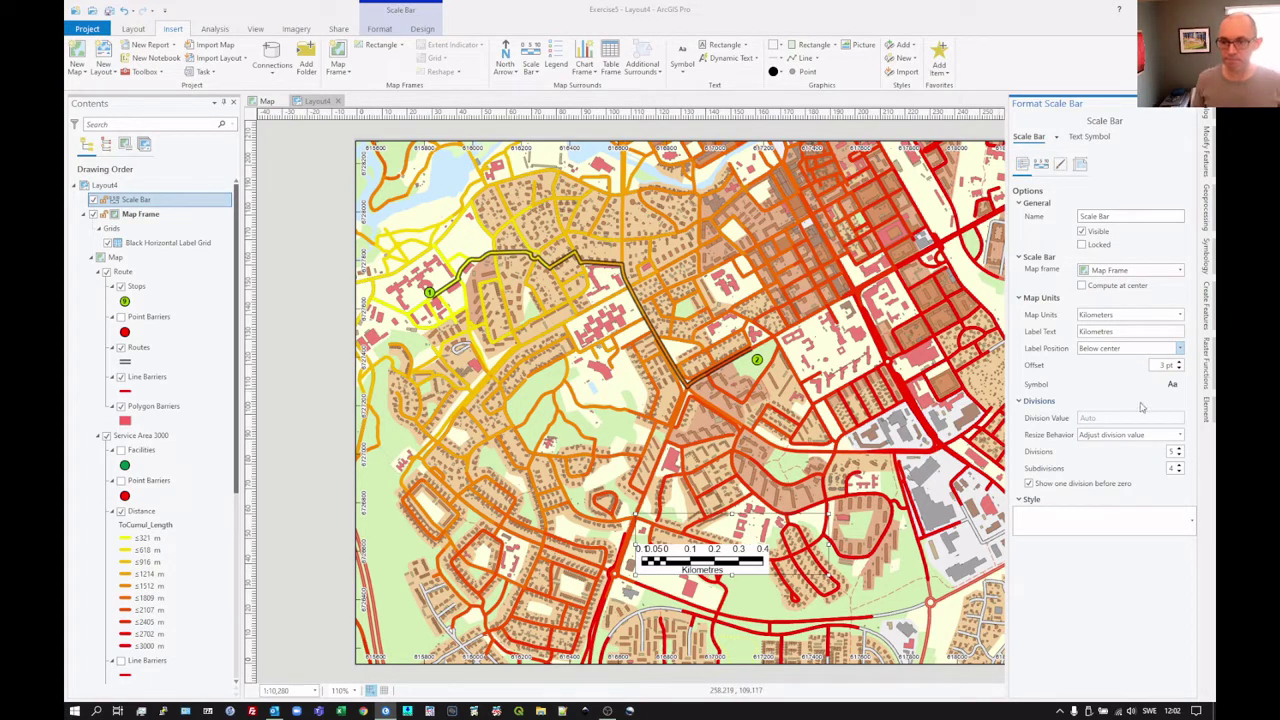
- Configure the scale bar's divisions with Adjust width resize behavior, no division before zero and 2 subdivisions
click(1180, 440)
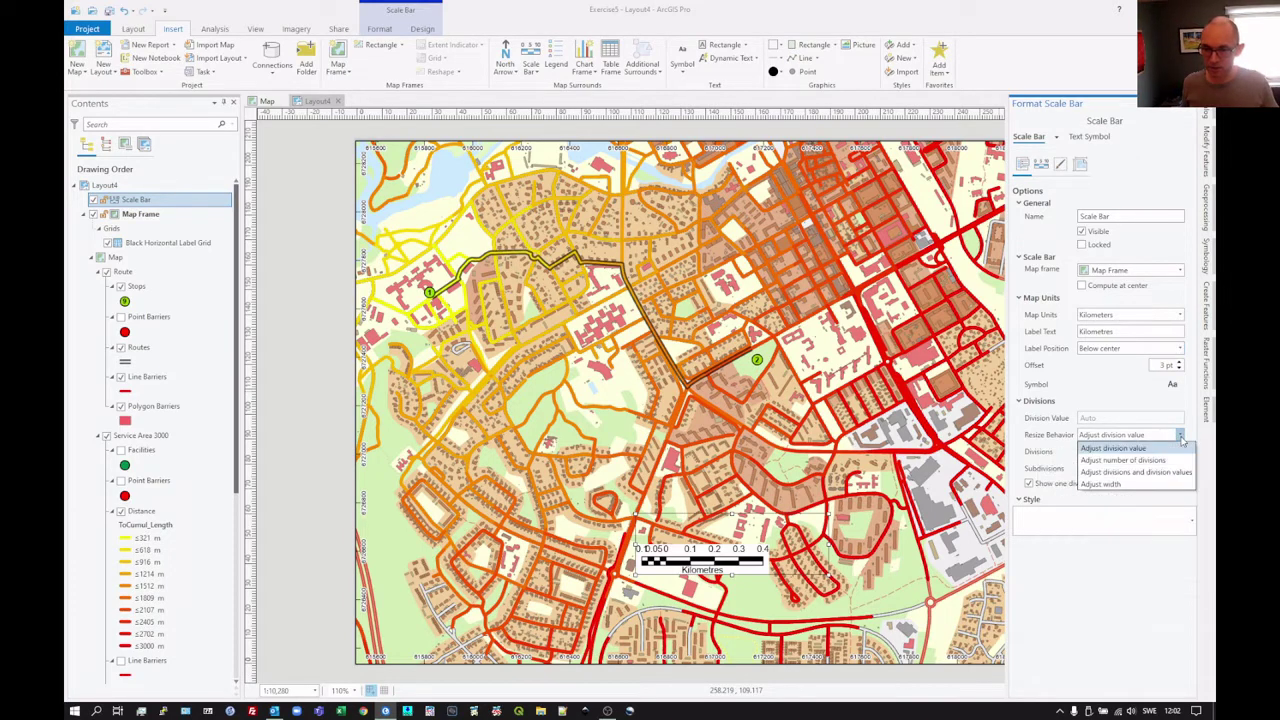
click(1101, 484)
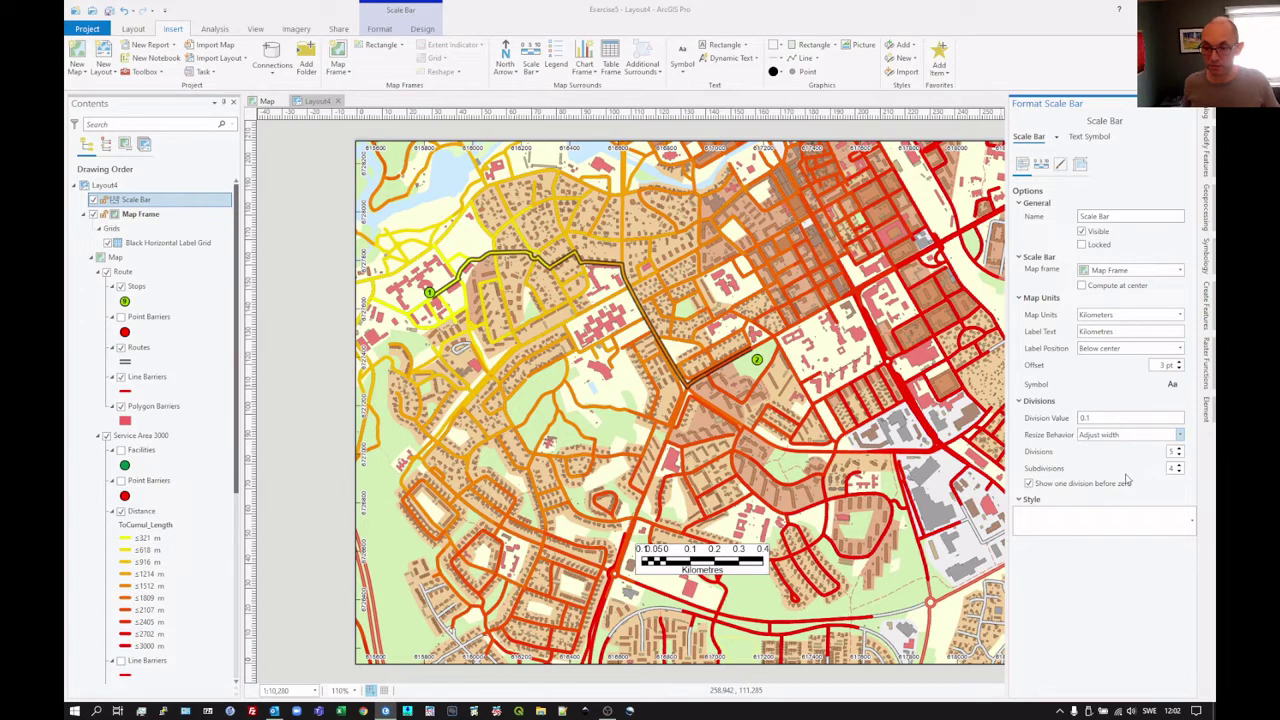
click(1029, 484)
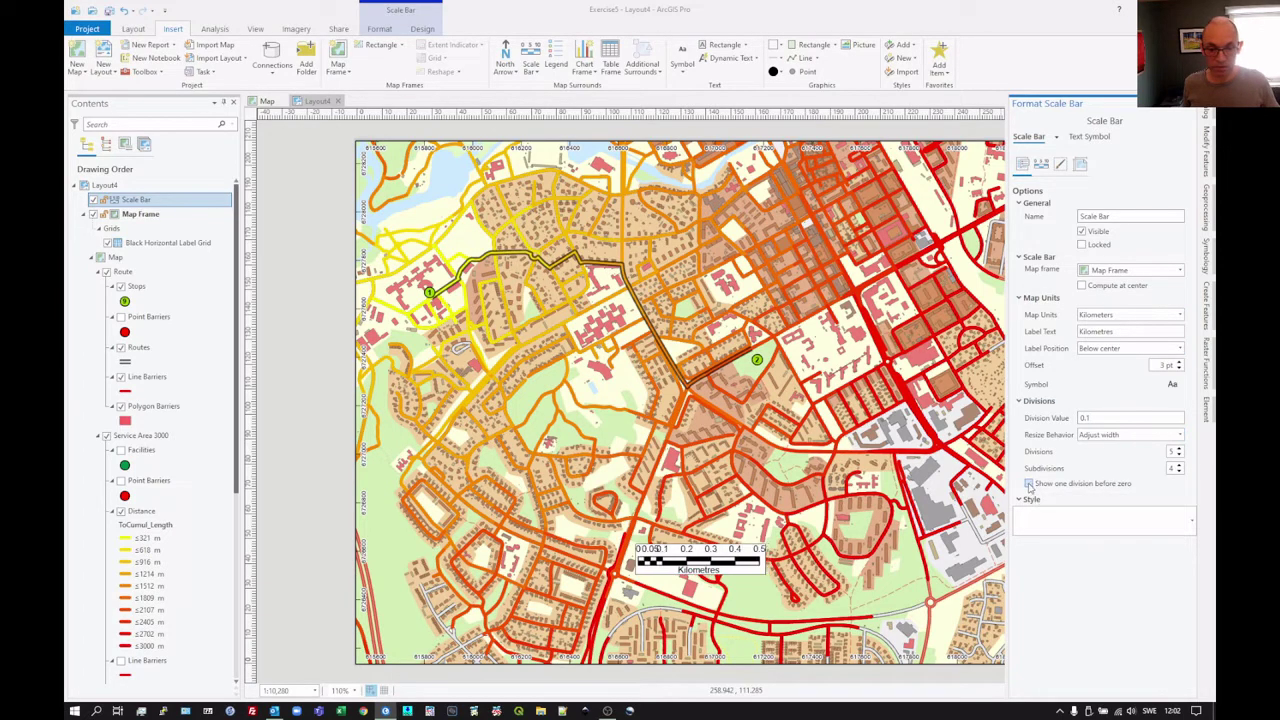
click(1179, 472)
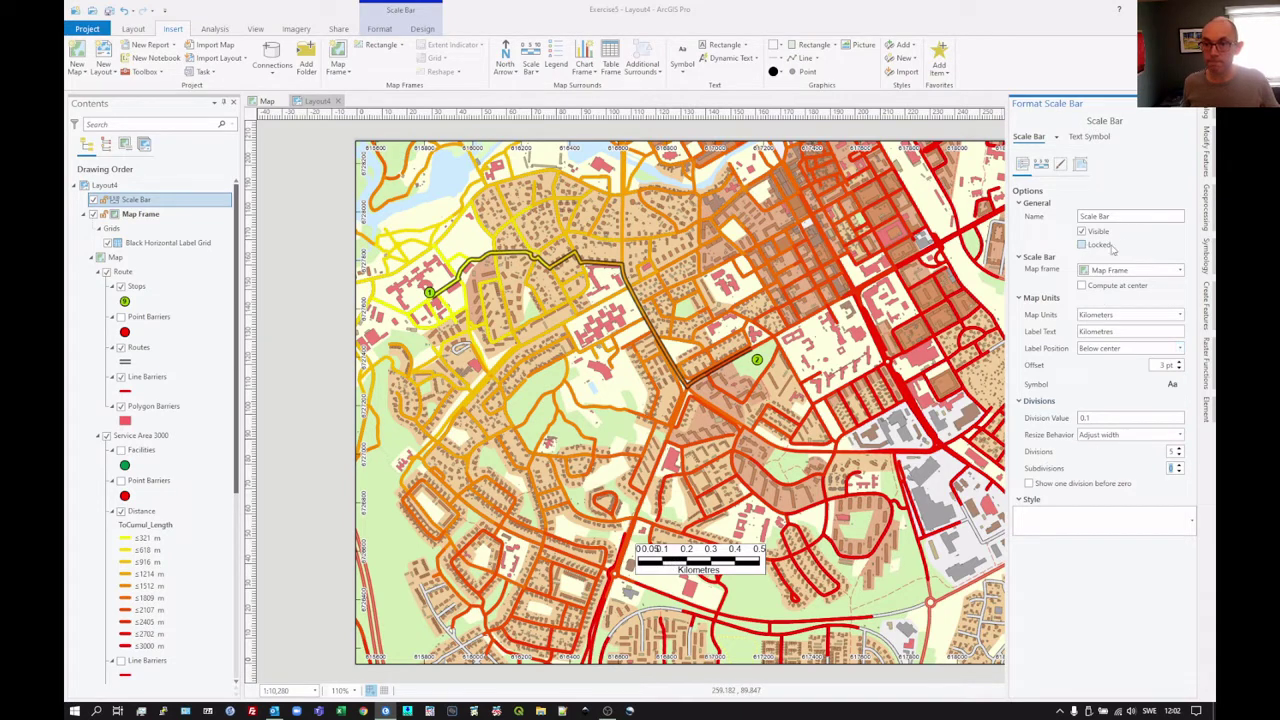
- Set the frequency of the scale bar's numbers to Divisions
click(1041, 164)
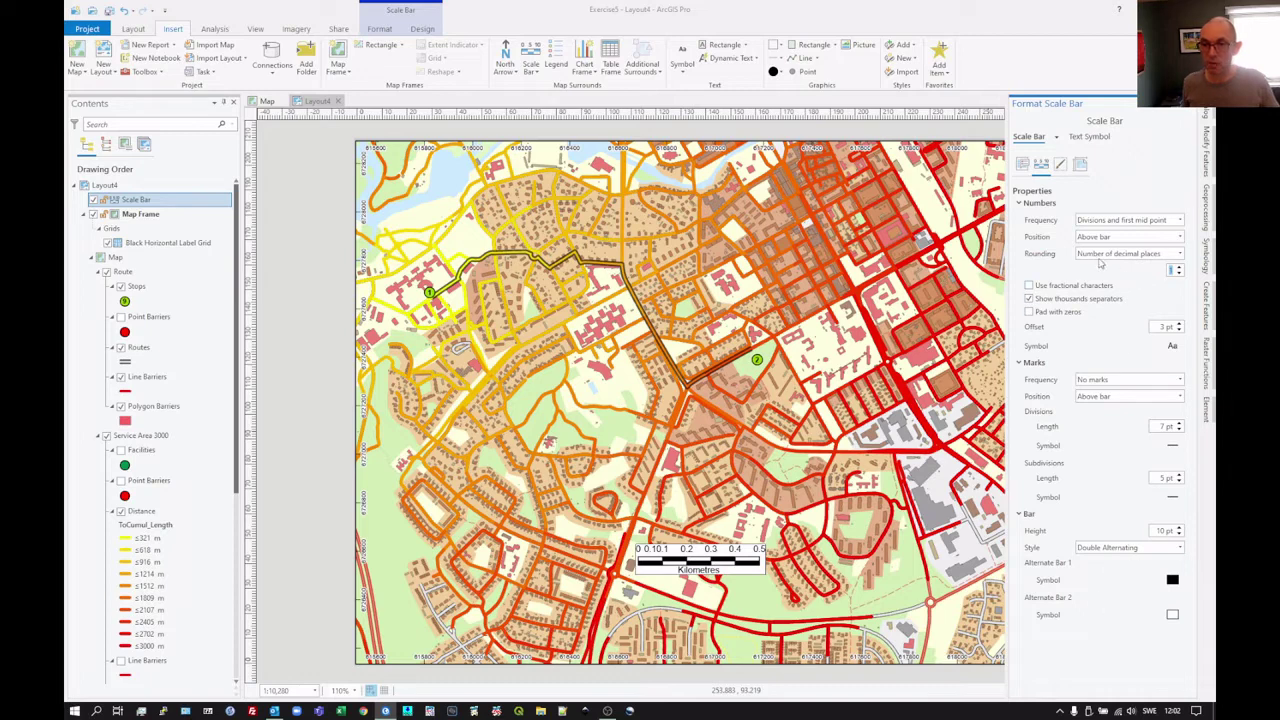
click(1178, 221)
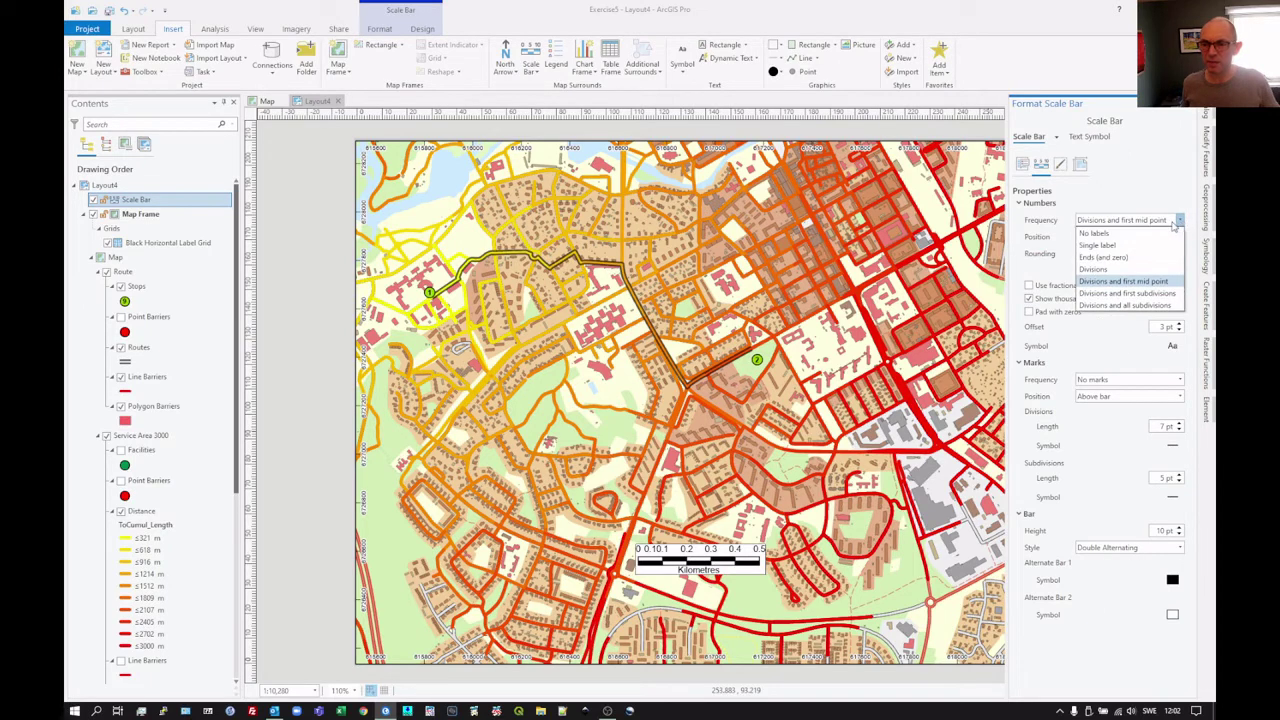
click(1094, 269)
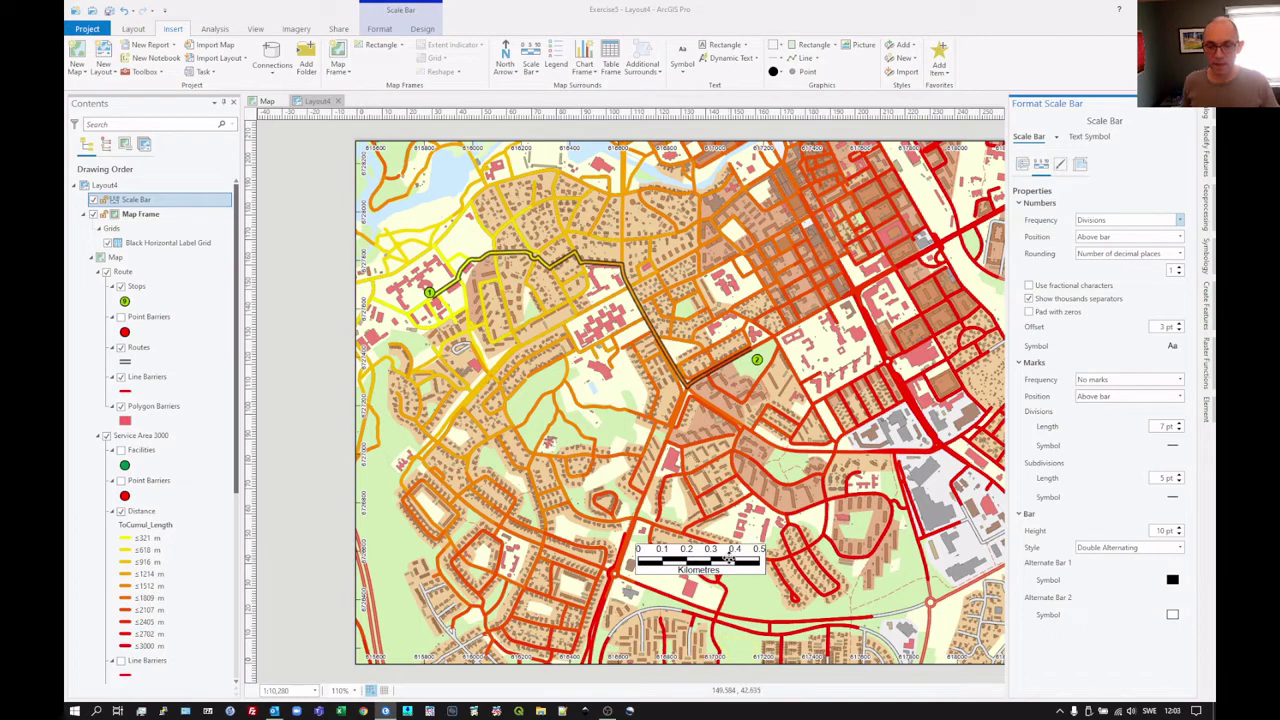
- Move the scale bar into the lower-right corner of the map frame
click(726, 560)
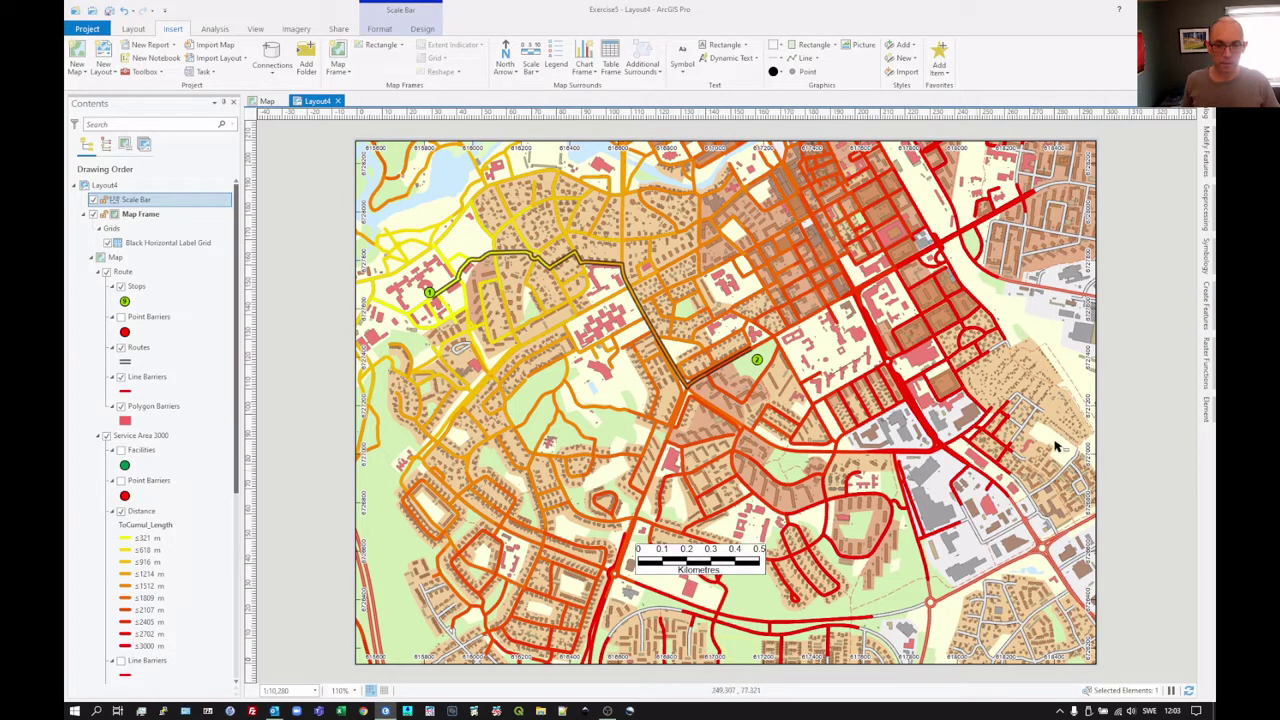
click(1128, 456)
drag(737, 565, 1035, 628)
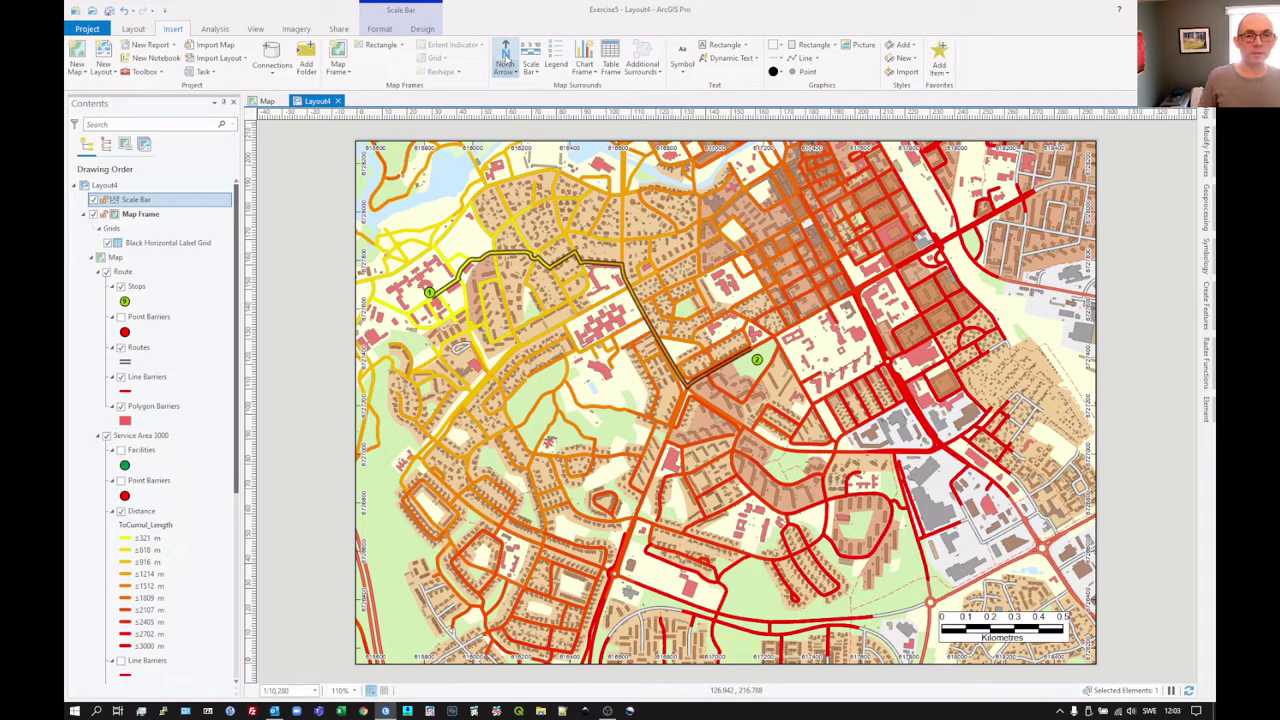
- Insert a north arrow just above the right end of the scale bar and give it a white background
click(504, 54)
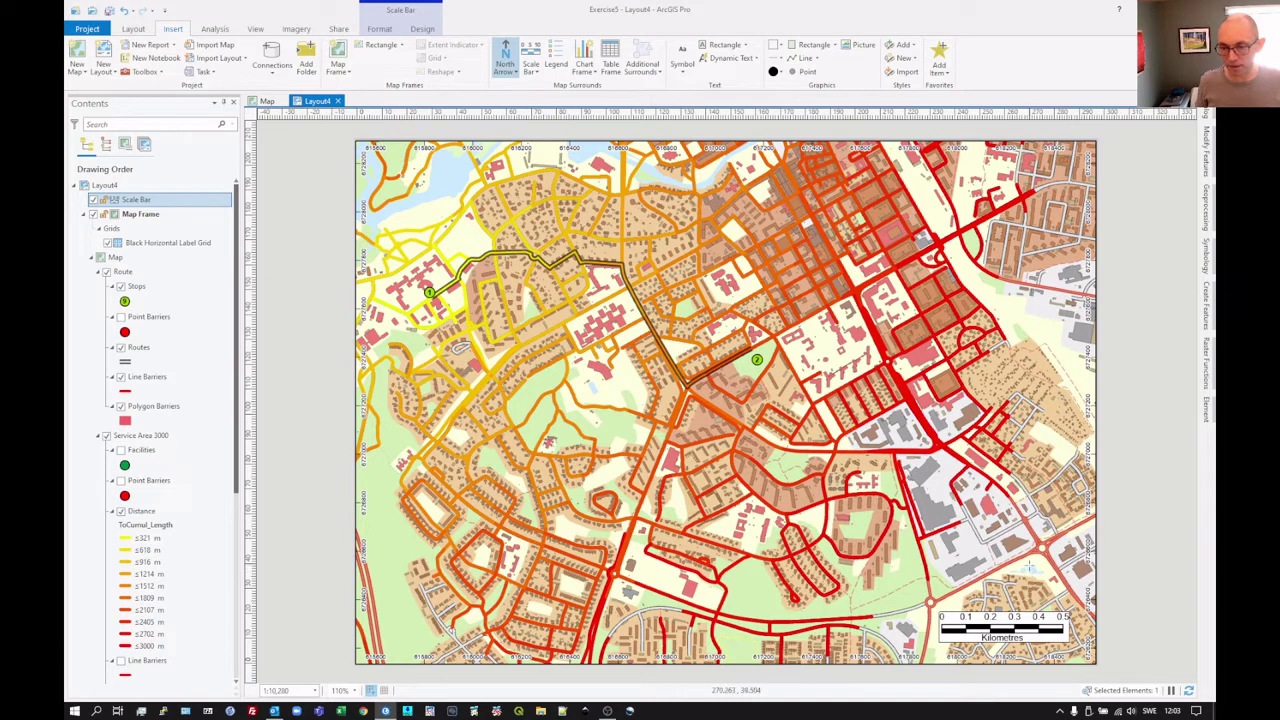
click(1046, 592)
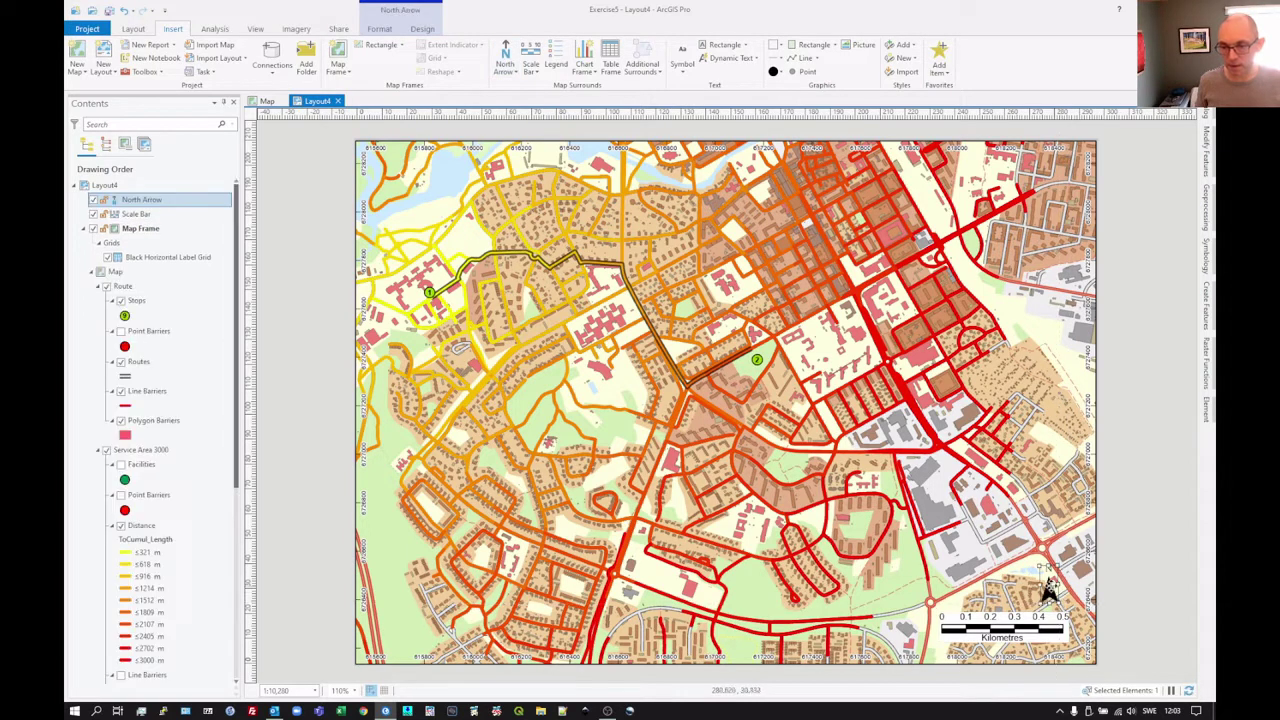
right_click(1049, 585)
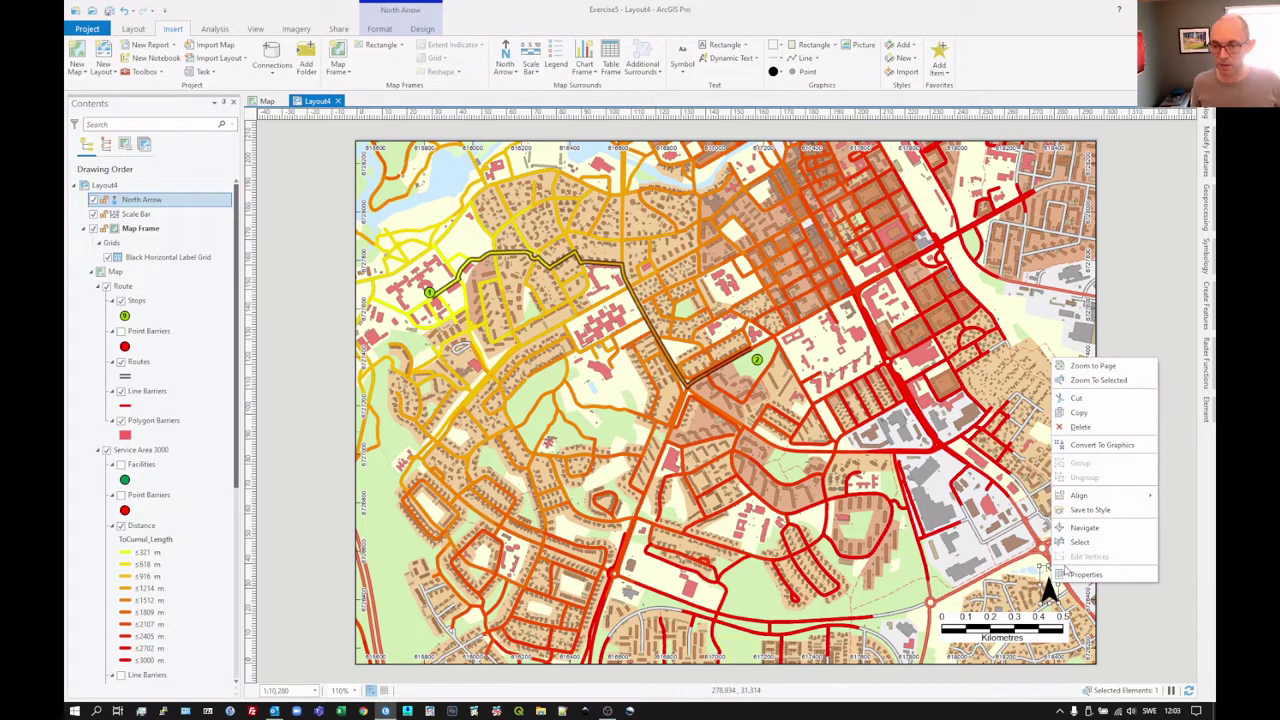
click(1085, 575)
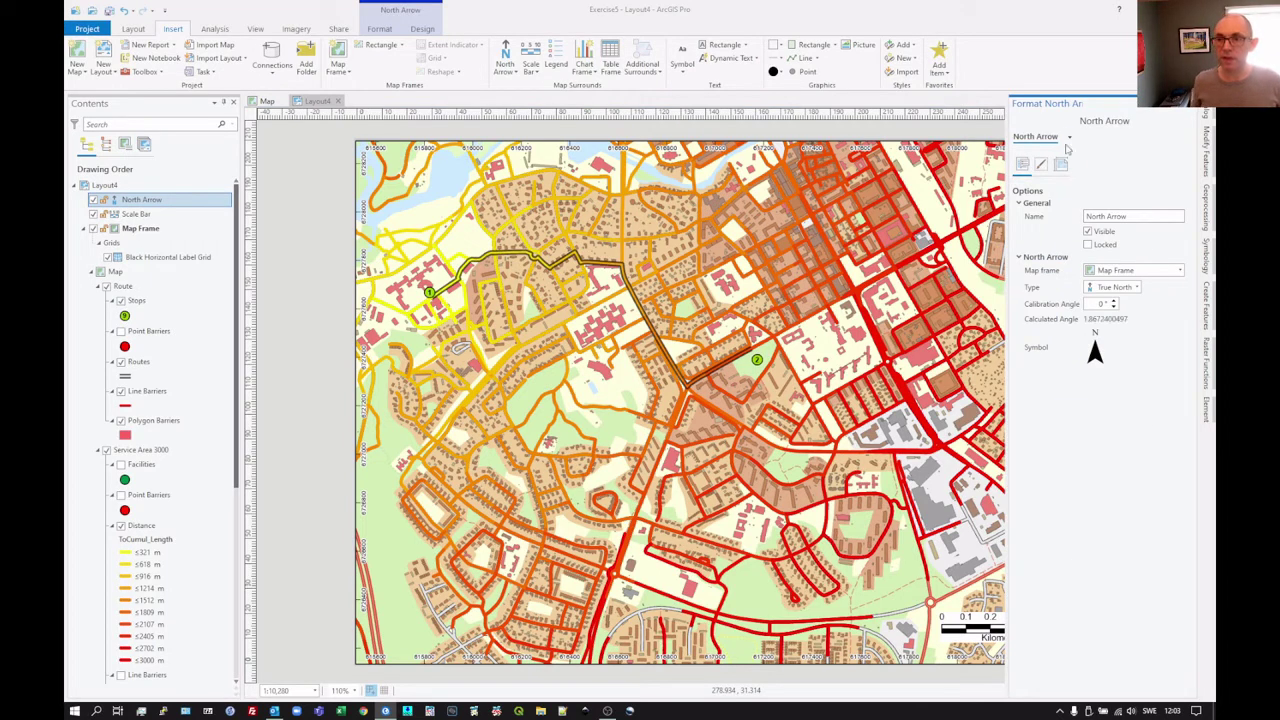
click(1043, 168)
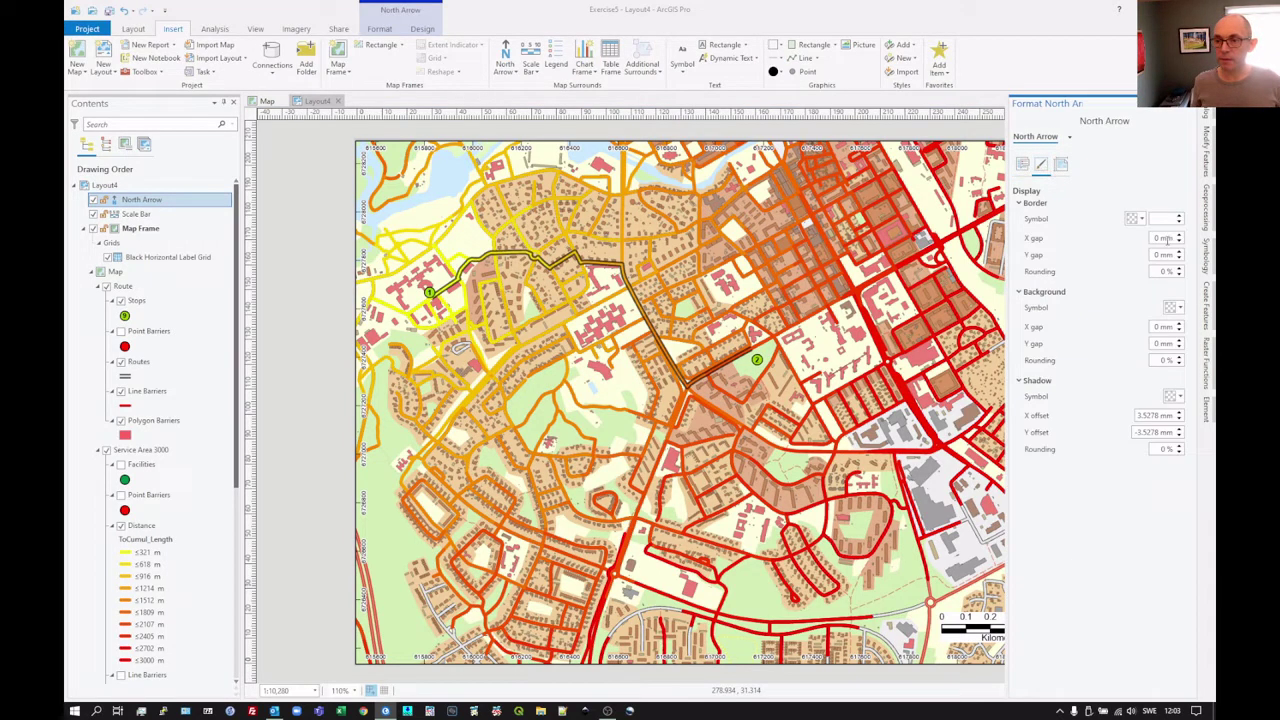
click(1173, 307)
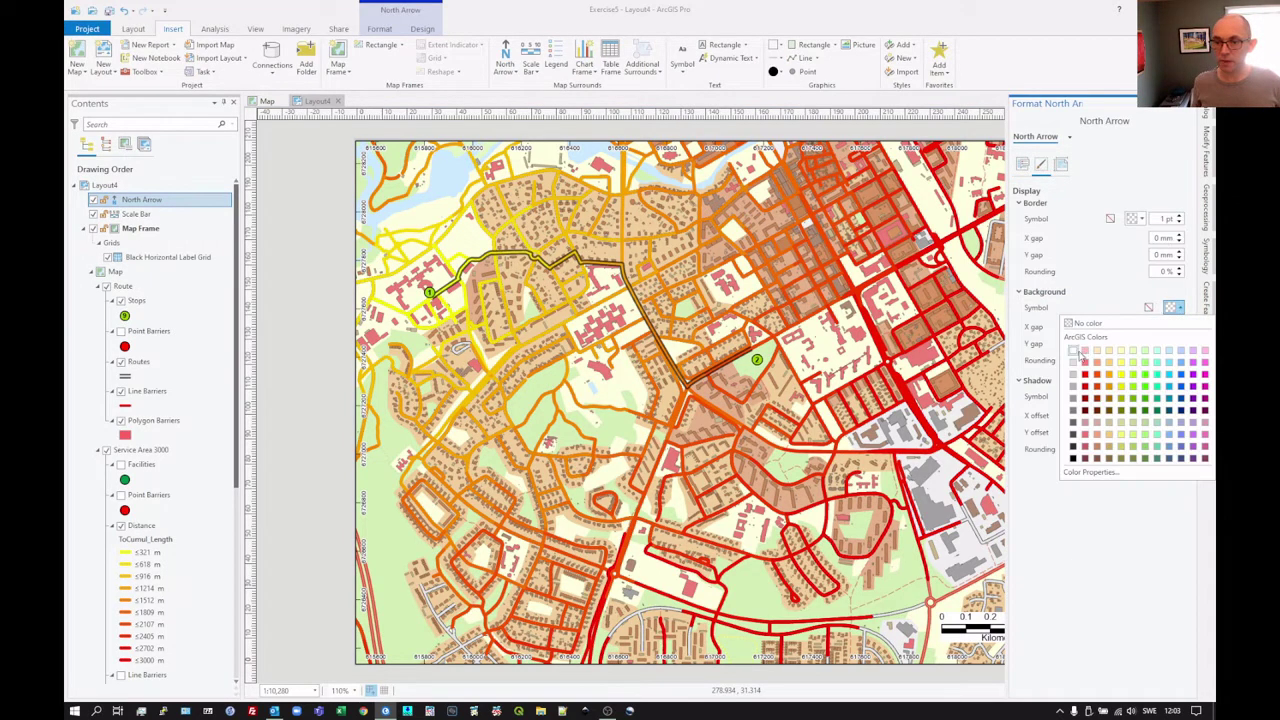
click(1077, 355)
click(966, 135)
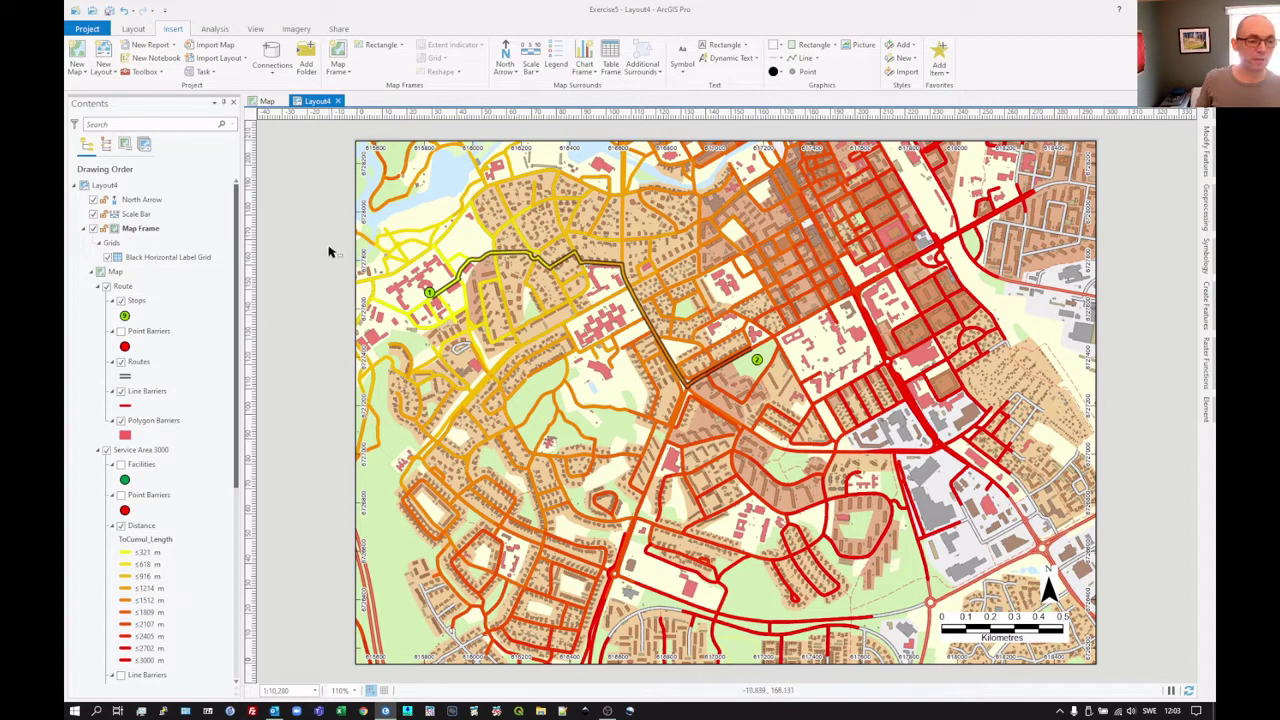
- Turn off the Polygon Barriers layer in the Route group
click(120, 422)
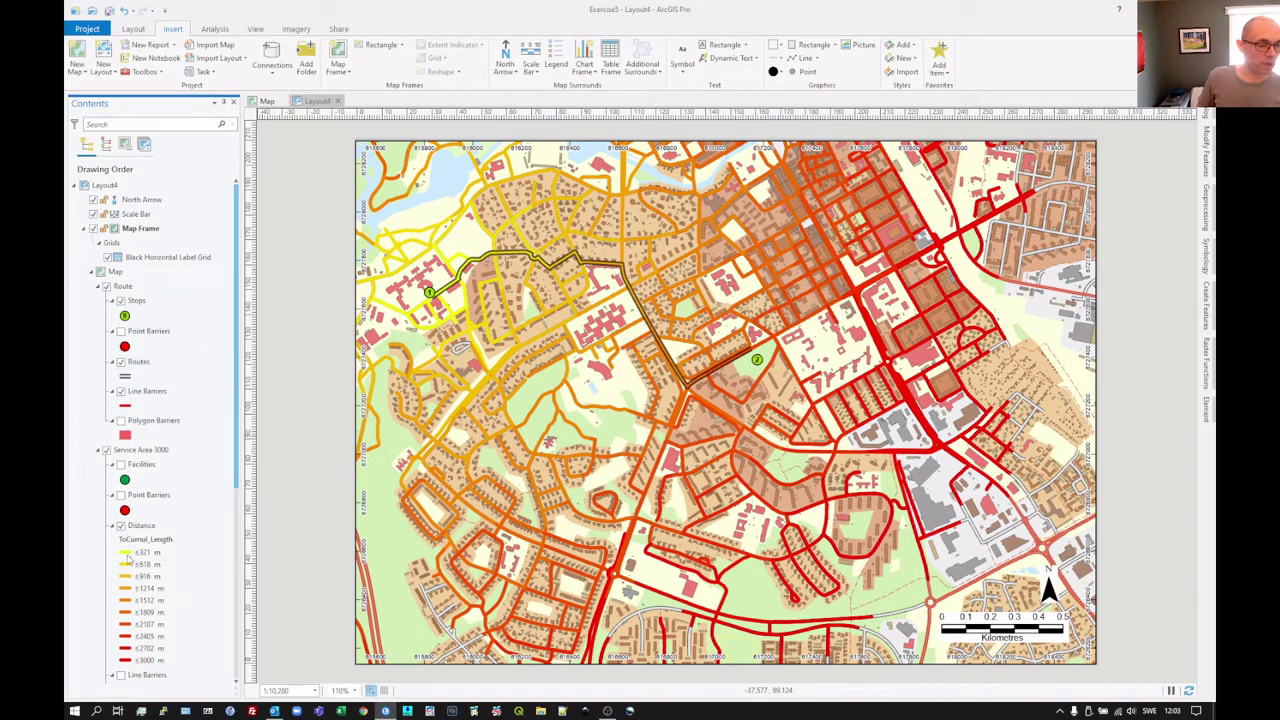
- Examine the map's layer list, including the visible Fastighetskartan sublayers and the building classes of Byggnader_BY
scroll(128, 560, down, 2)
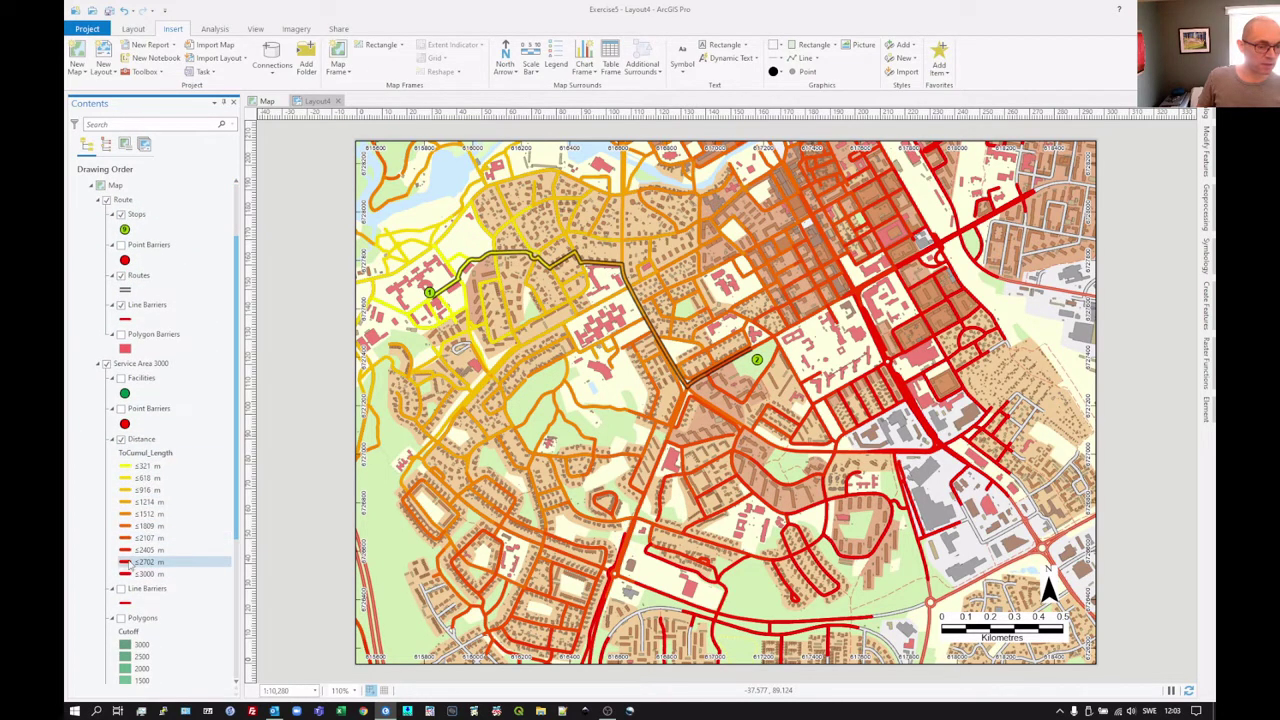
scroll(89, 570, down, 5)
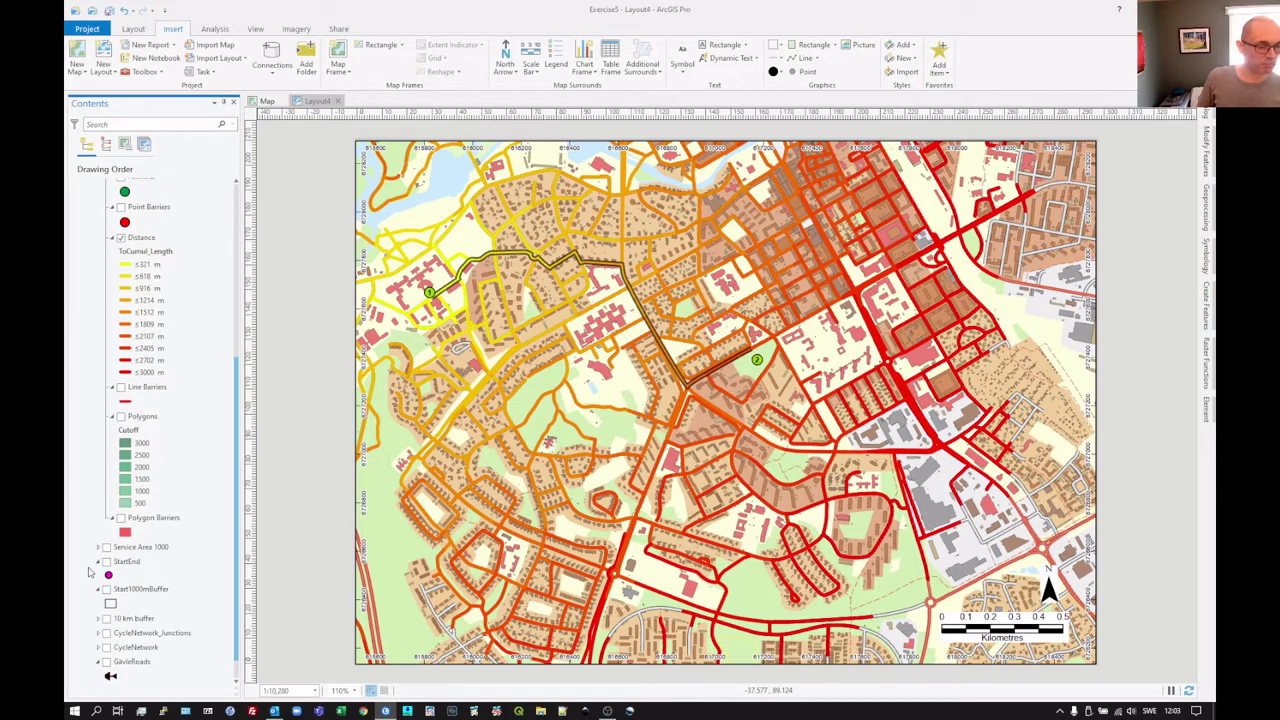
scroll(89, 570, up, 8)
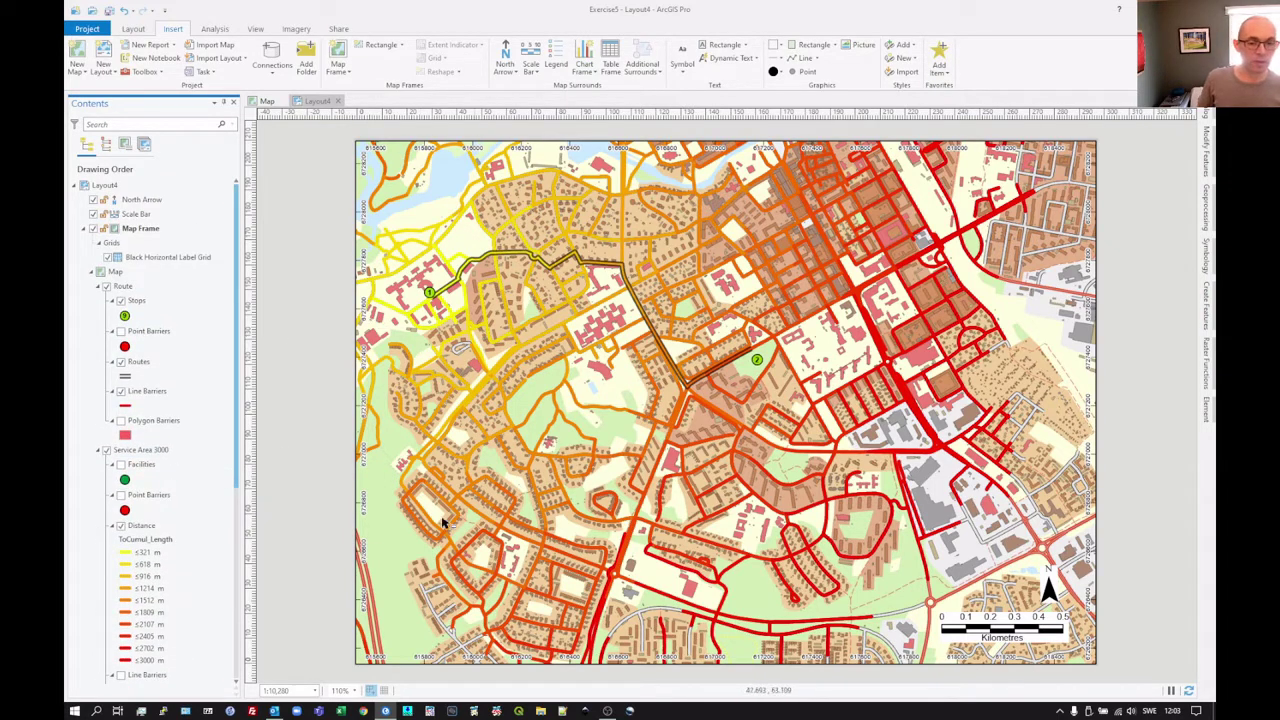
scroll(220, 452, down, 8)
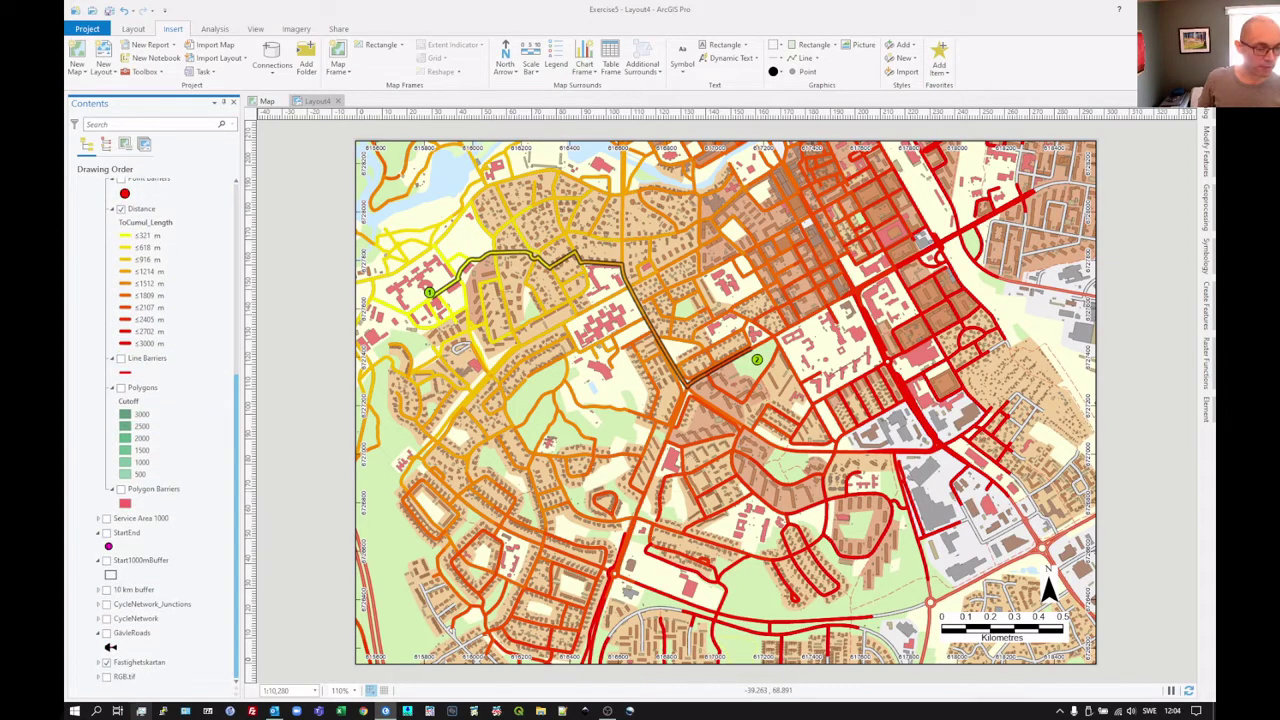
click(98, 663)
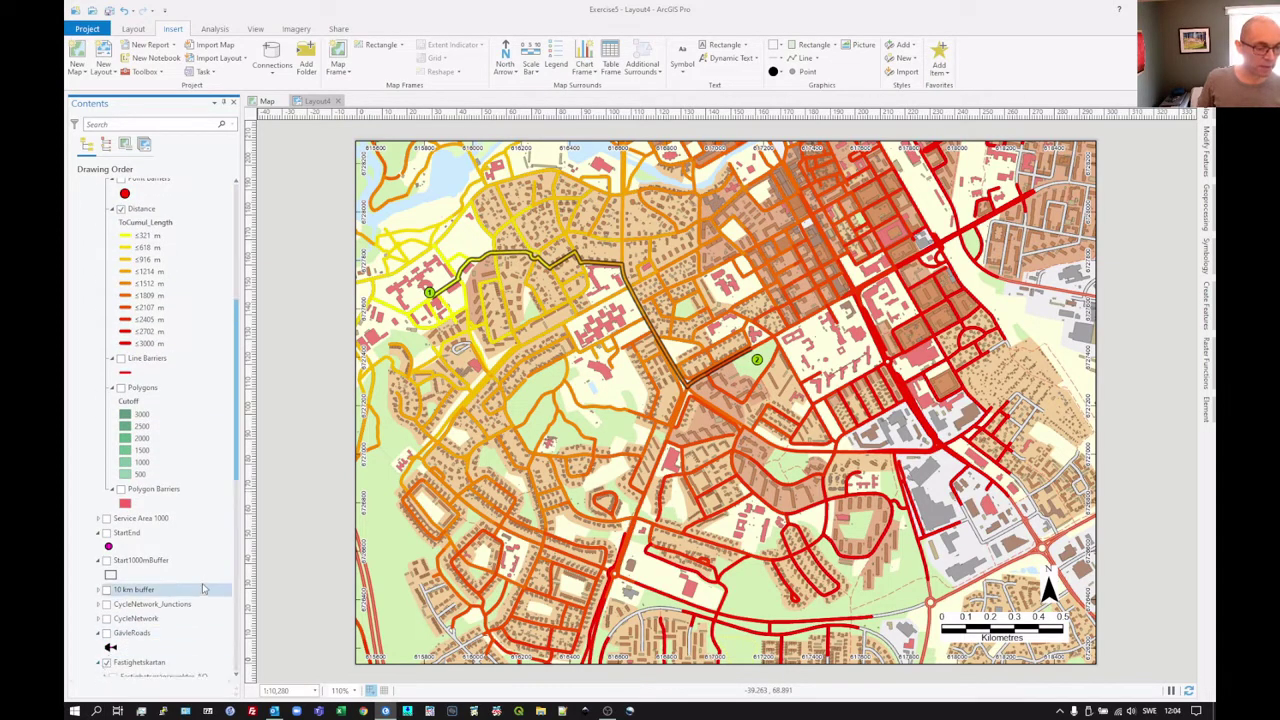
scroll(208, 576, down, 10)
scroll(208, 576, down, 2)
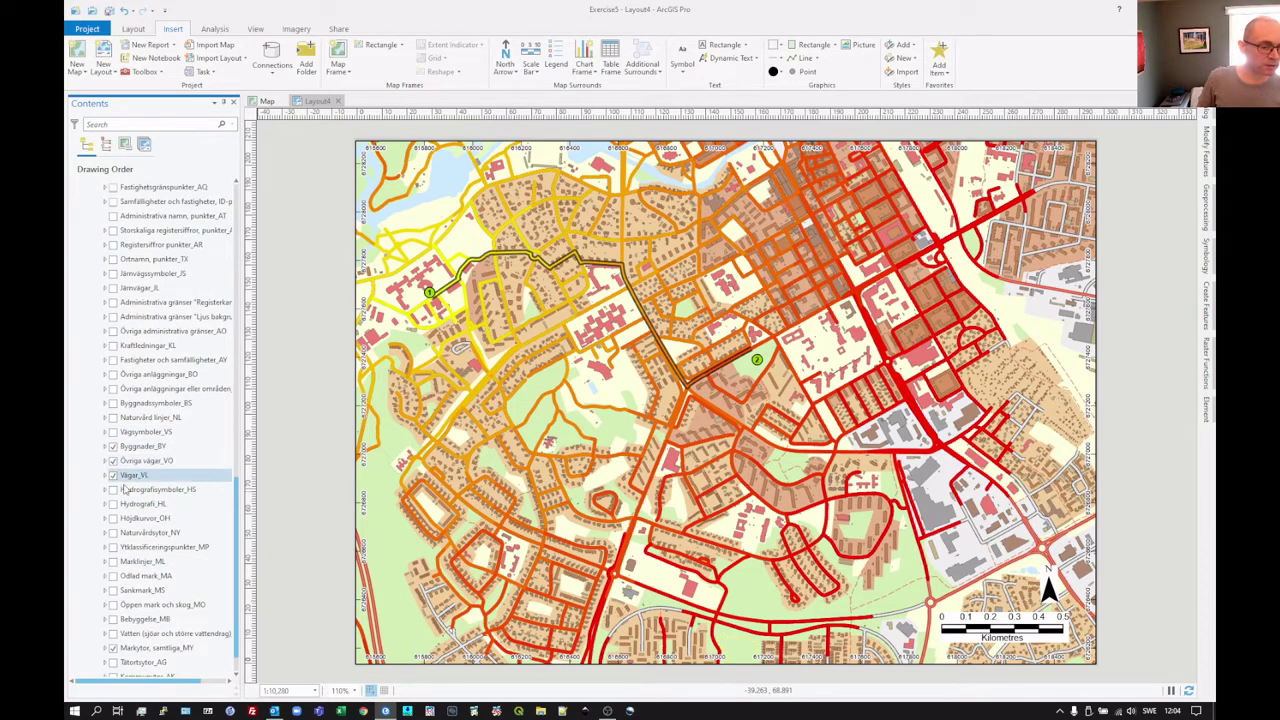
click(105, 446)
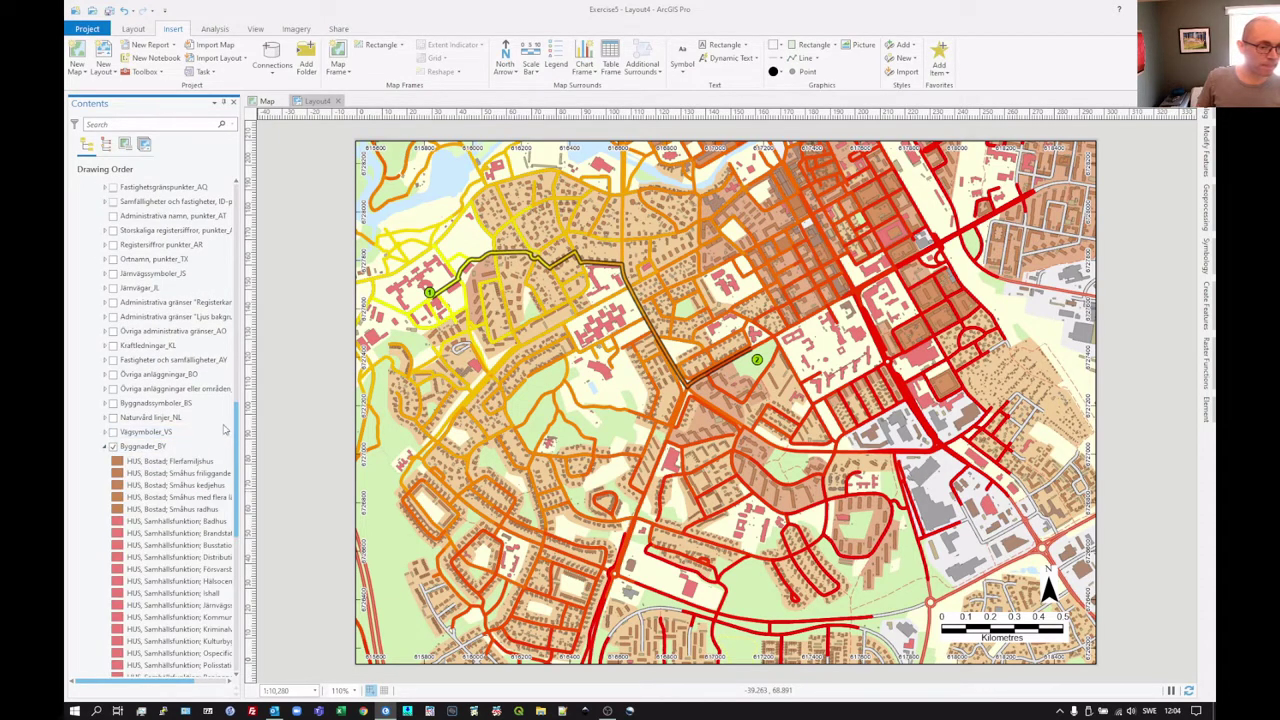
scroll(170, 338, down, 4)
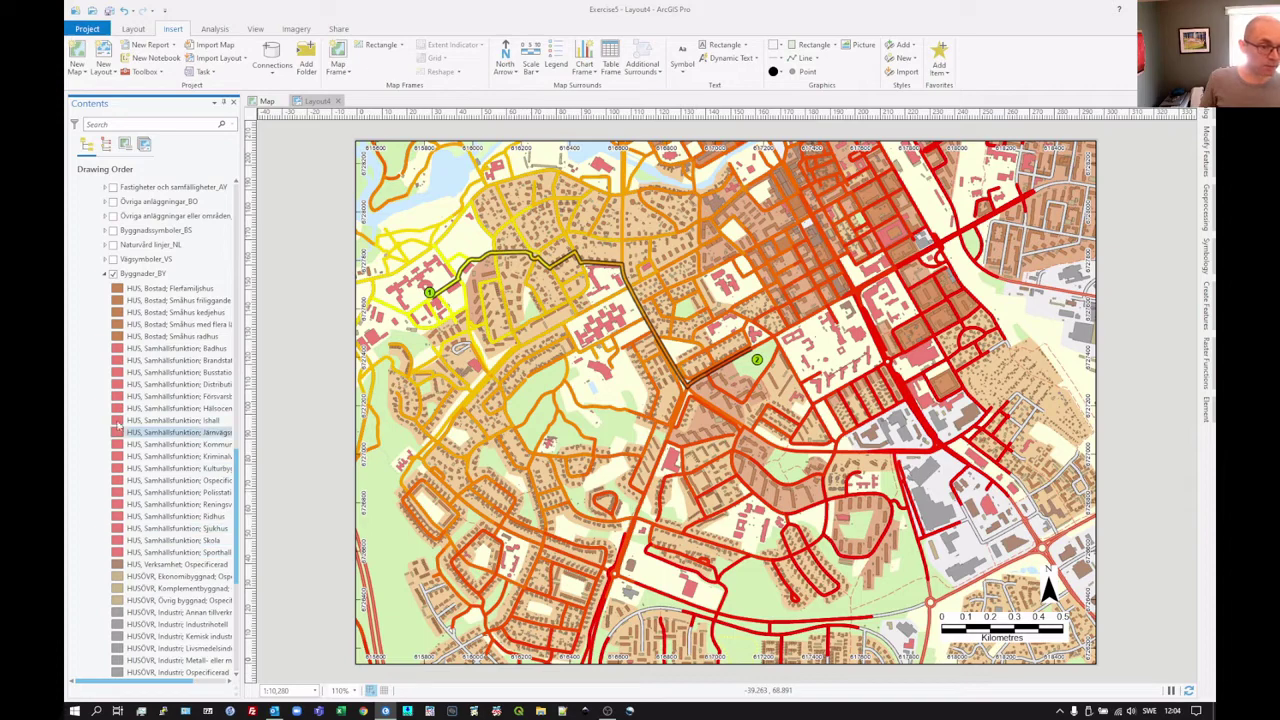
click(105, 274)
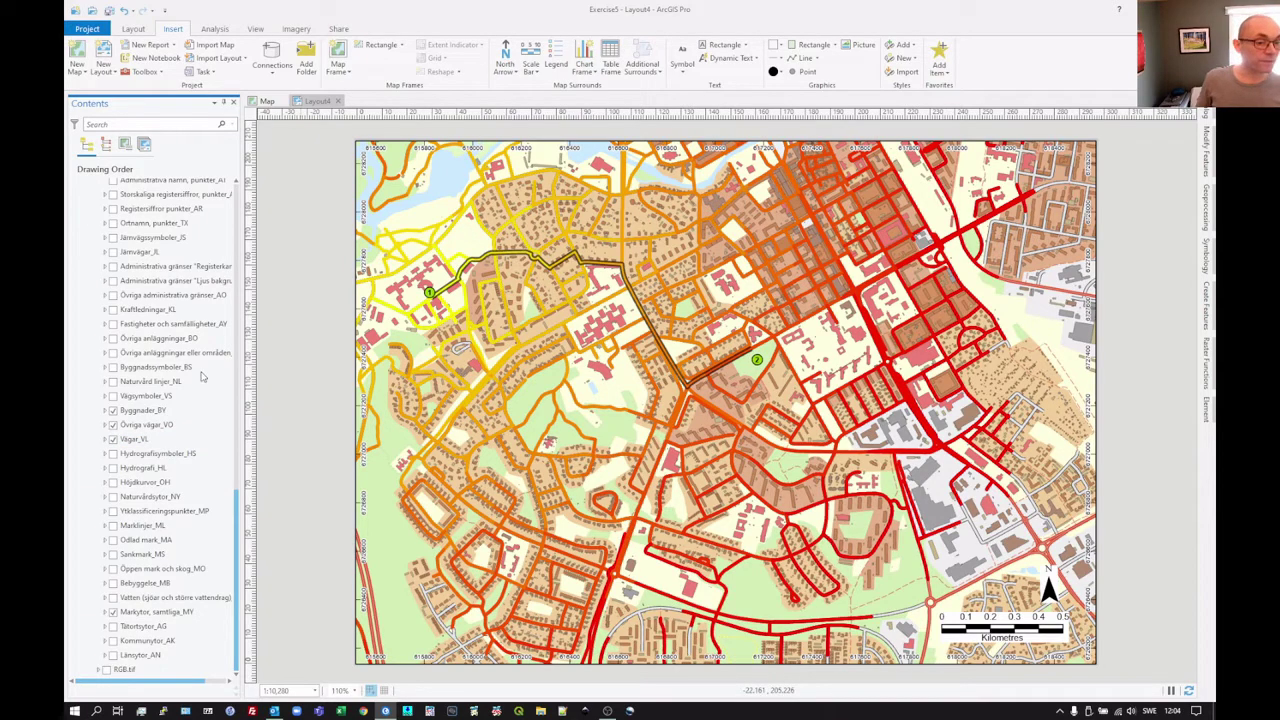
drag(238, 545, 241, 245)
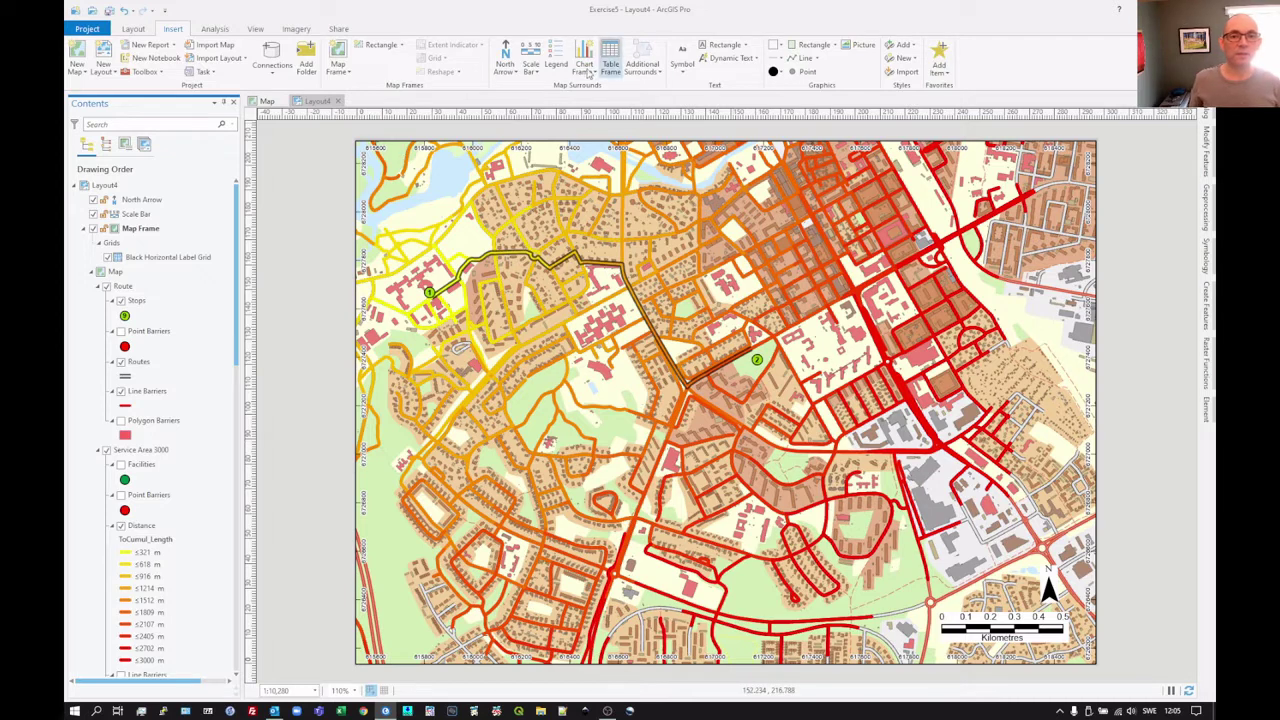
- Insert a legend over the right part of the map and give it a white background
click(558, 62)
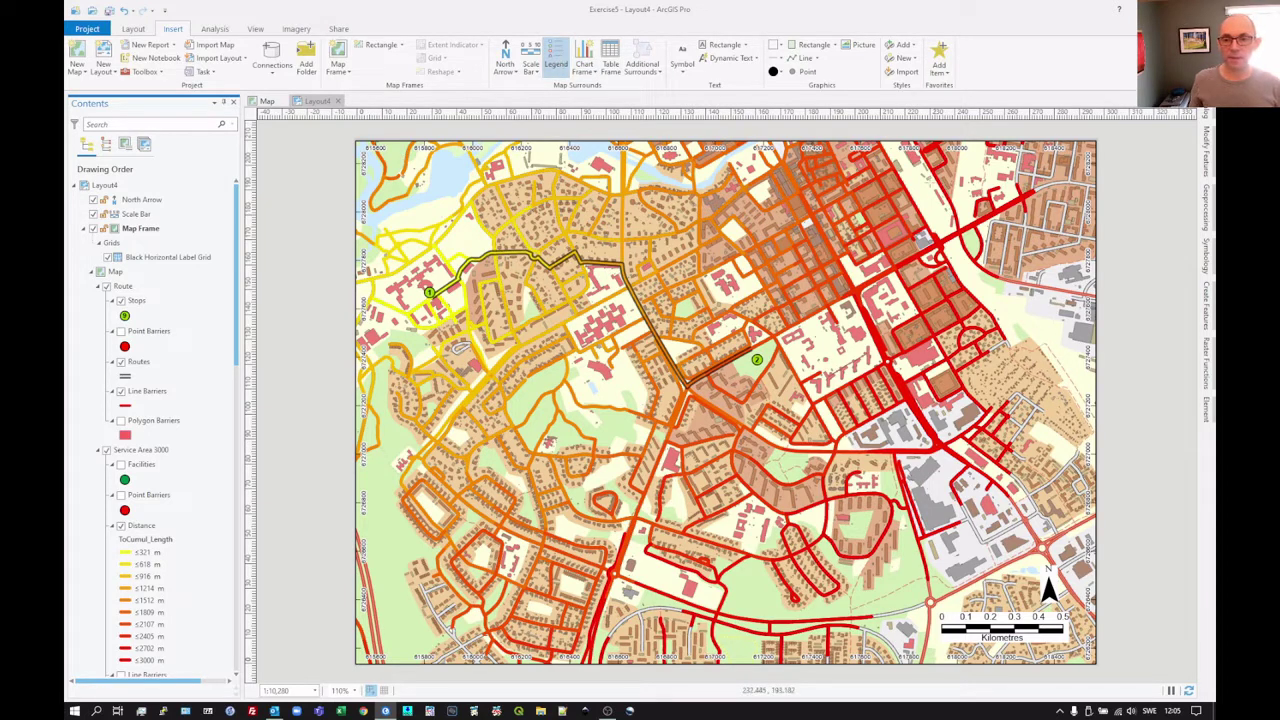
drag(837, 169, 1048, 552)
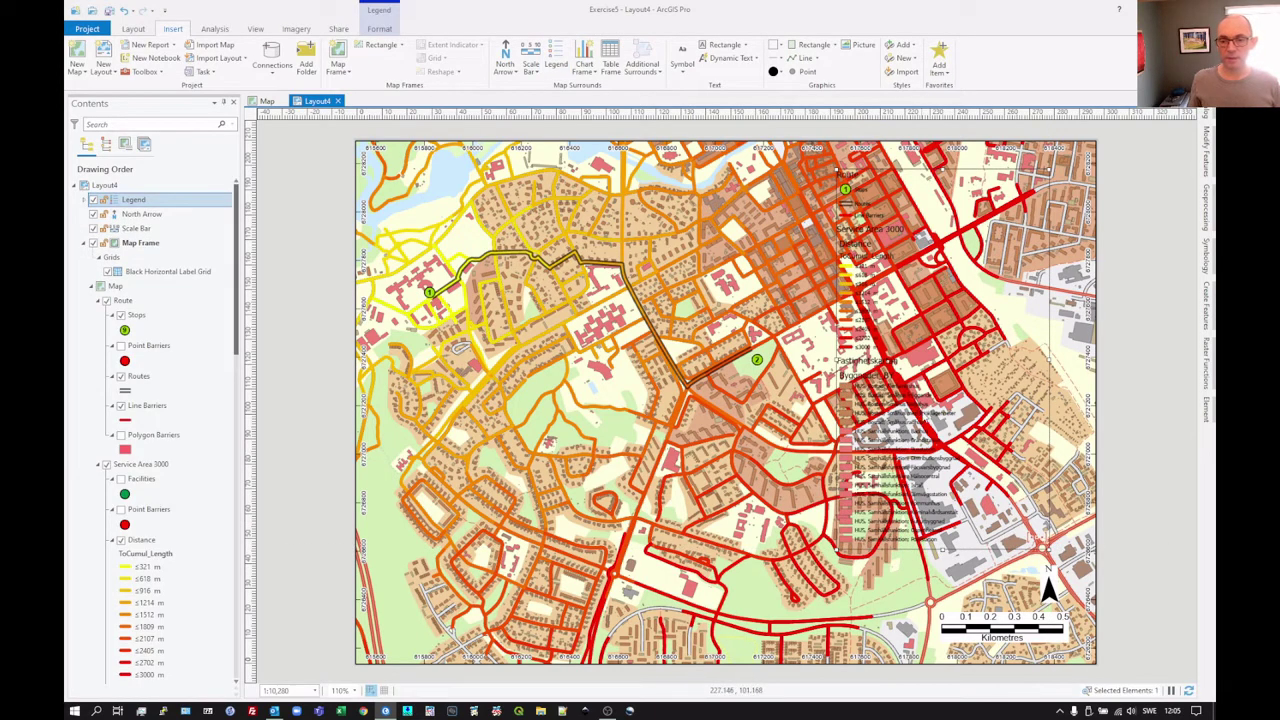
right_click(921, 411)
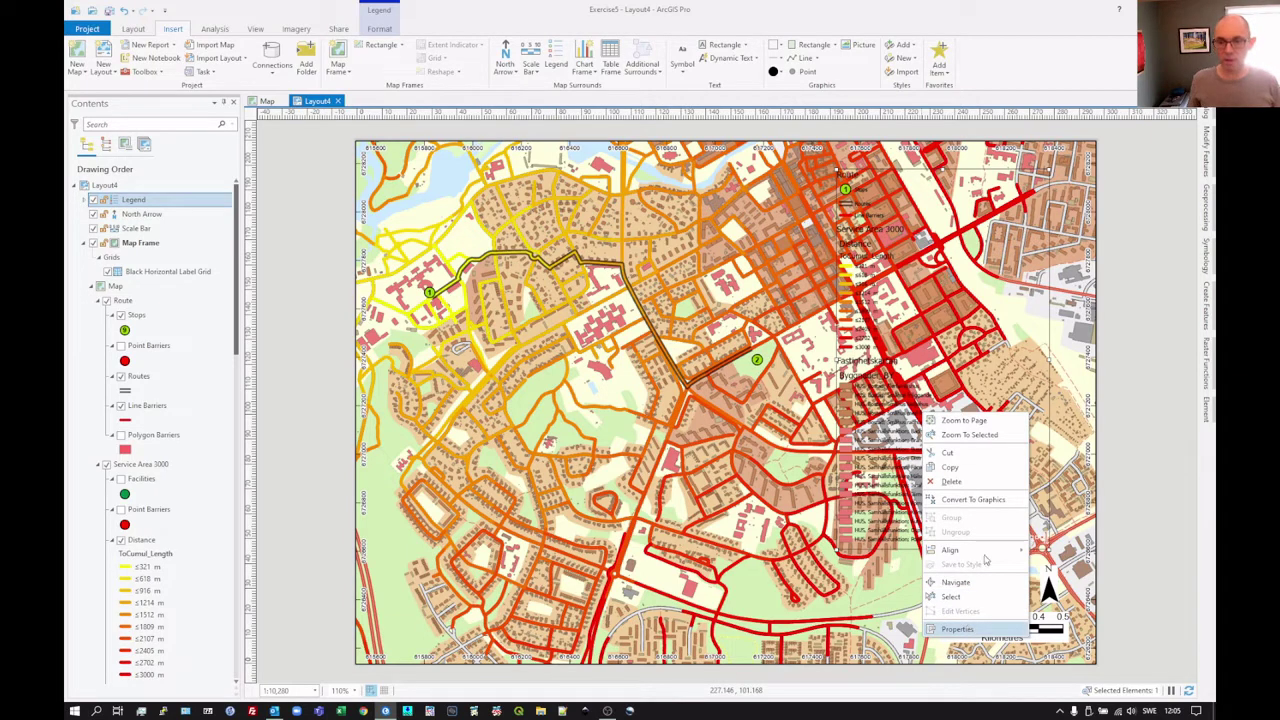
click(957, 628)
click(1178, 309)
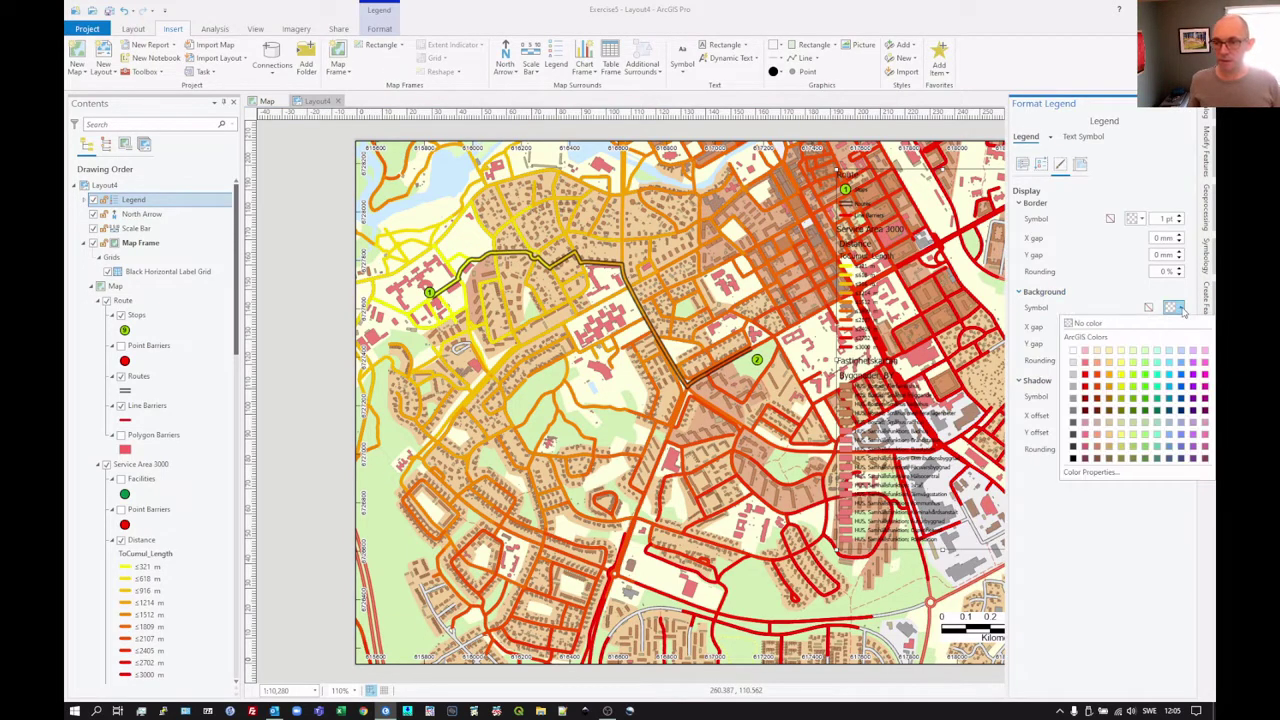
click(1074, 350)
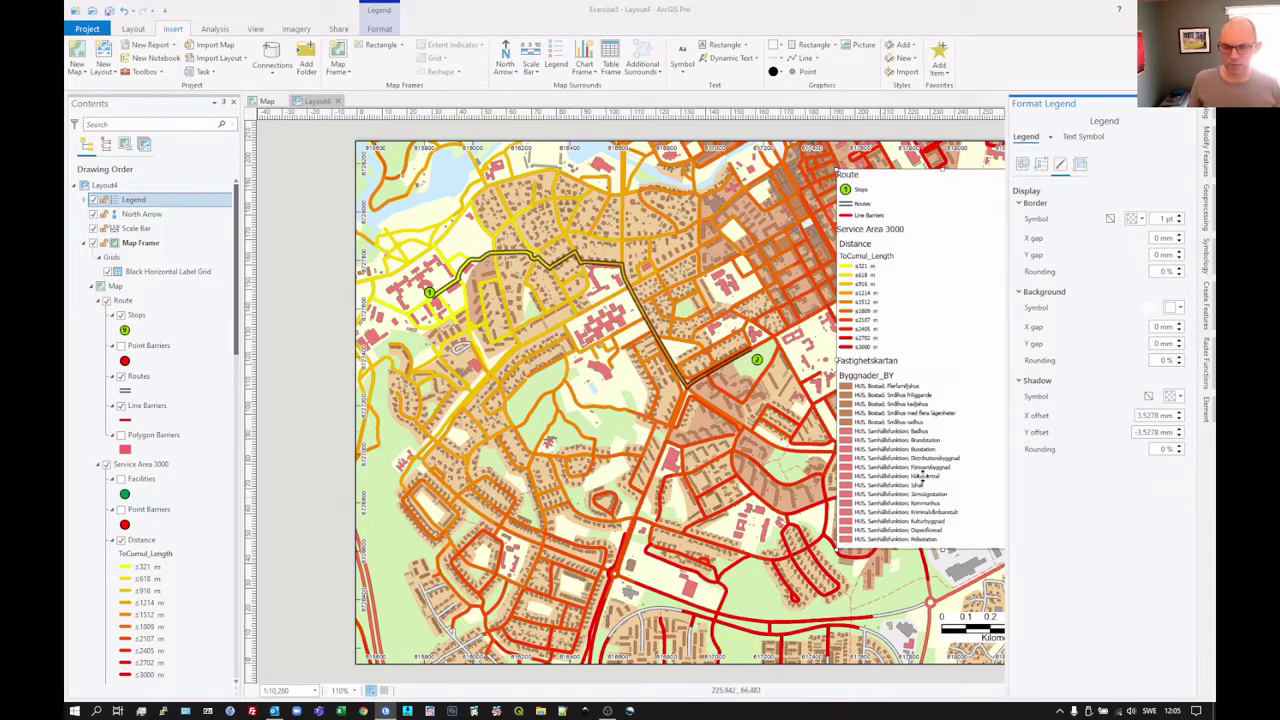
- Turn off the Line Barriers layer in the Route group so that the legend omits it
click(120, 406)
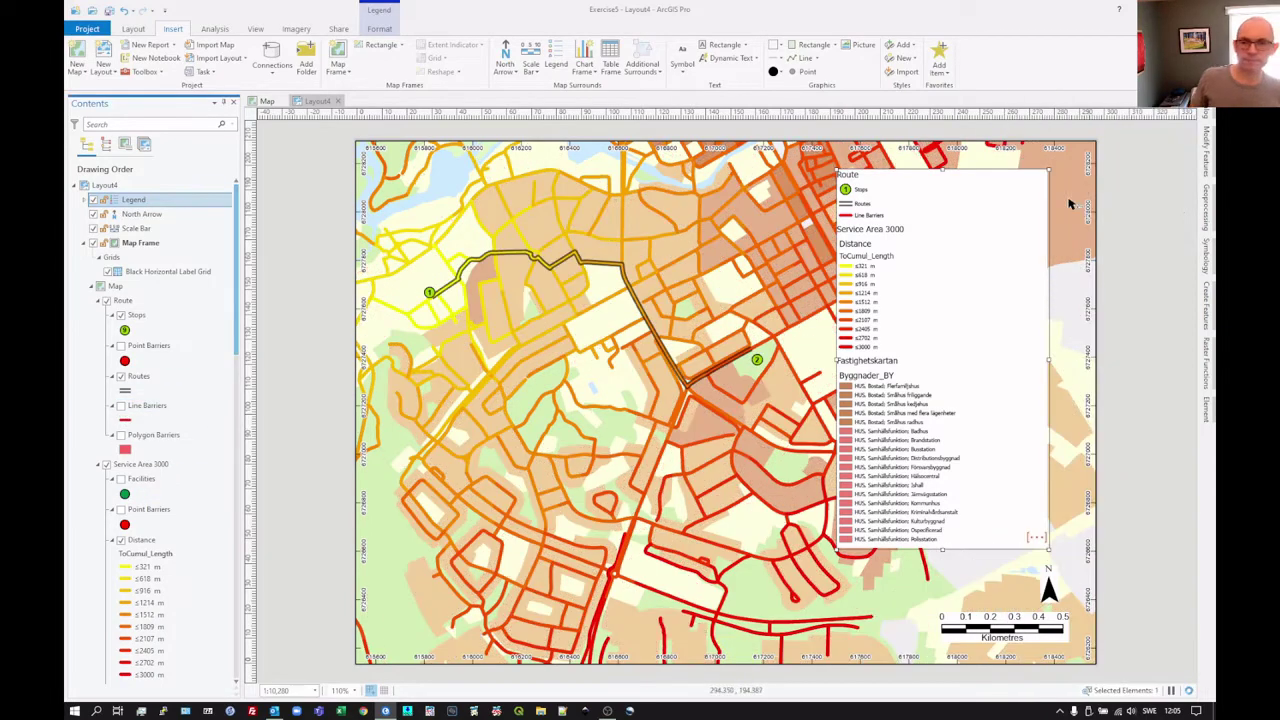
- Review the legend's arrangement and general options, and open the shared properties of all its legend items
right_click(985, 293)
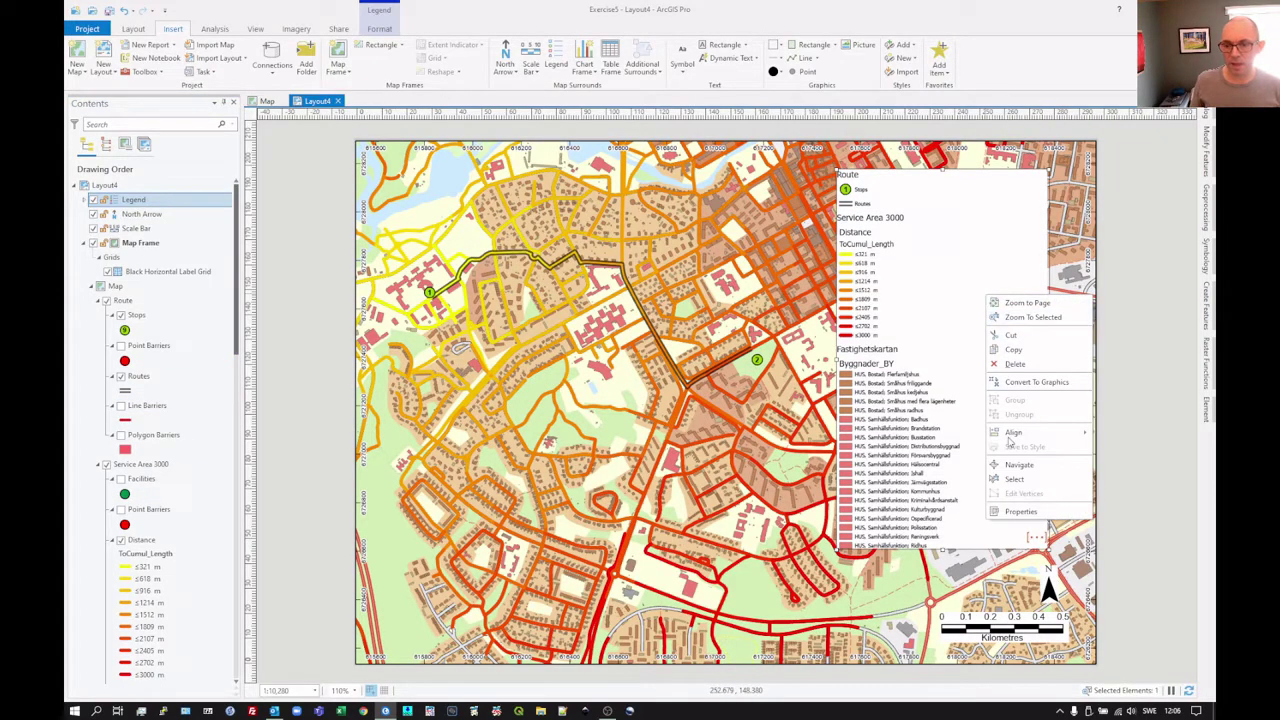
click(1022, 512)
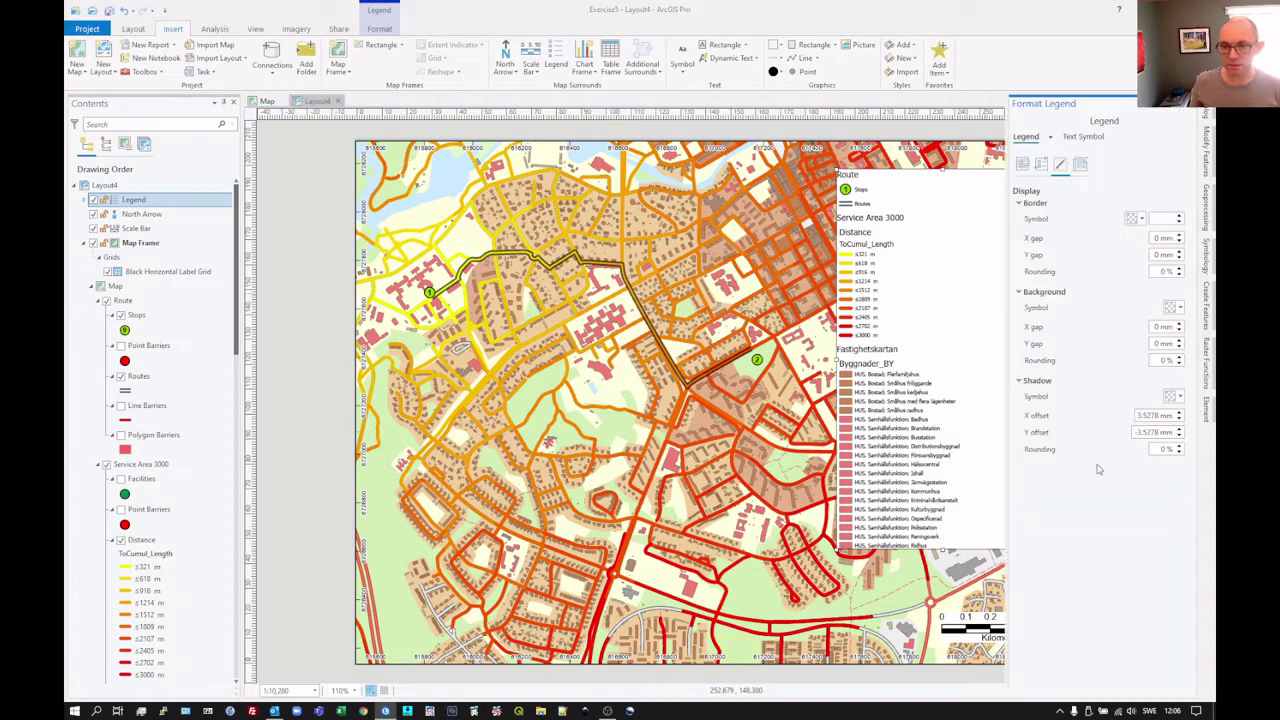
click(1041, 167)
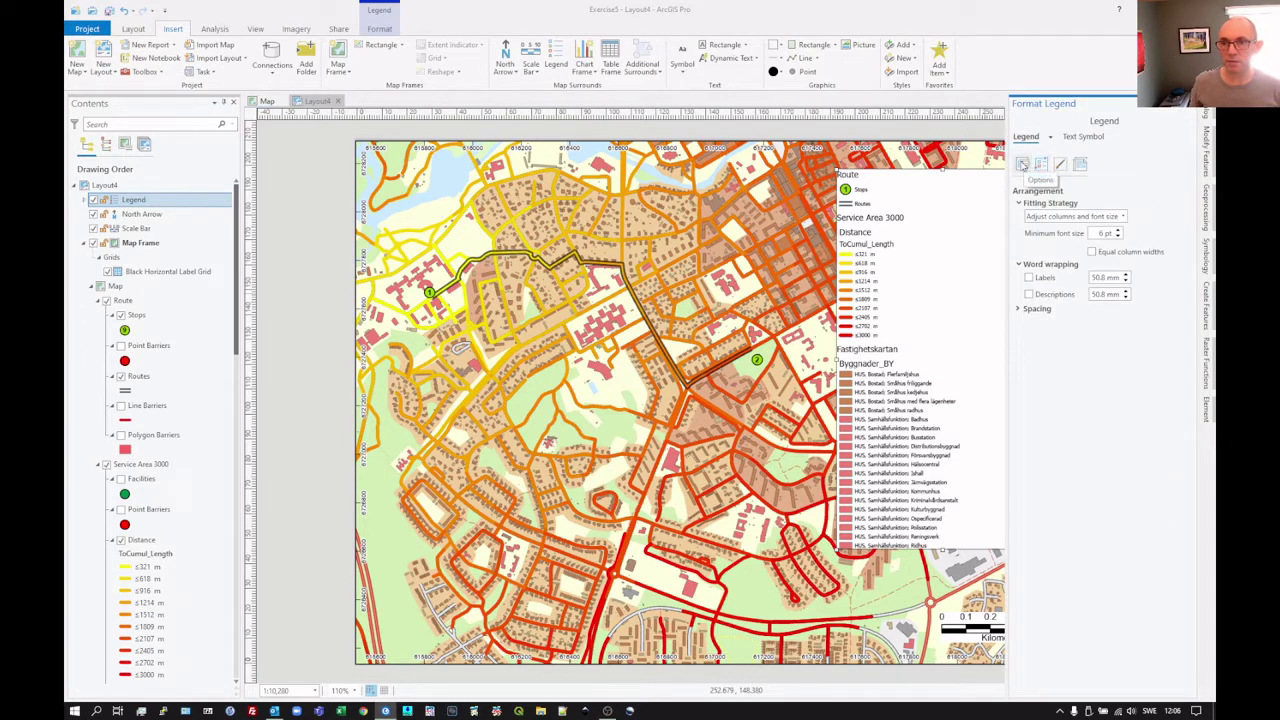
click(1022, 164)
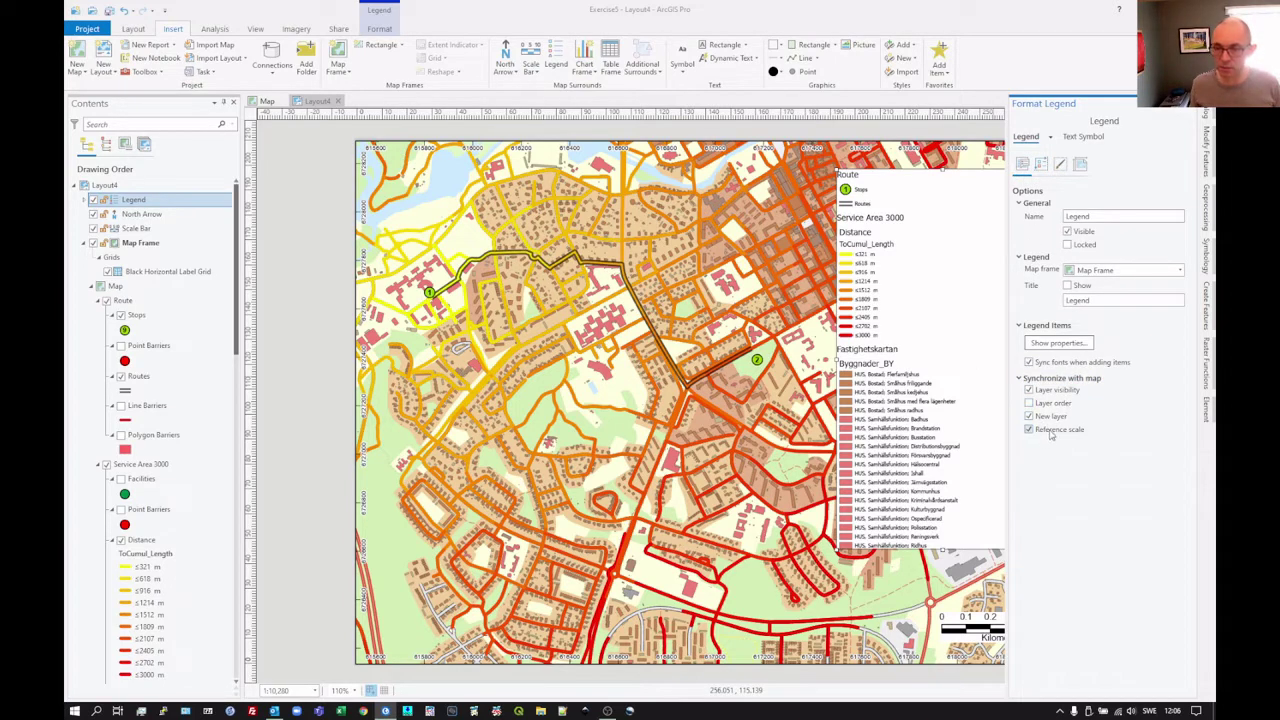
click(1056, 343)
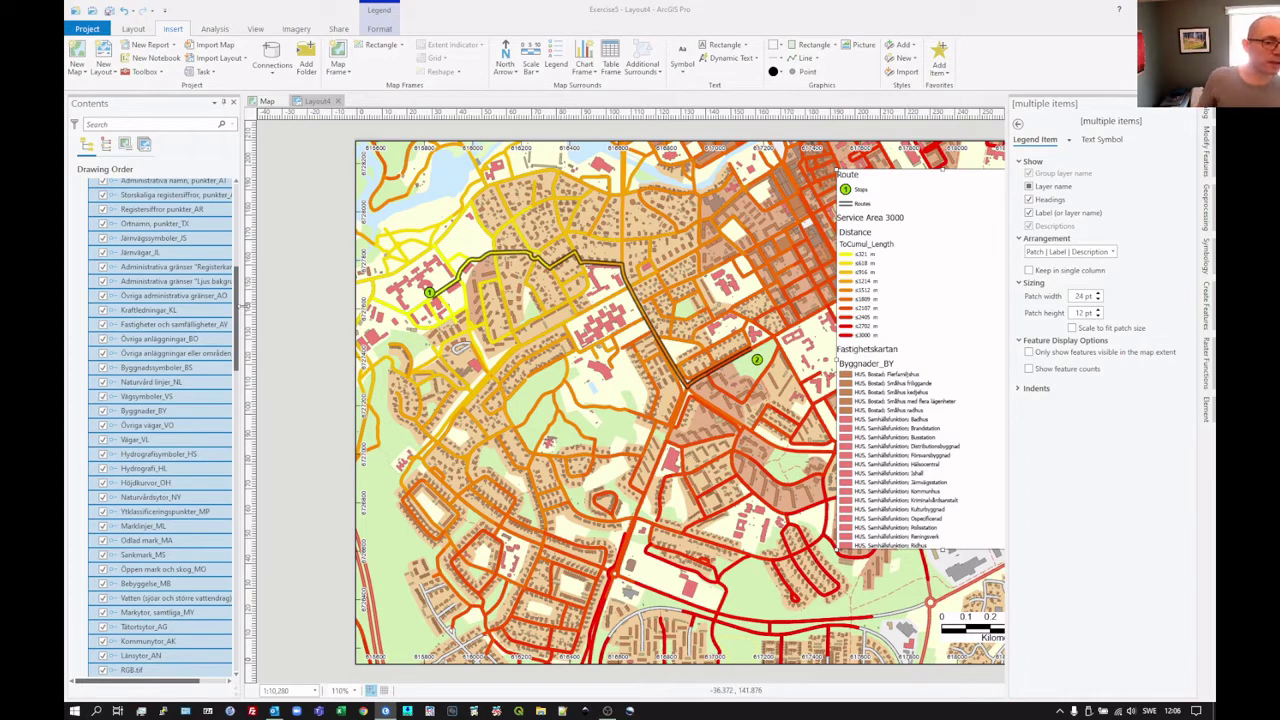
drag(244, 308, 222, 220)
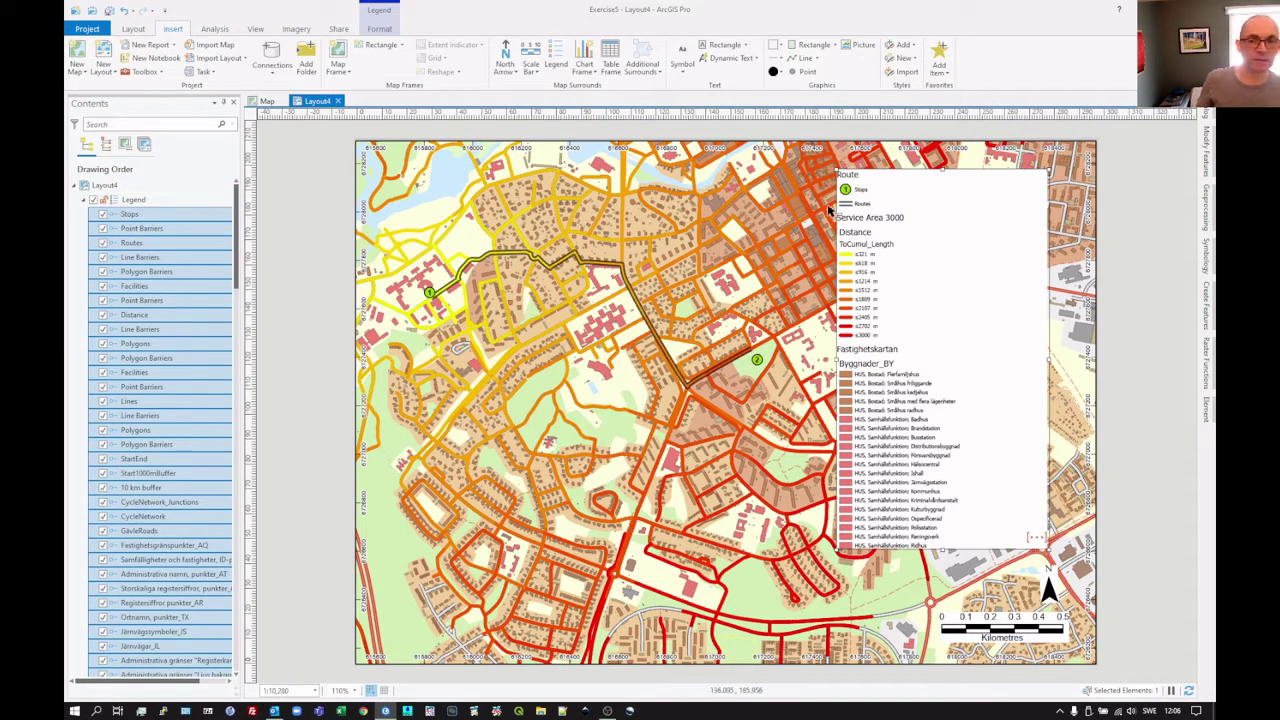
- Move the legend near the map's right edge and resize it into a tall single column reaching the bottom of the map
drag(940, 260, 976, 255)
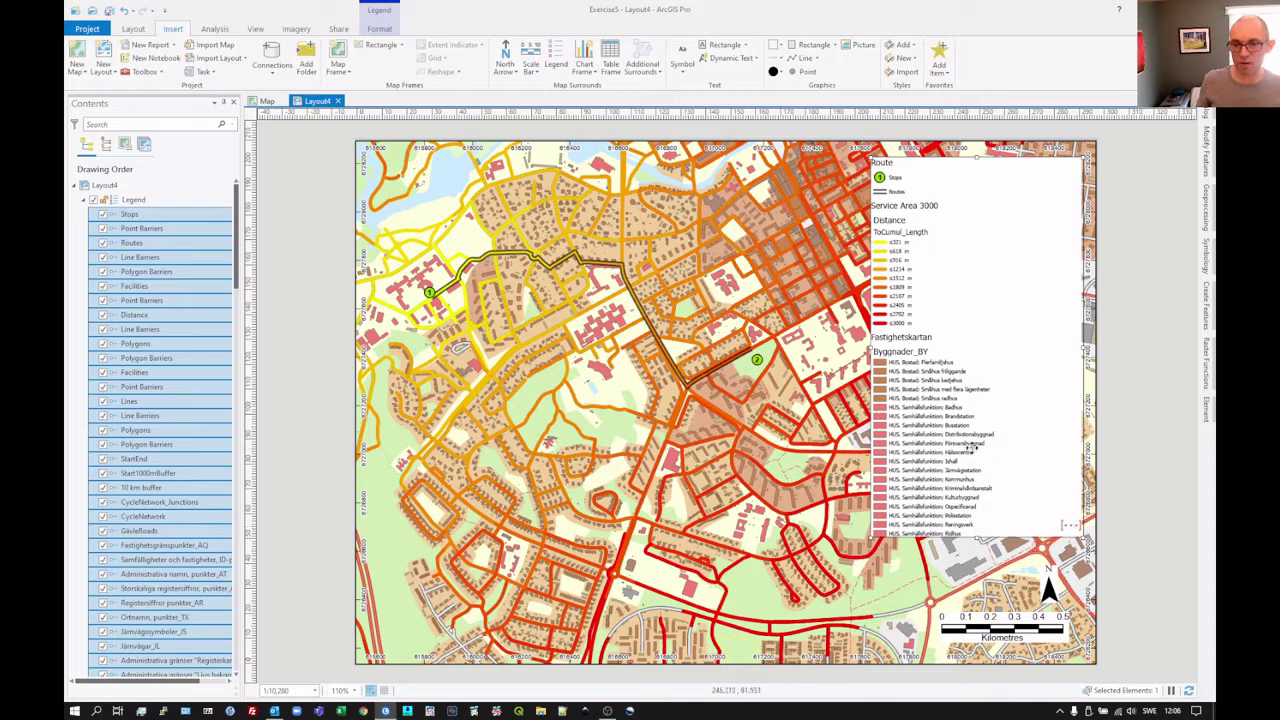
drag(976, 537, 981, 660)
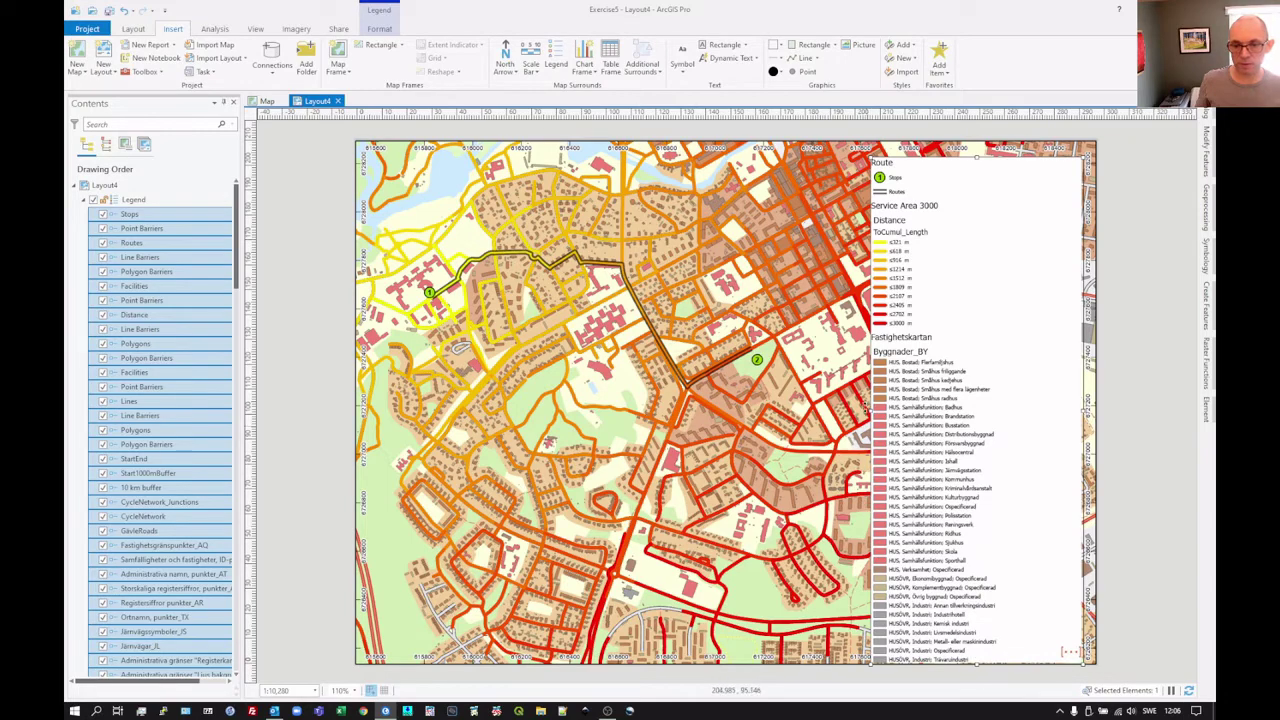
drag(870, 408, 600, 427)
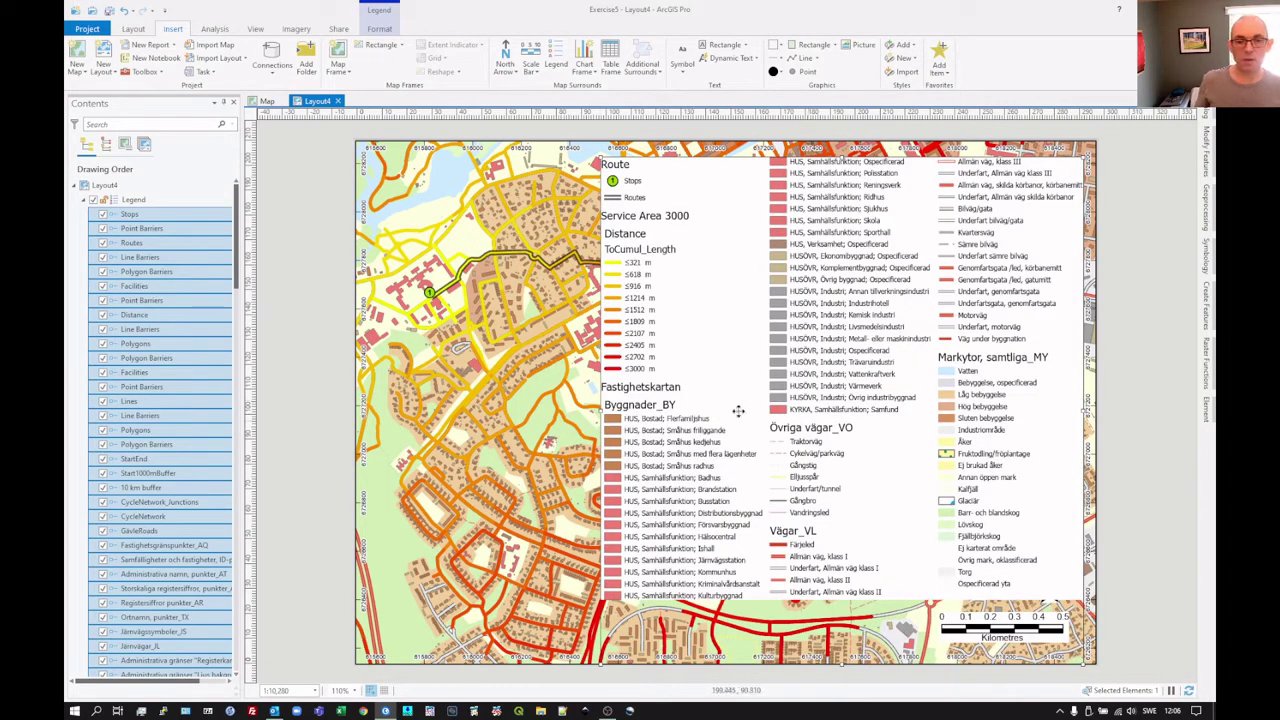
drag(601, 410, 889, 398)
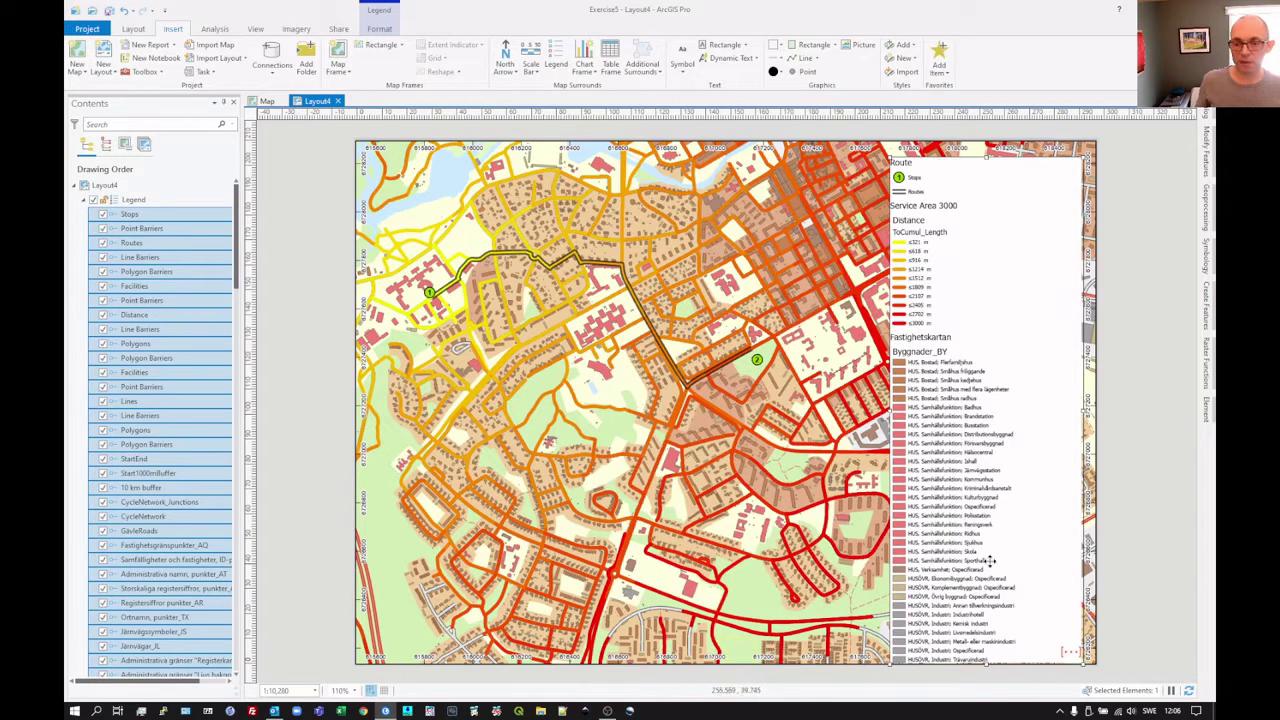
- Set all legend items to only show features visible in the map extent
right_click(949, 315)
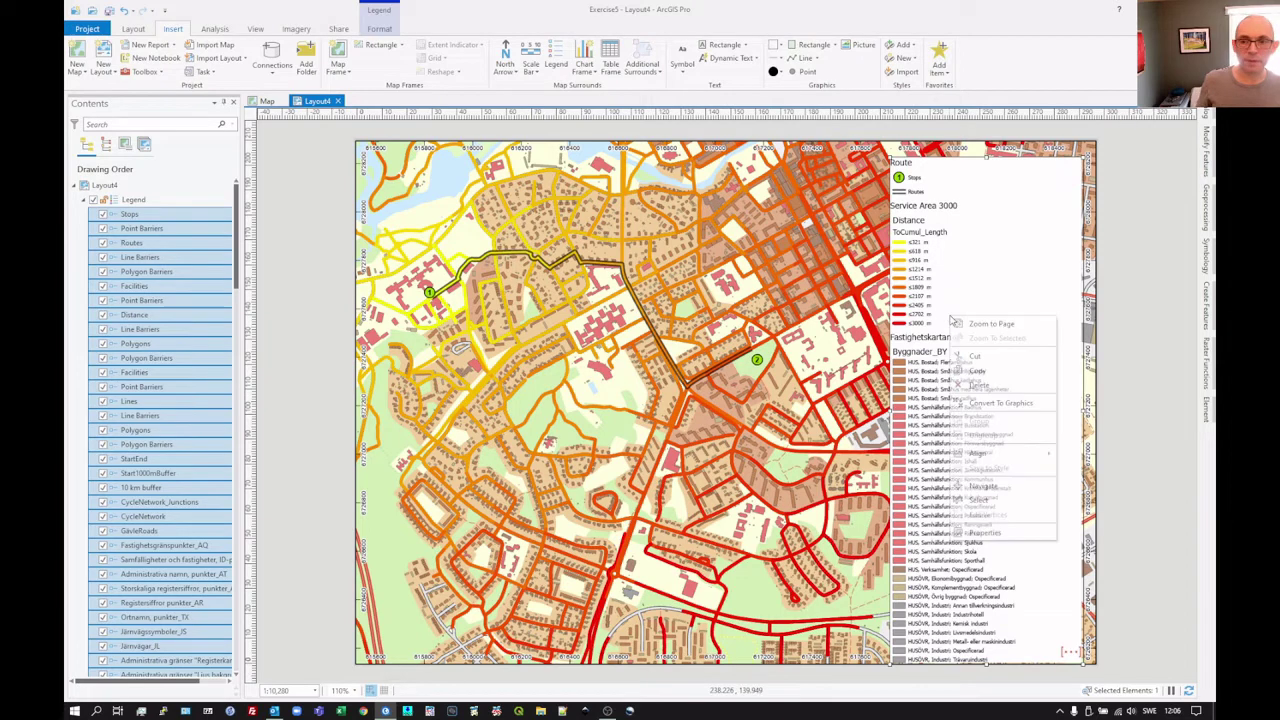
click(981, 533)
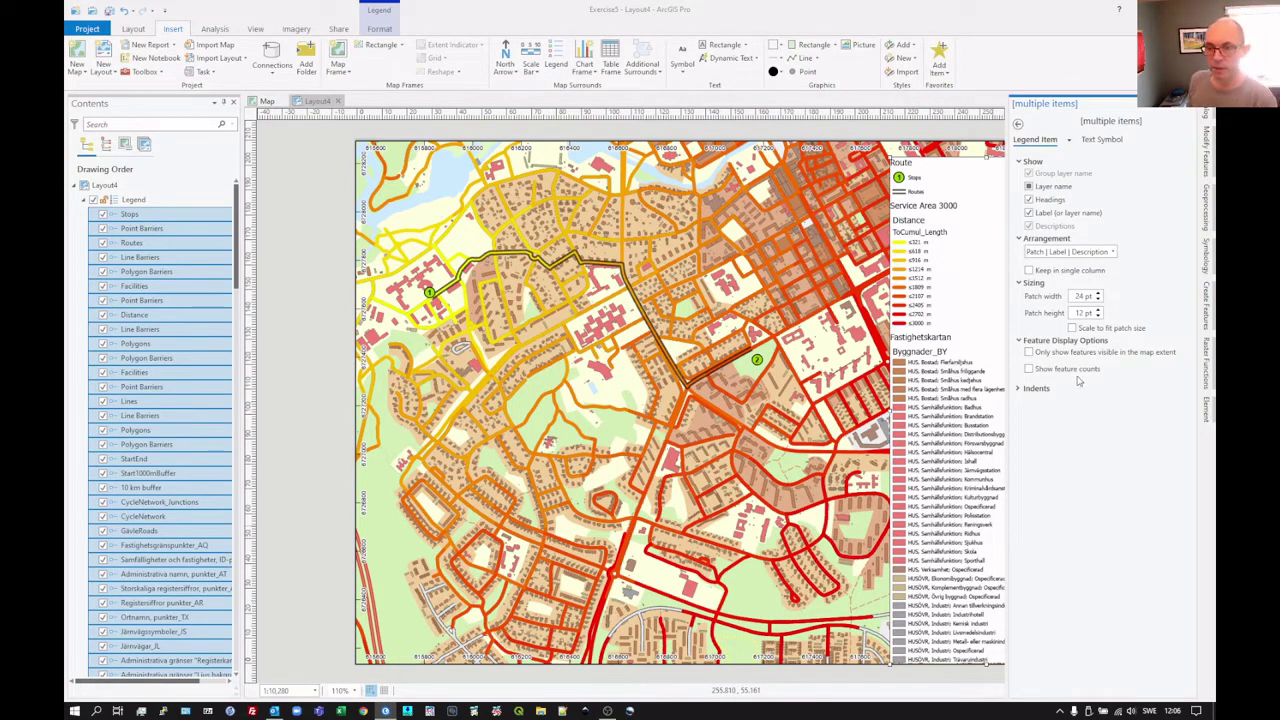
click(1029, 353)
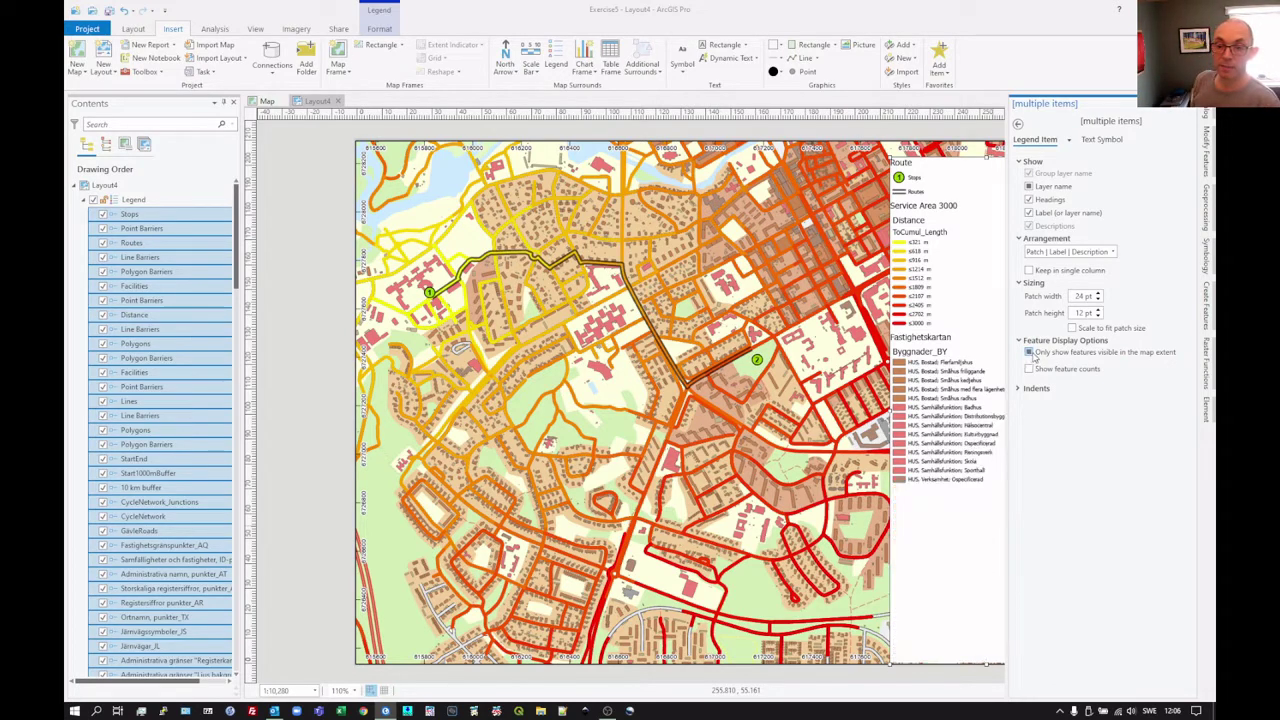
click(965, 250)
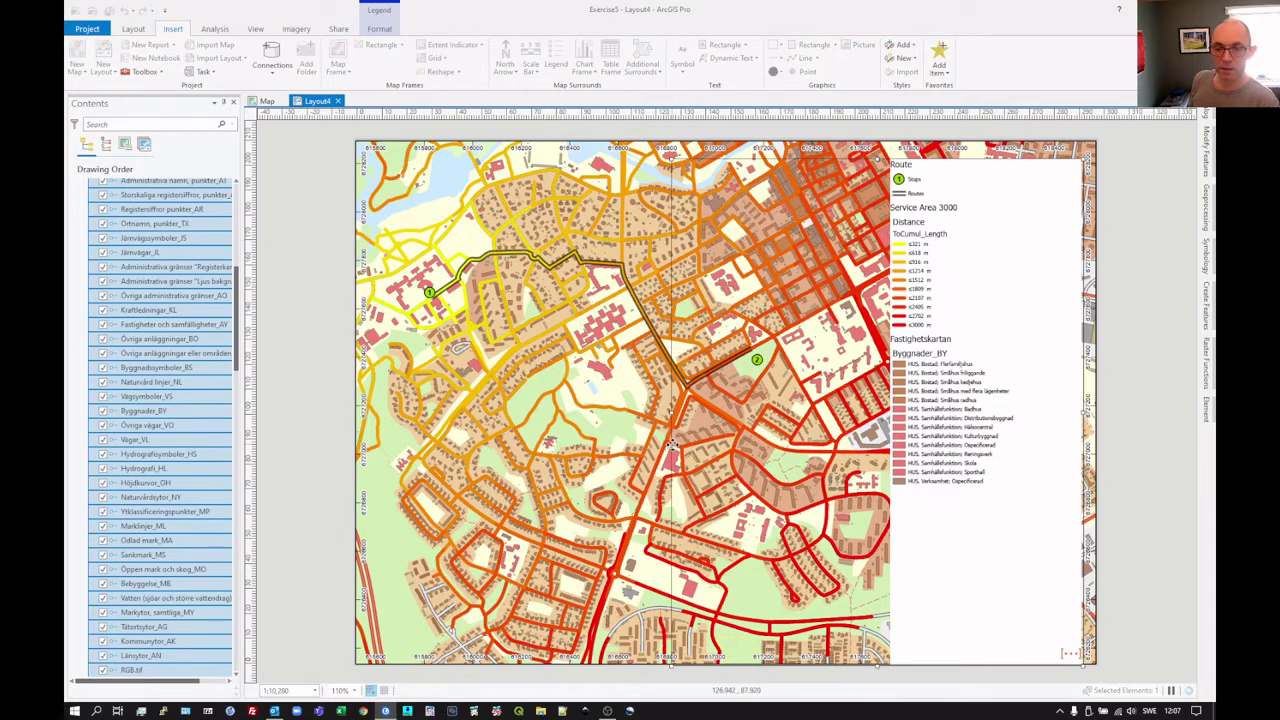
- Try a two-column width for the legend, and shrink it back to a narrow single column
drag(675, 452, 675, 448)
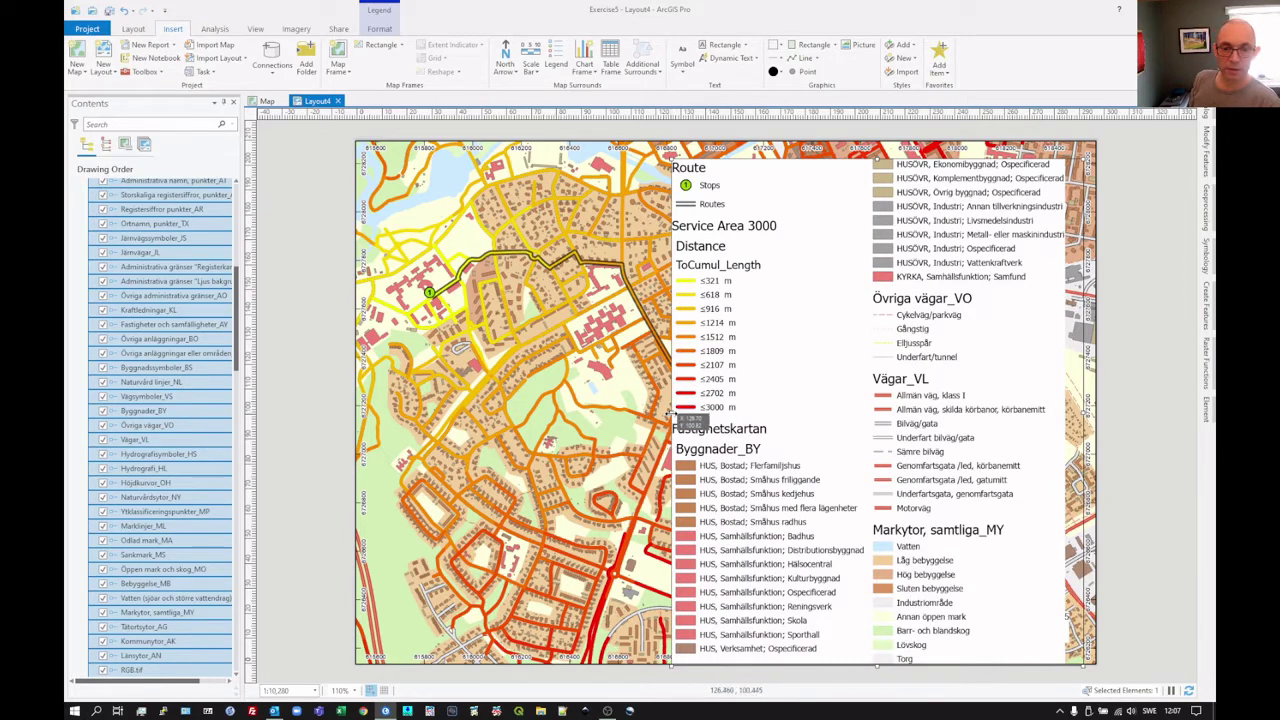
drag(932, 379, 933, 380)
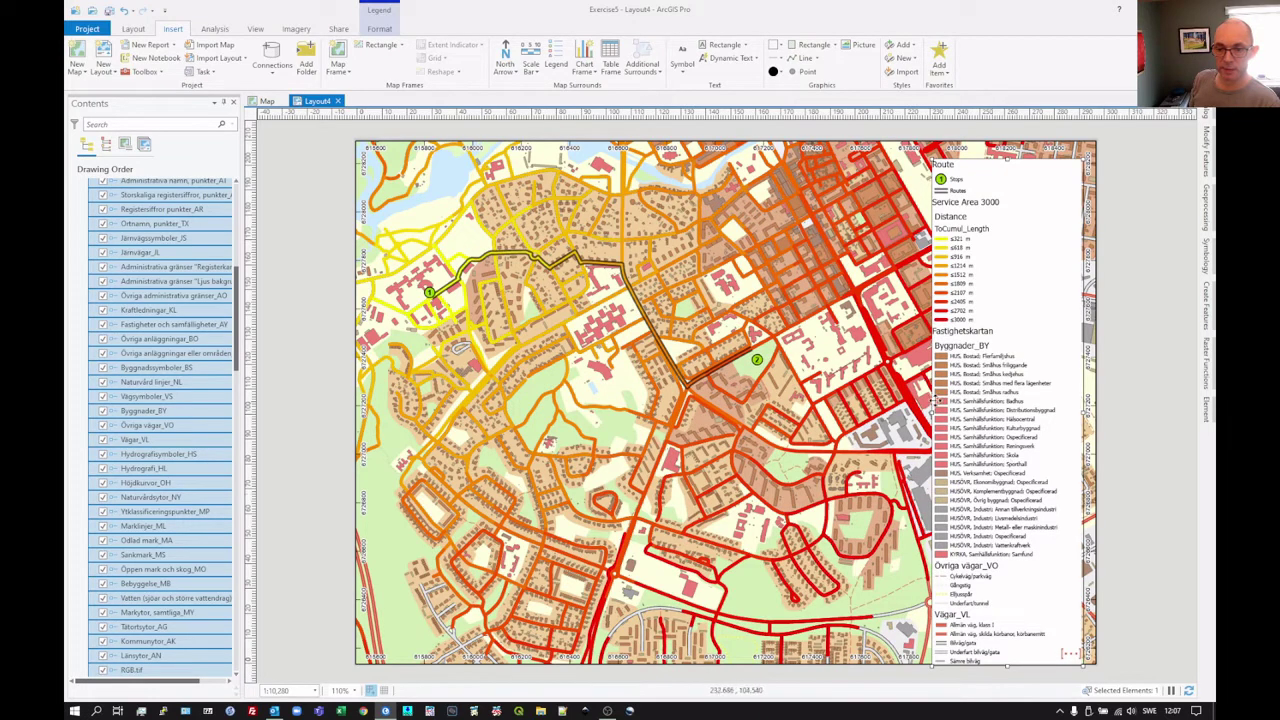
drag(932, 408, 922, 412)
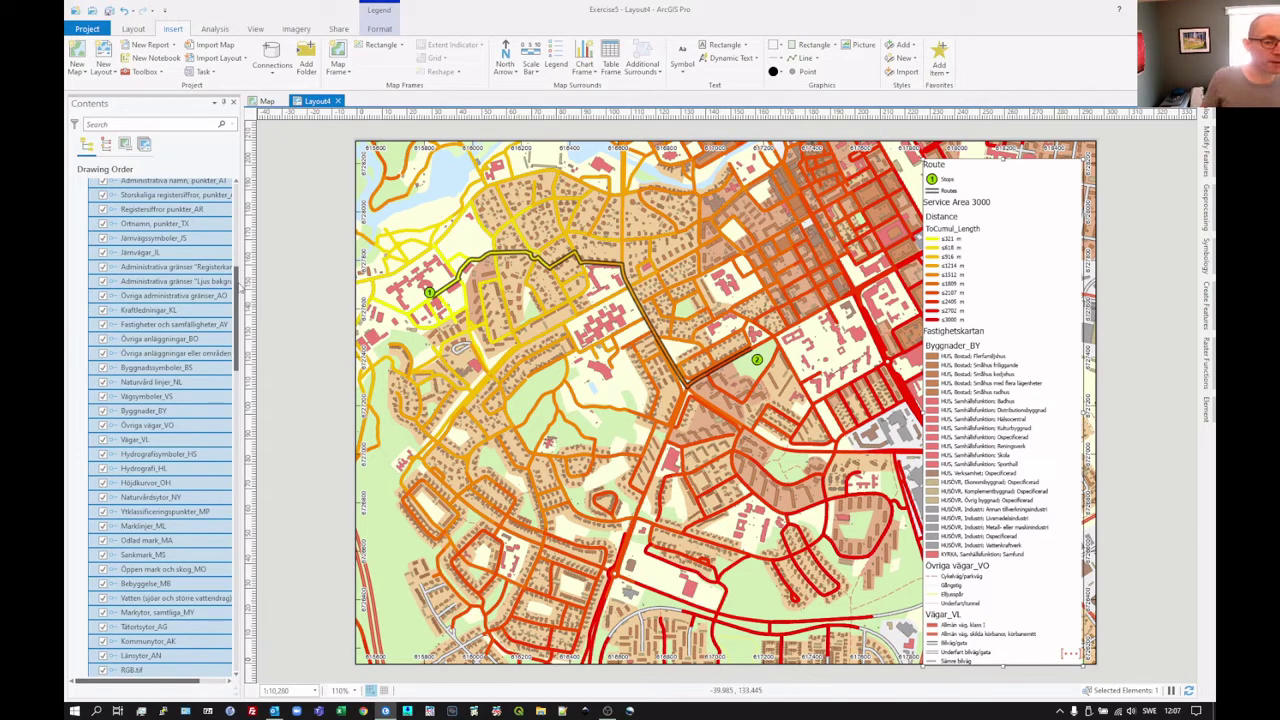
- Hide the Stops item in the legend and turn it back on
drag(241, 287, 238, 205)
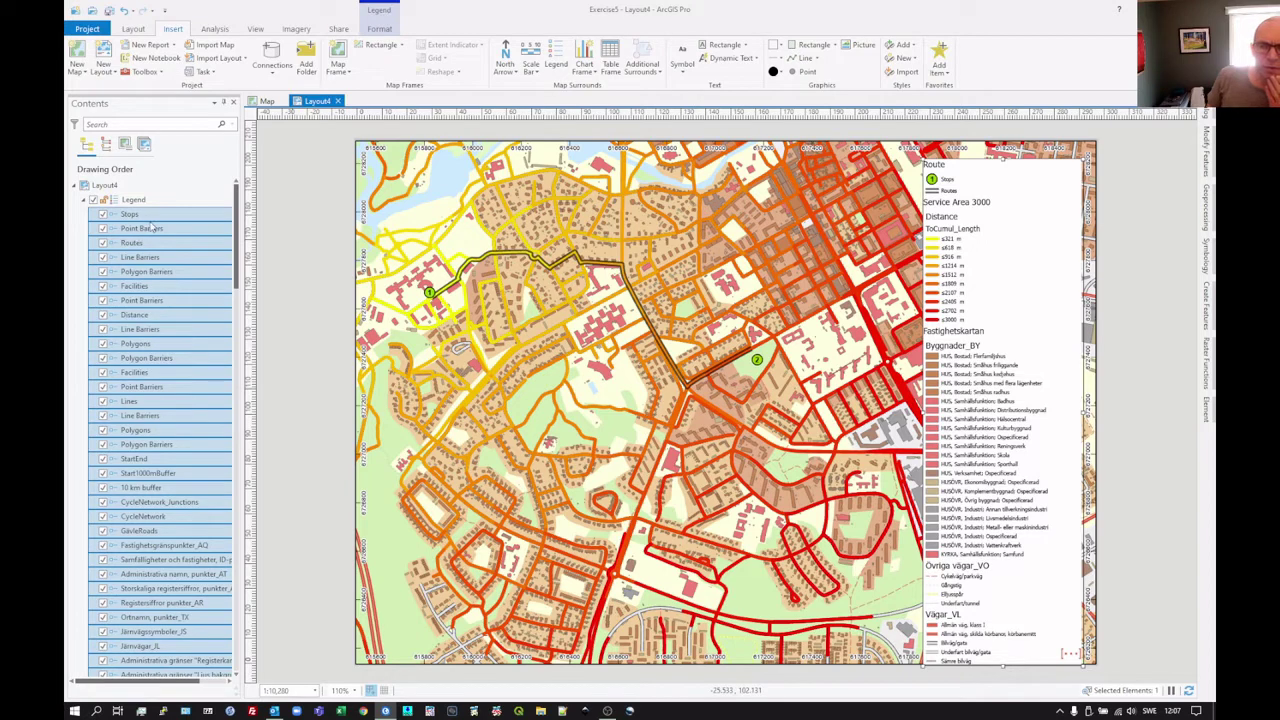
click(103, 217)
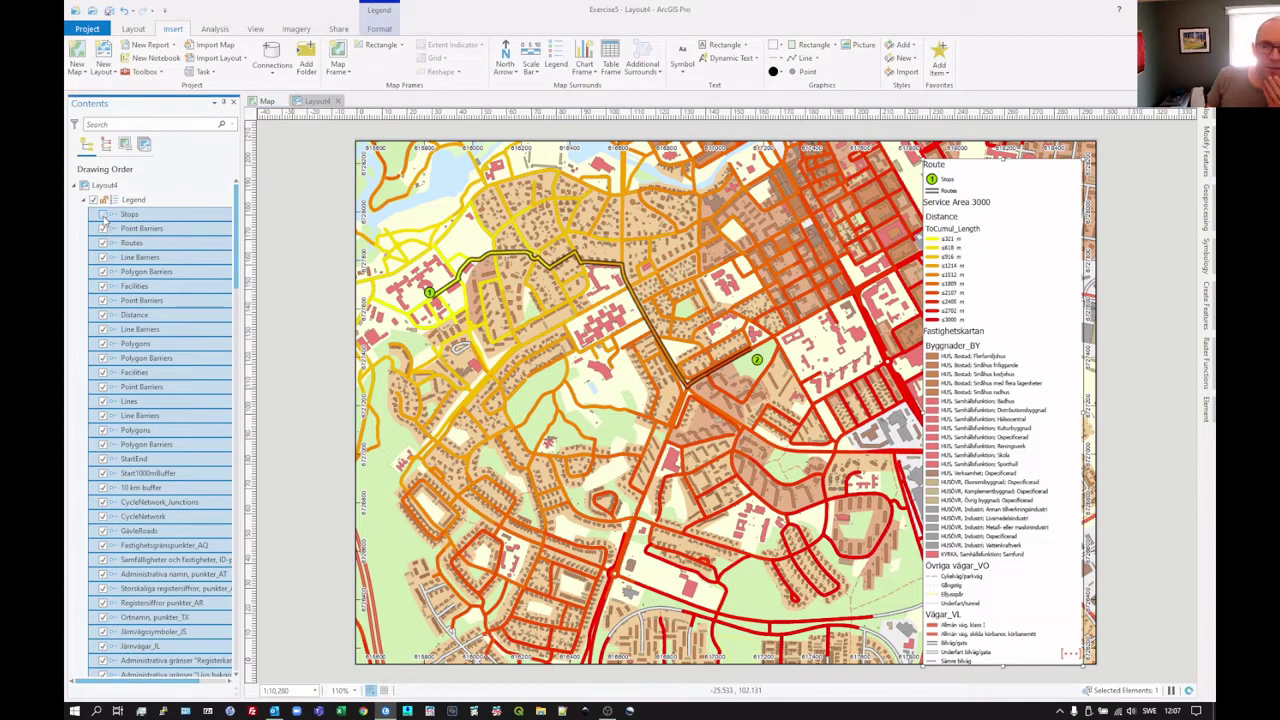
click(103, 215)
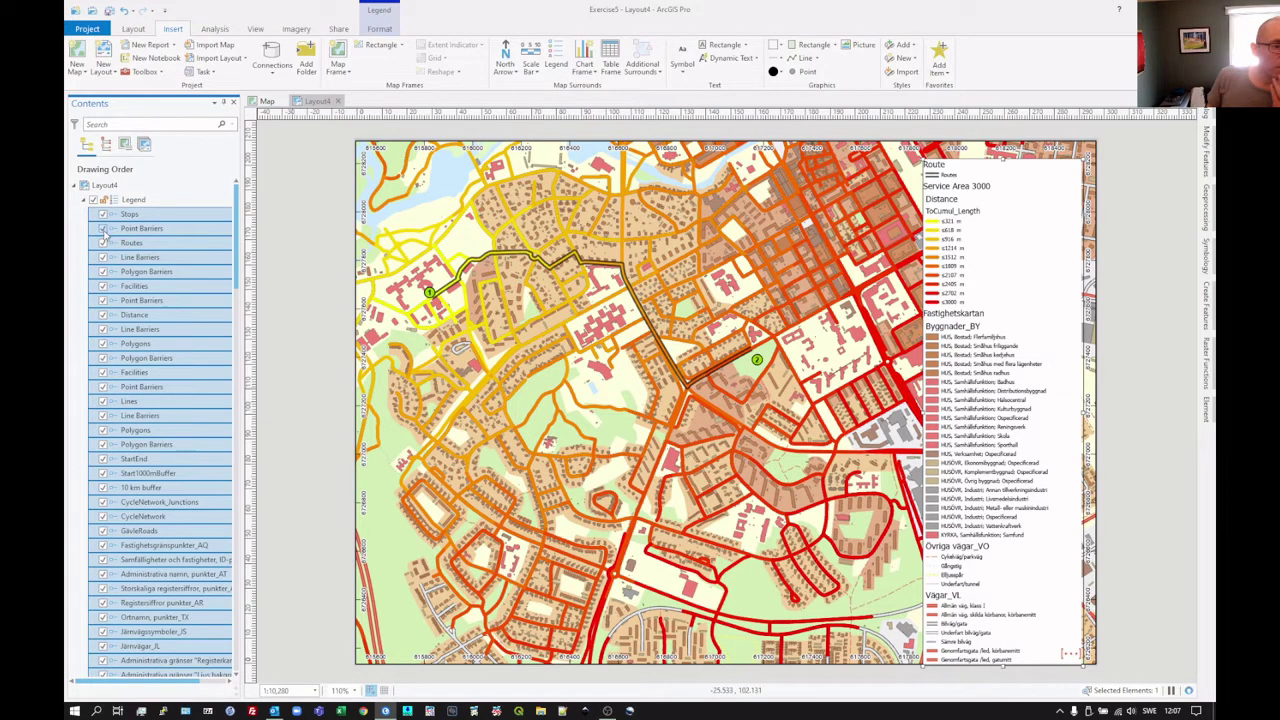
- Remove the Point Barriers item between Stops and Routes from the legend
click(145, 230)
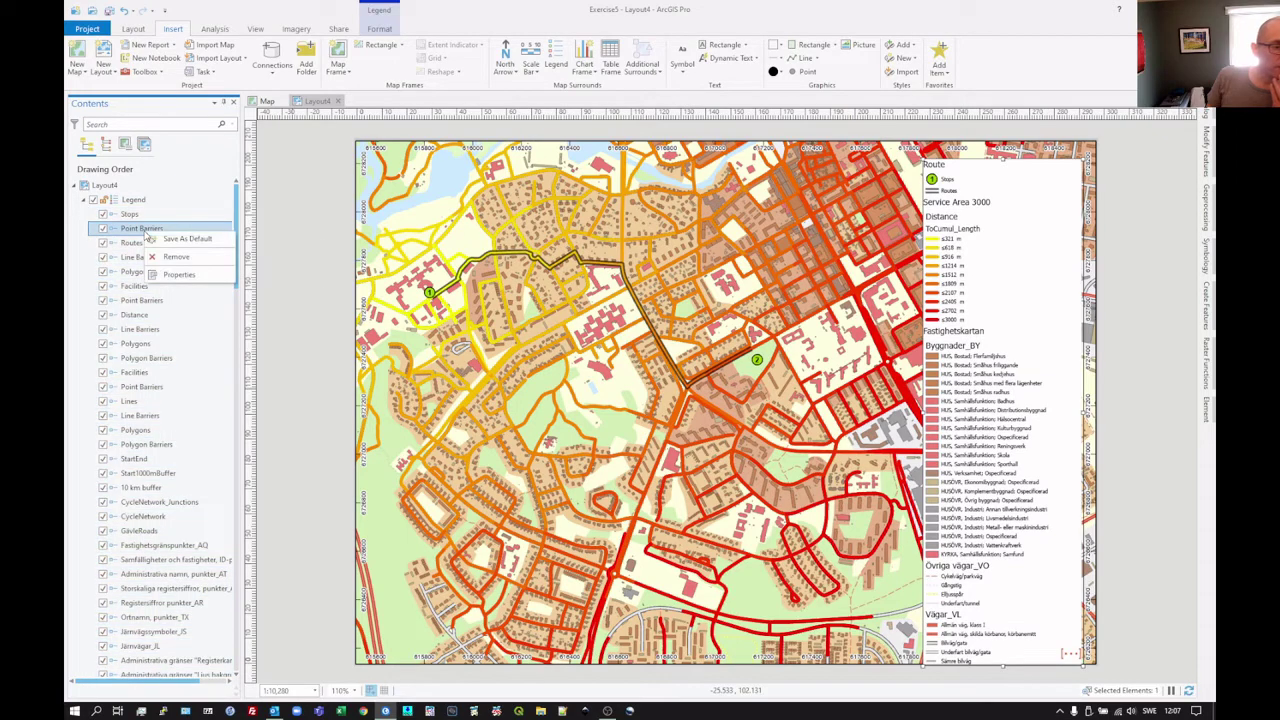
key(End)
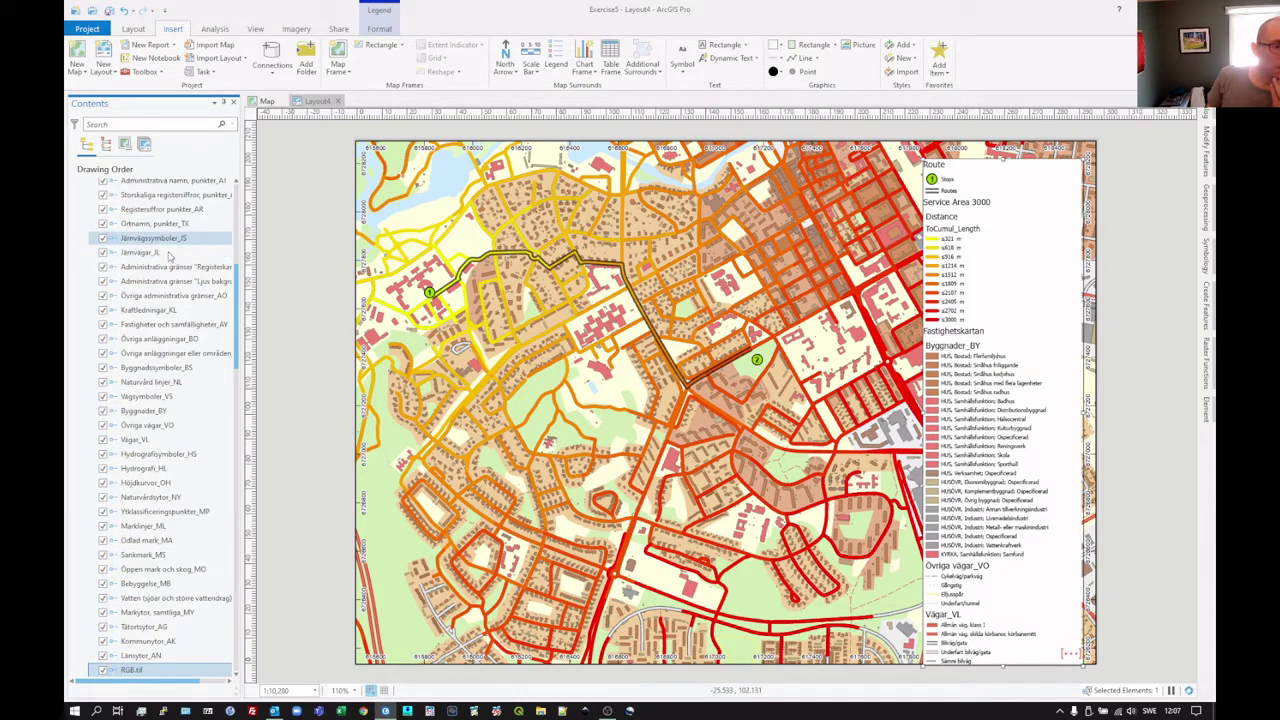
scroll(238, 310, up, 15)
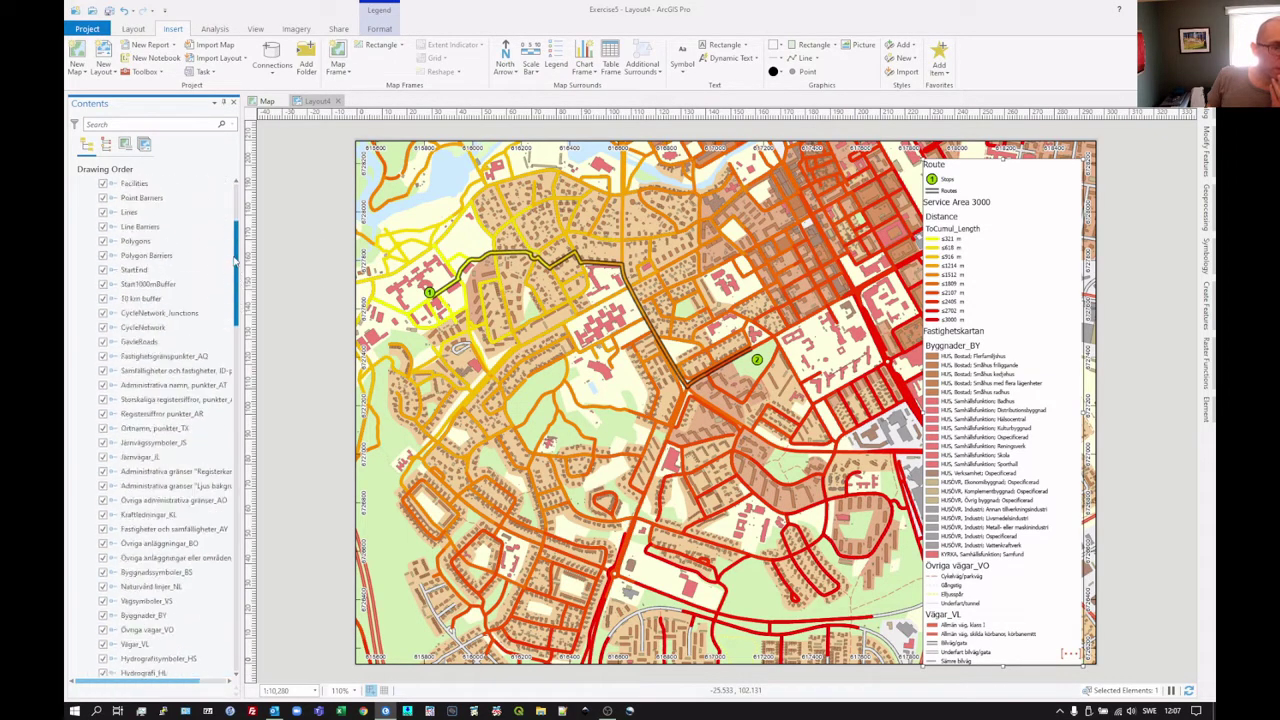
- Remove the Line Barriers, Polygon Barriers, Facilities and Point Barriers items between Routes and Distance from the legend
click(132, 229)
click(148, 245)
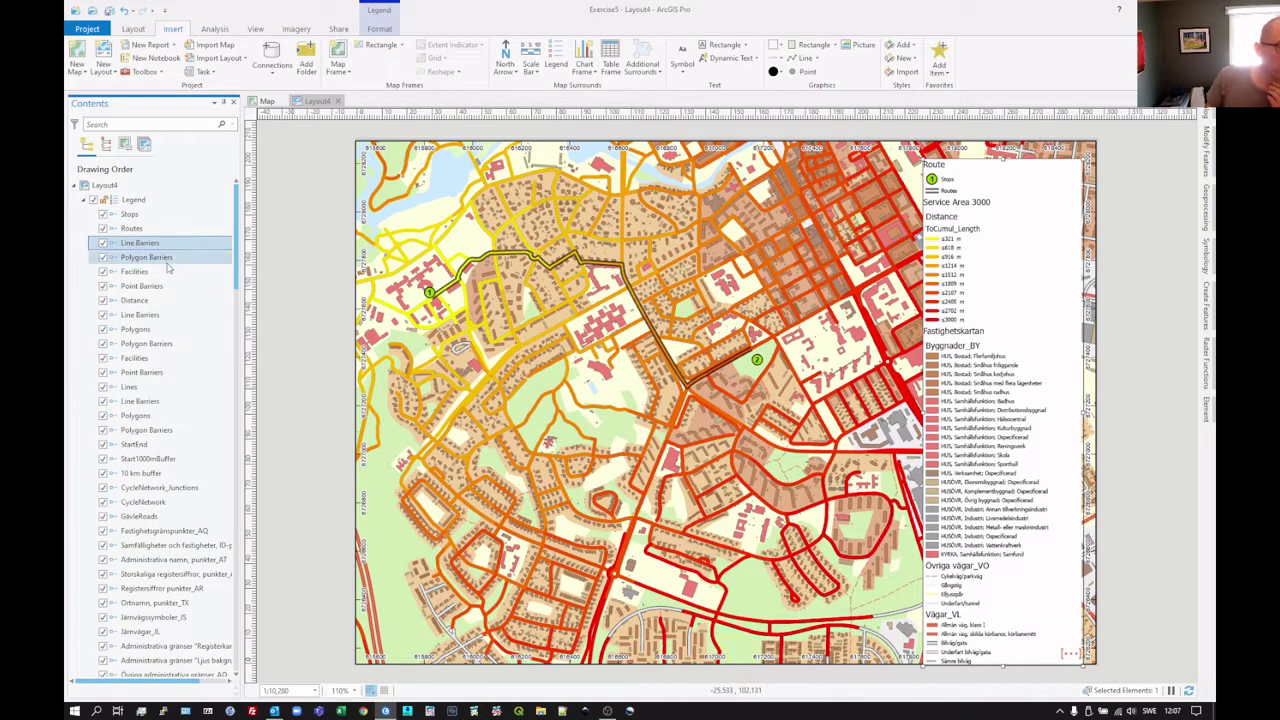
ctrl+click(143, 287)
shift+click(150, 288)
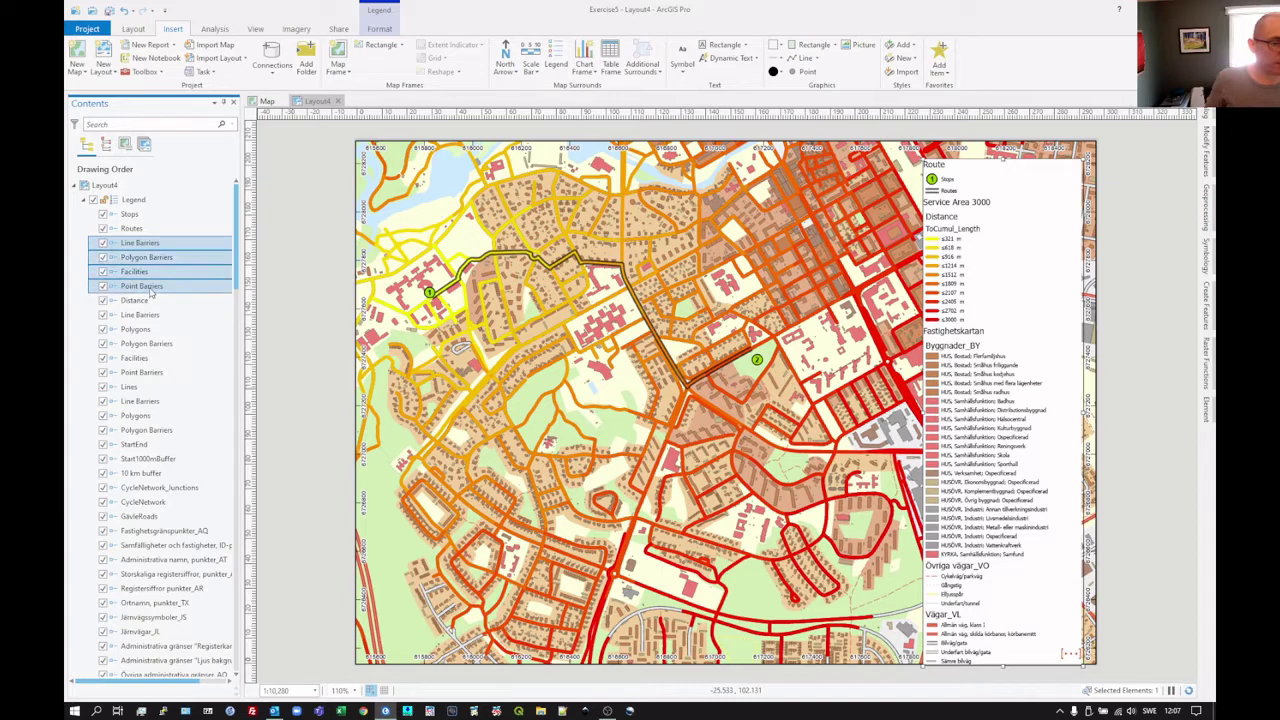
right_click(150, 290)
click(180, 315)
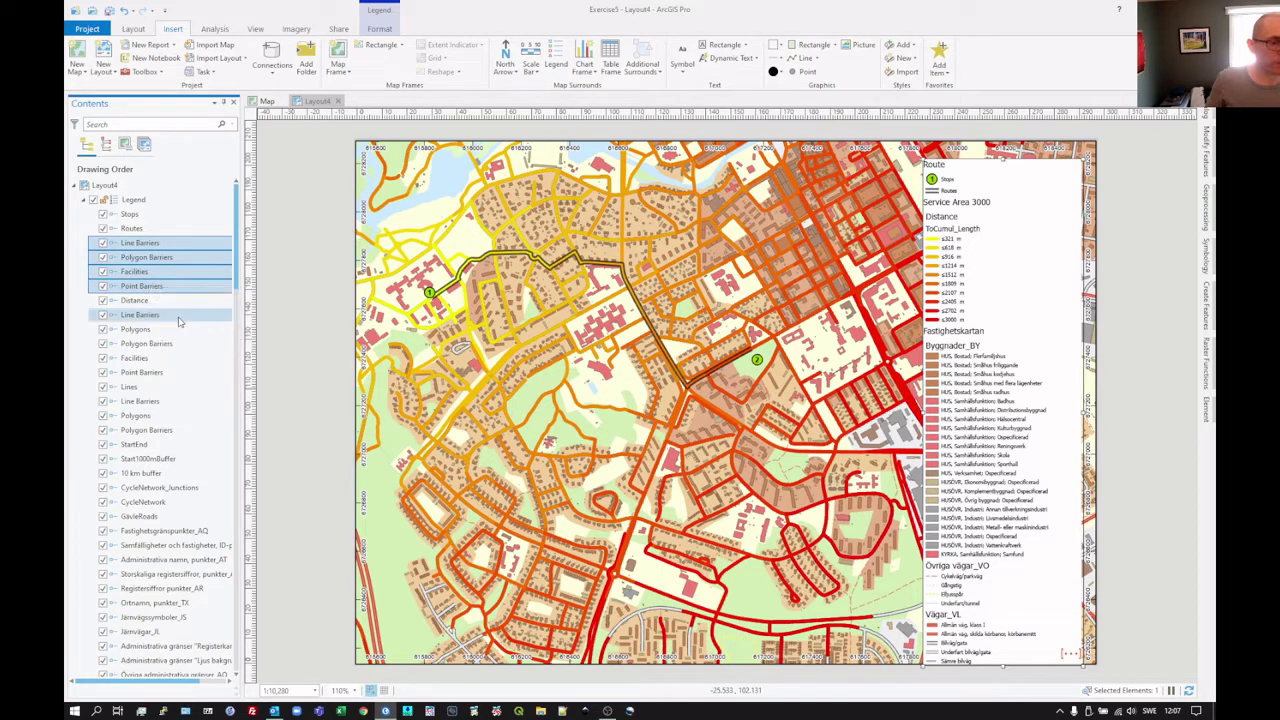
key(ctrl+z)
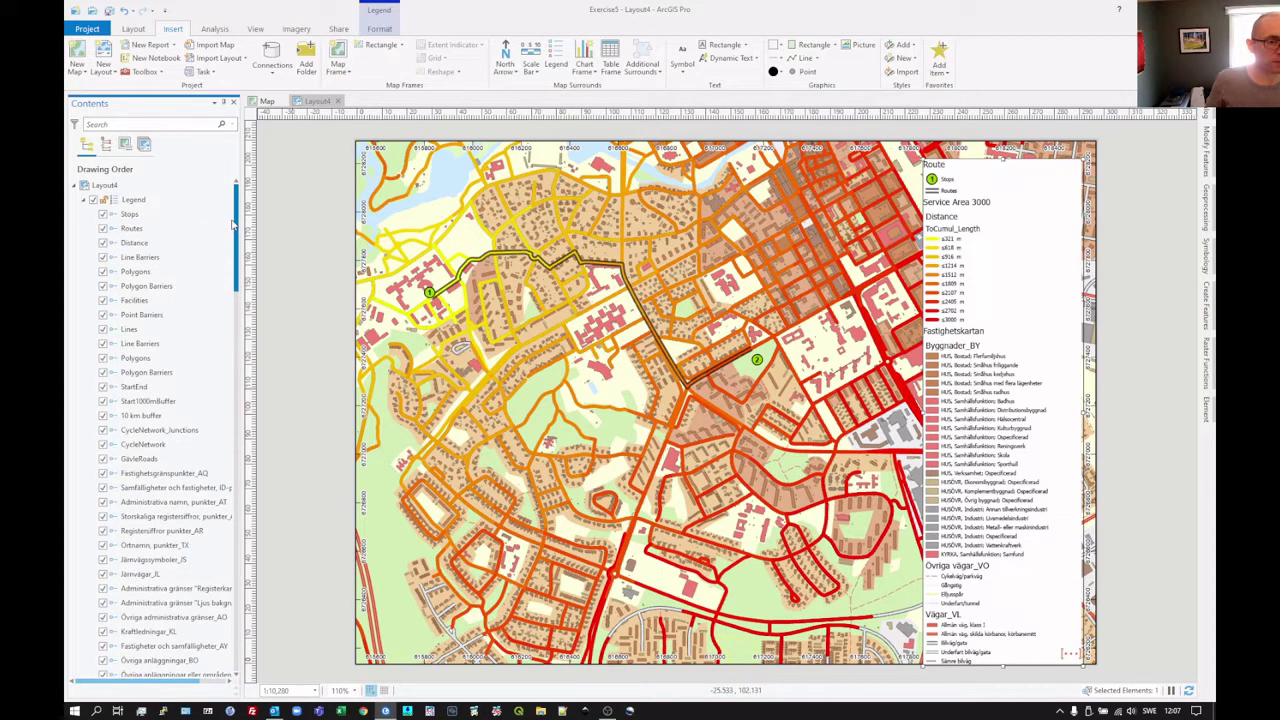
- Remove the legend items from the second Polygons entry through GävleRoads, including StartEnd, the buffers and the cycle network
click(140, 272)
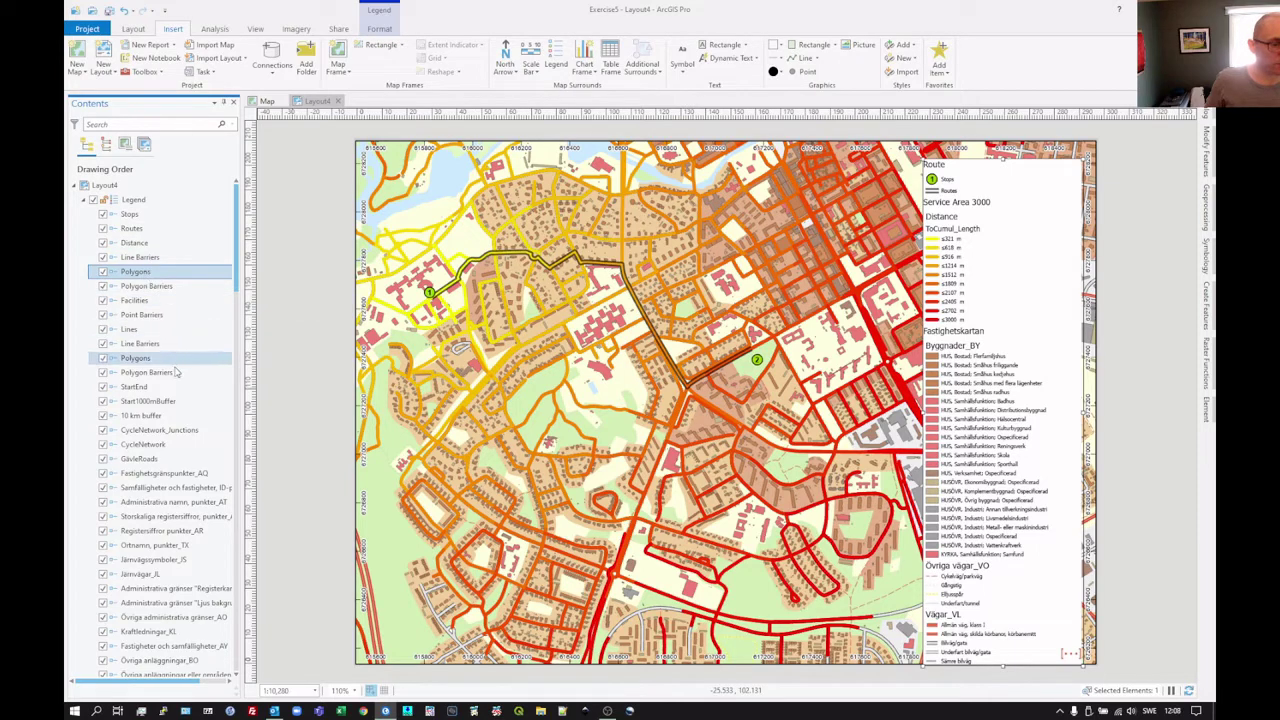
shift+click(158, 462)
right_click(159, 462)
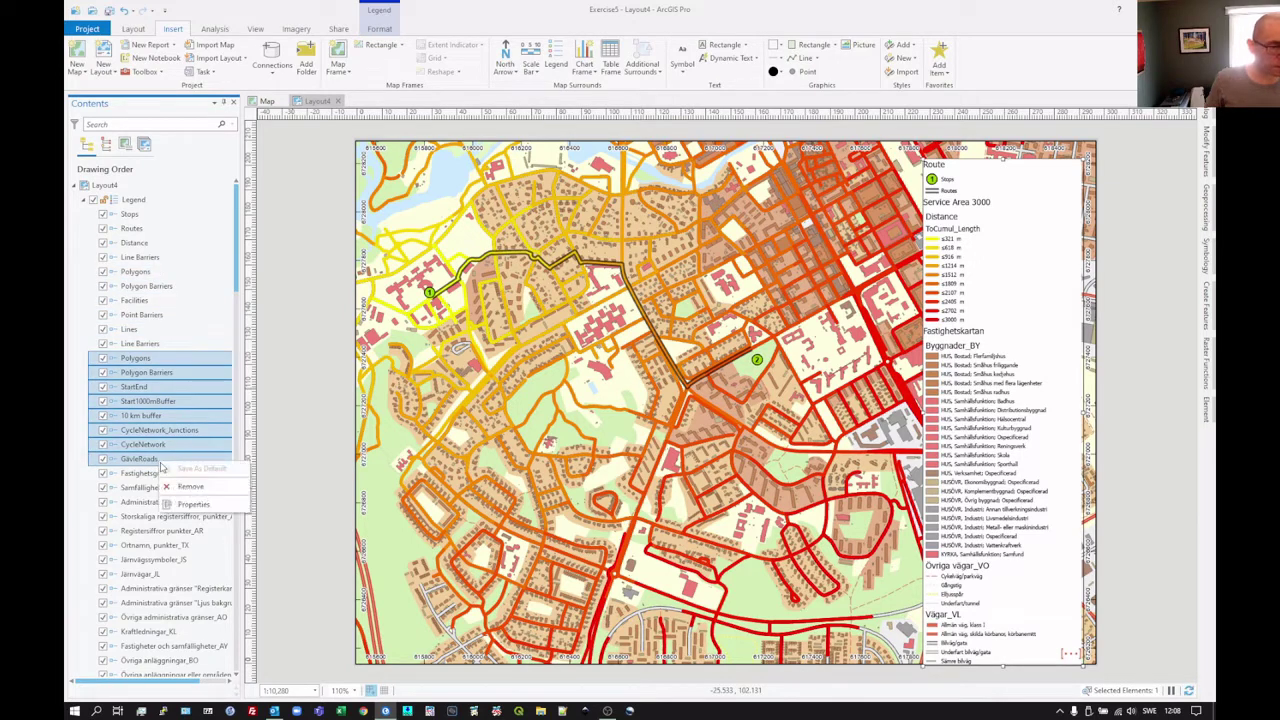
click(190, 486)
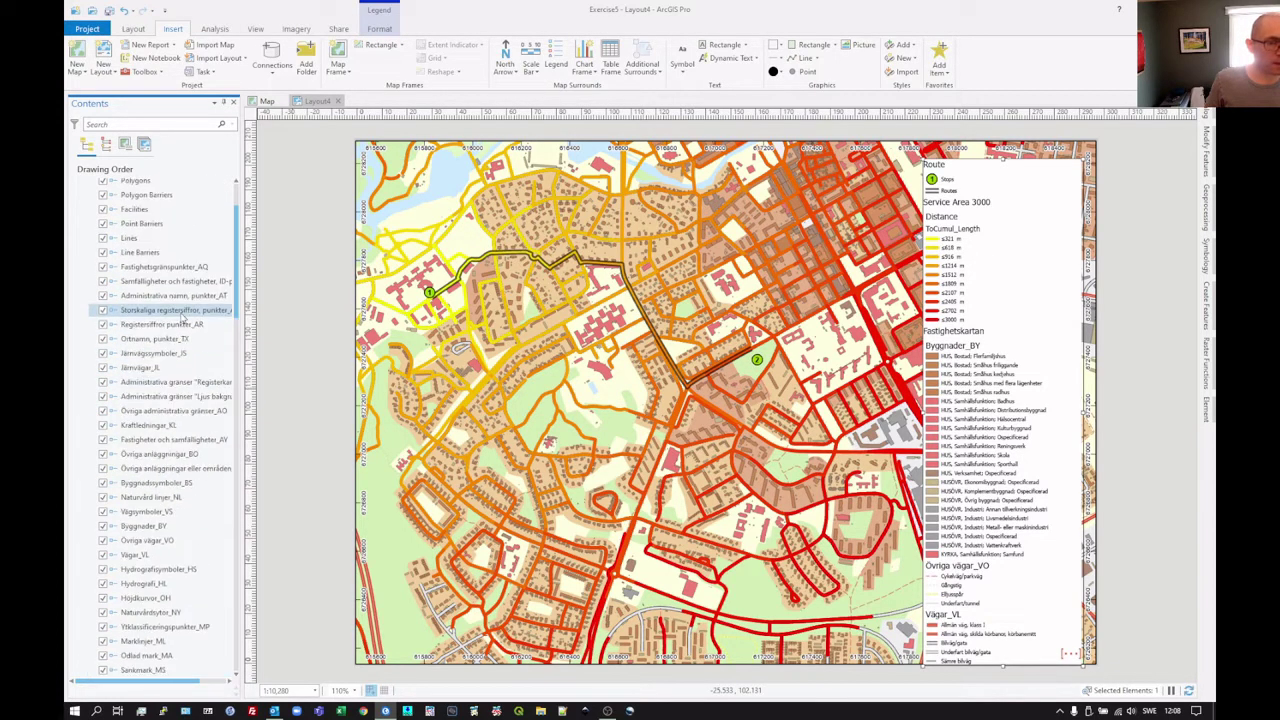
scroll(183, 316, up, 3)
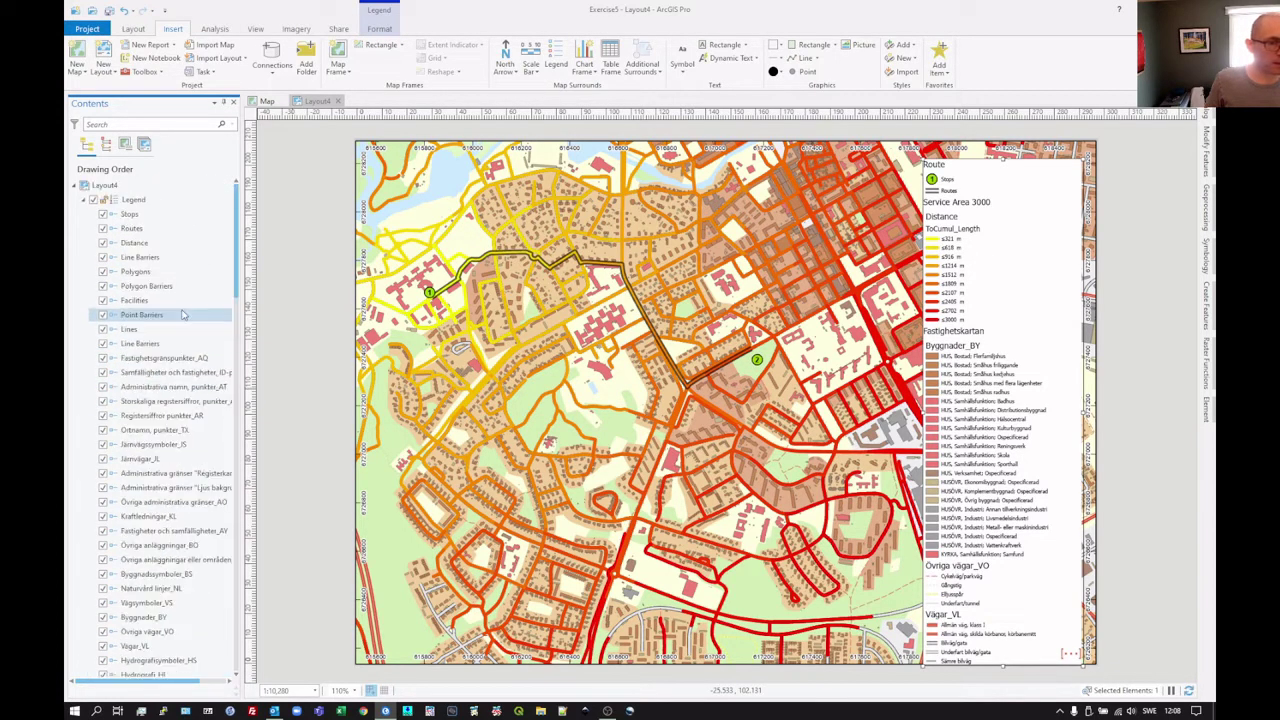
- Remove the remaining legend items from Line Barriers below Distance through the second Line Barriers, including Polygons, Facilities and Lines
click(140, 258)
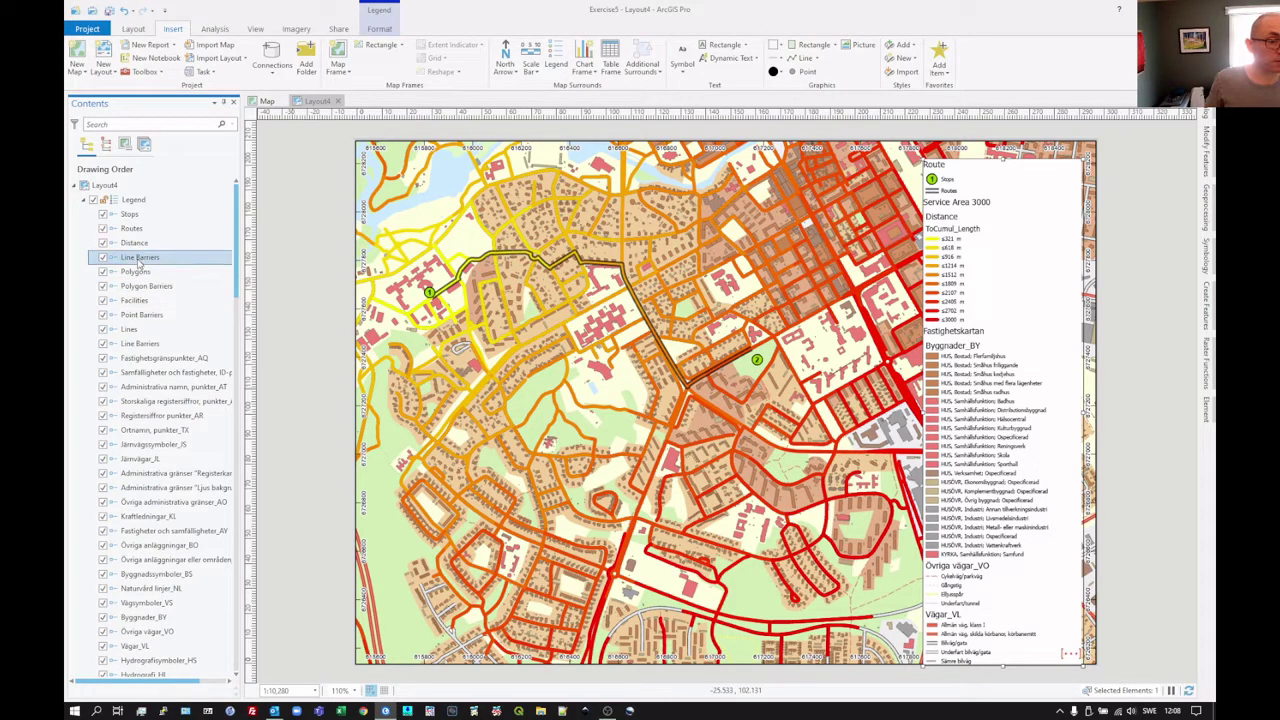
click(153, 345)
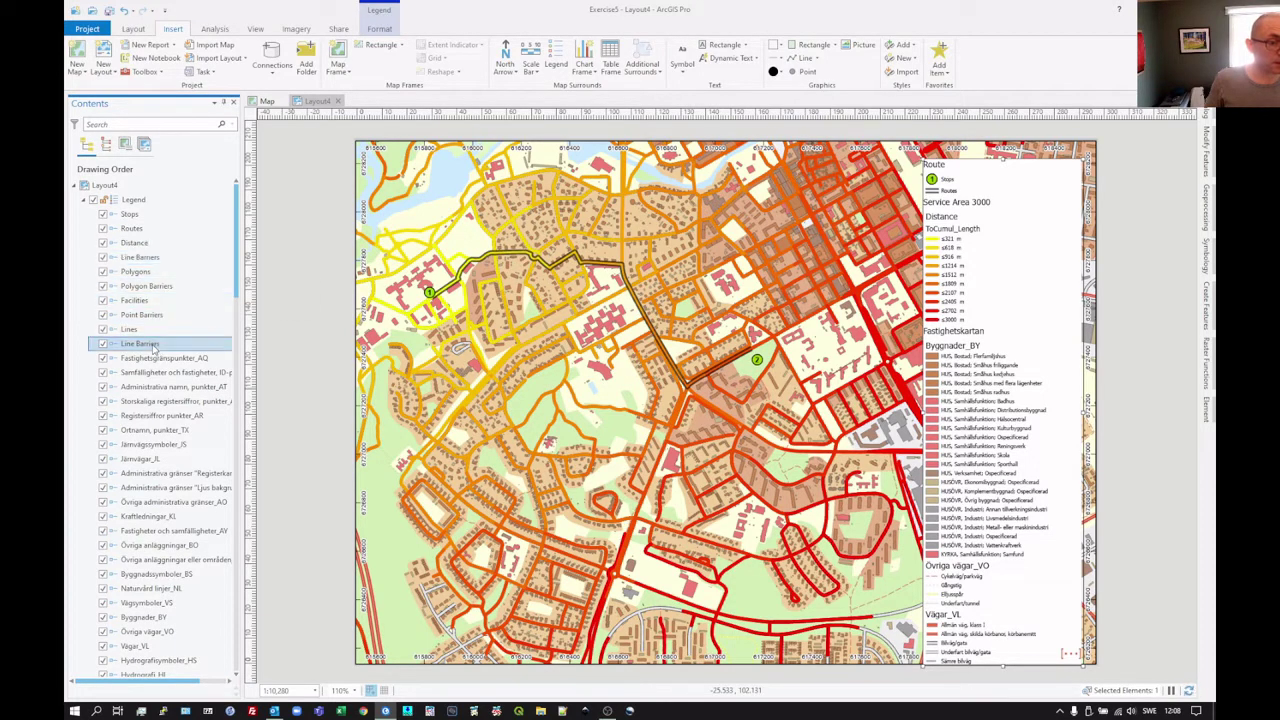
shift+click(129, 259)
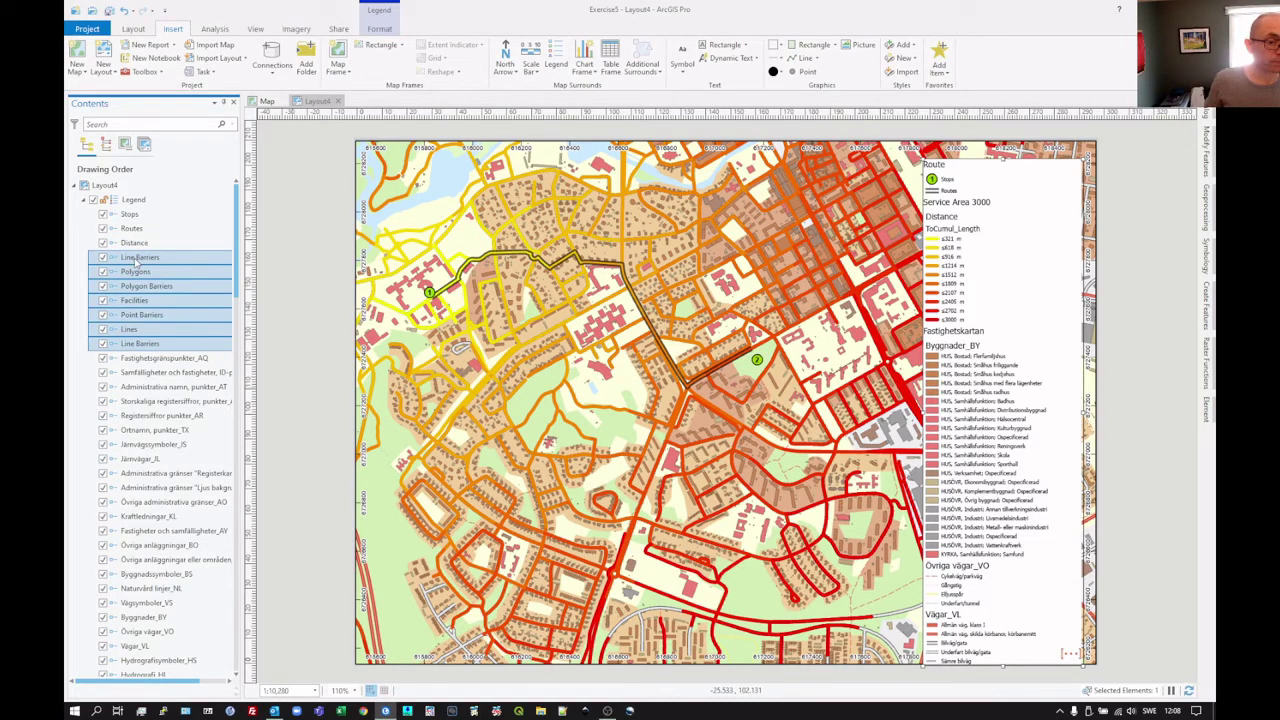
drag(138, 262, 158, 283)
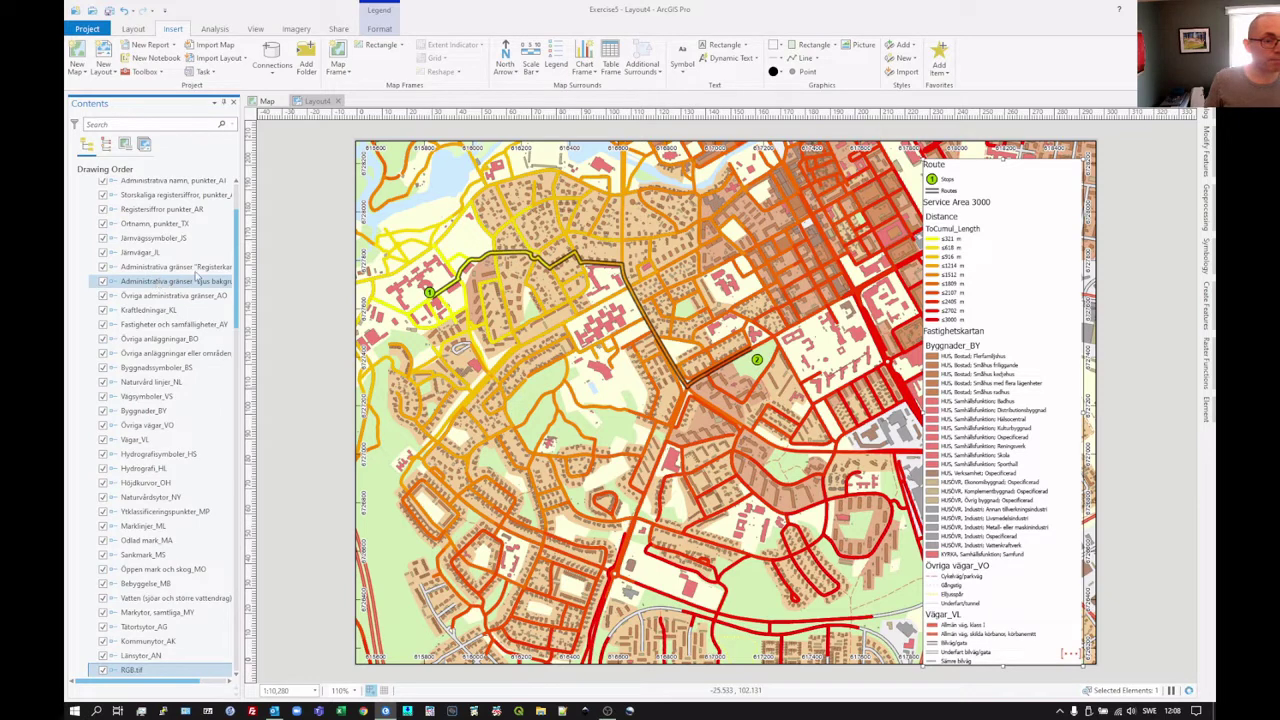
scroll(180, 268, up, 3)
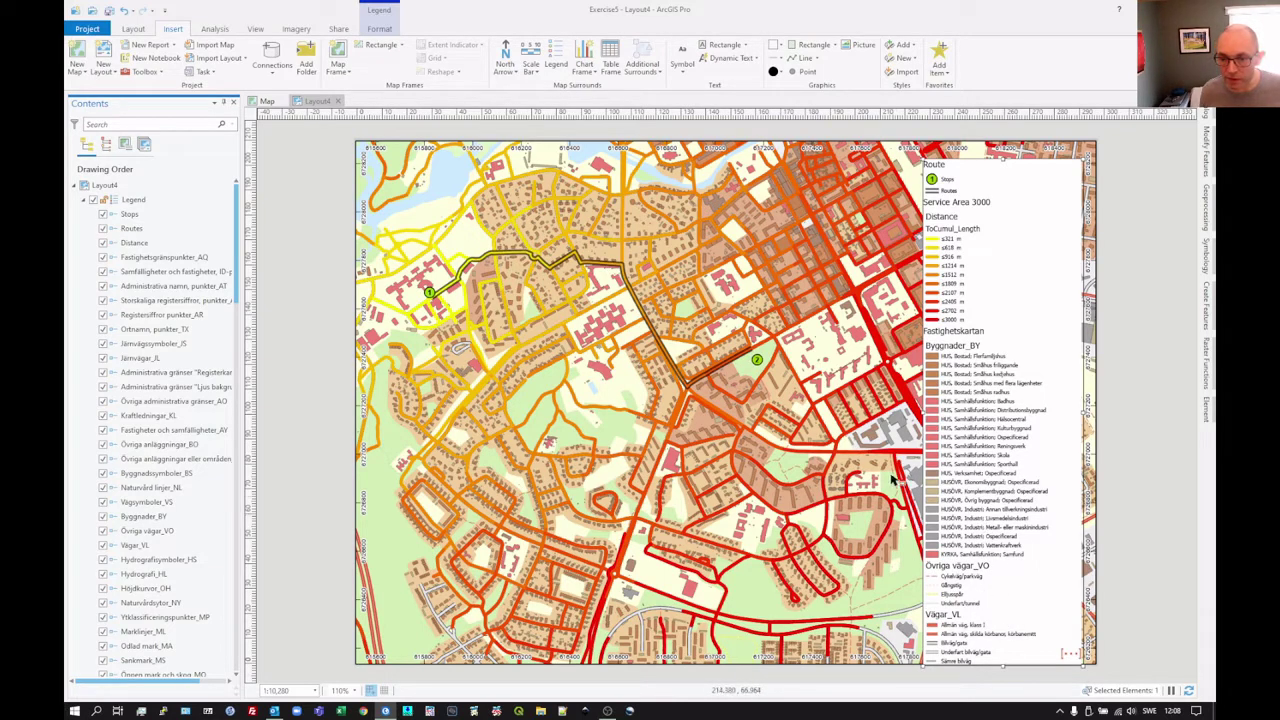
- Widen the legend to three columns and remove its items from Fastighetsgränspunkter_AQ through Vägsymboler_VS
click(920, 400)
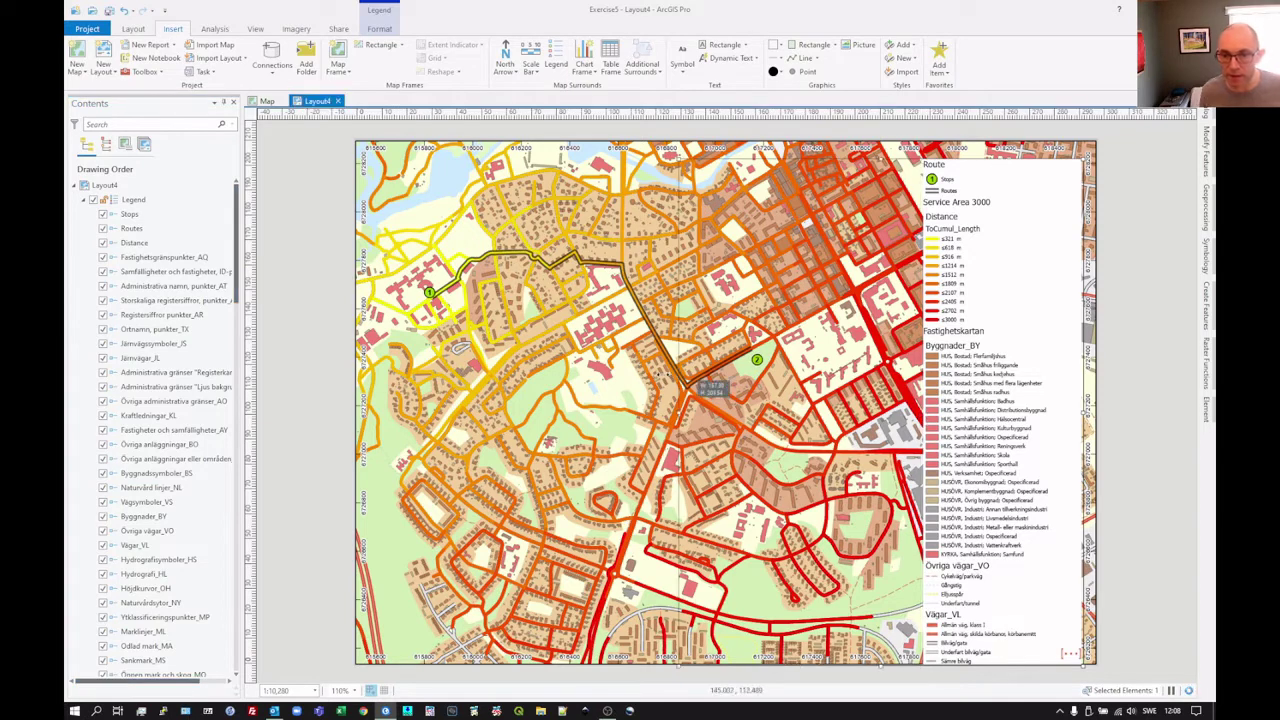
drag(514, 385, 511, 381)
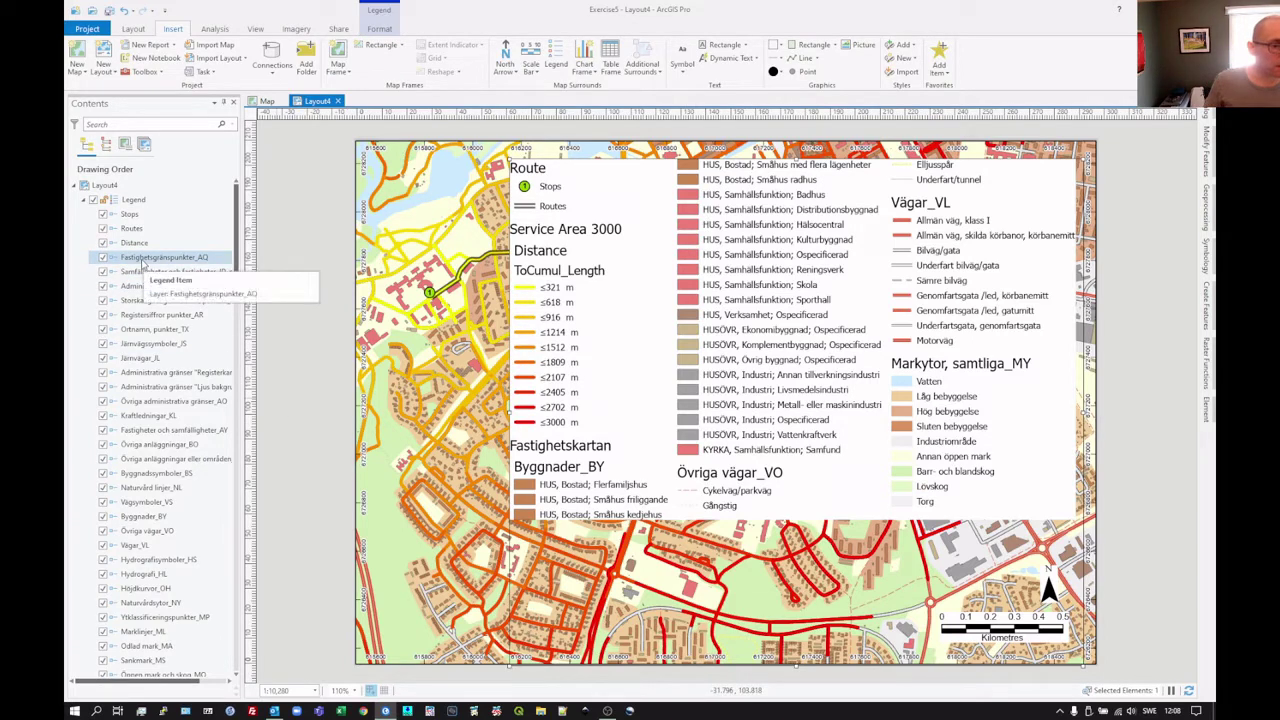
click(143, 262)
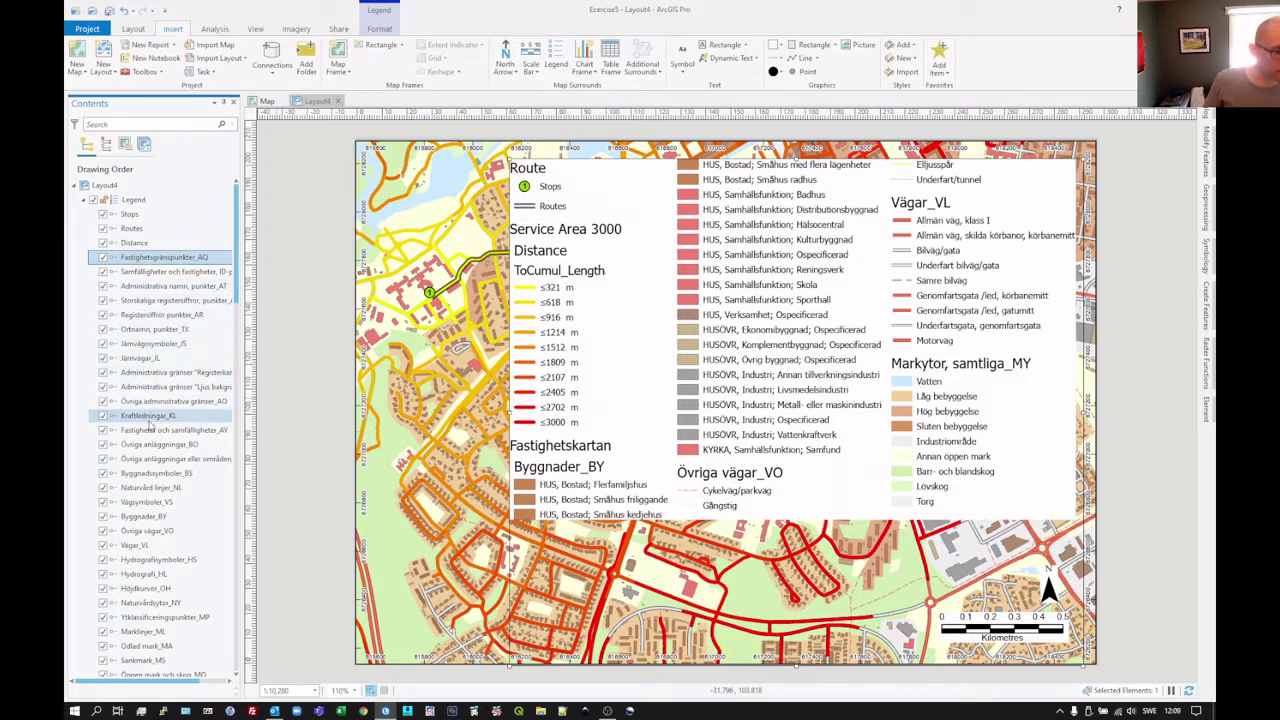
shift+click(147, 502)
right_click(147, 505)
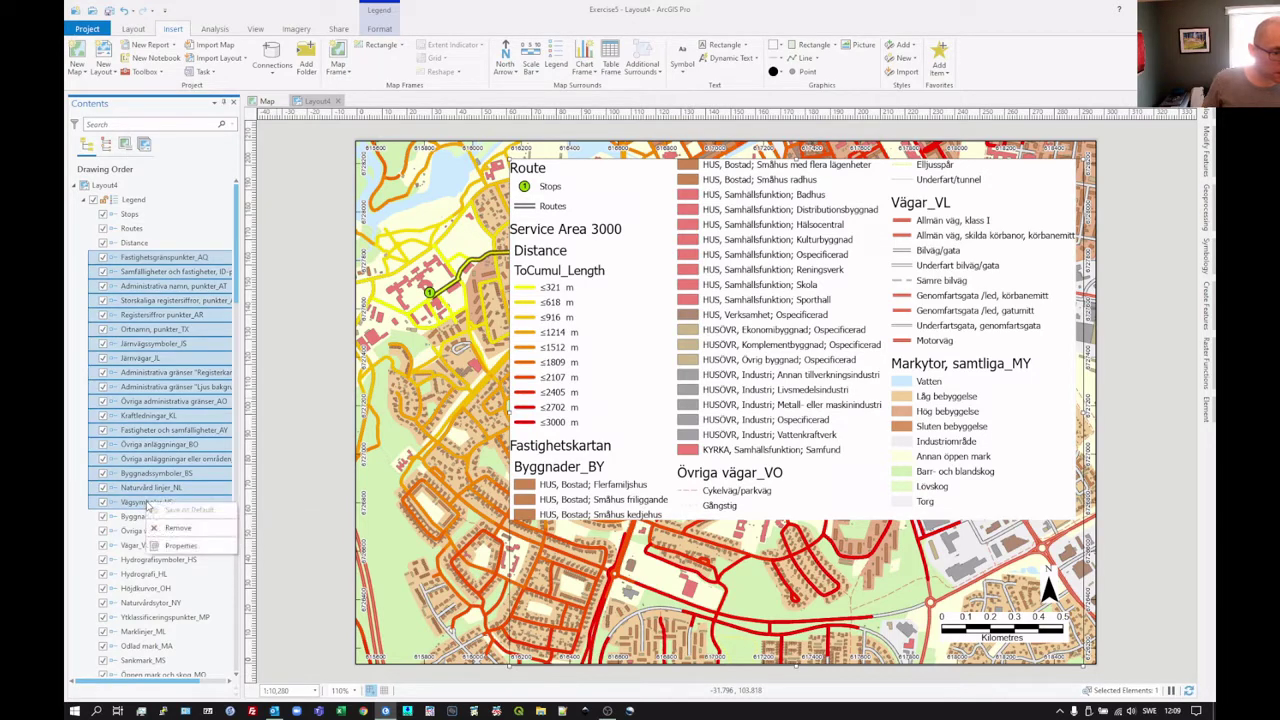
click(174, 527)
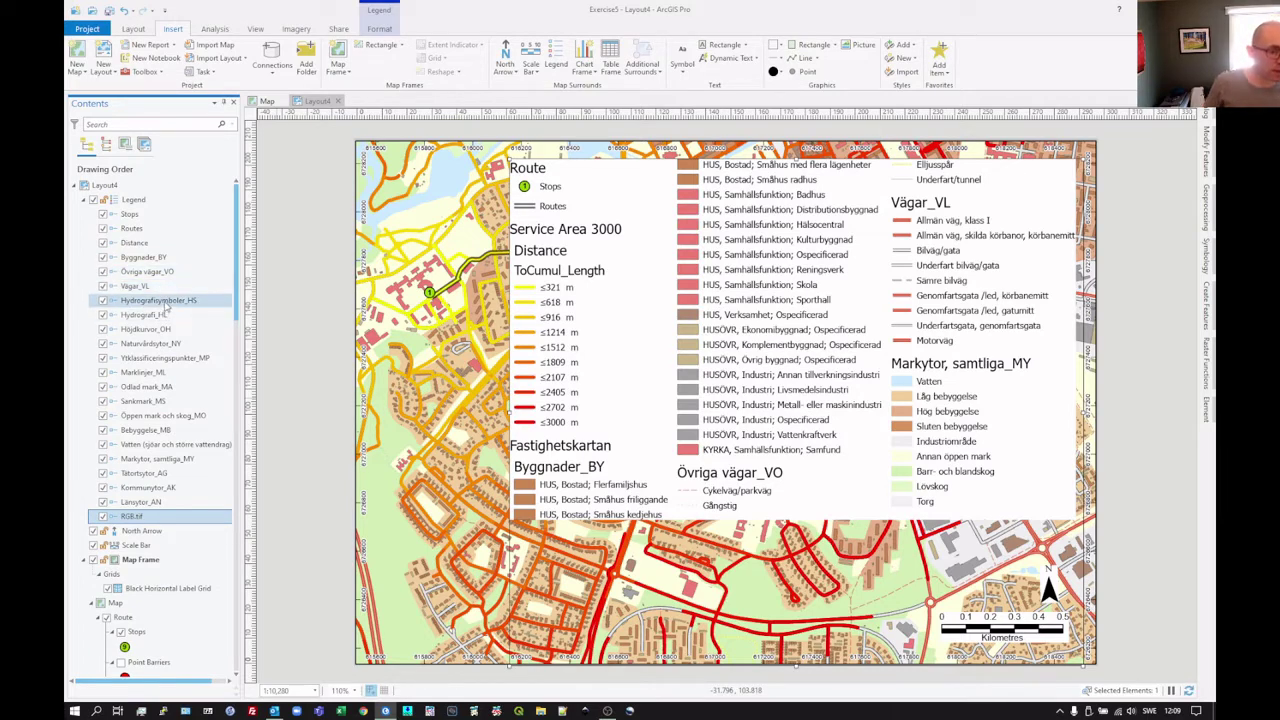
- Remove the legend items from Hydrografisymboler_HS through Vatten and from Tätortsytor_AG through RGB.tif, keeping Markytor, samtliga_MY
click(162, 303)
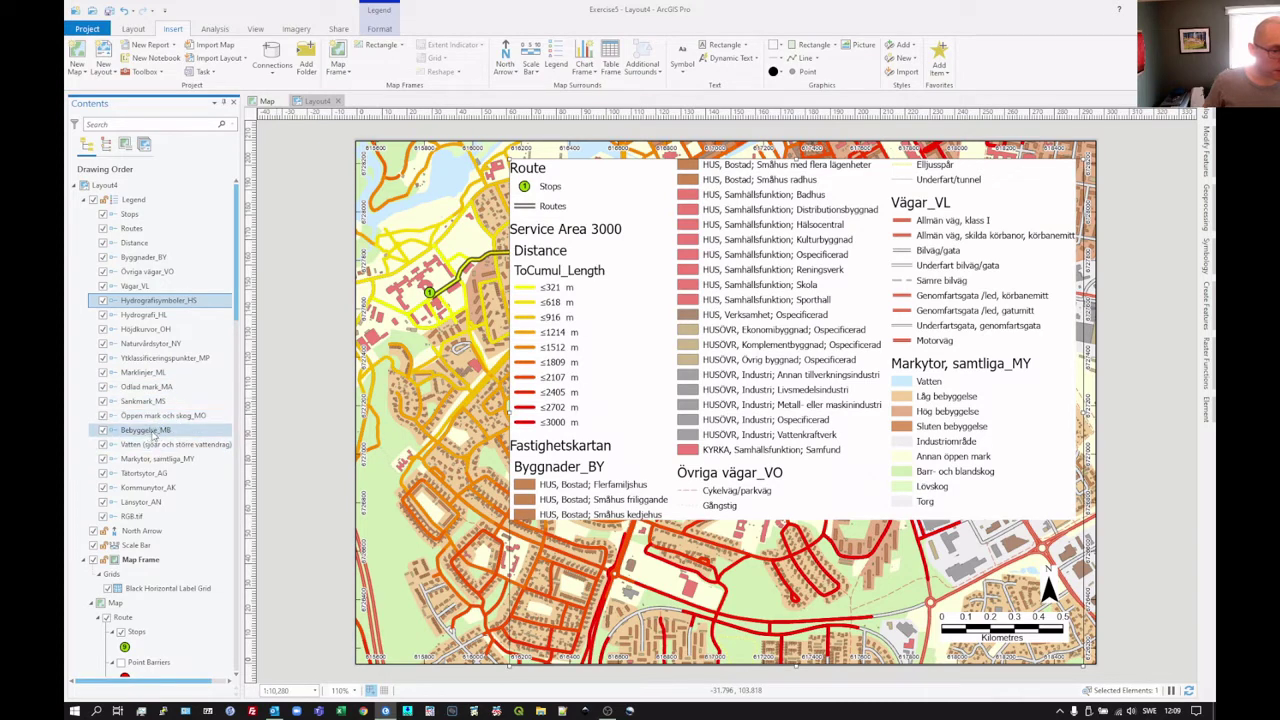
shift+click(148, 445)
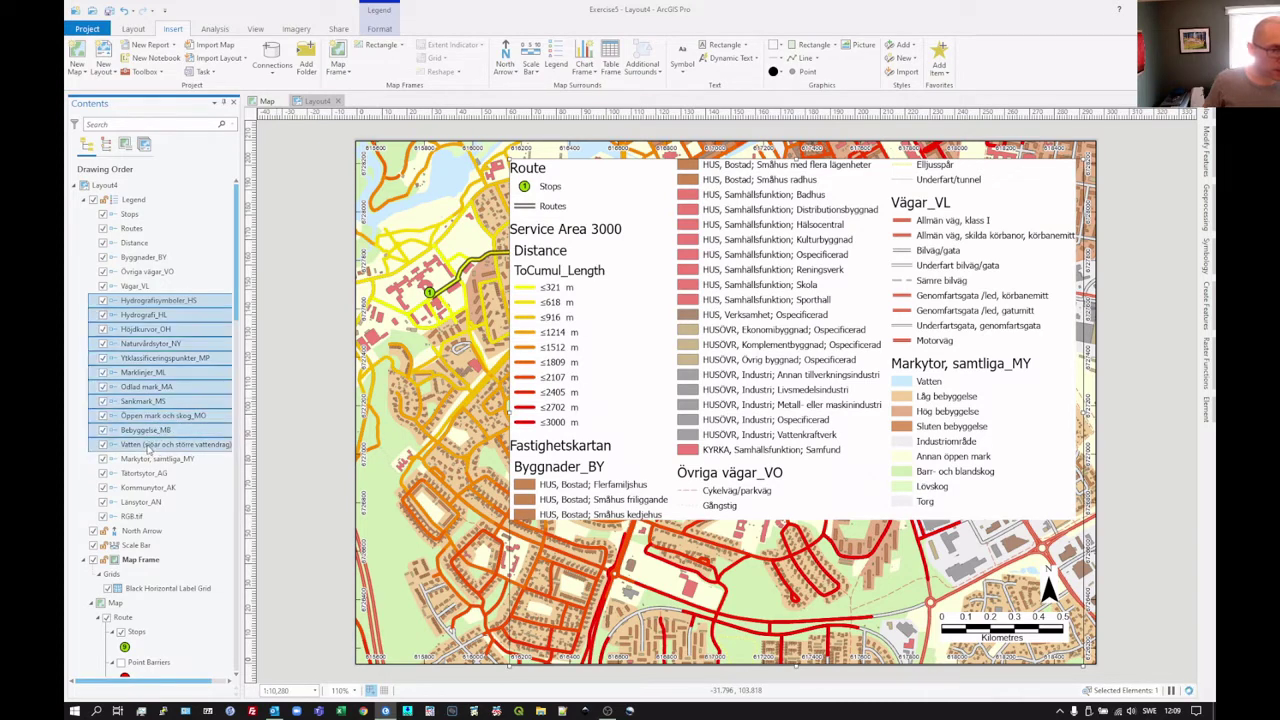
right_click(148, 447)
click(176, 474)
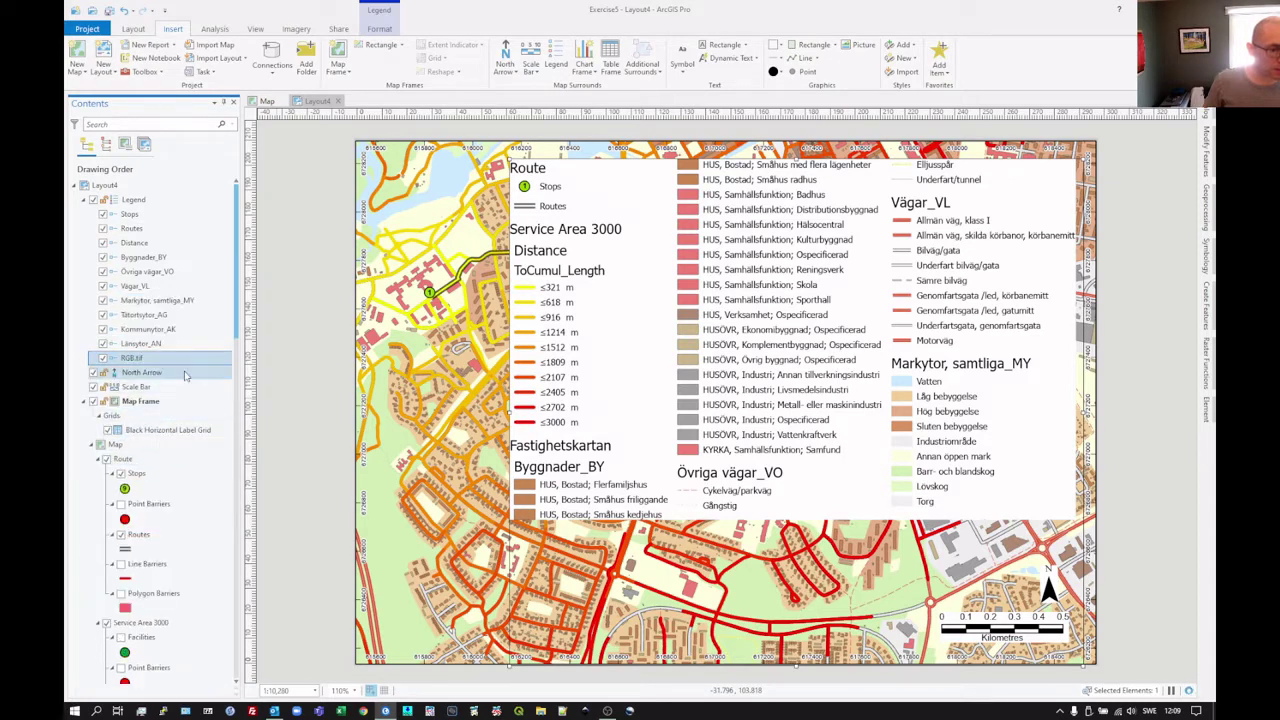
click(150, 316)
shift+click(136, 361)
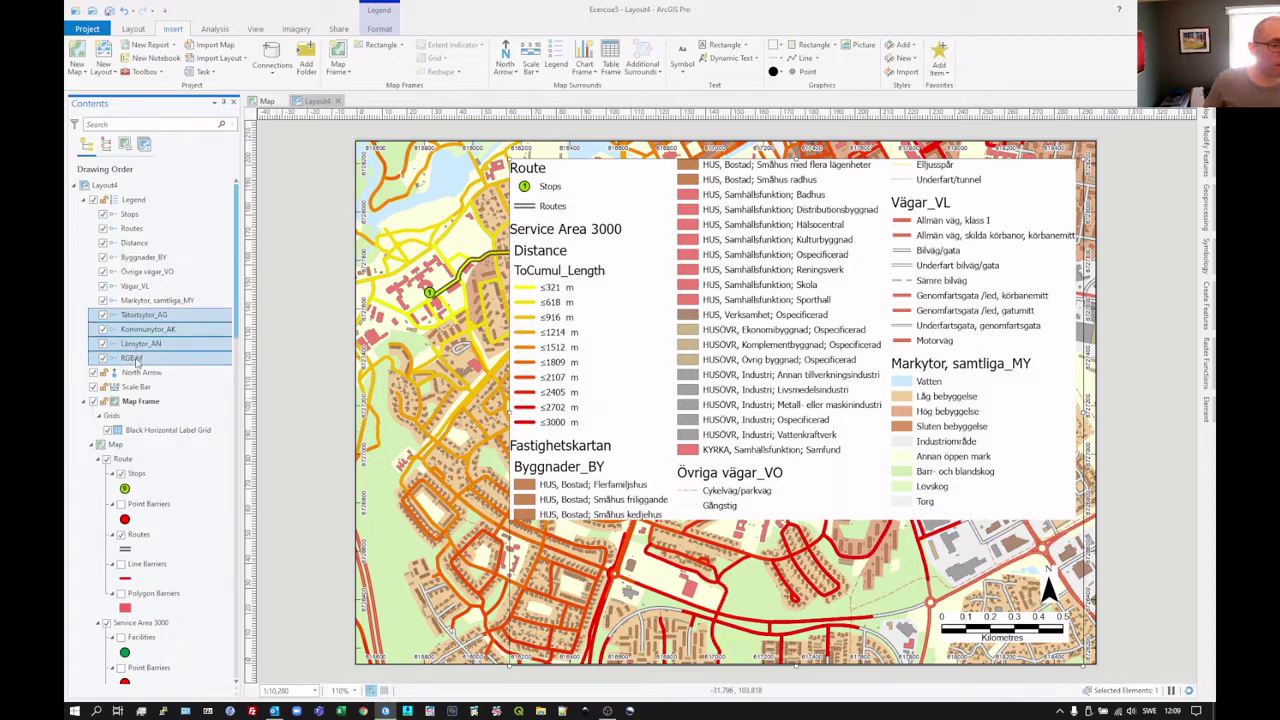
right_click(137, 362)
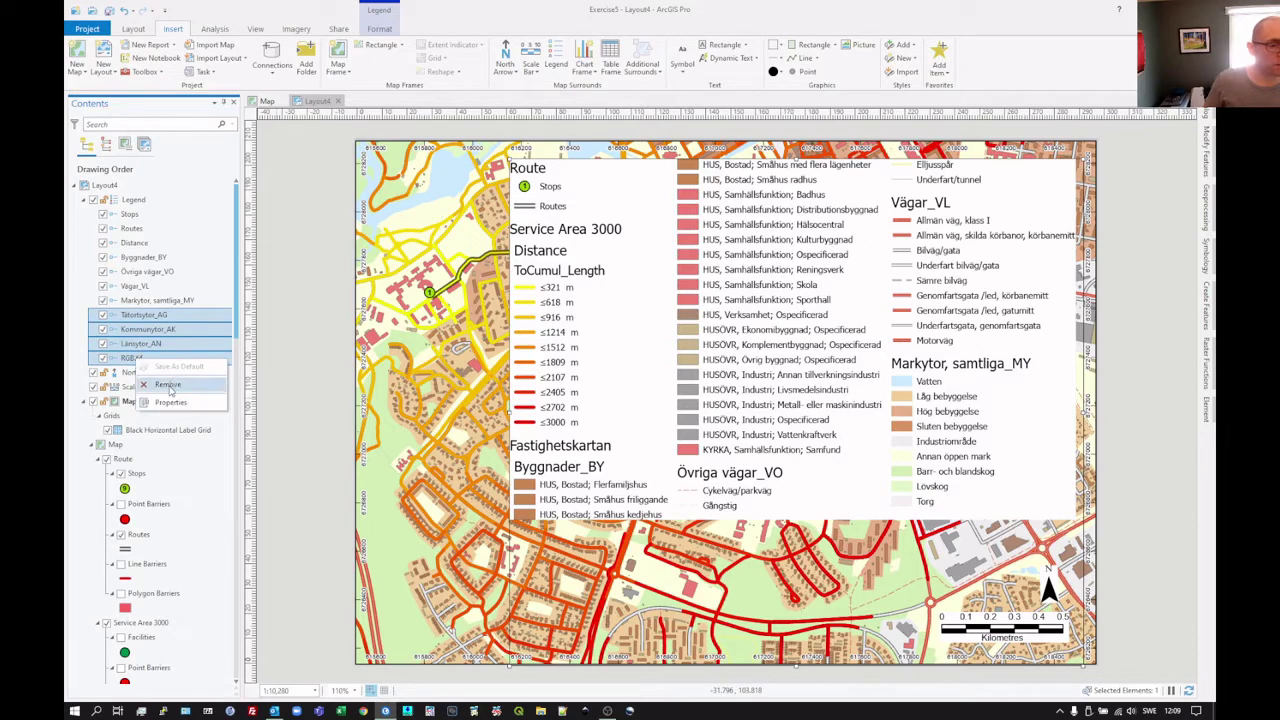
click(168, 387)
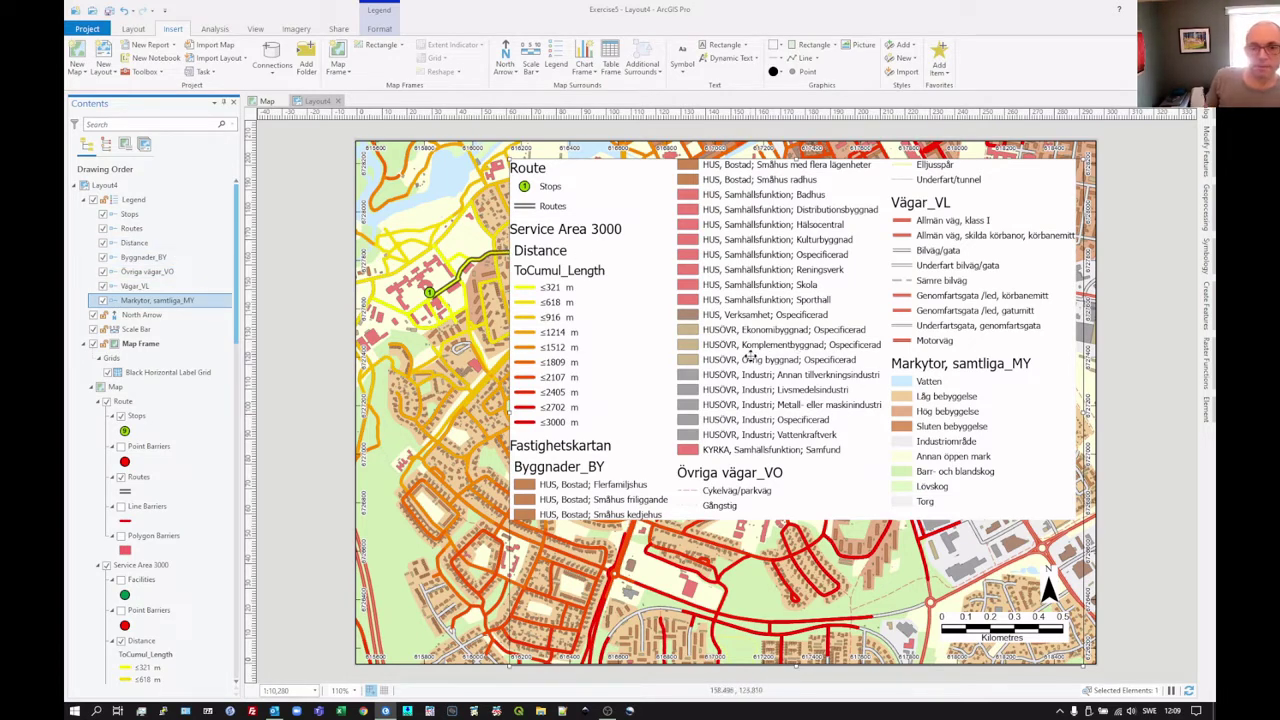
- Narrow the legend to the eastern third of the map, shorten it to end above the north arrow, and nudge it up slightly
click(598, 360)
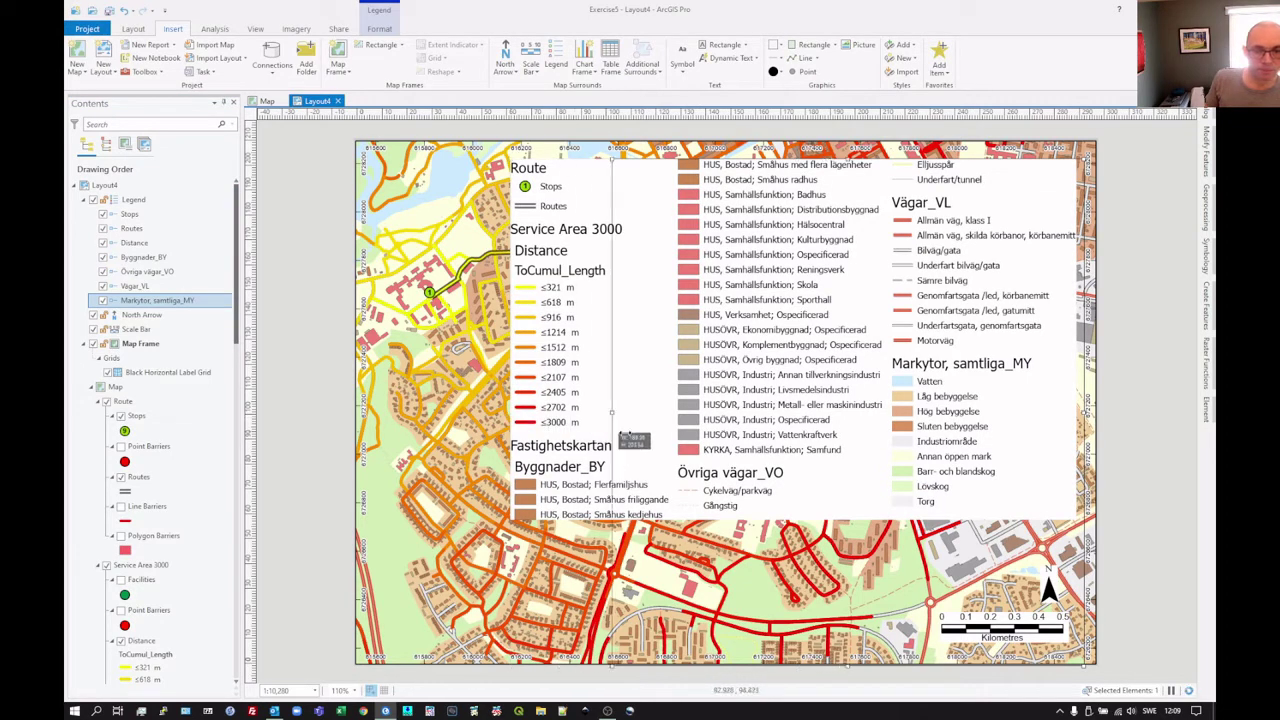
drag(836, 427, 838, 428)
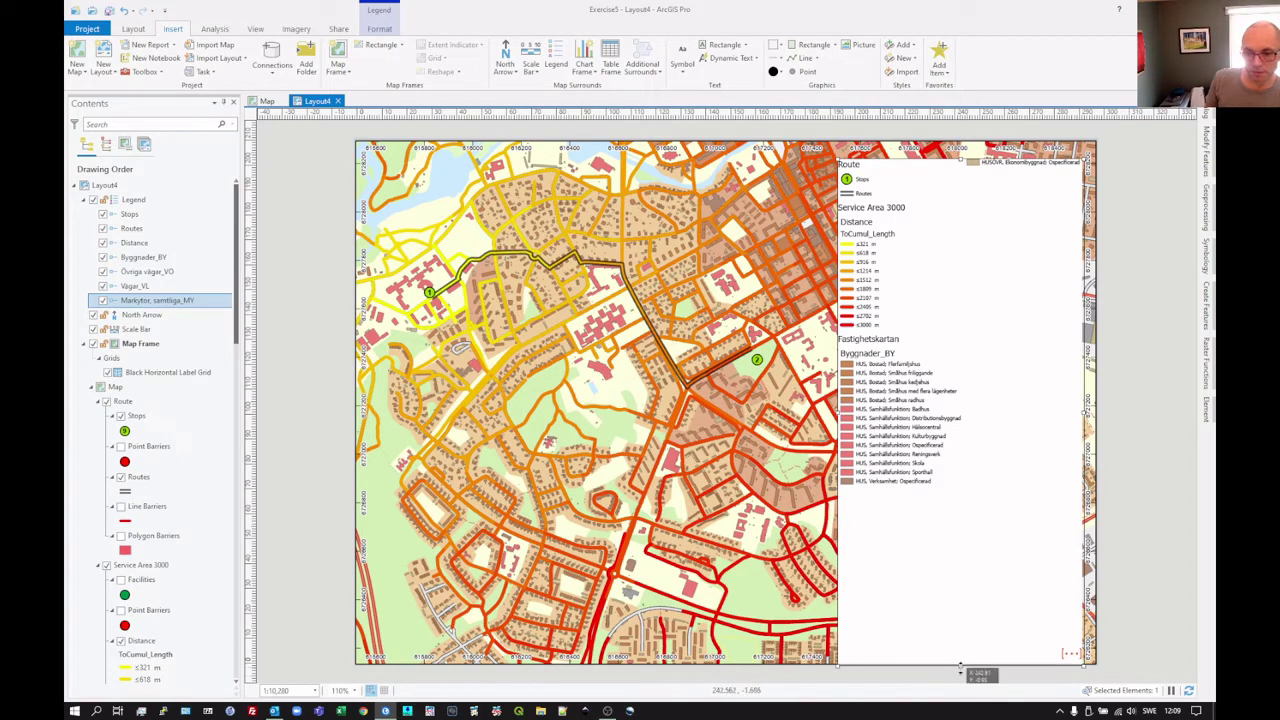
drag(956, 651, 941, 554)
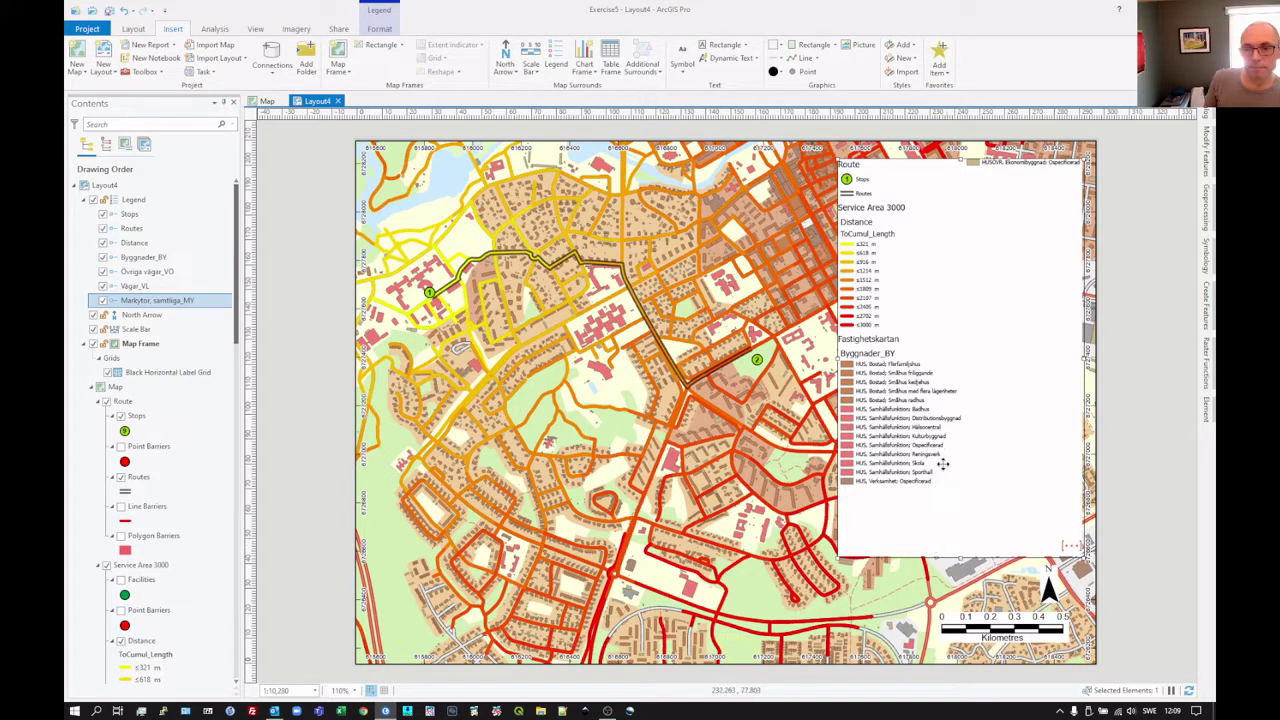
drag(935, 454, 930, 450)
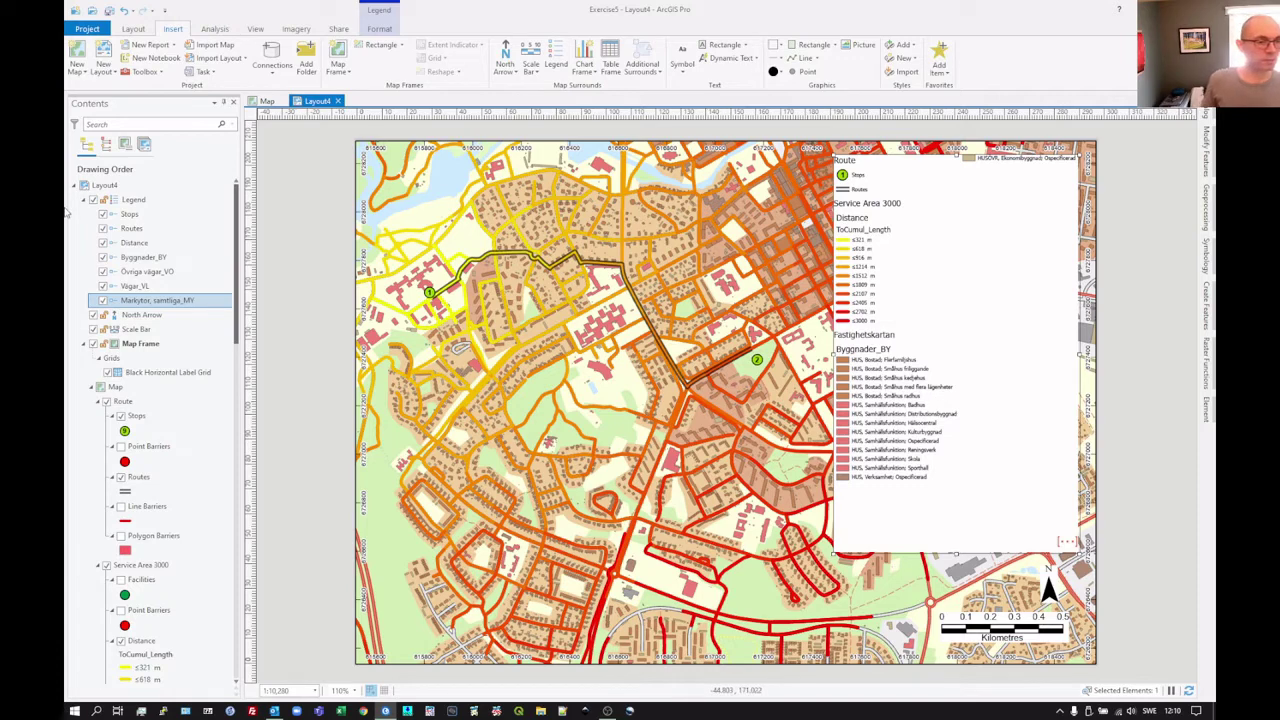
- Hide the group layer name and the headings of the Distance legend item
click(136, 243)
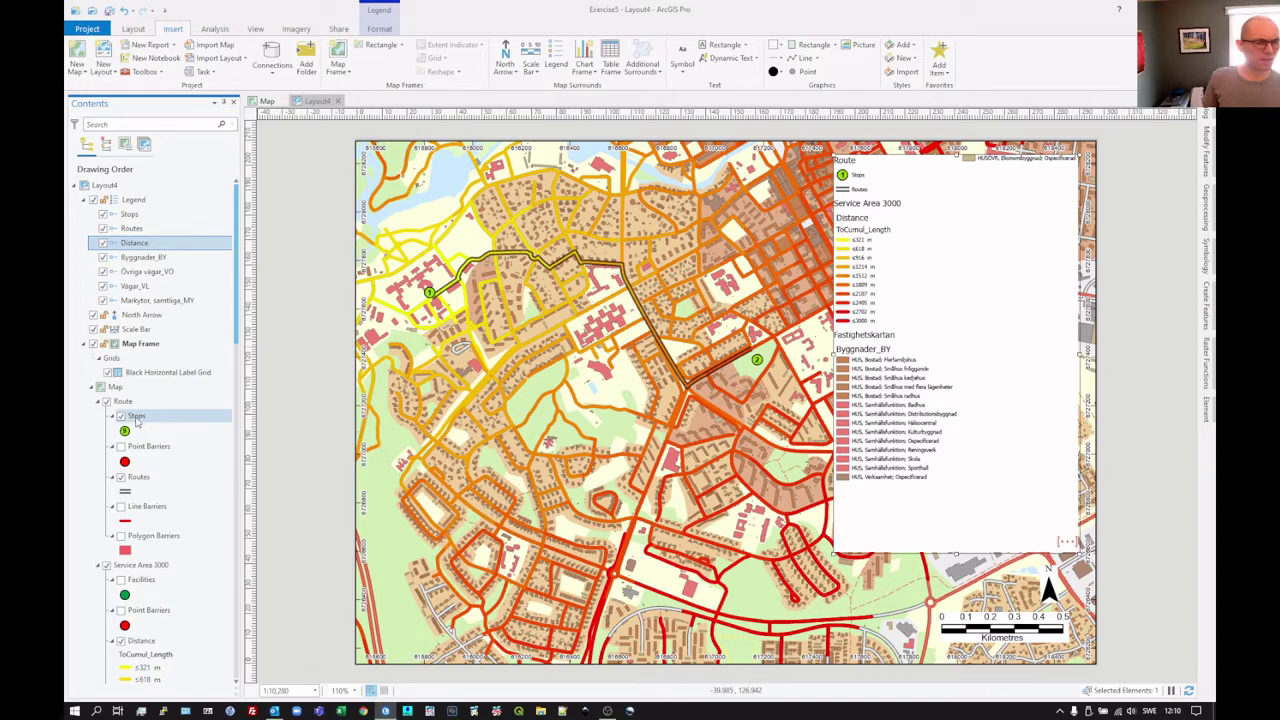
click(100, 403)
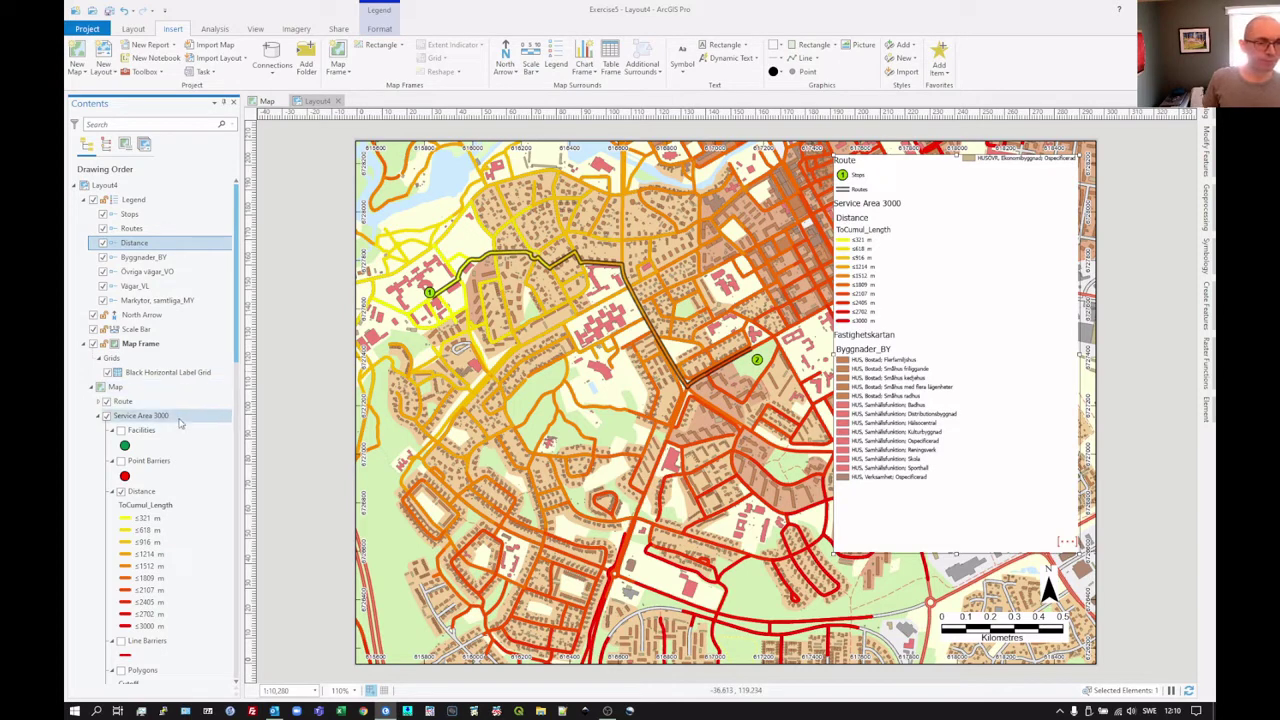
right_click(873, 238)
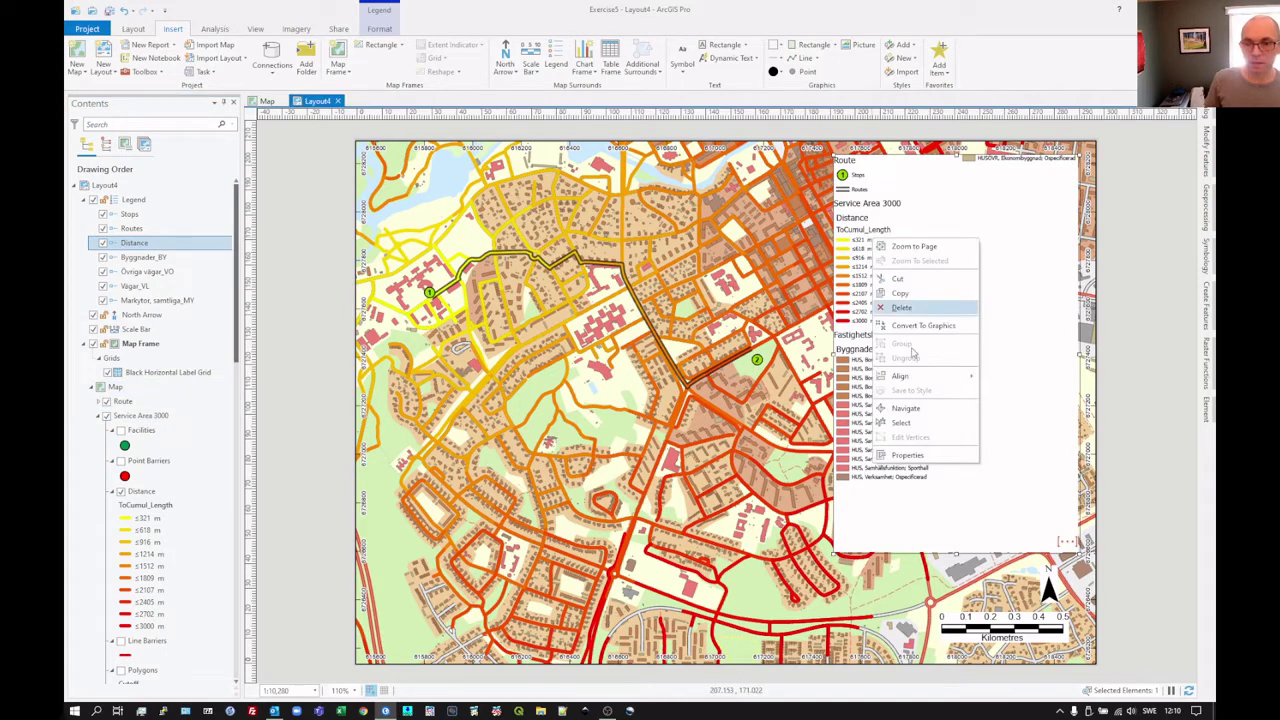
click(906, 455)
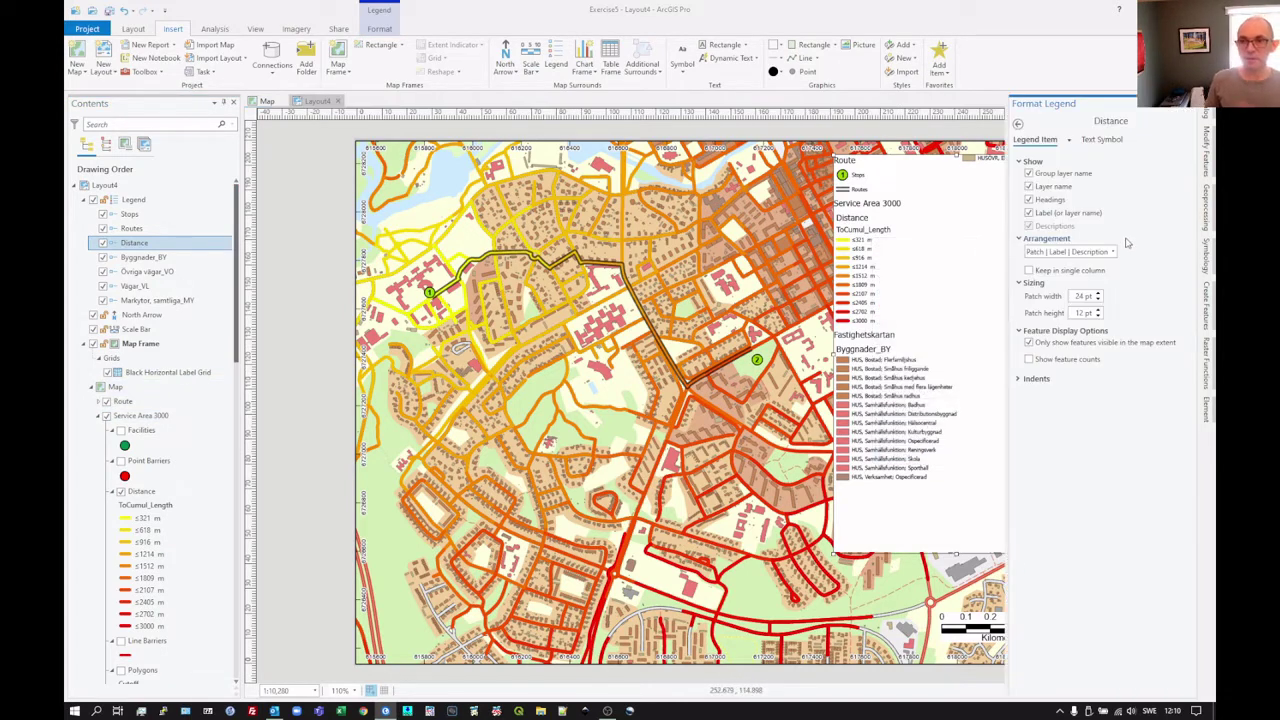
click(1031, 175)
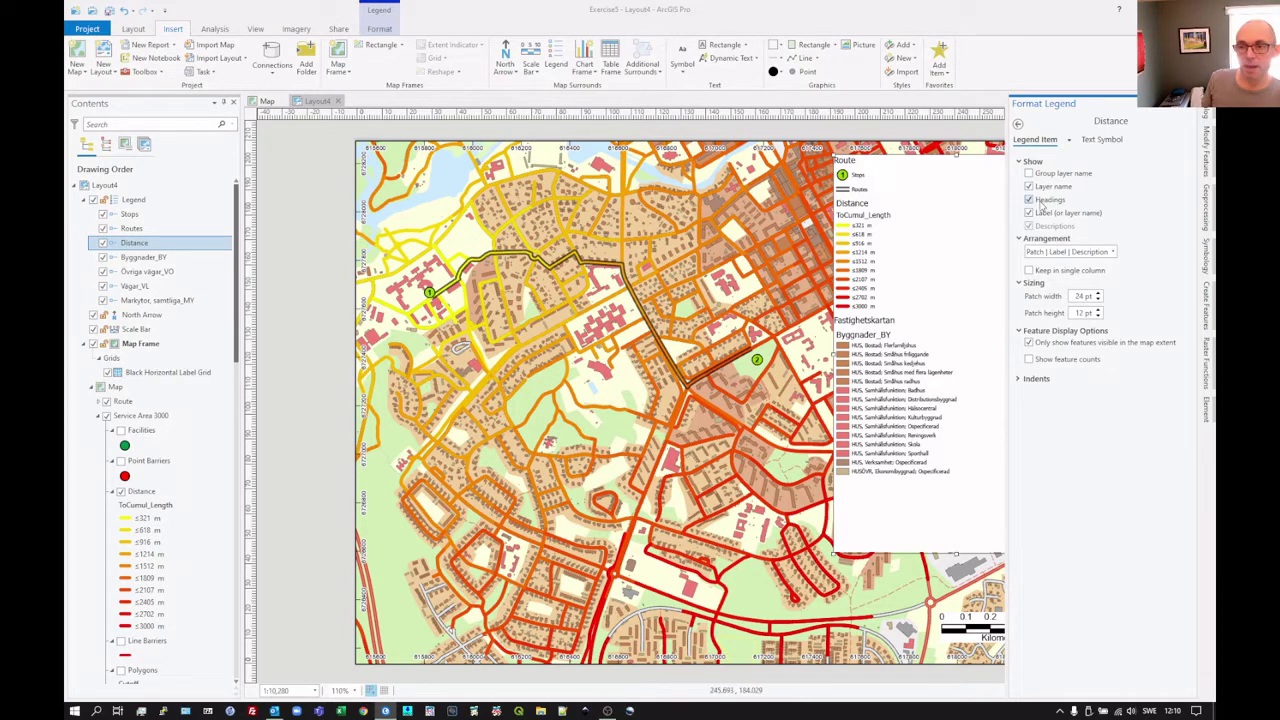
click(1031, 200)
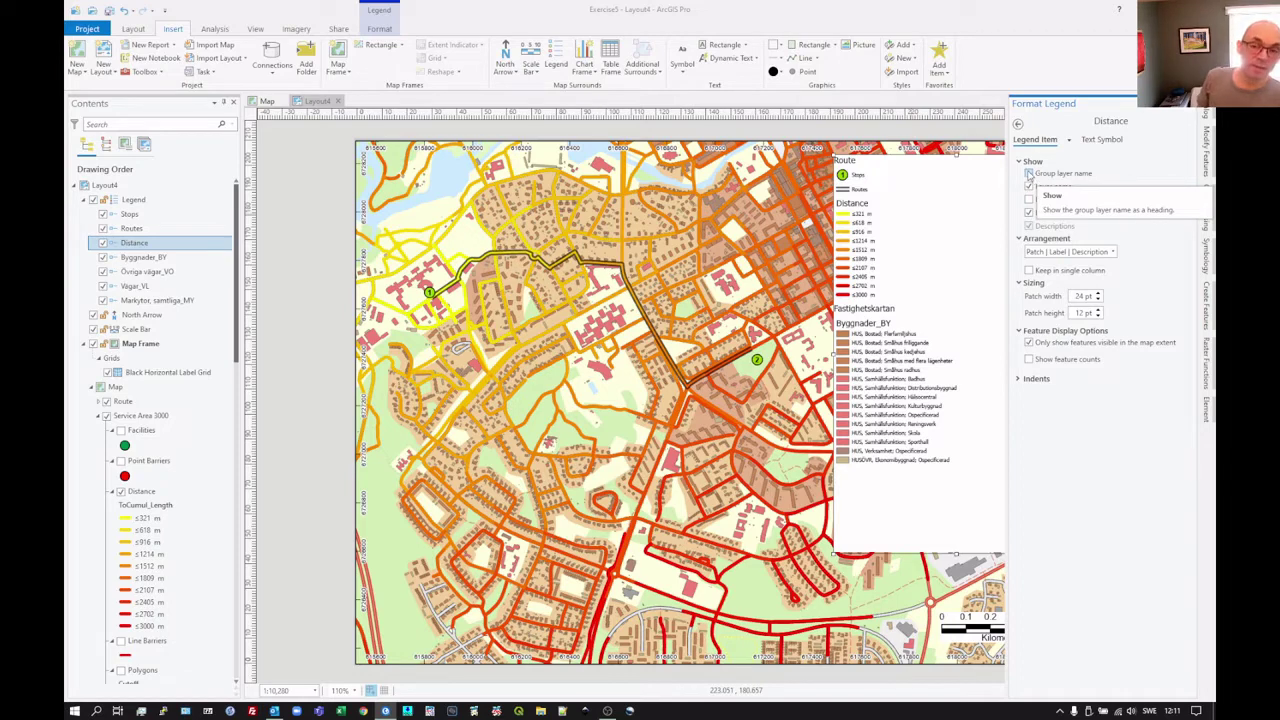
right_click(141, 493)
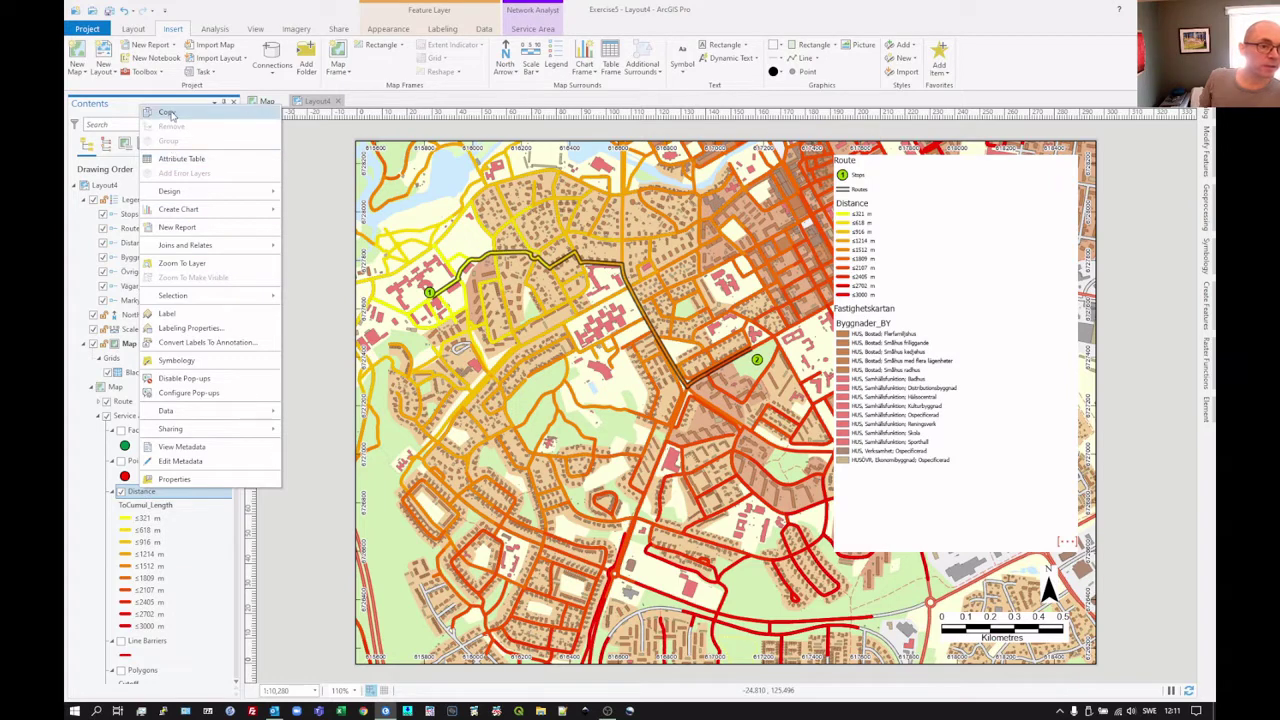
click(80, 487)
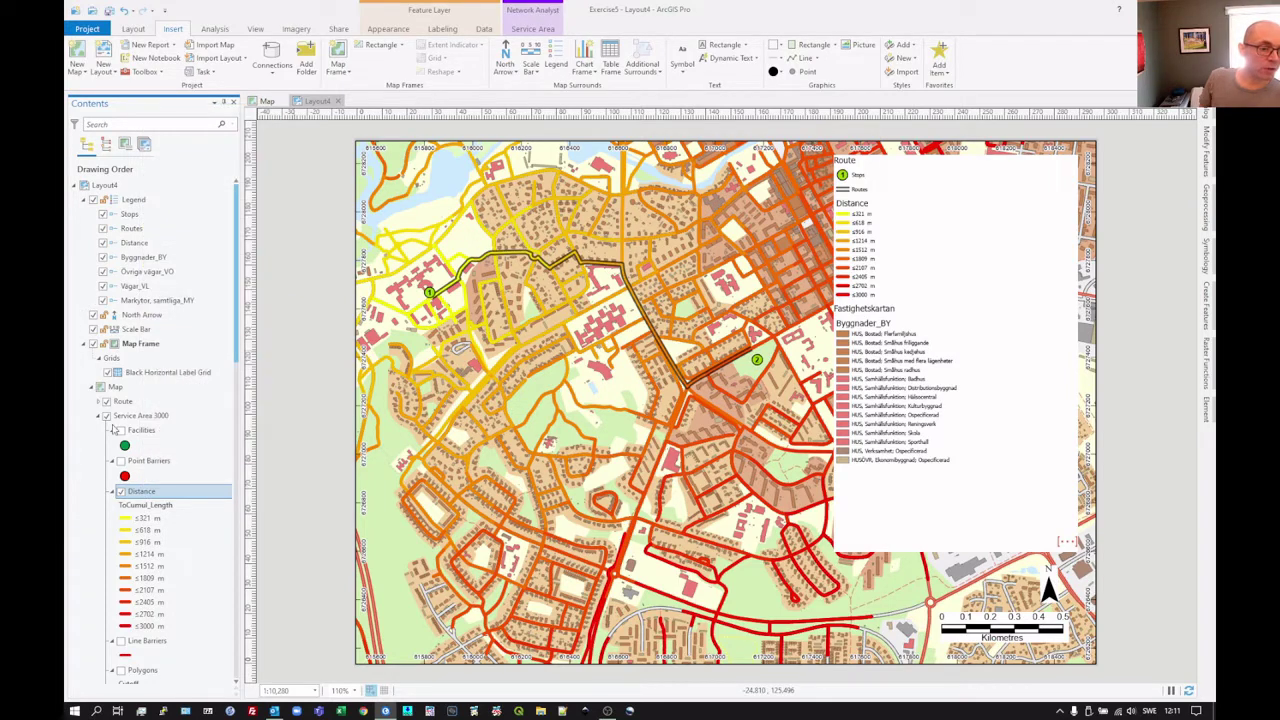
click(118, 418)
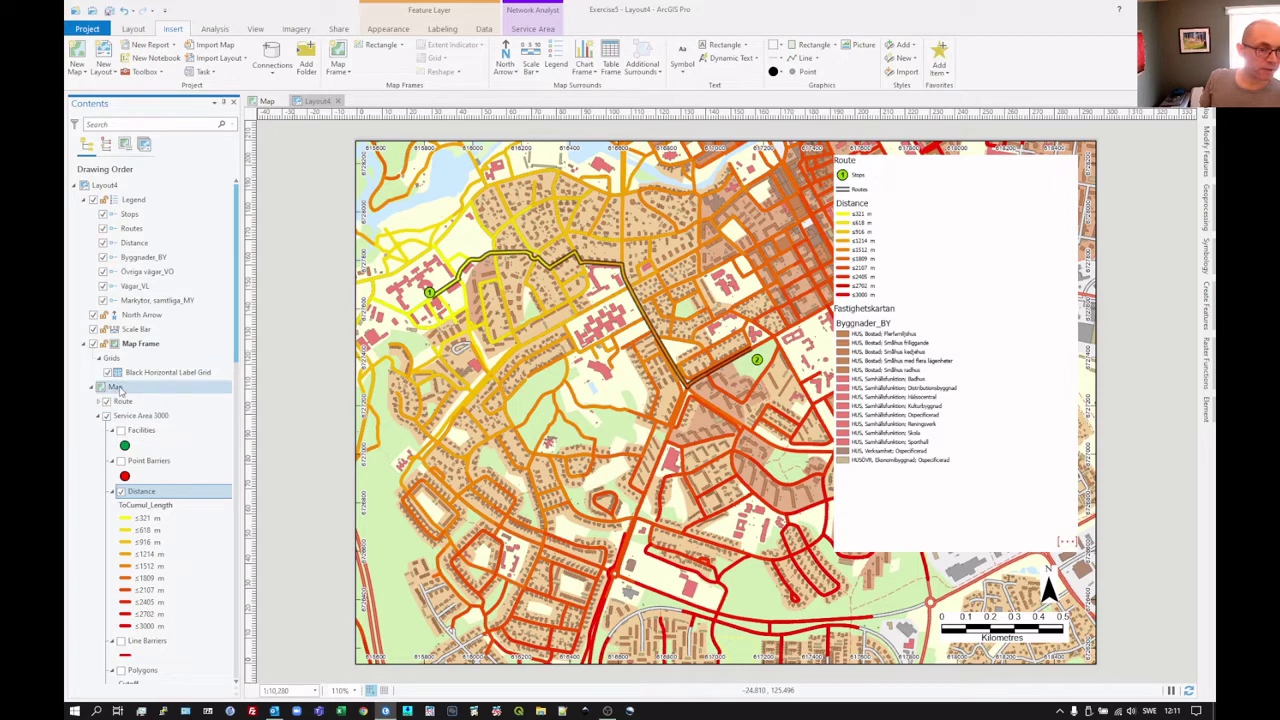
right_click(119, 389)
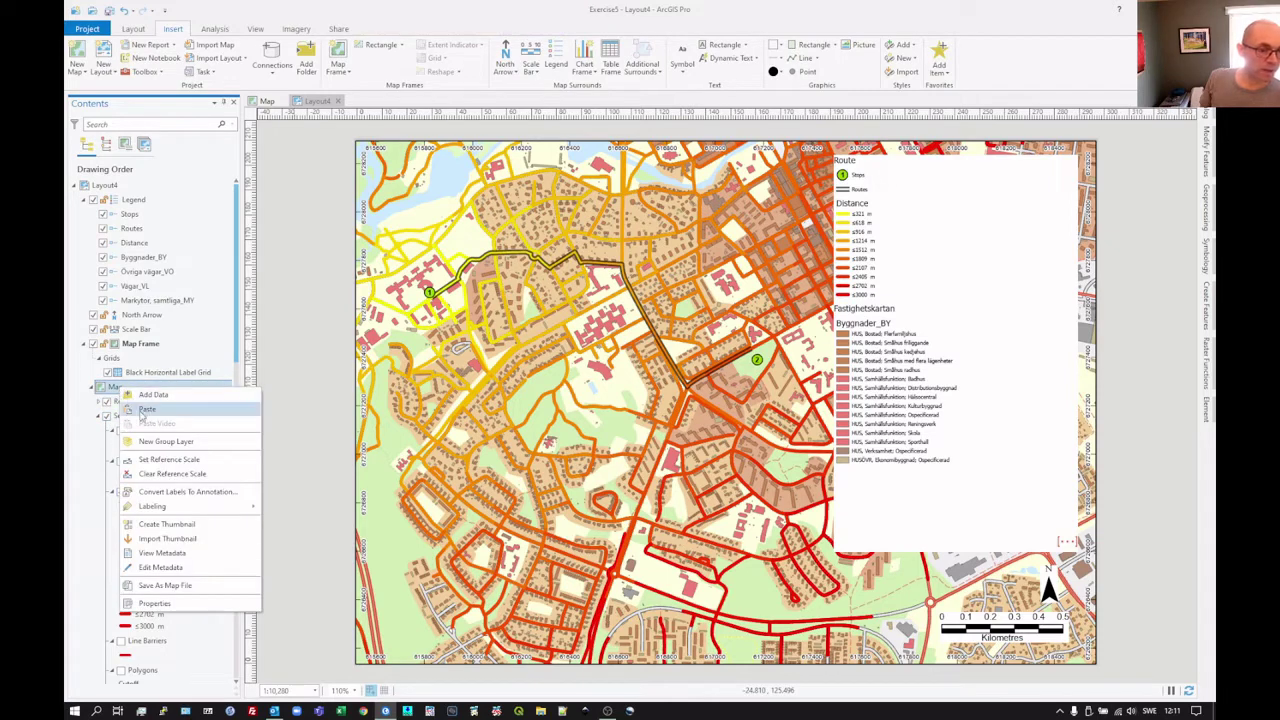
click(72, 460)
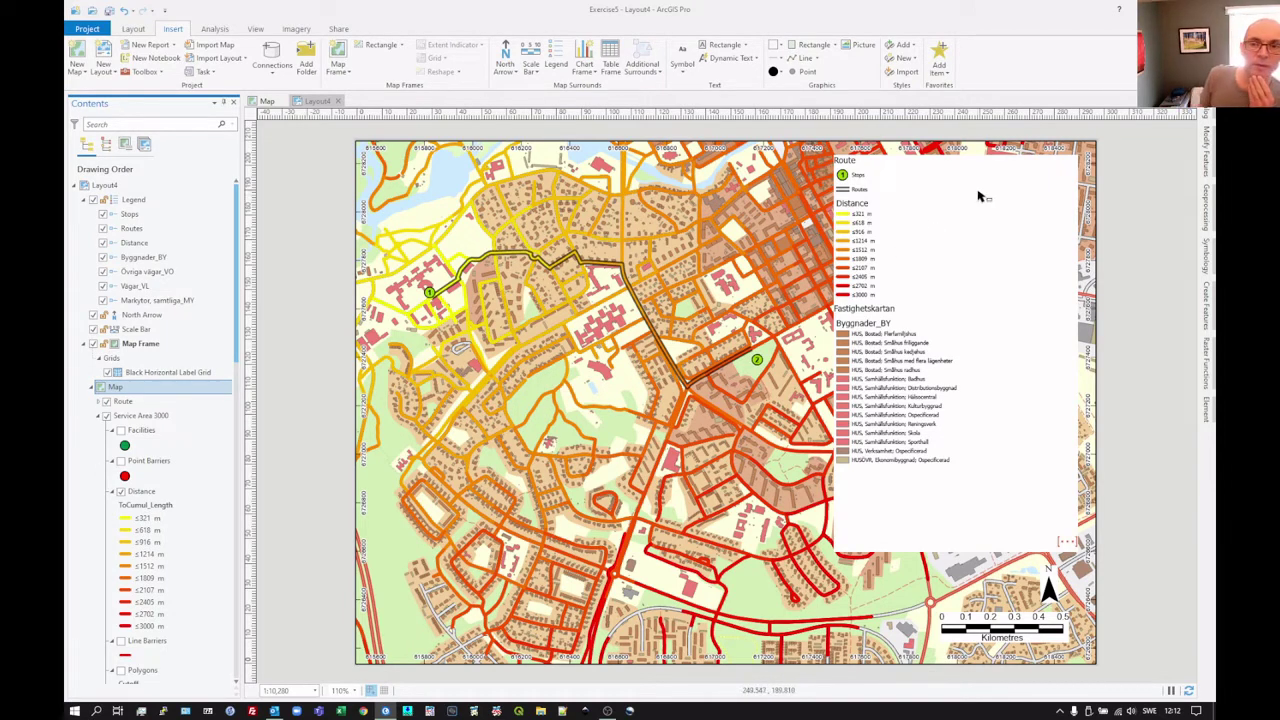
- Inspect the properties of the legend and of its Routes item for the group layer name option
click(856, 186)
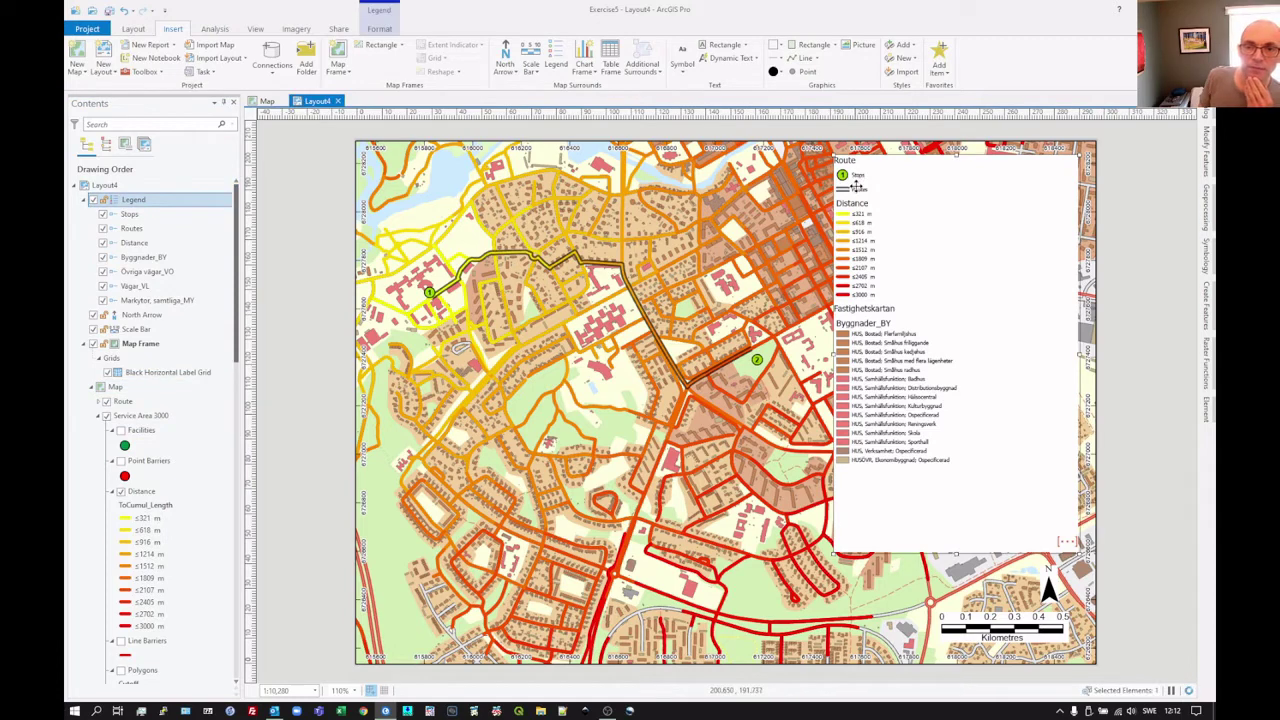
right_click(858, 188)
click(890, 403)
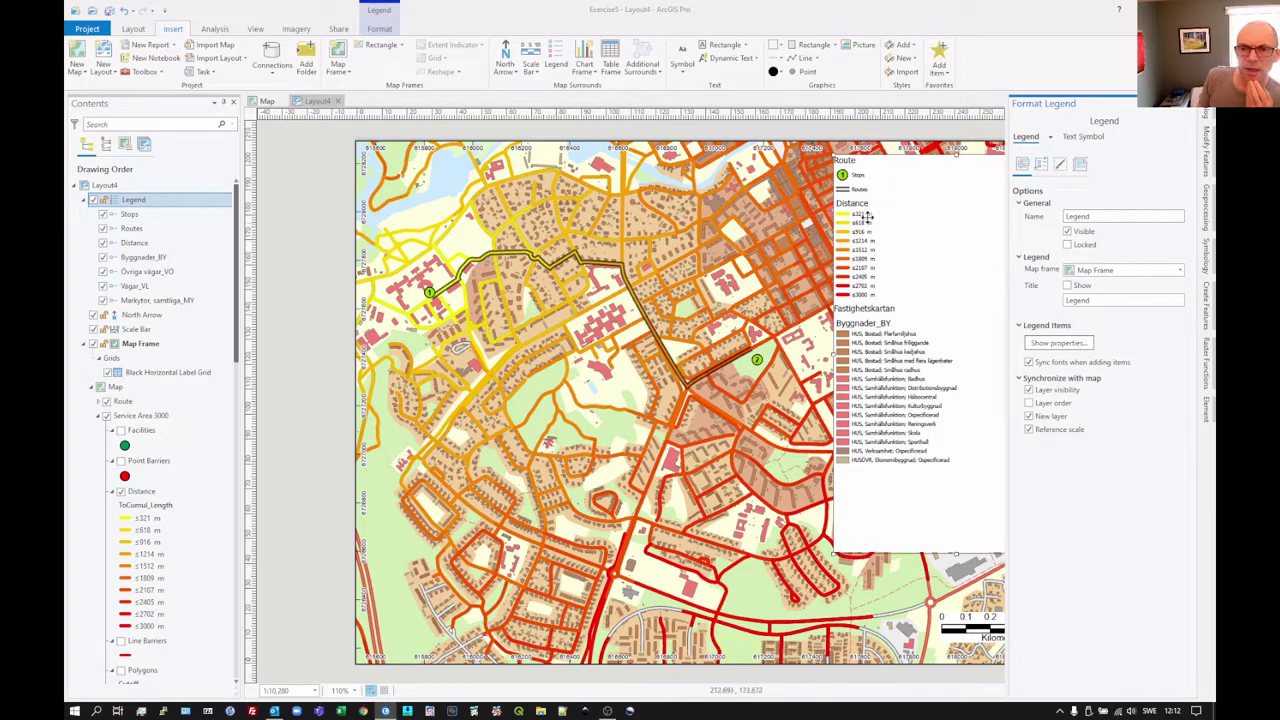
click(135, 229)
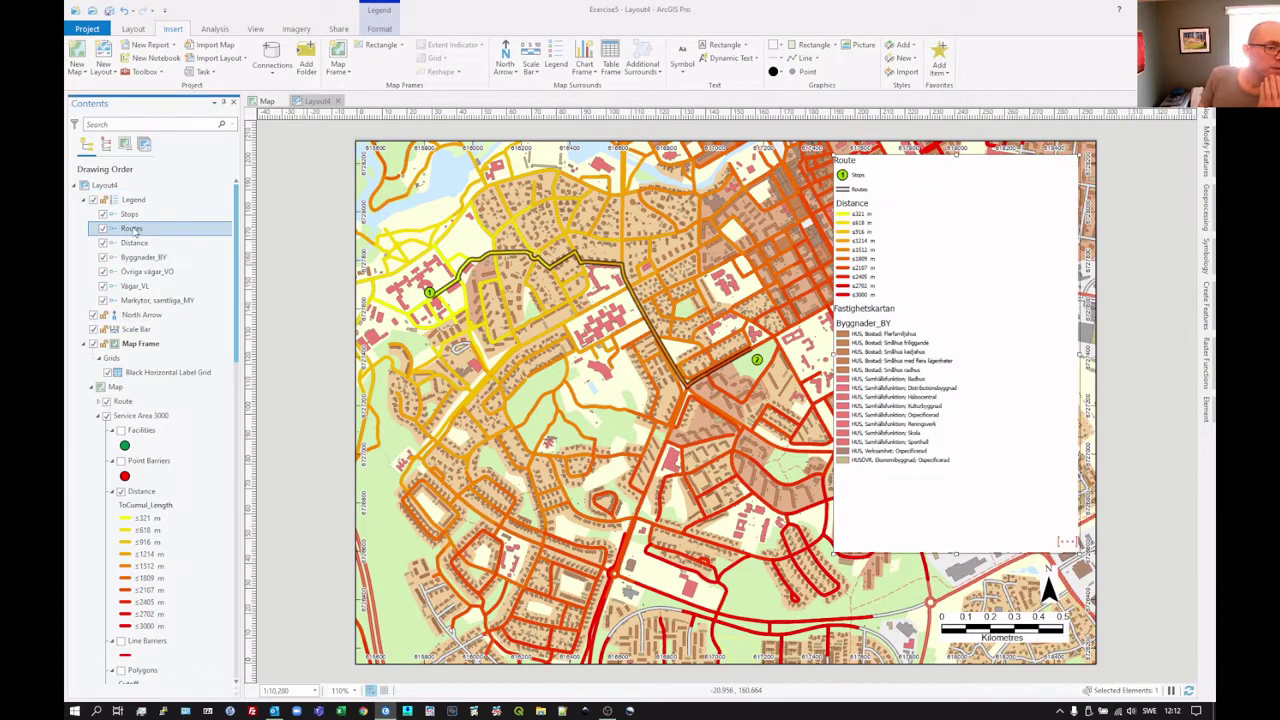
right_click(125, 231)
click(165, 277)
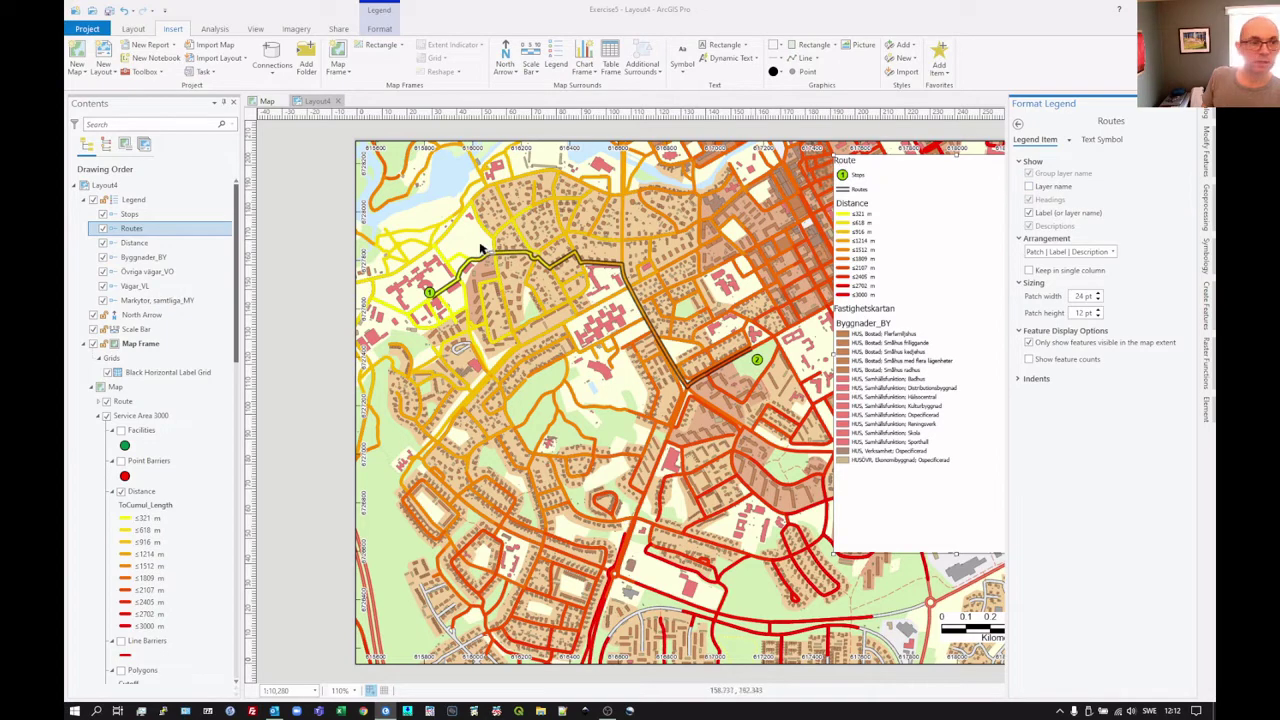
- Hide the group layer name of the Stops legend item to drop the Route heading
click(99, 402)
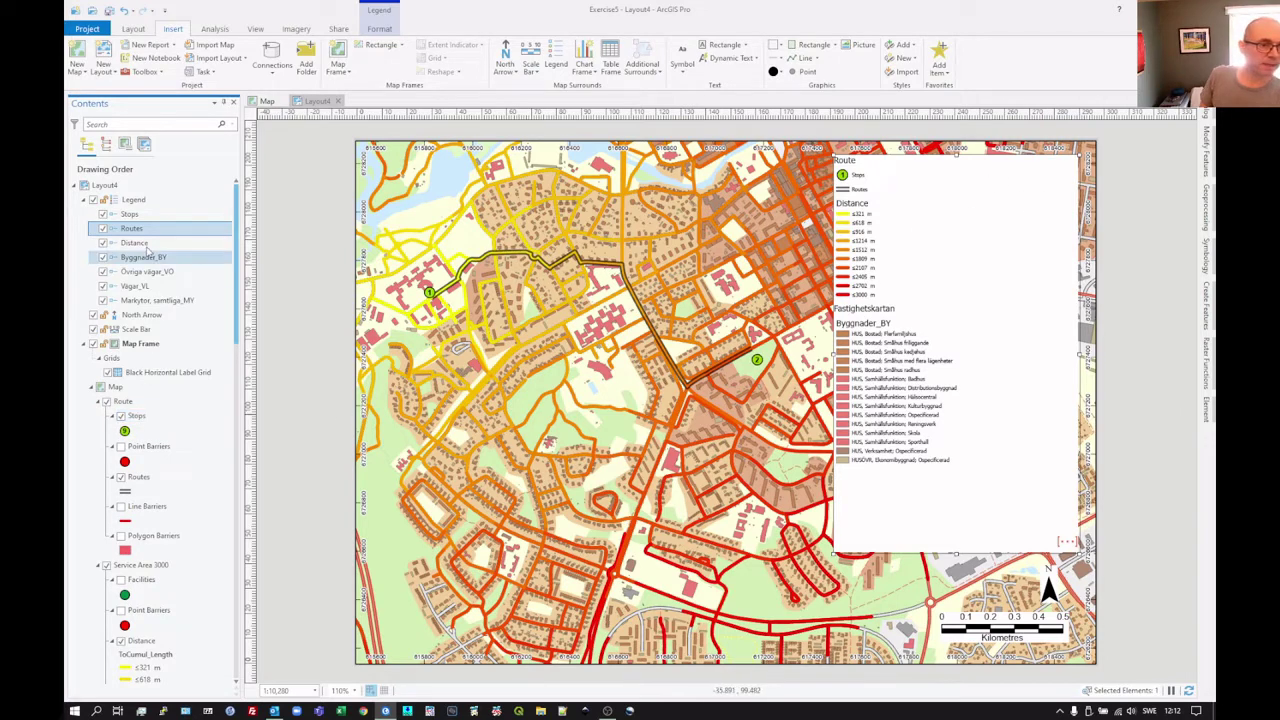
right_click(134, 216)
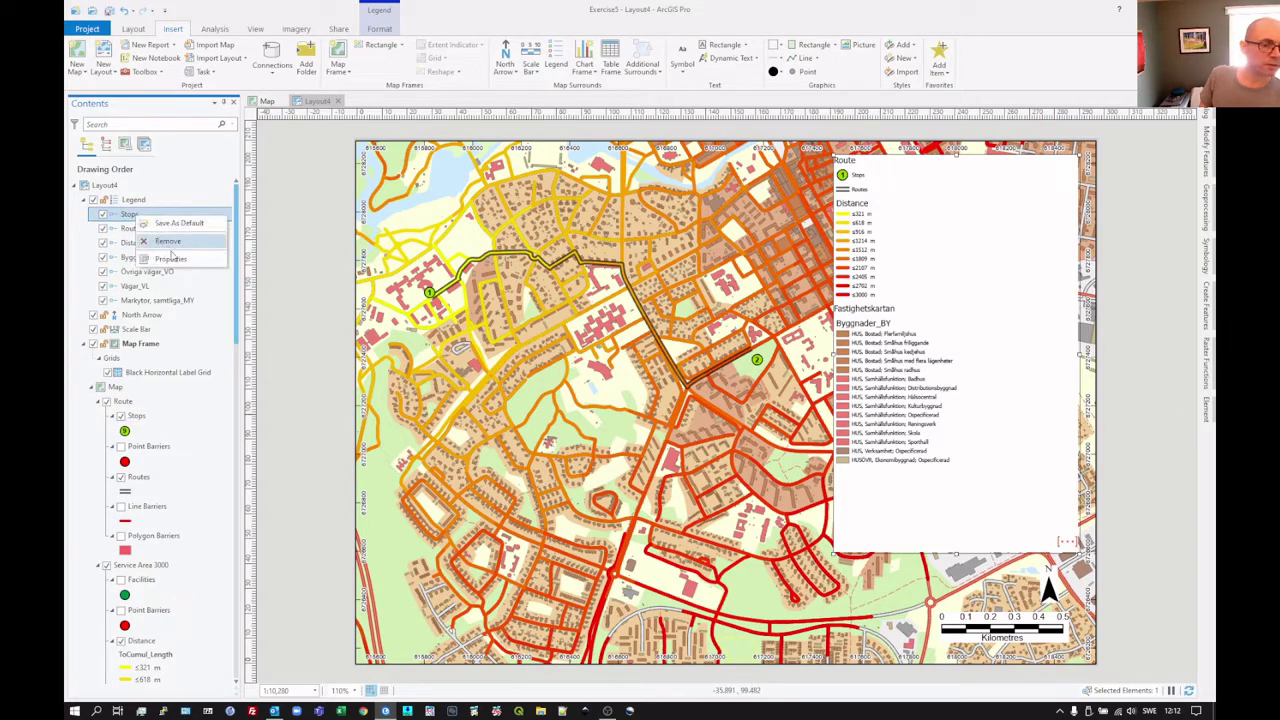
click(172, 260)
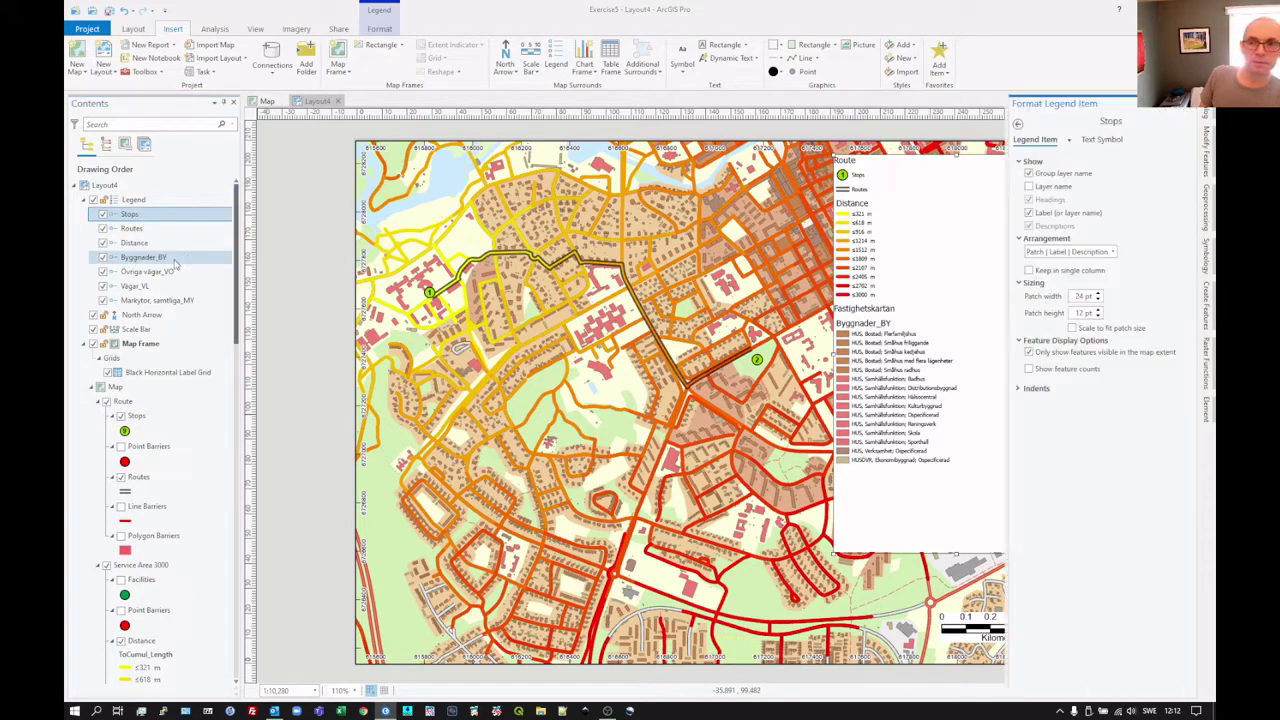
click(1030, 174)
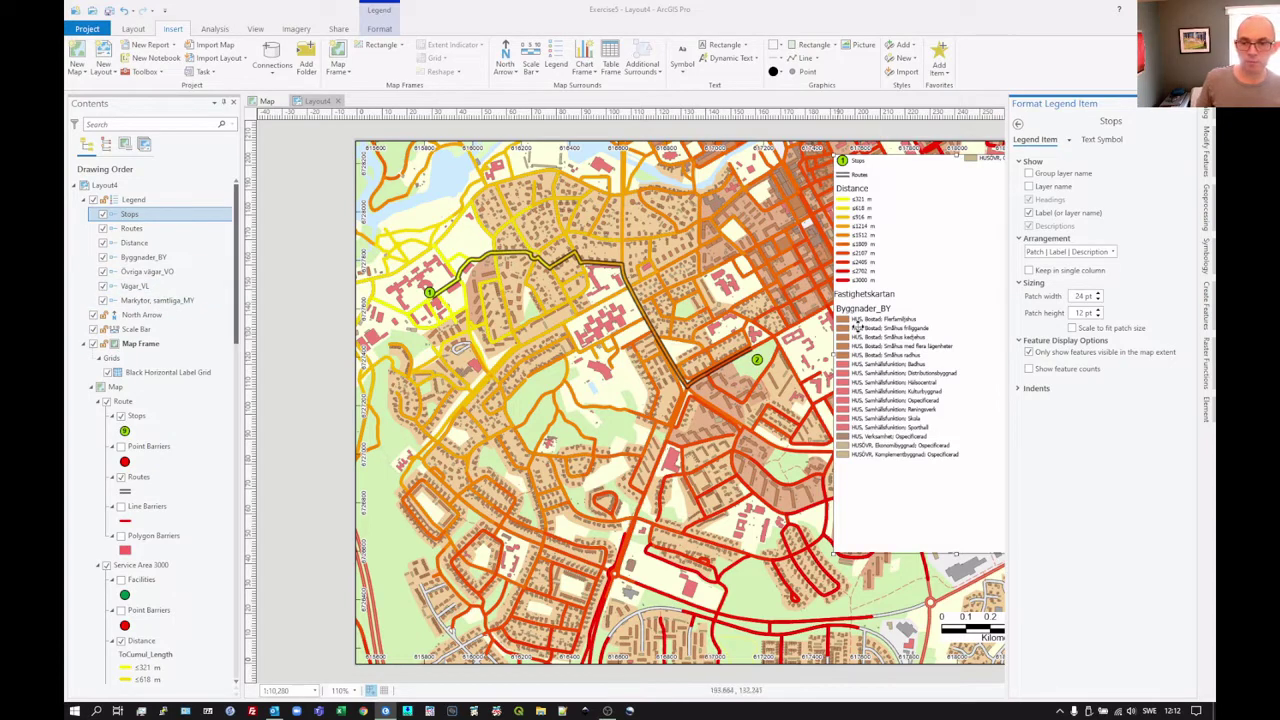
- Hide the layer name of the Byggnader_BY legend item
click(145, 258)
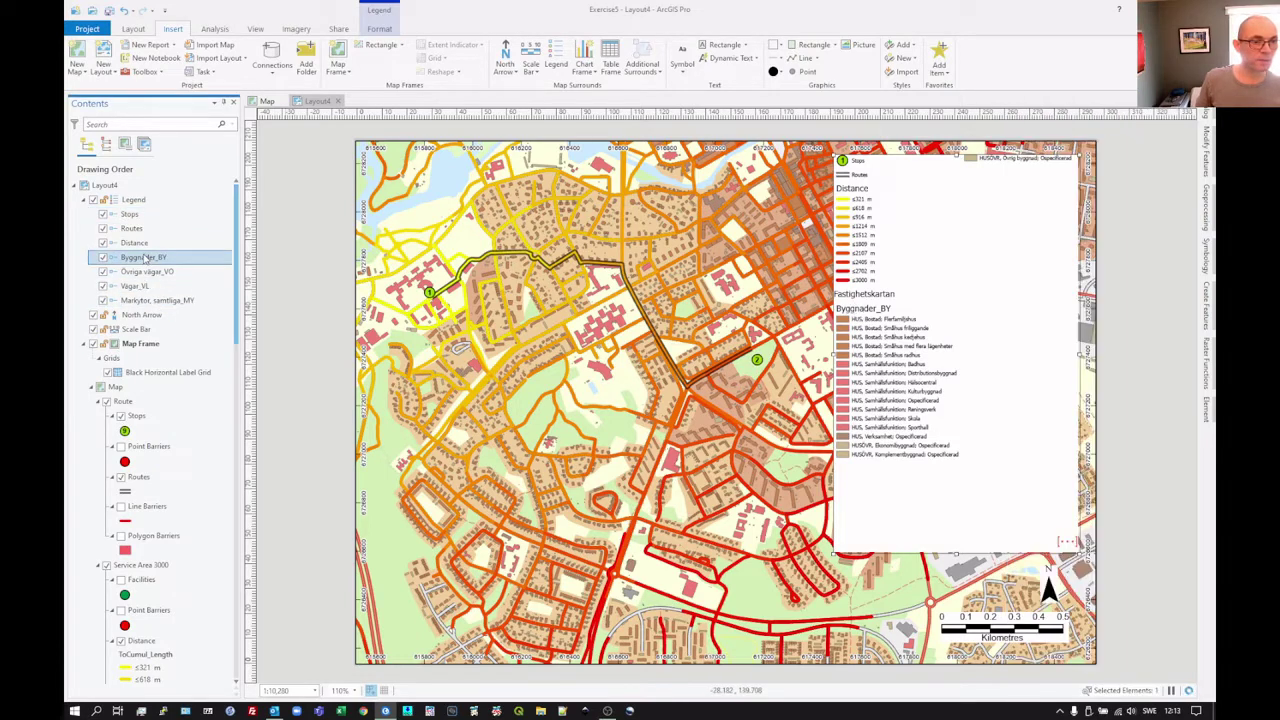
right_click(145, 258)
click(175, 306)
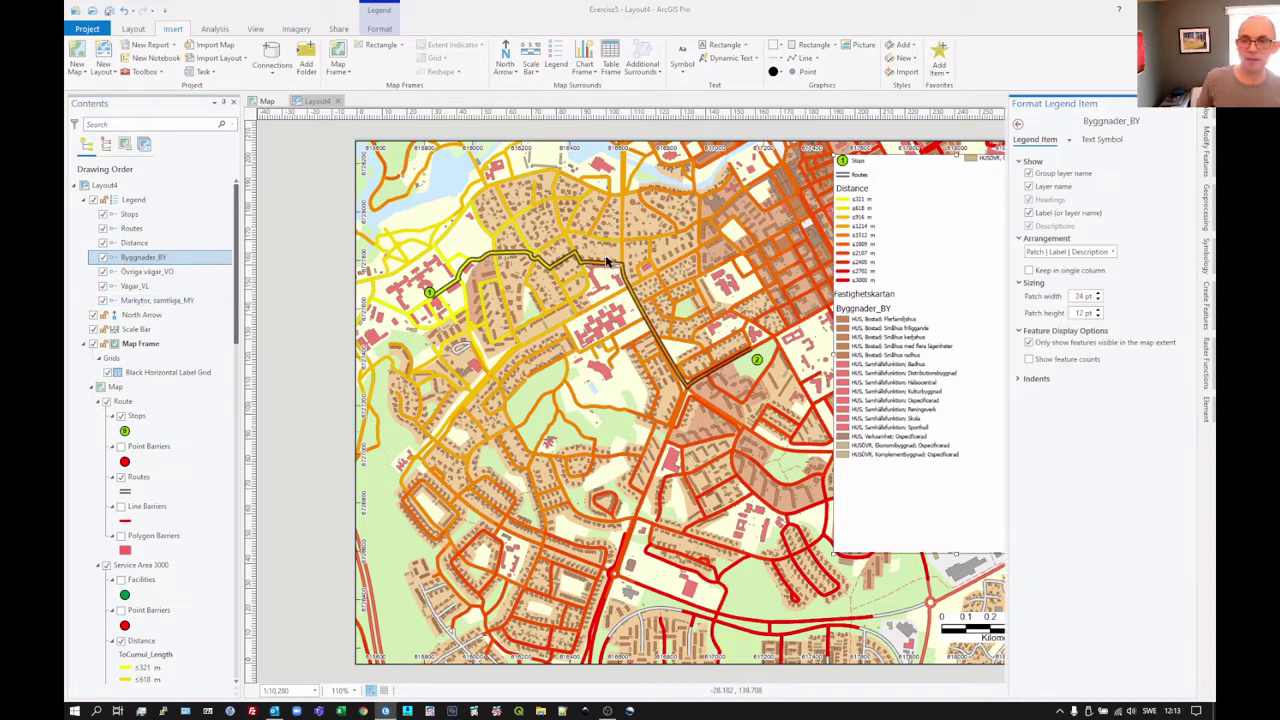
click(1030, 187)
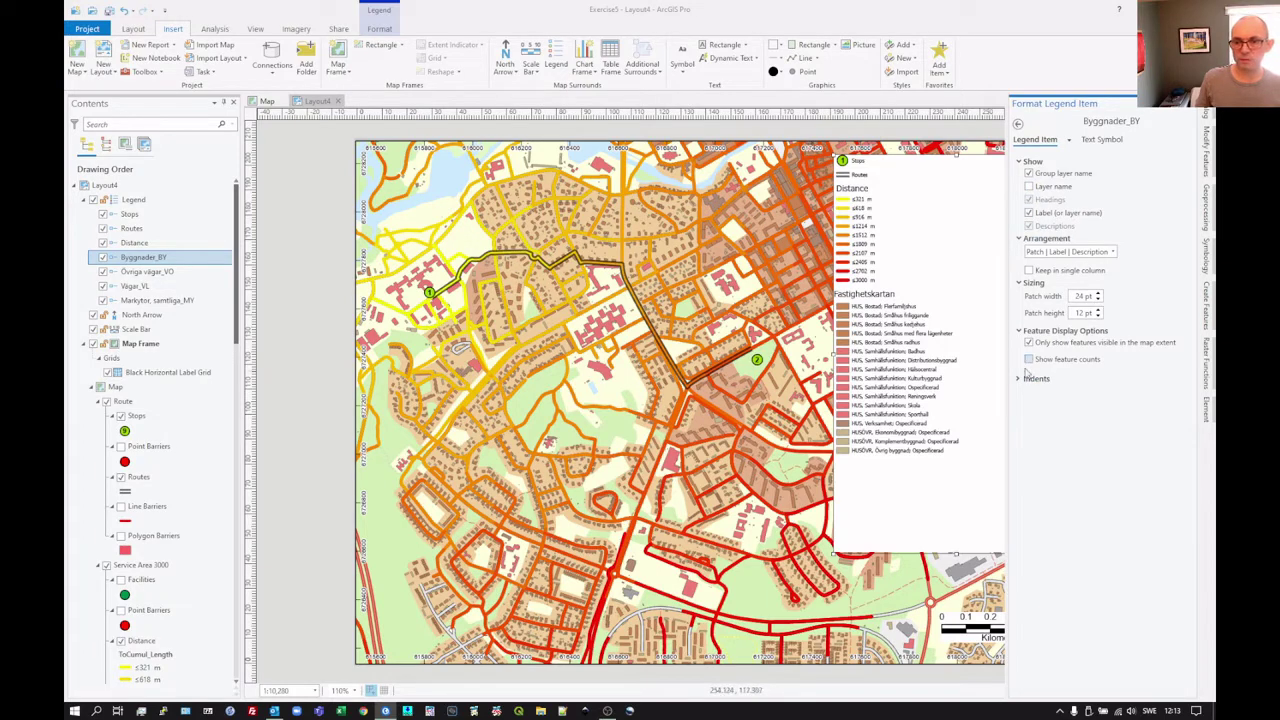
- Hide the layer name of the Övriga vägar_VO legend item
click(142, 278)
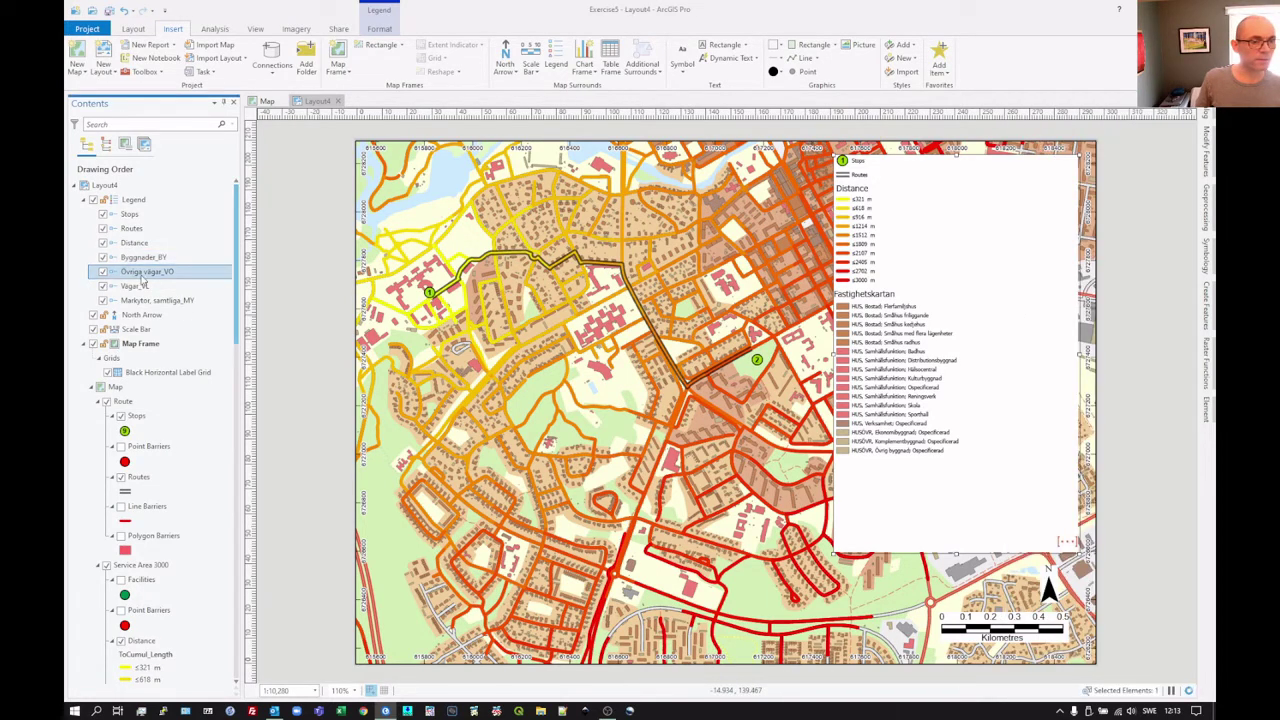
right_click(142, 276)
click(176, 319)
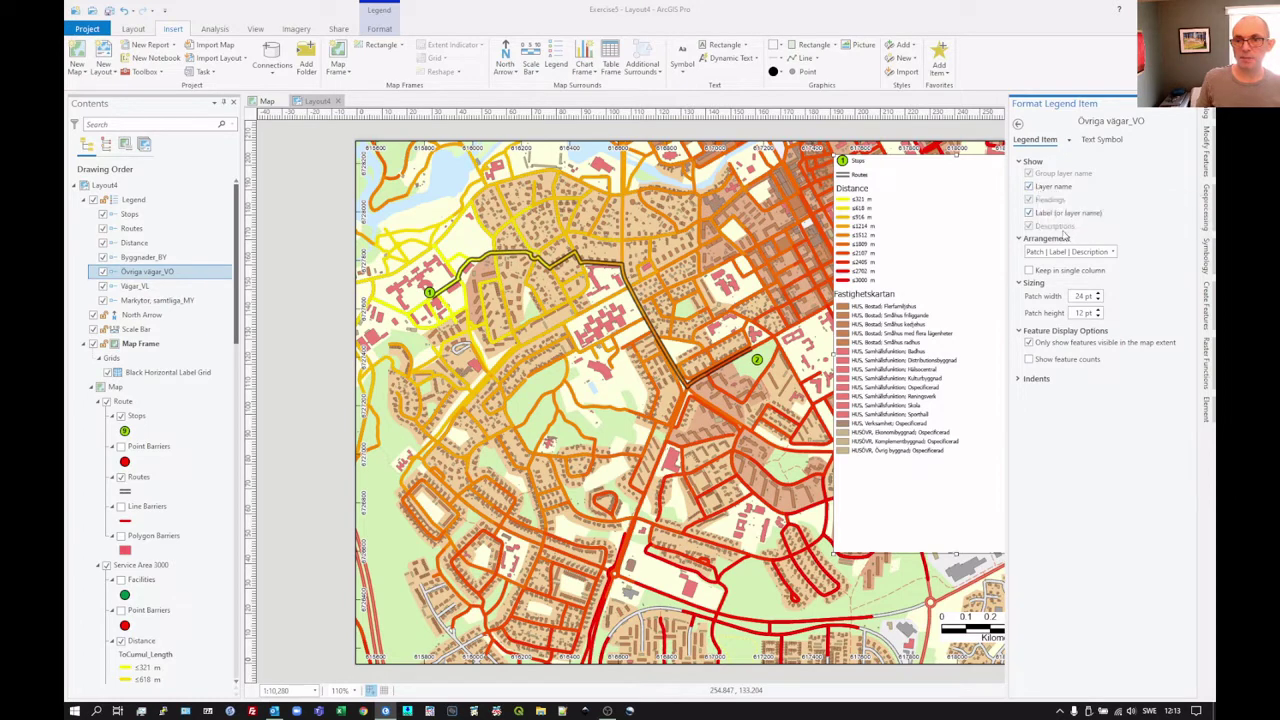
click(1030, 187)
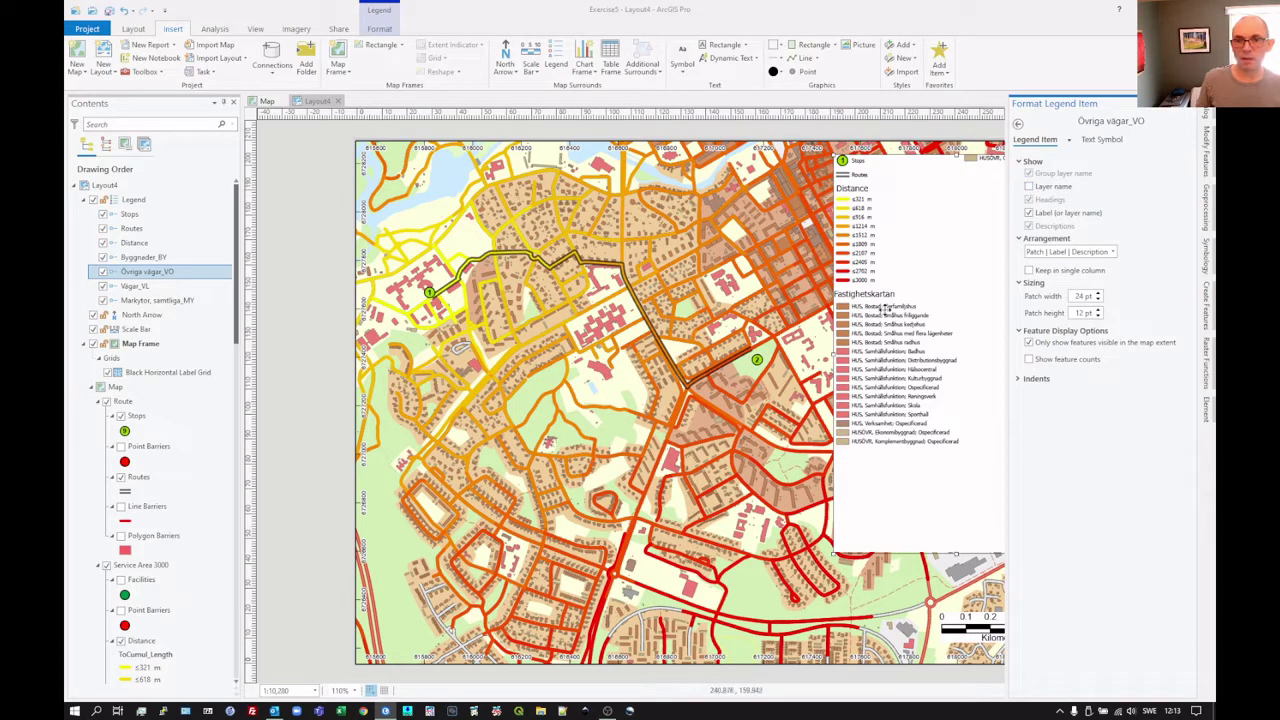
- Hide the layer name of the Vägar_VL legend item and widen the legend frame westward over the map
click(133, 288)
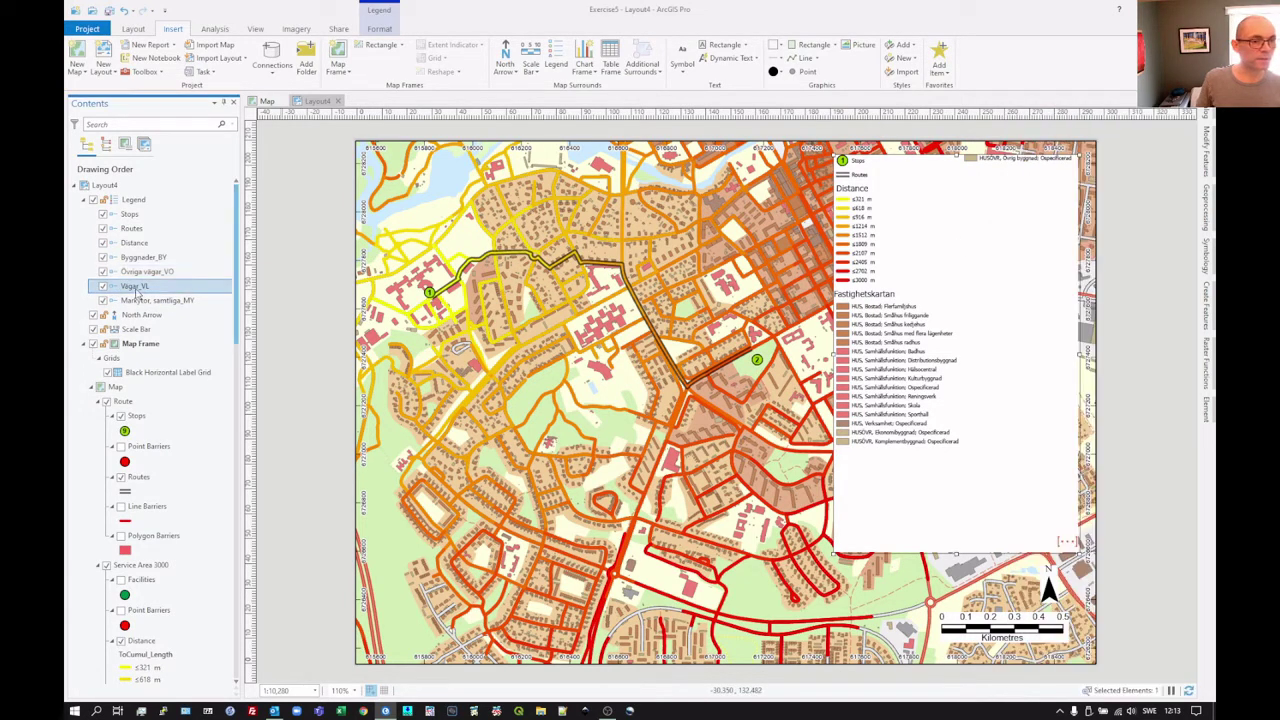
right_click(135, 289)
click(178, 333)
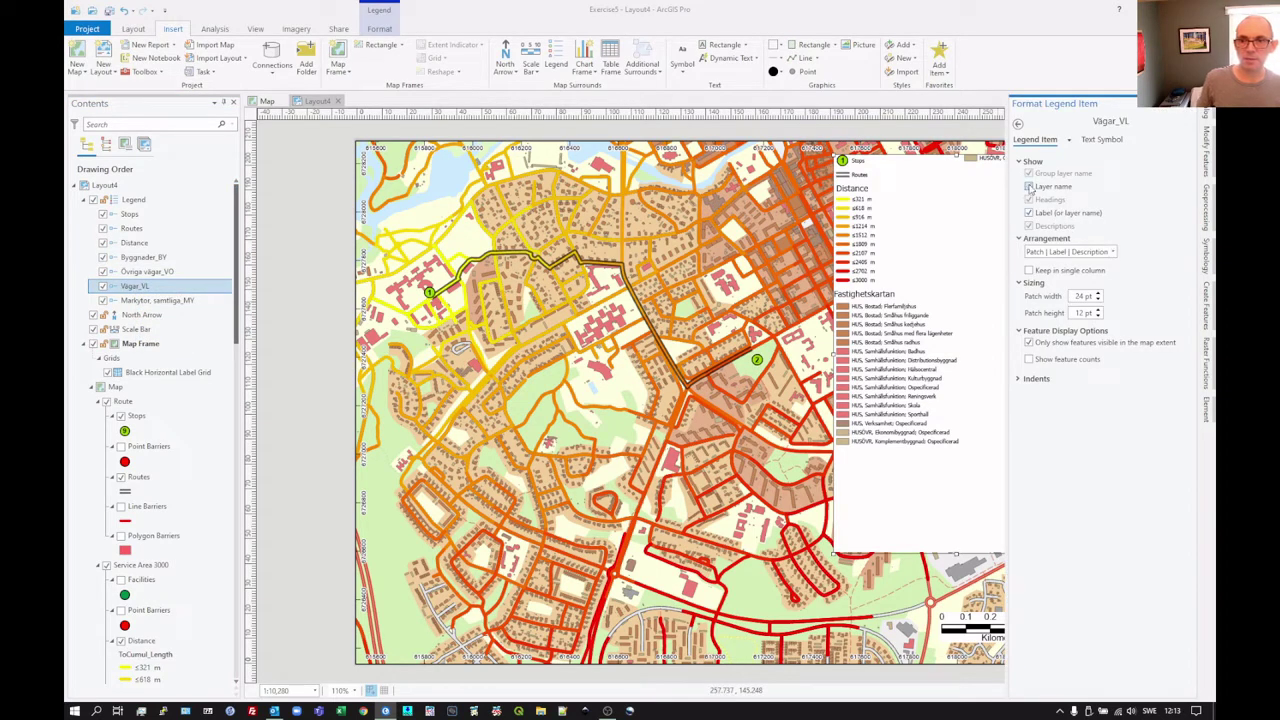
click(932, 236)
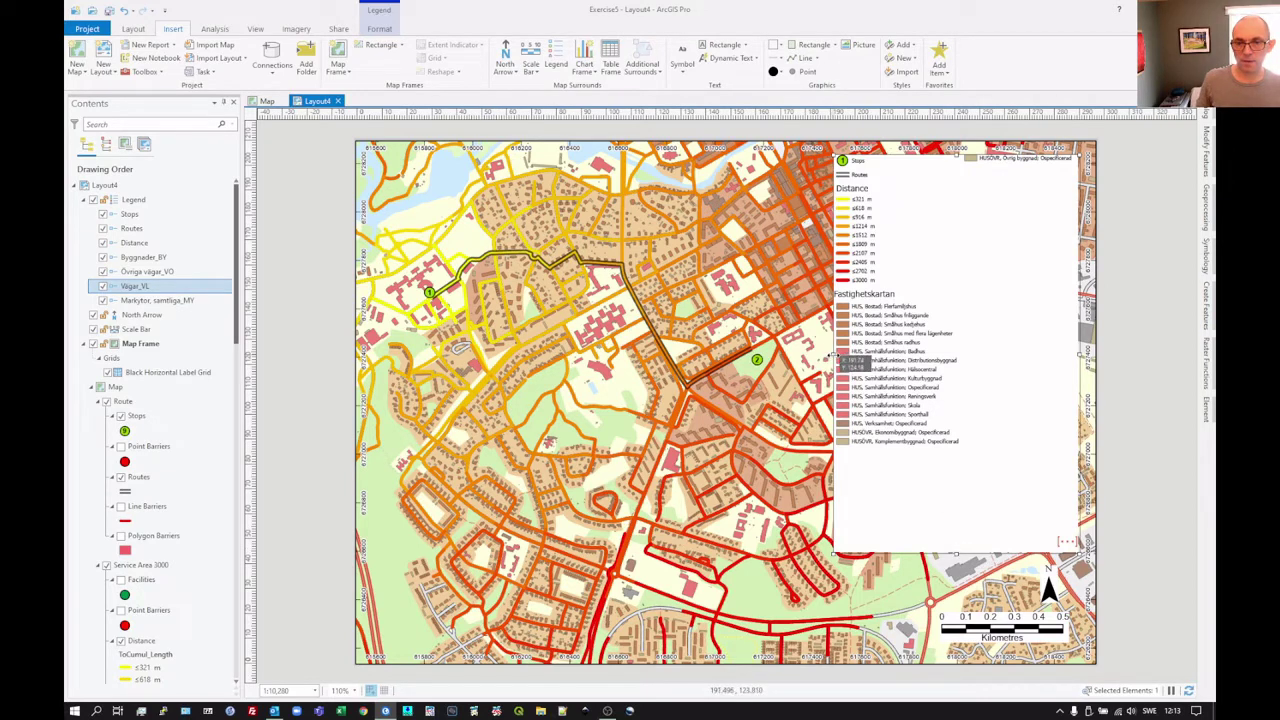
drag(830, 358, 659, 355)
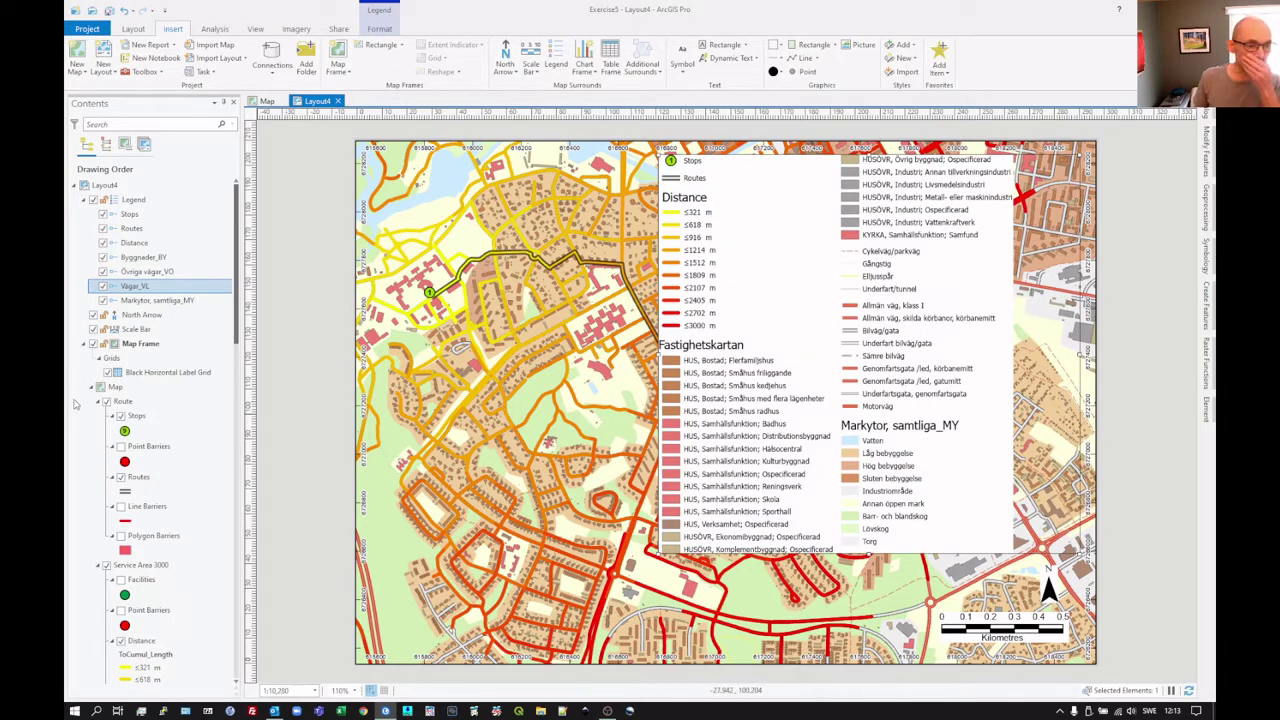
- Hide the layer name of the Markytor, samtliga_MY legend item
click(163, 305)
right_click(163, 308)
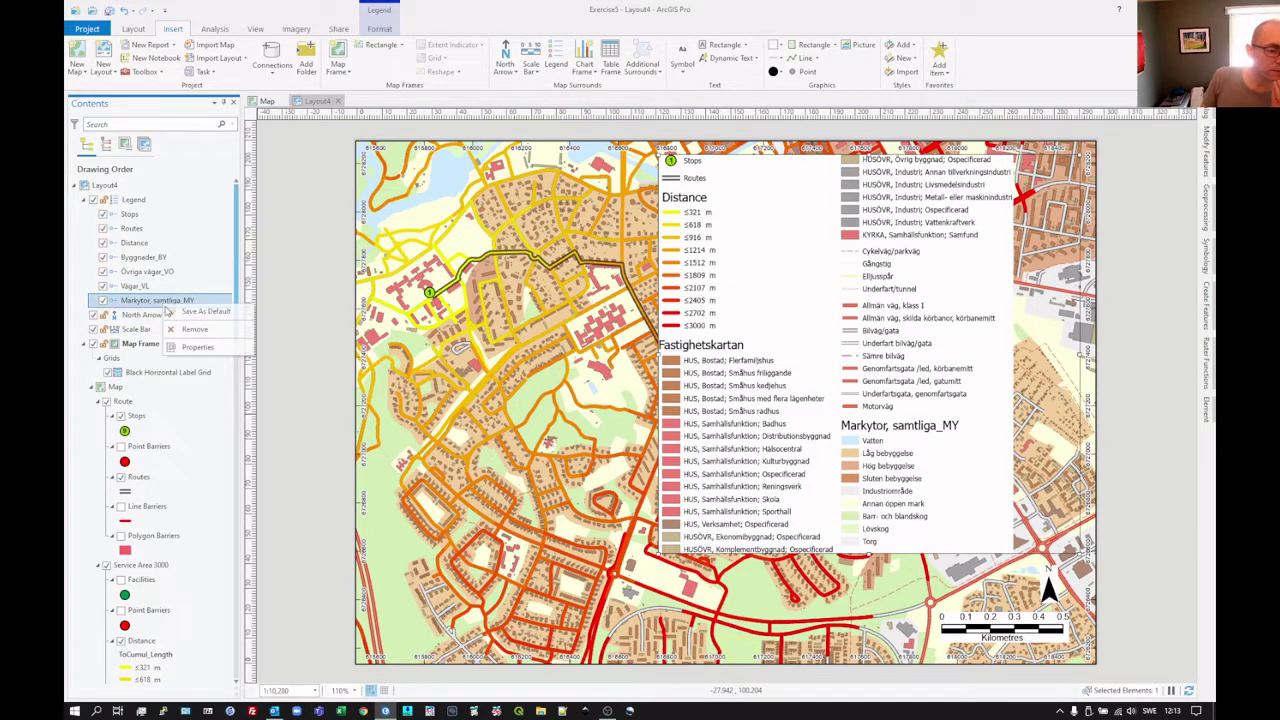
click(190, 349)
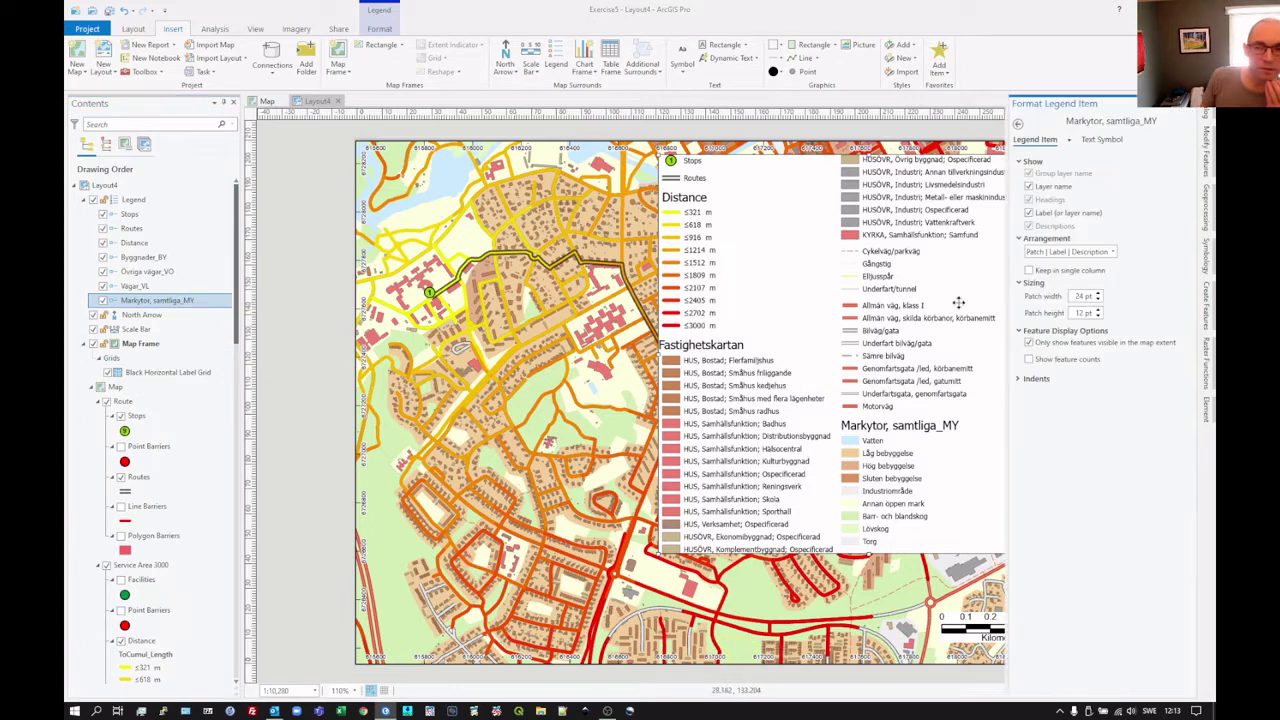
click(1029, 187)
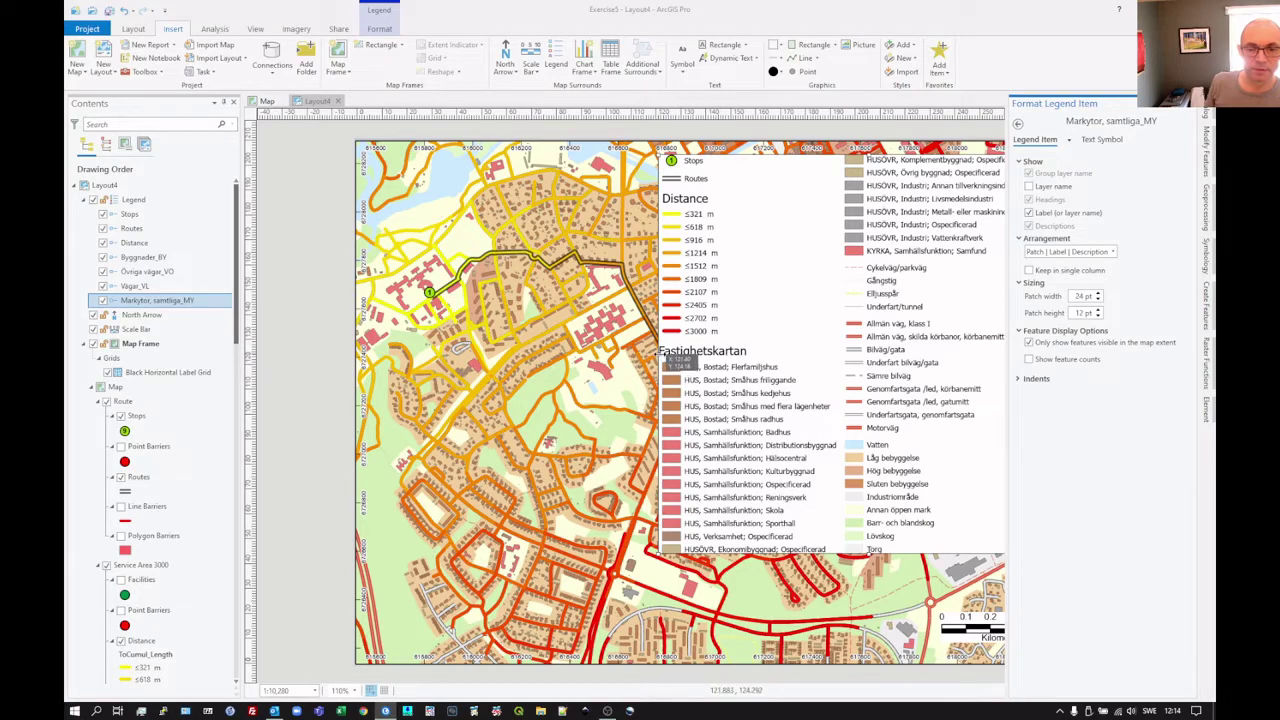
- Reshape the legend into a wide block covering the lower part of the page, with its upper edge near mid-page
click(493, 353)
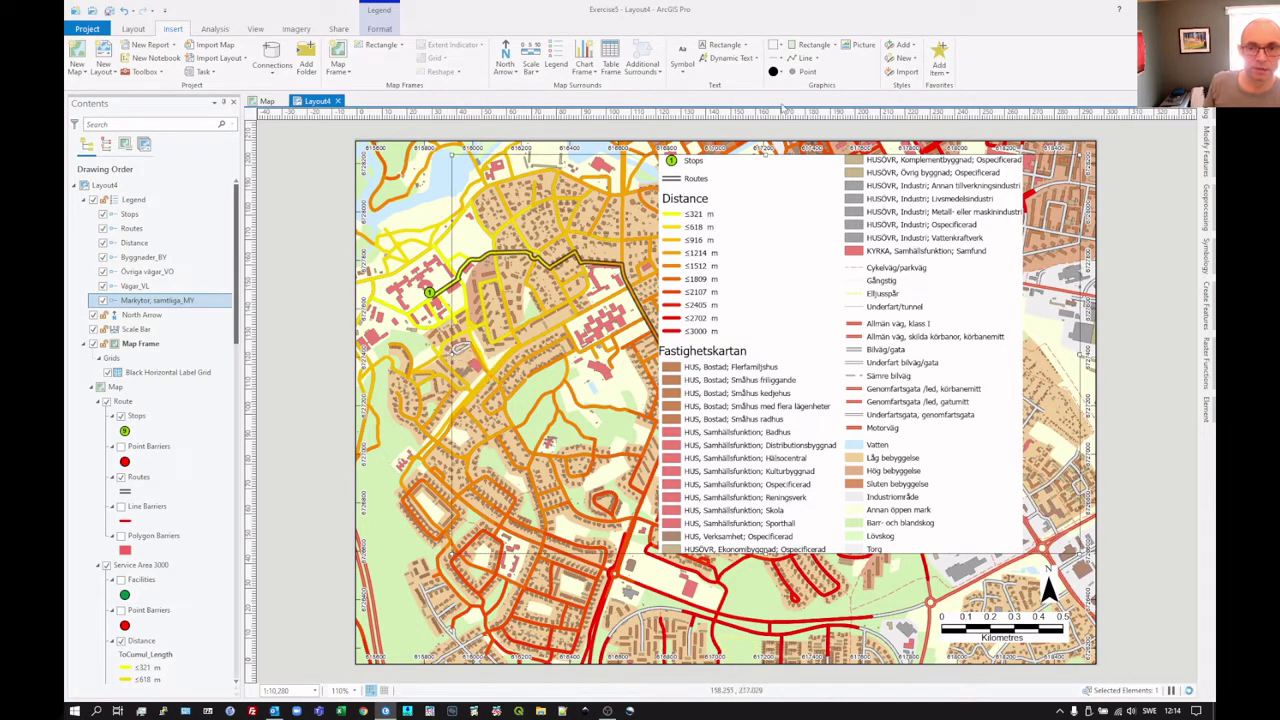
drag(765, 165, 694, 334)
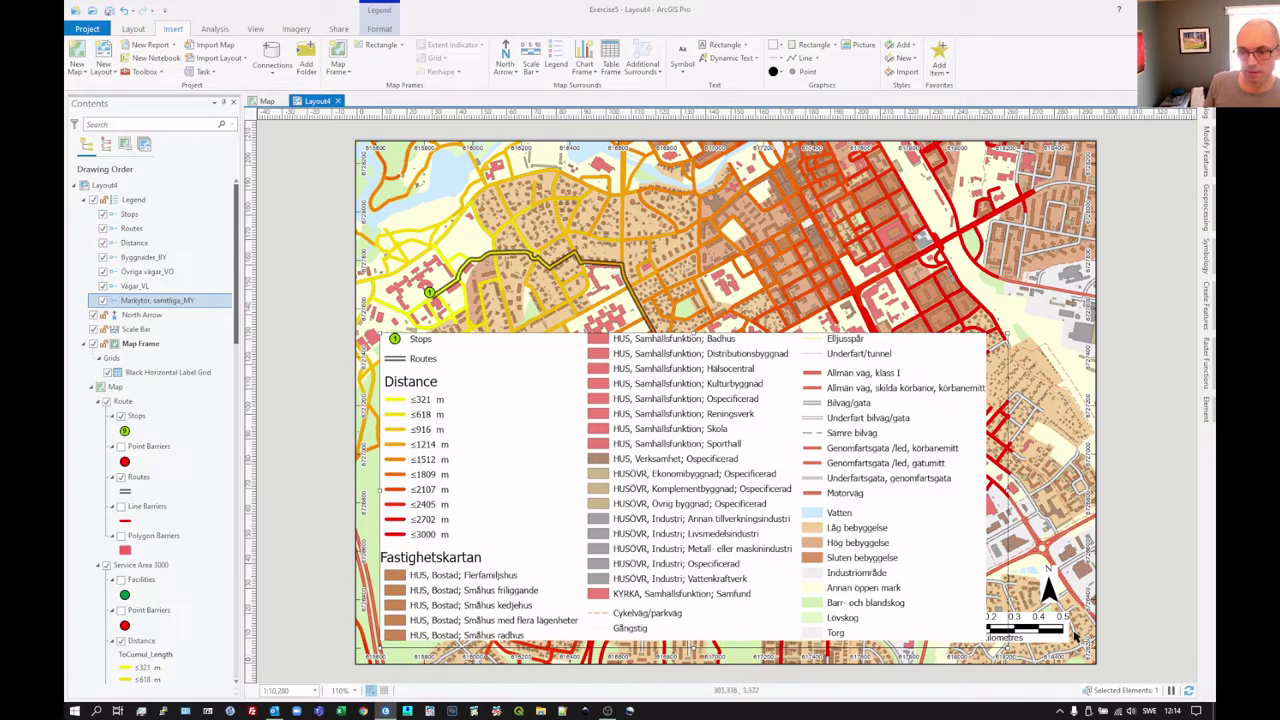
- Move the scale bar to the map's upper-right corner and place the north arrow just beside it
drag(1051, 626, 1038, 168)
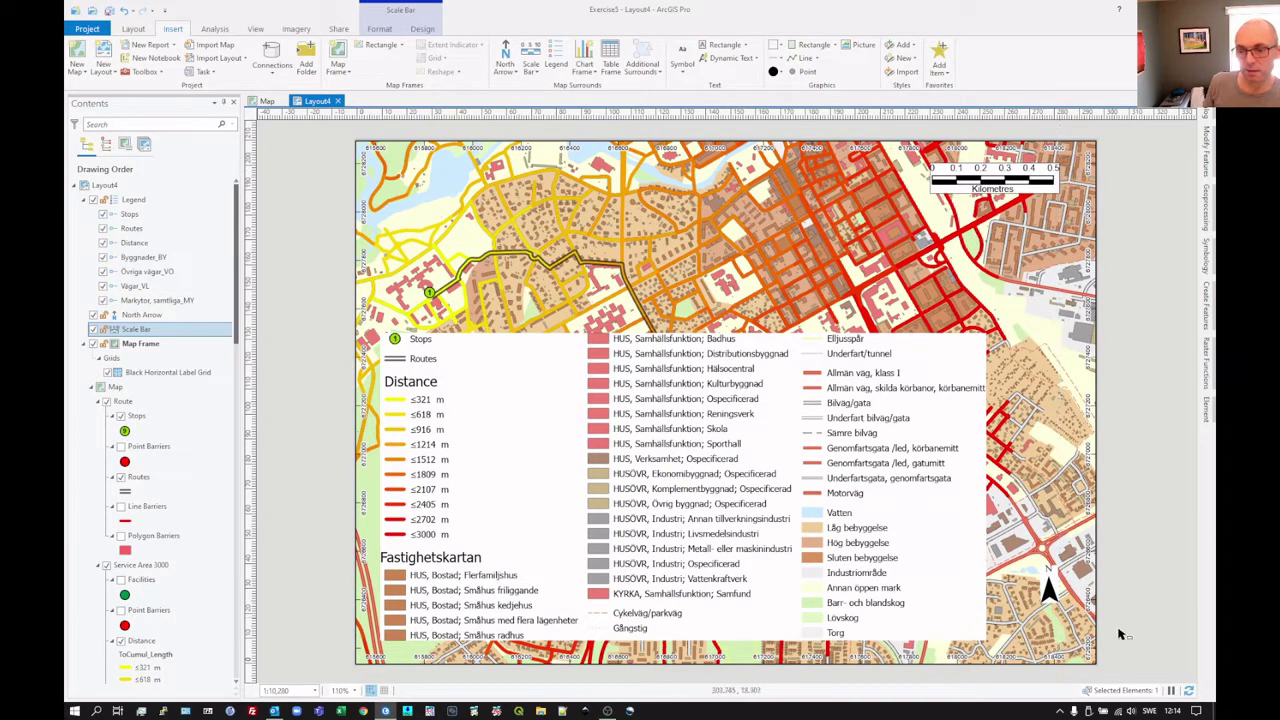
click(1049, 591)
drag(1049, 591, 887, 183)
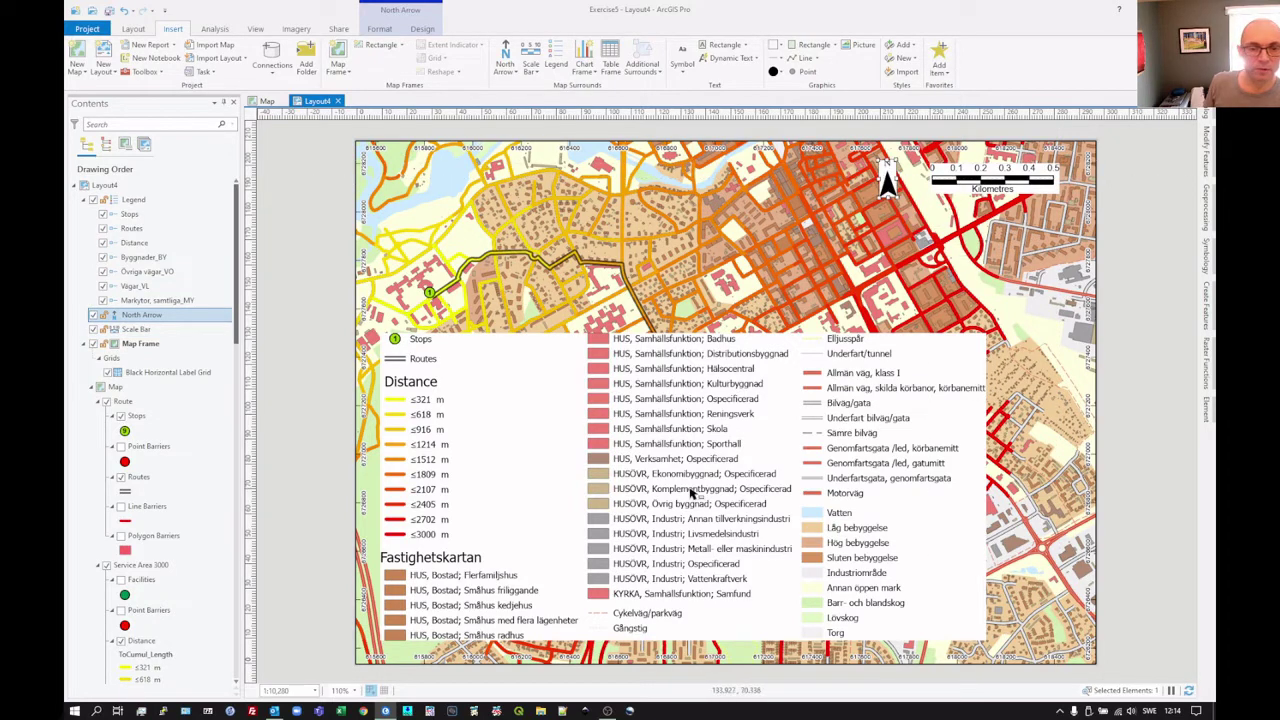
- Flatten the legend into a lower, wider strip along the map's lower edge so the route is uncovered
click(704, 358)
drag(704, 358, 697, 420)
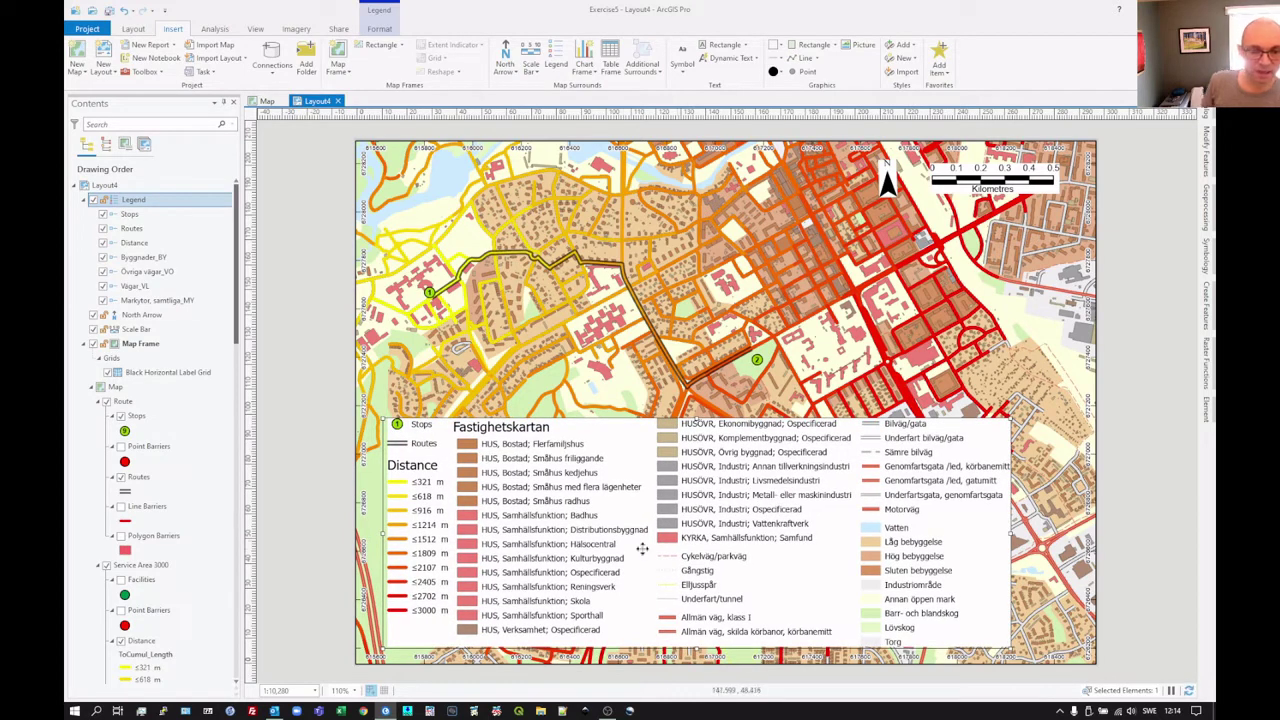
- Set the text size of all legend items together to 8 pt and apply it
right_click(578, 561)
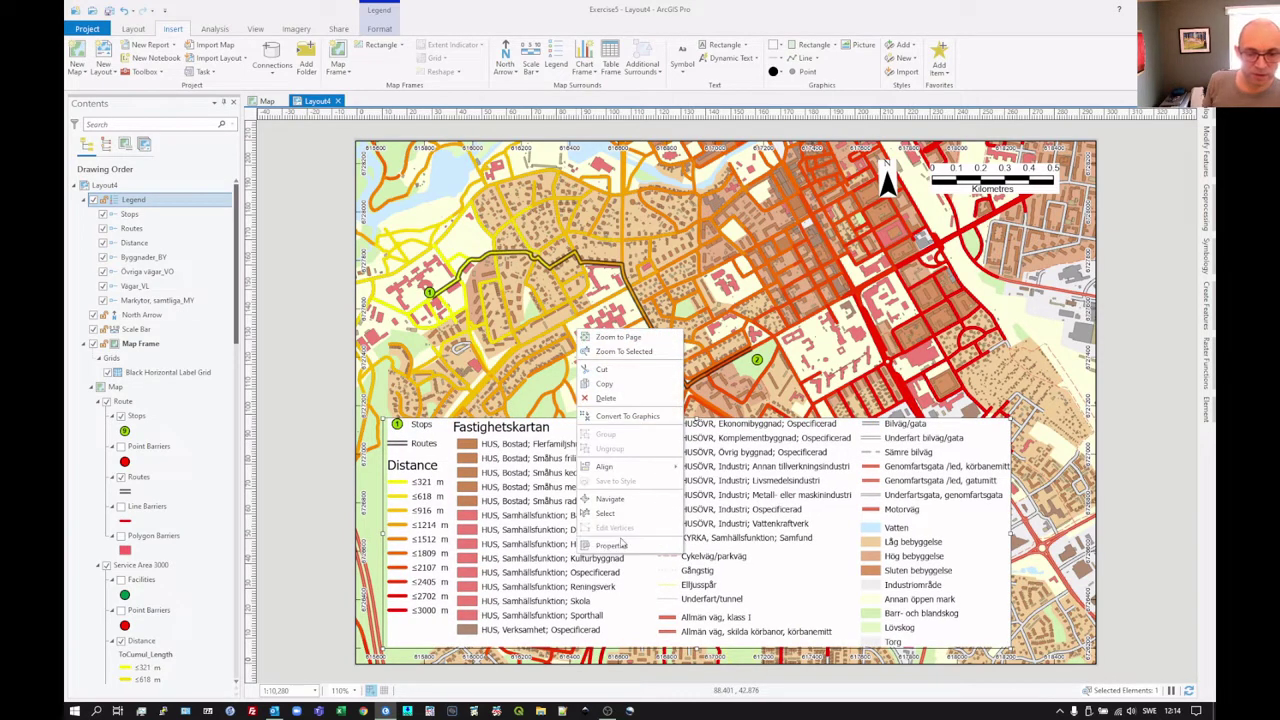
click(622, 547)
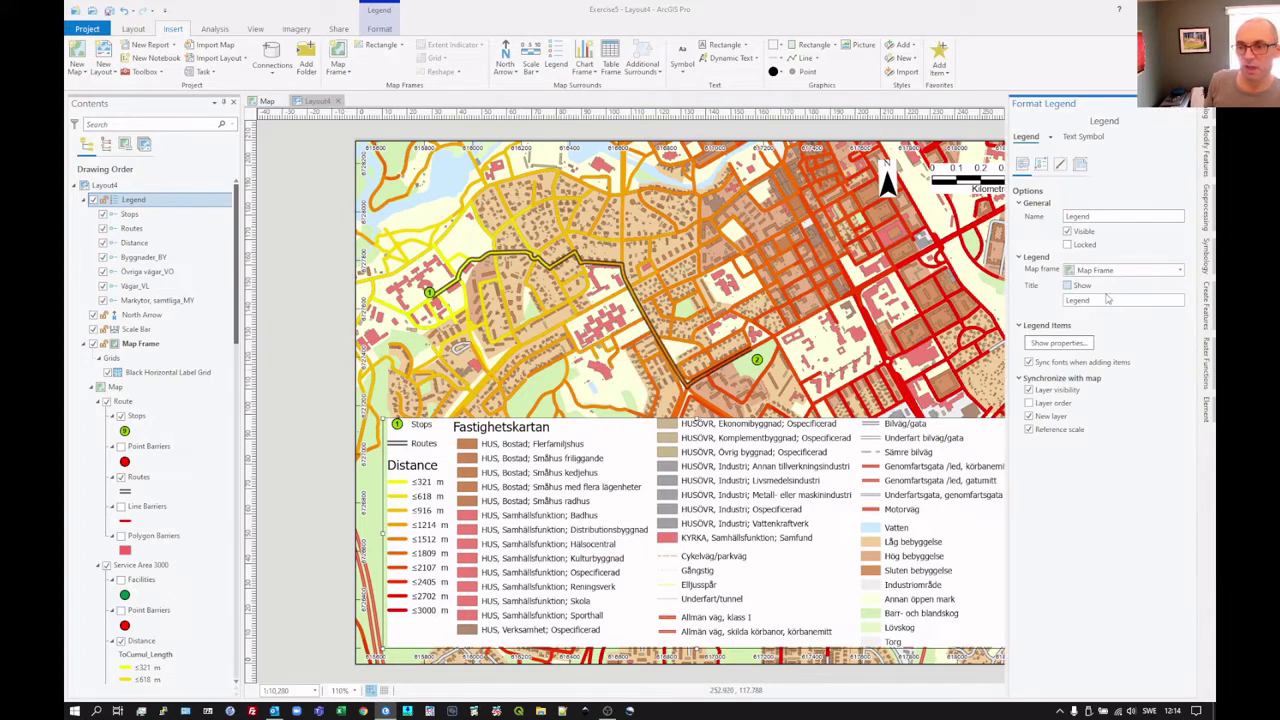
click(1073, 345)
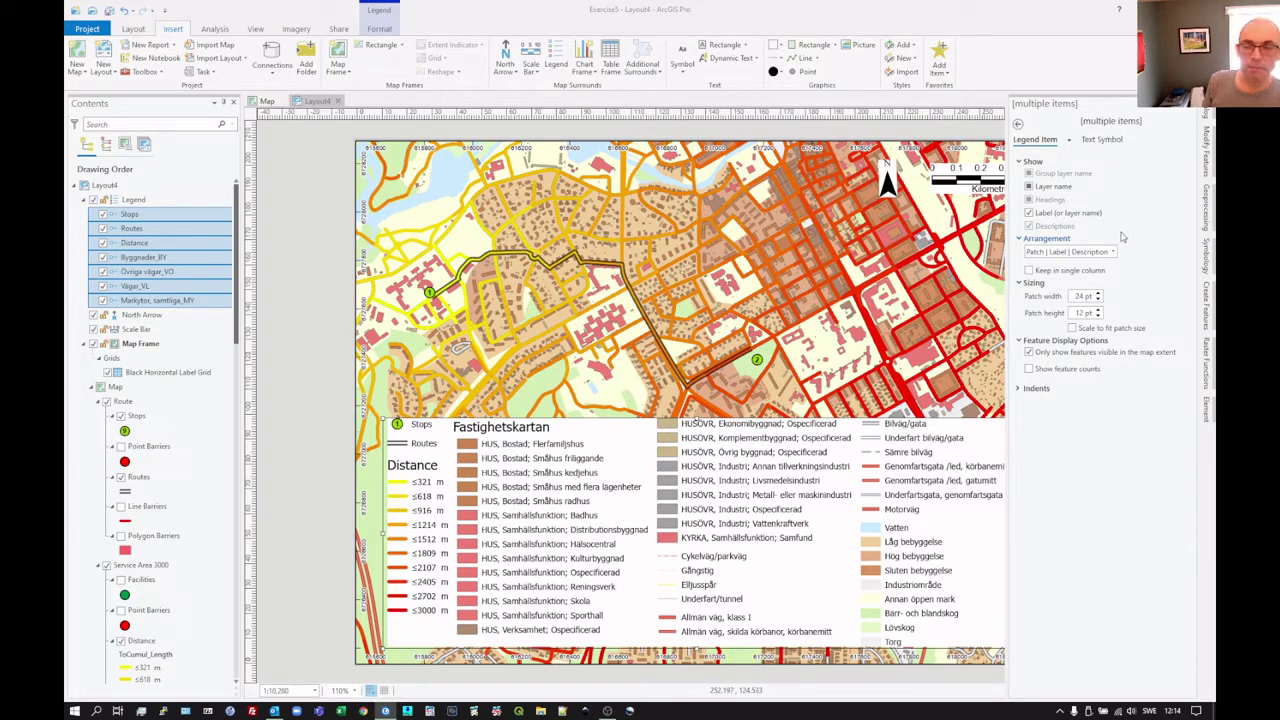
click(1100, 140)
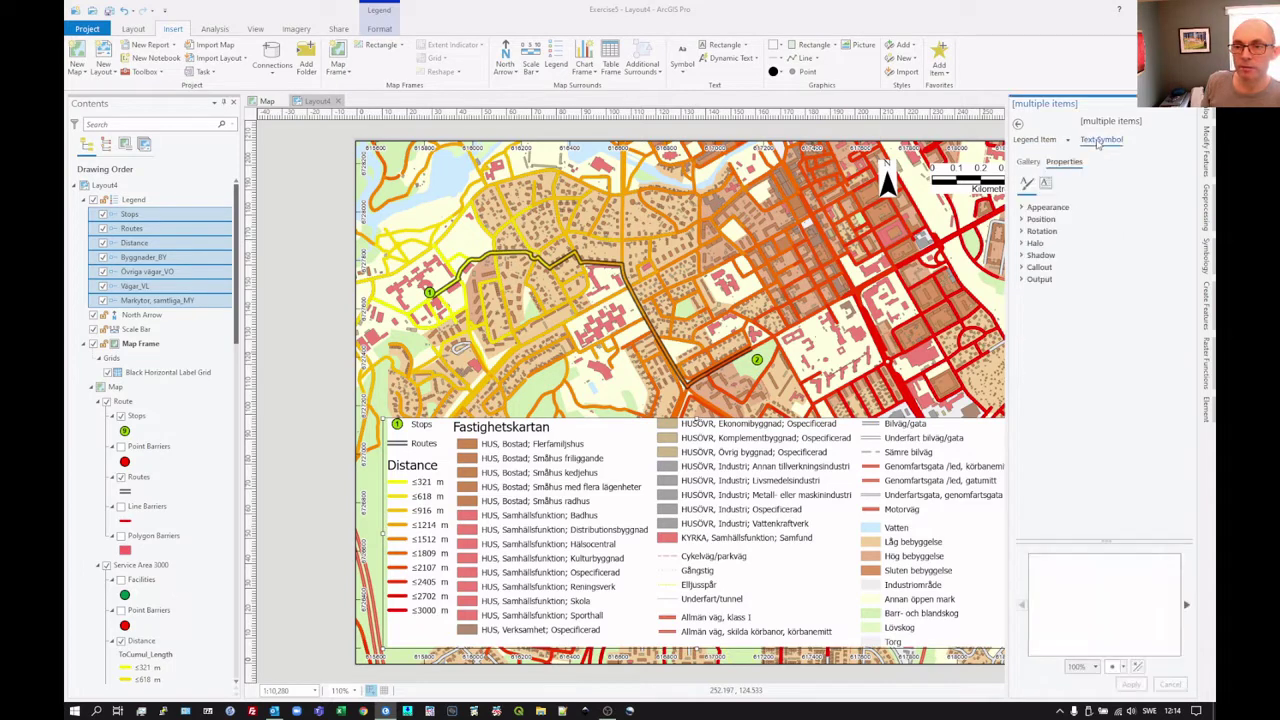
click(1050, 186)
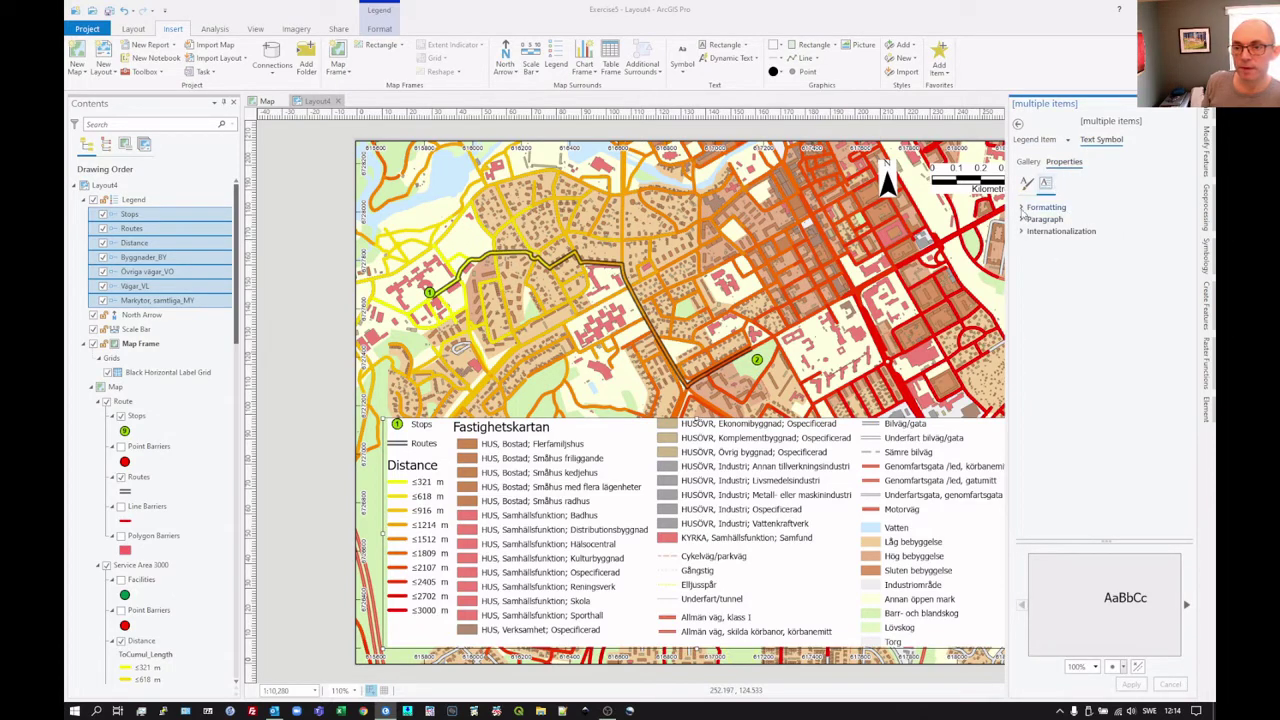
click(1022, 207)
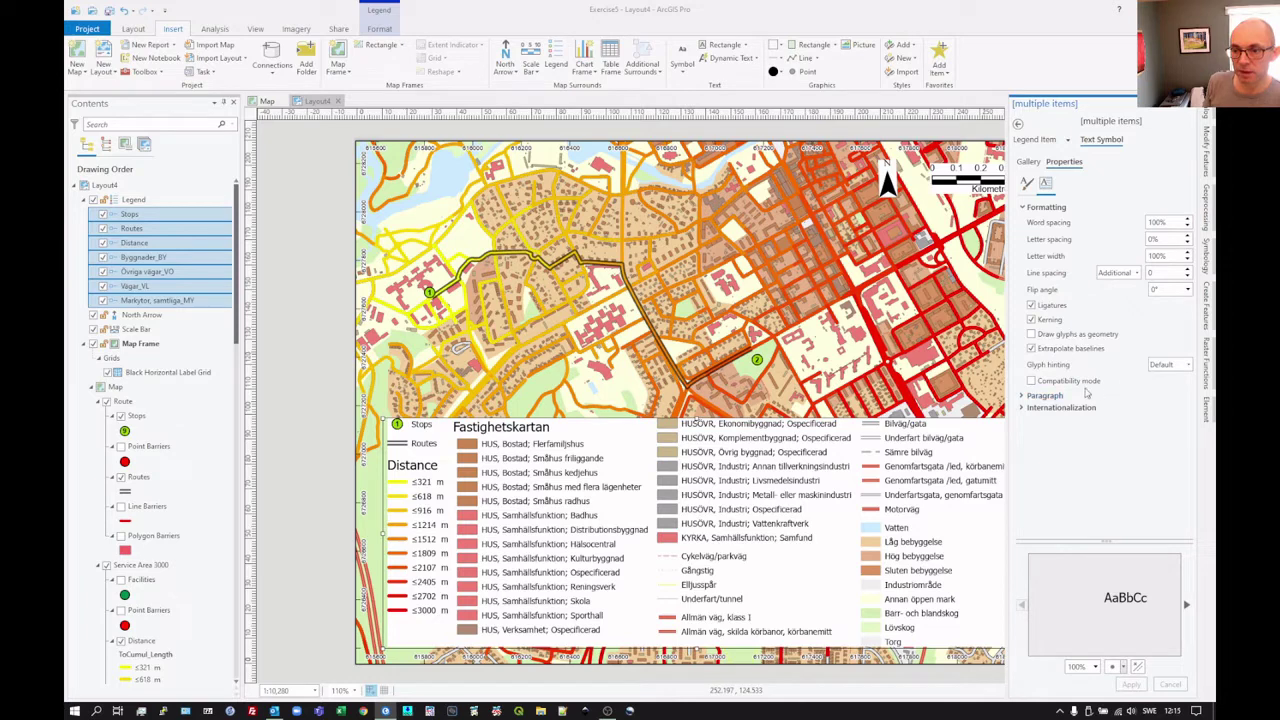
click(1027, 185)
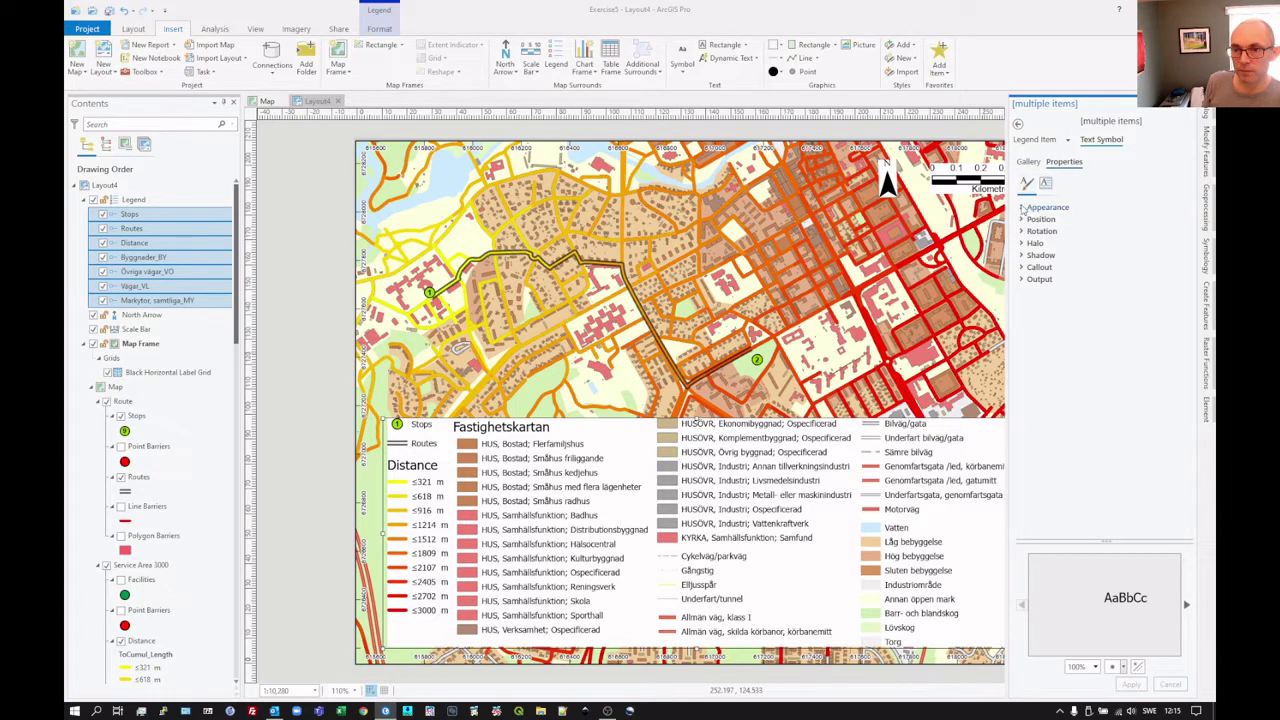
click(1022, 207)
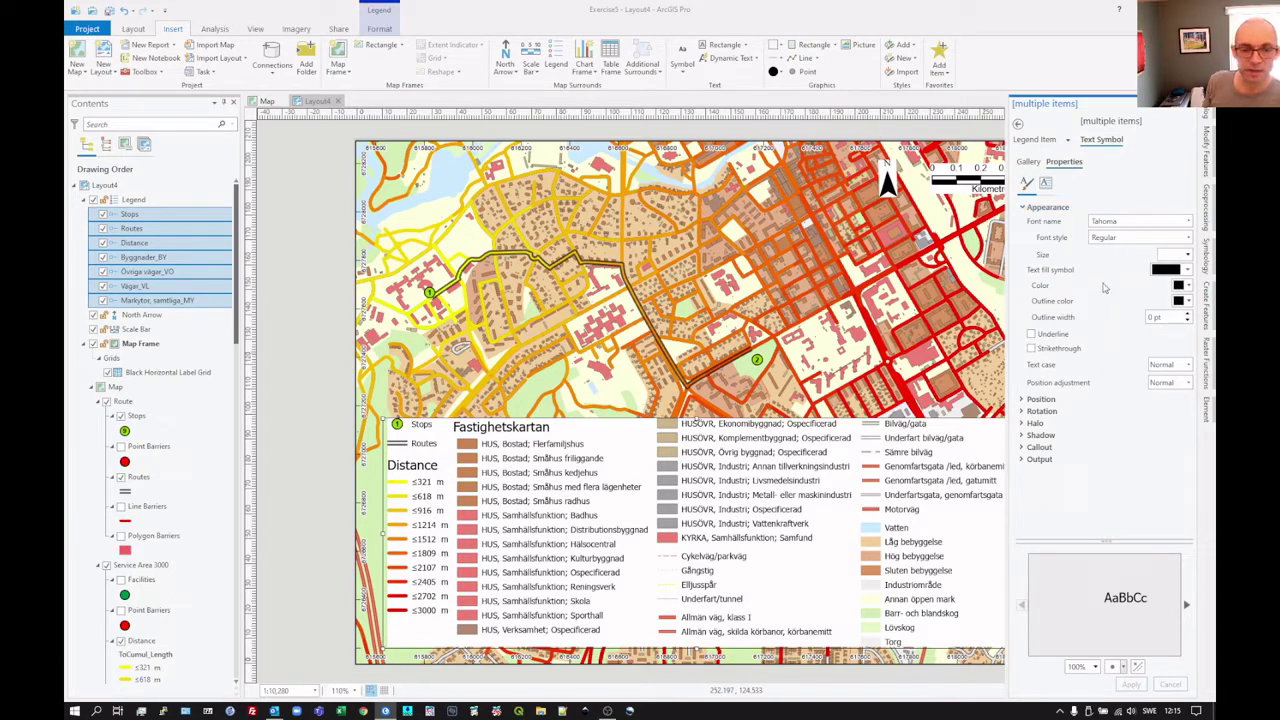
click(1187, 256)
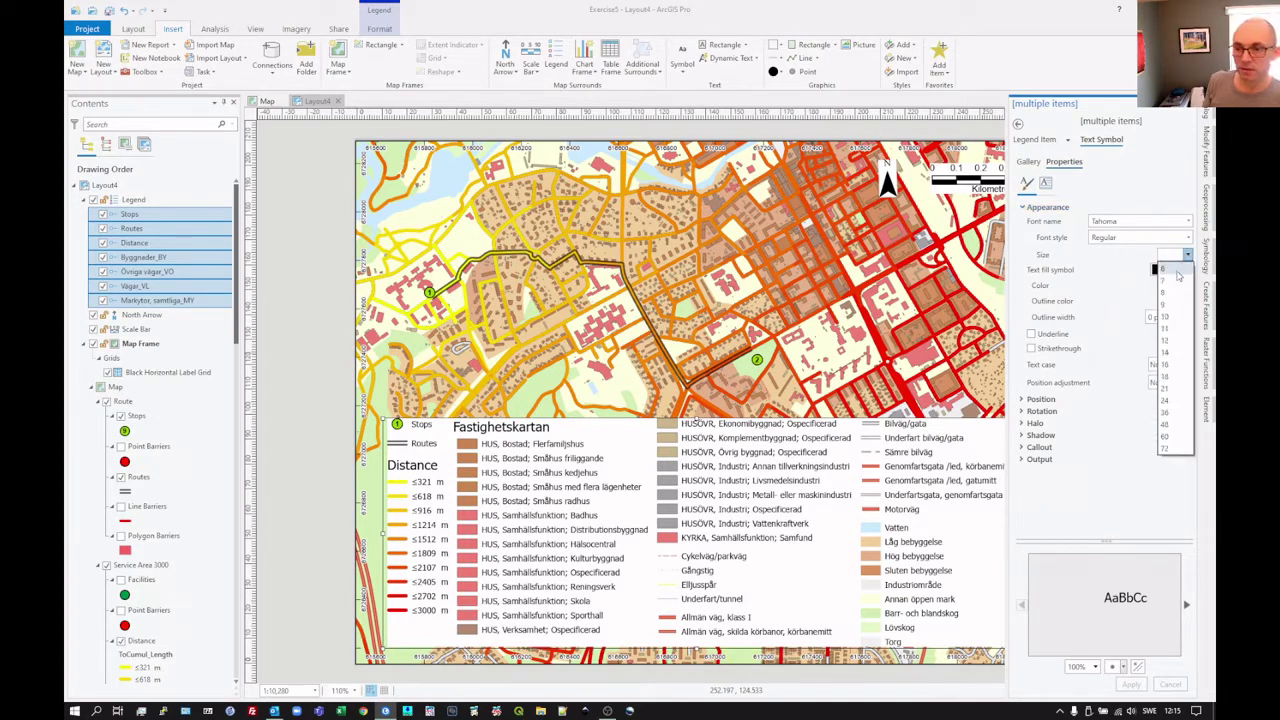
click(1175, 294)
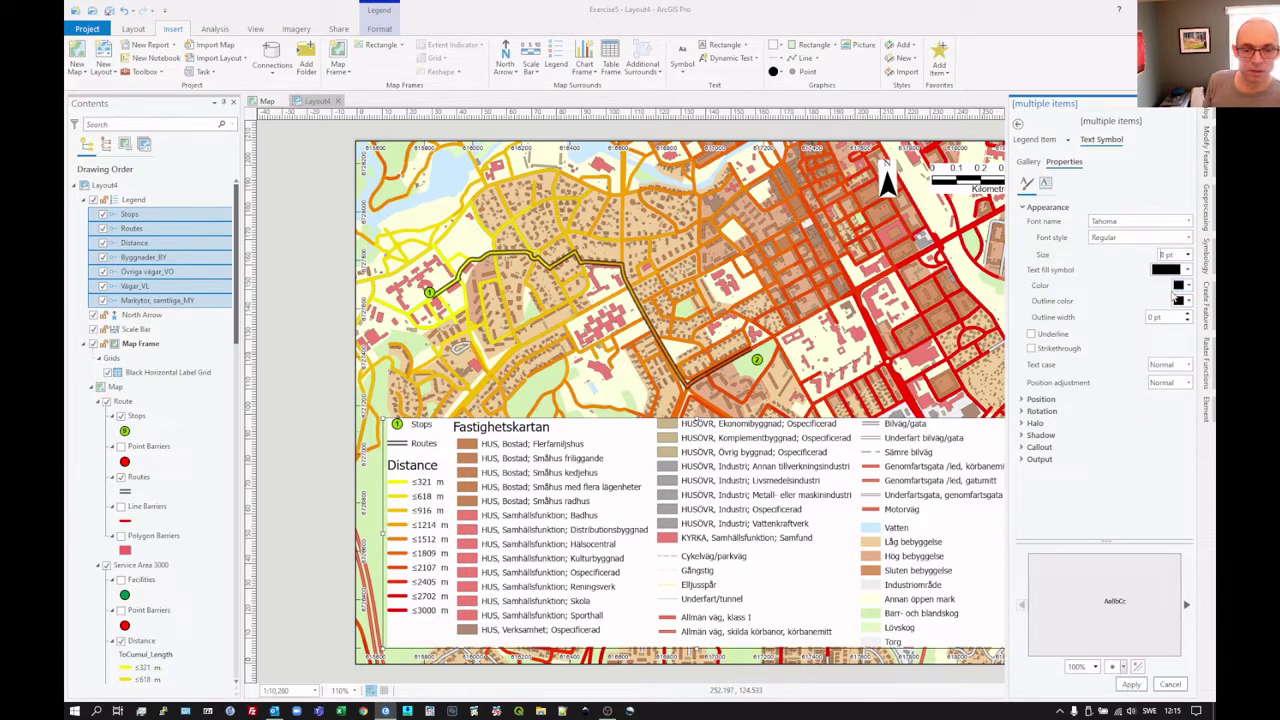
click(1131, 684)
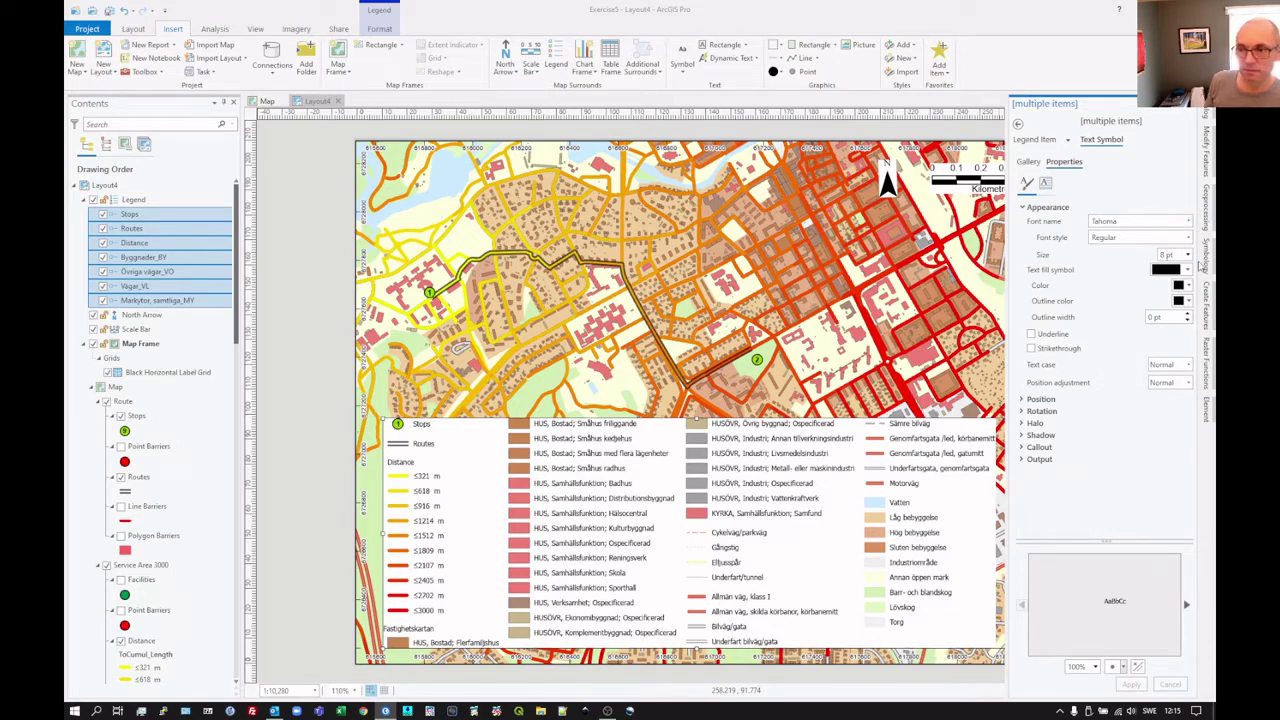
- Reduce the text size of all legend items to 6 pt and apply it
click(1187, 255)
click(1176, 270)
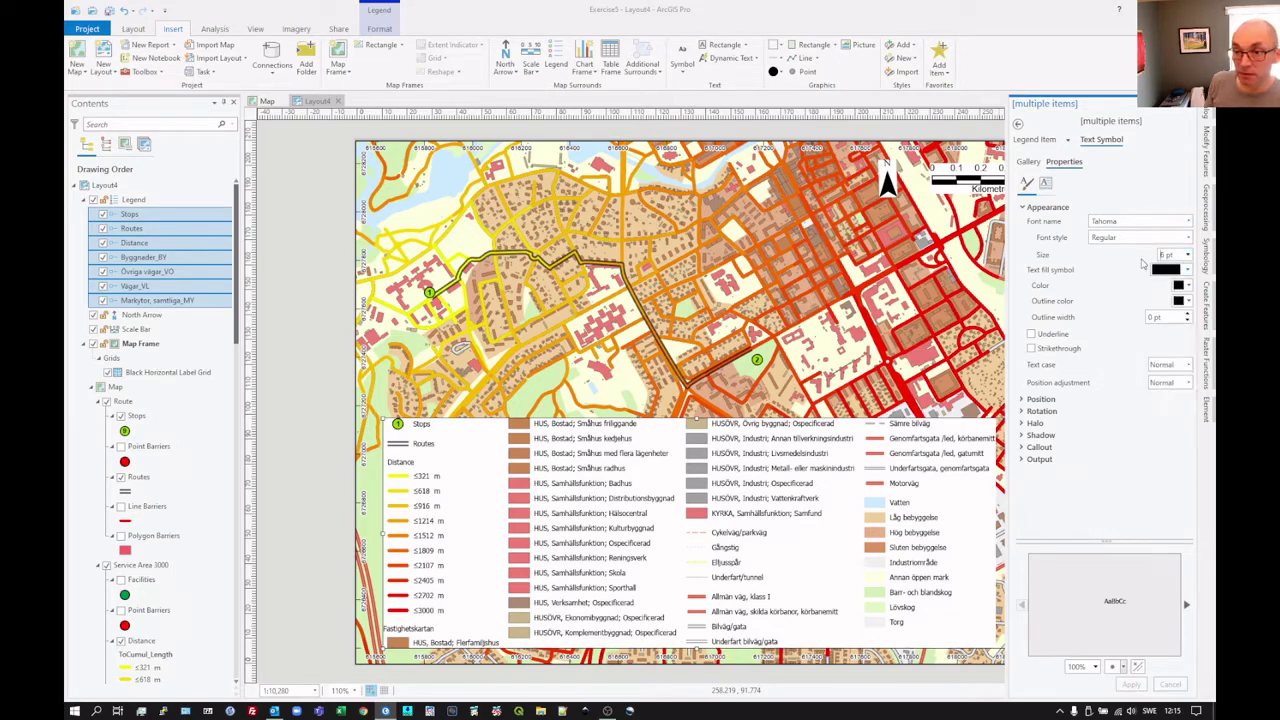
click(1134, 685)
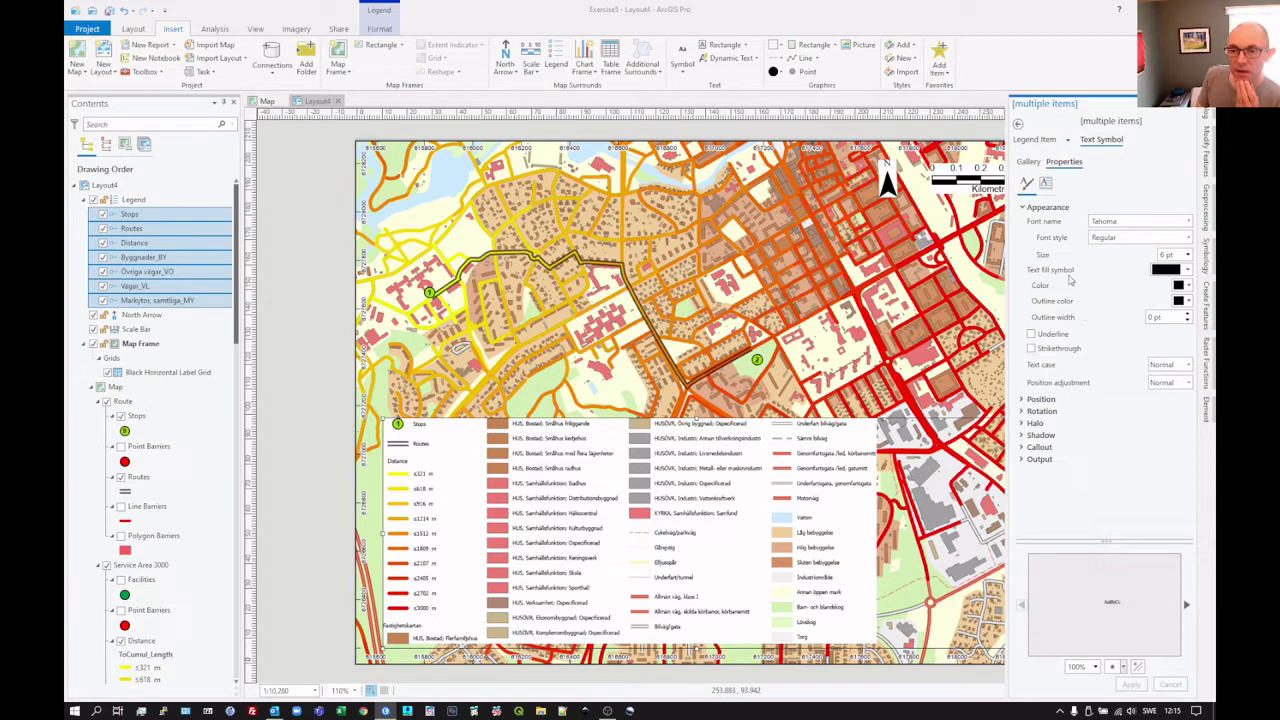
- Set the patches of all legend items to 20 pt wide and 10 pt high, and nudge the legend slightly down
click(1028, 161)
click(1035, 139)
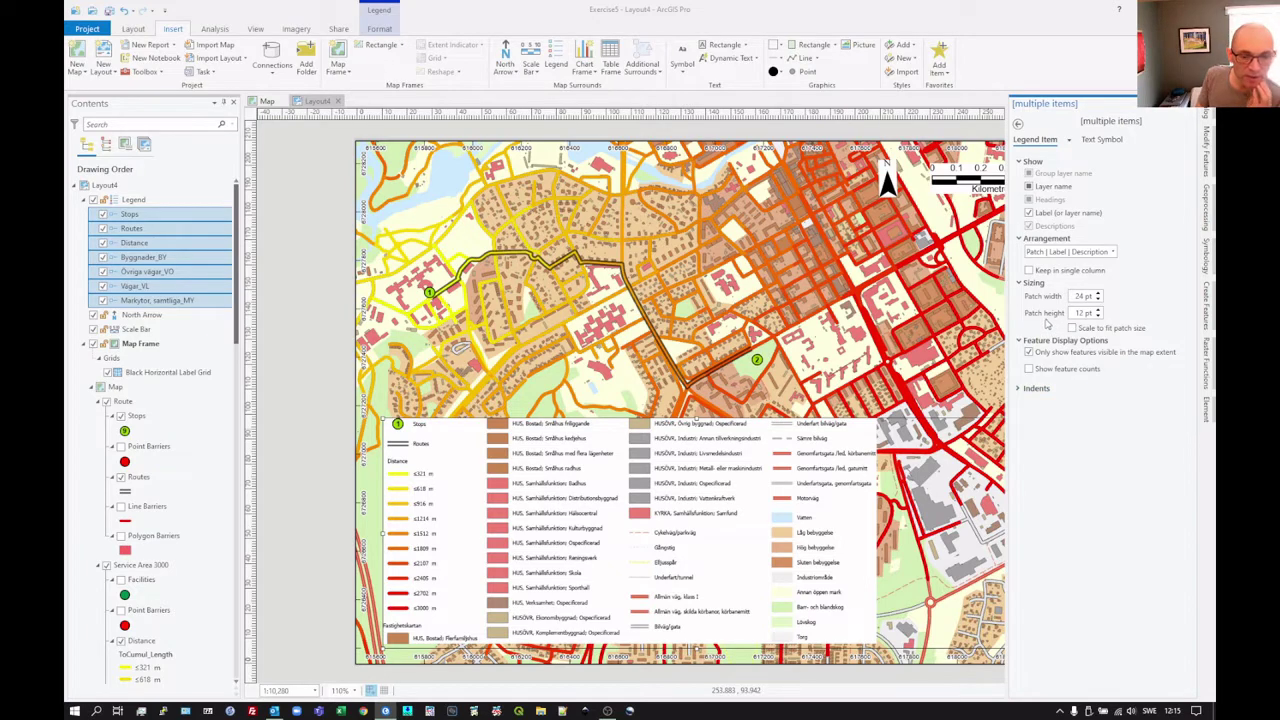
text(10)
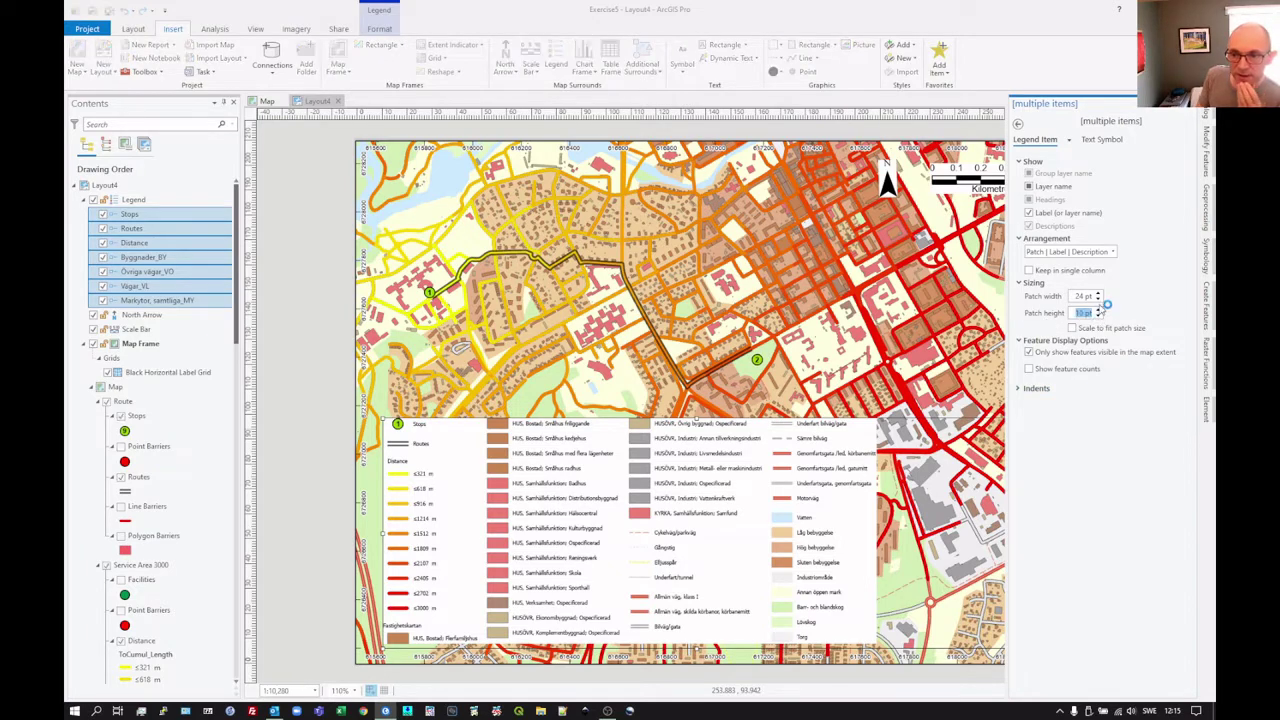
click(1098, 297)
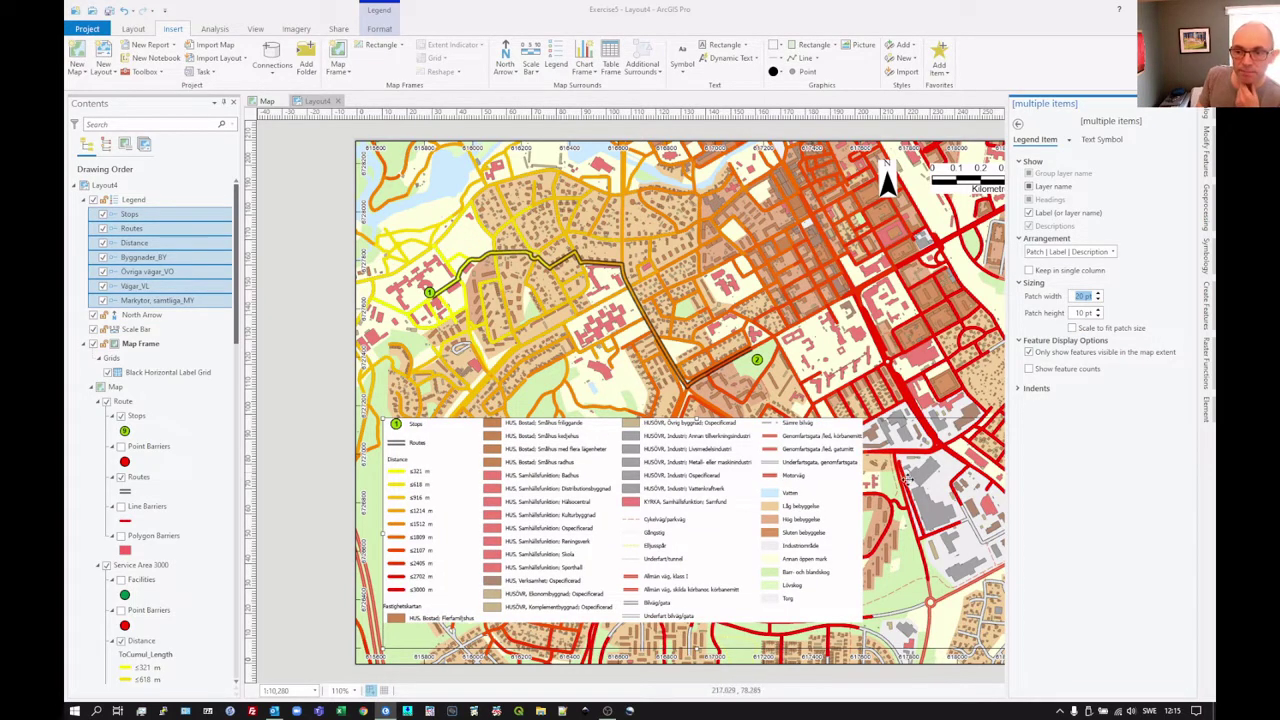
drag(601, 535, 604, 543)
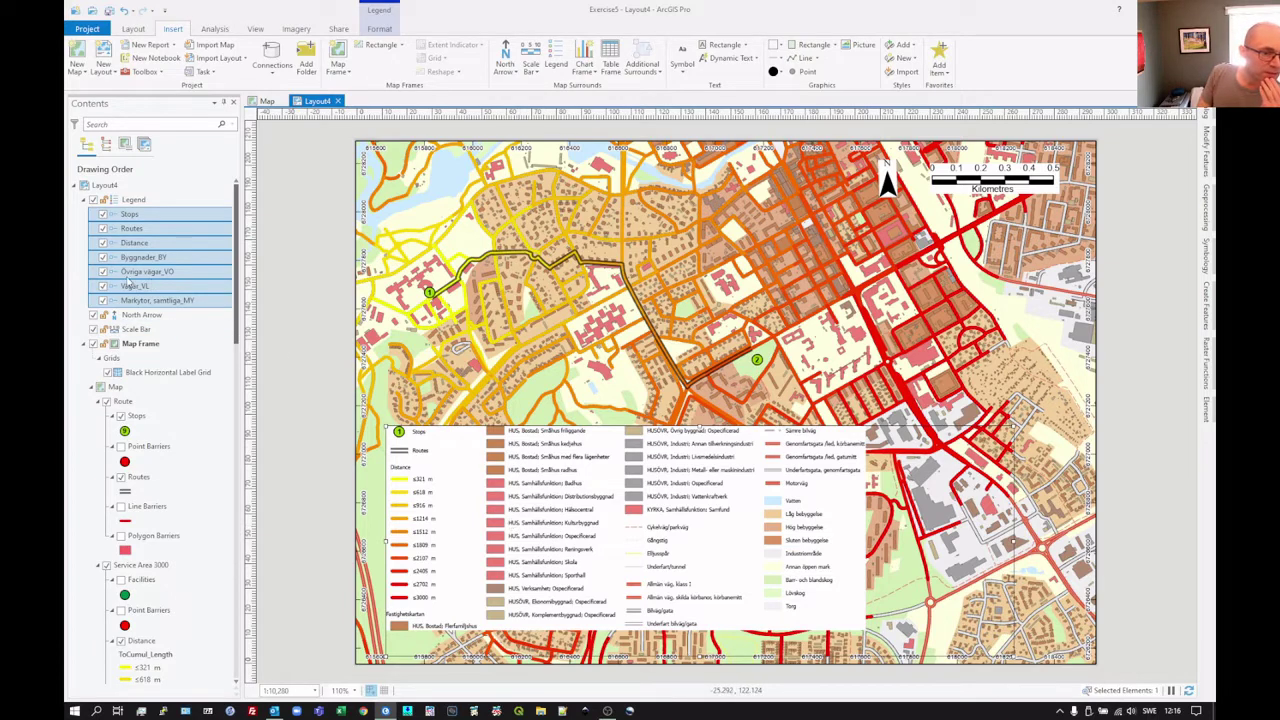
- Keep the Byggnader_BY legend item in a single column
click(144, 259)
right_click(145, 264)
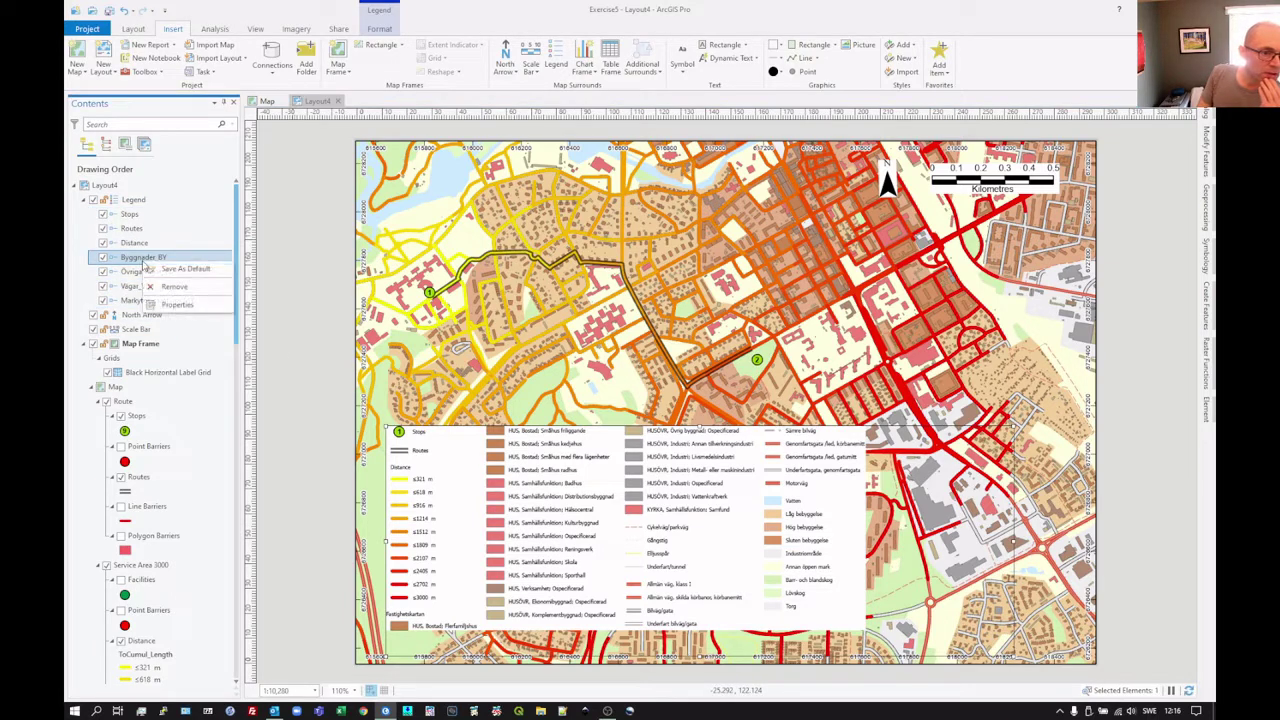
click(178, 306)
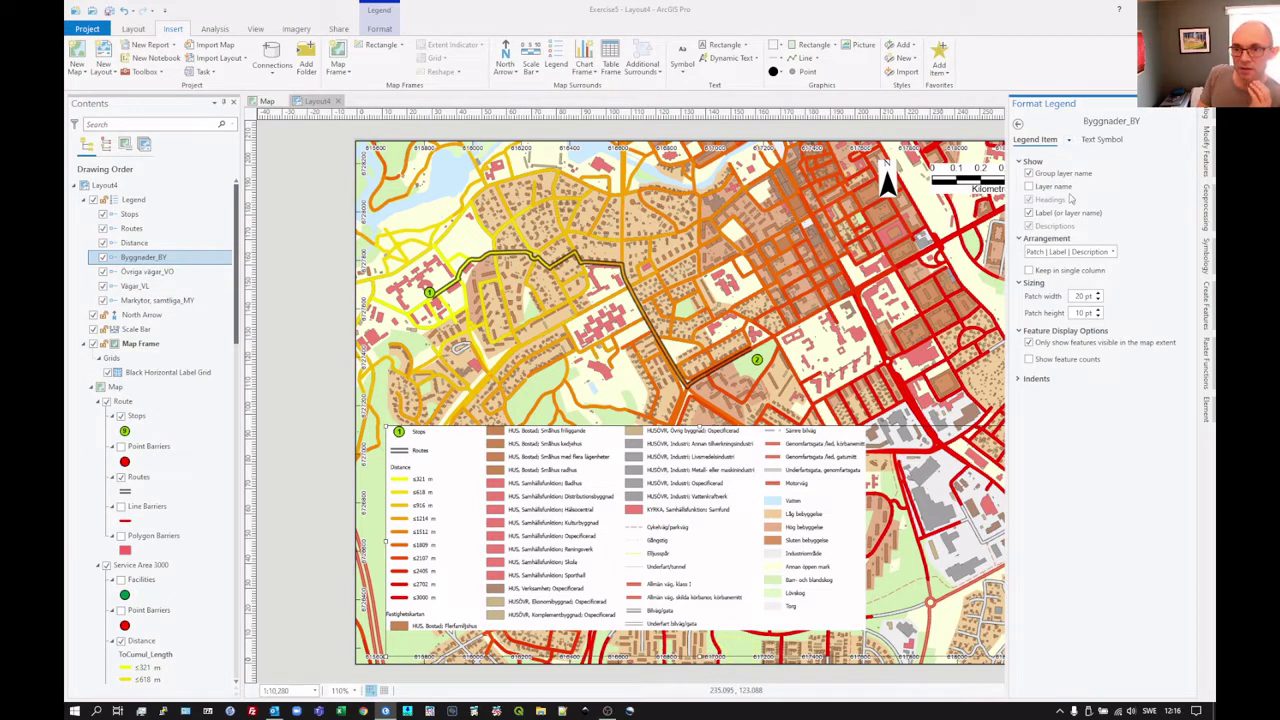
click(1098, 140)
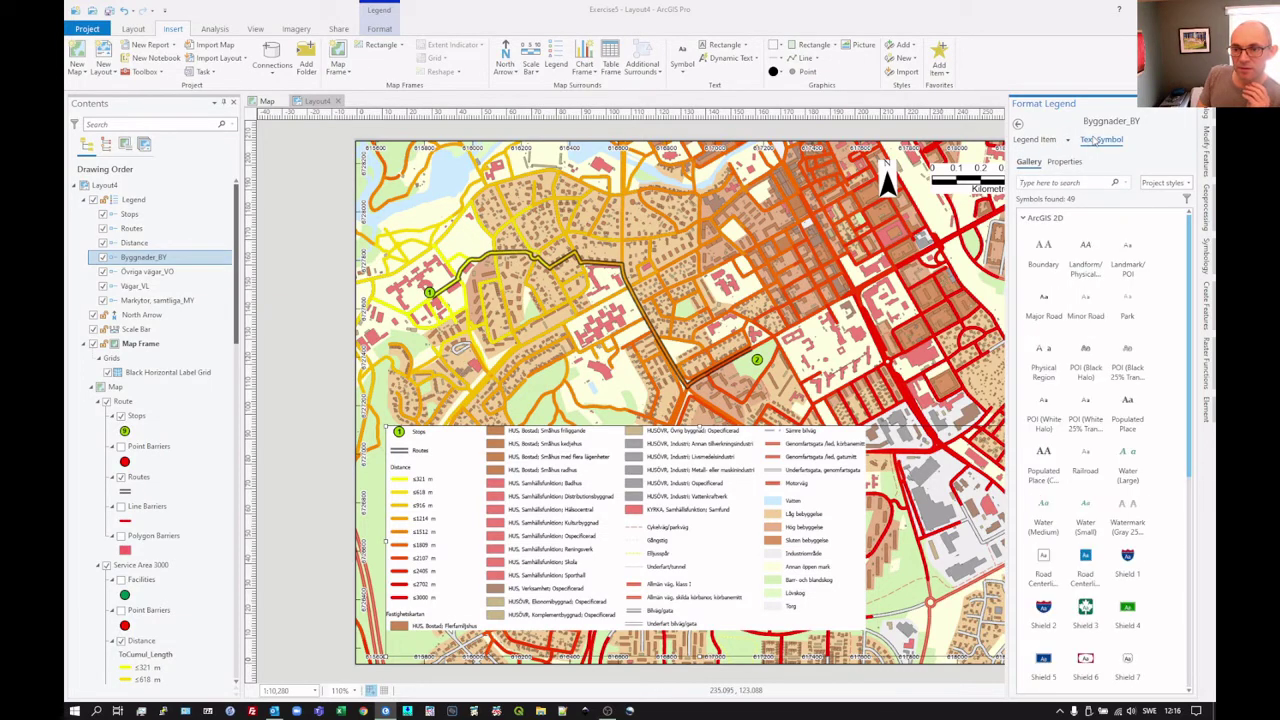
click(1065, 162)
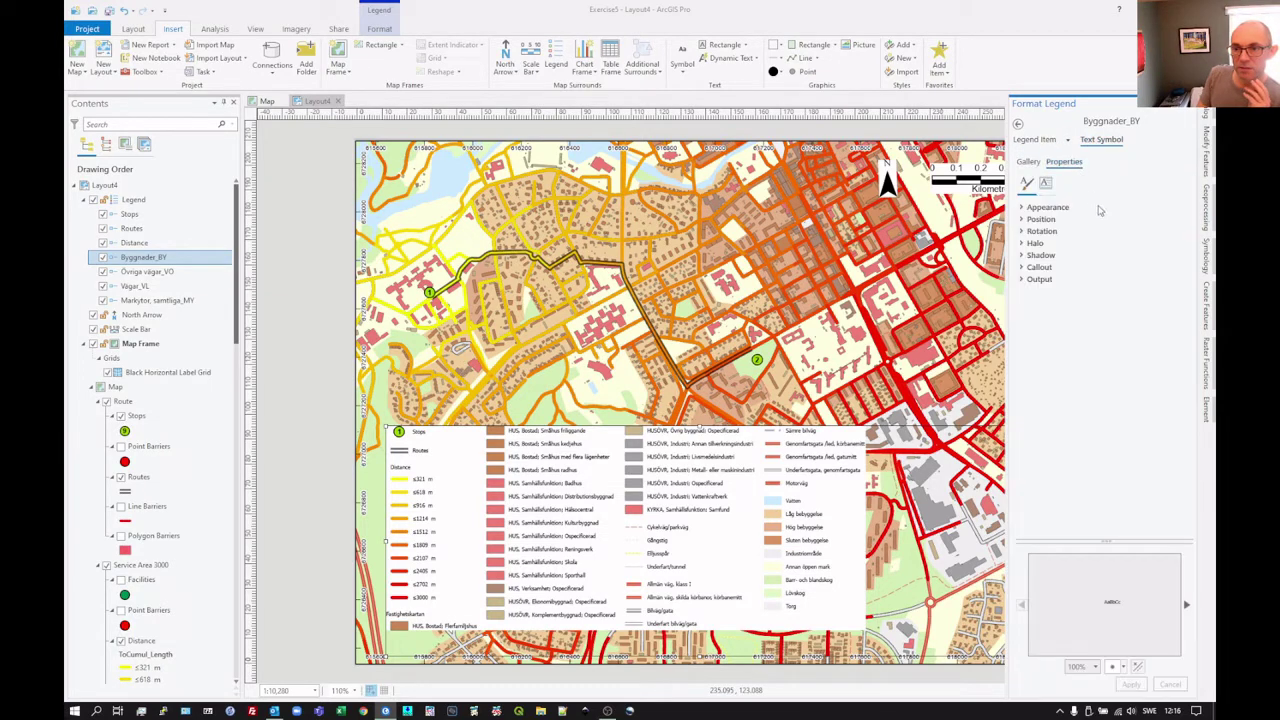
click(1034, 140)
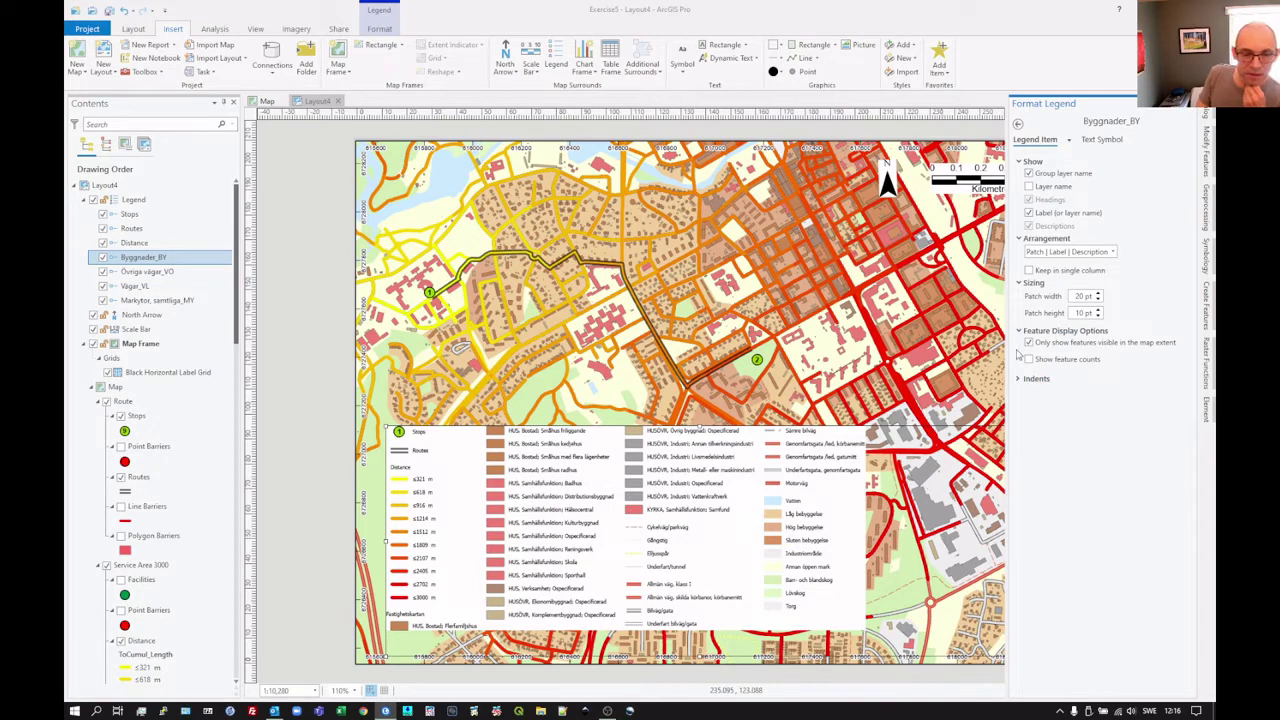
click(1029, 270)
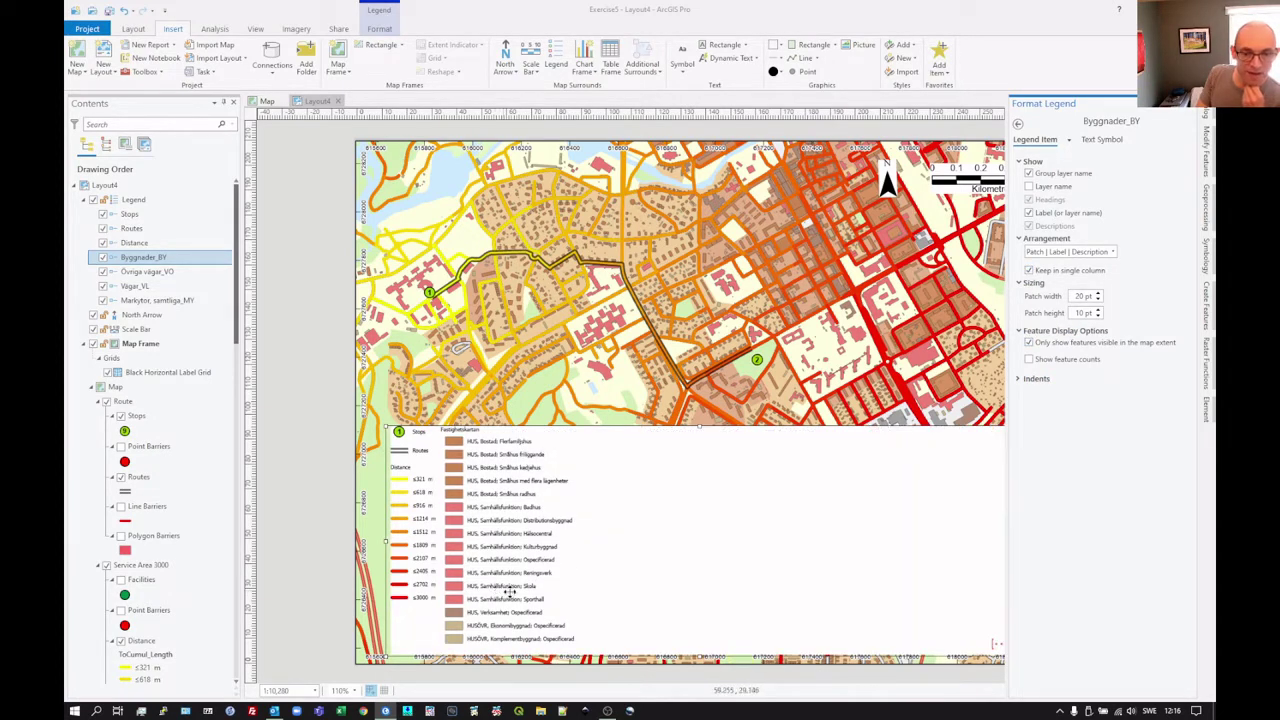
- Let the Byggnader_BY legend item flow over several columns and convert the whole legend to graphics
click(1029, 270)
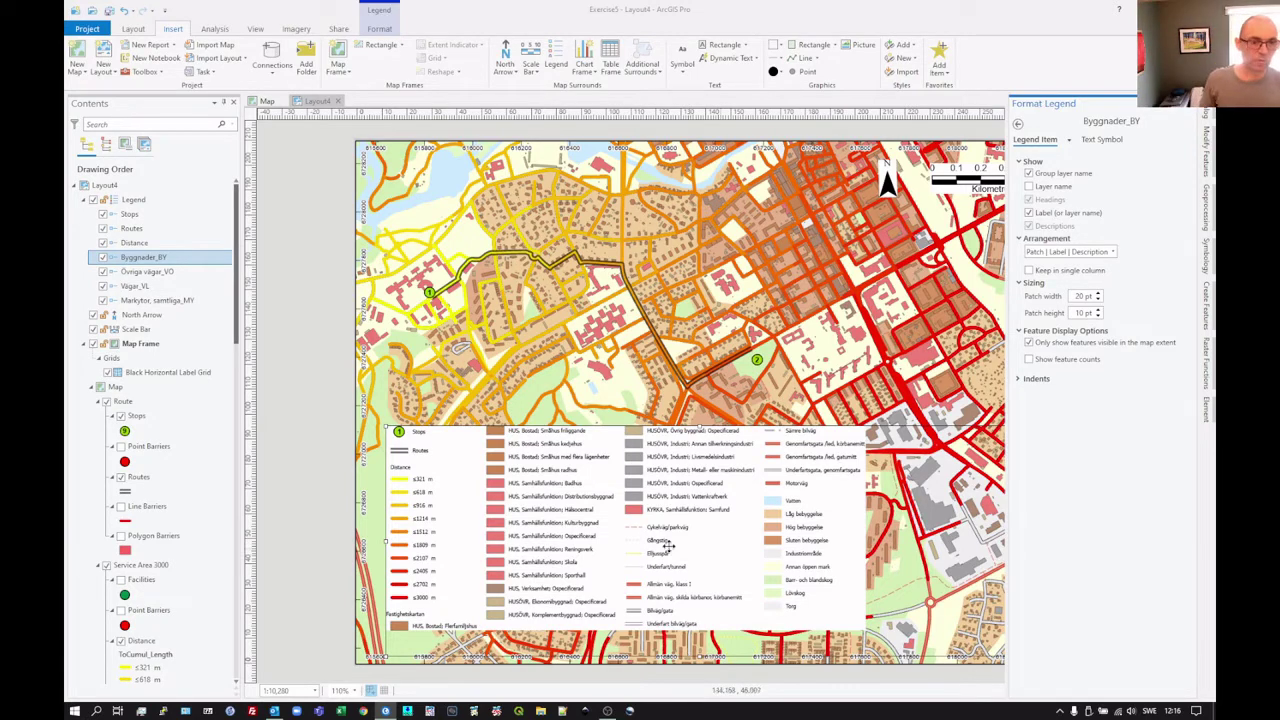
click(140, 201)
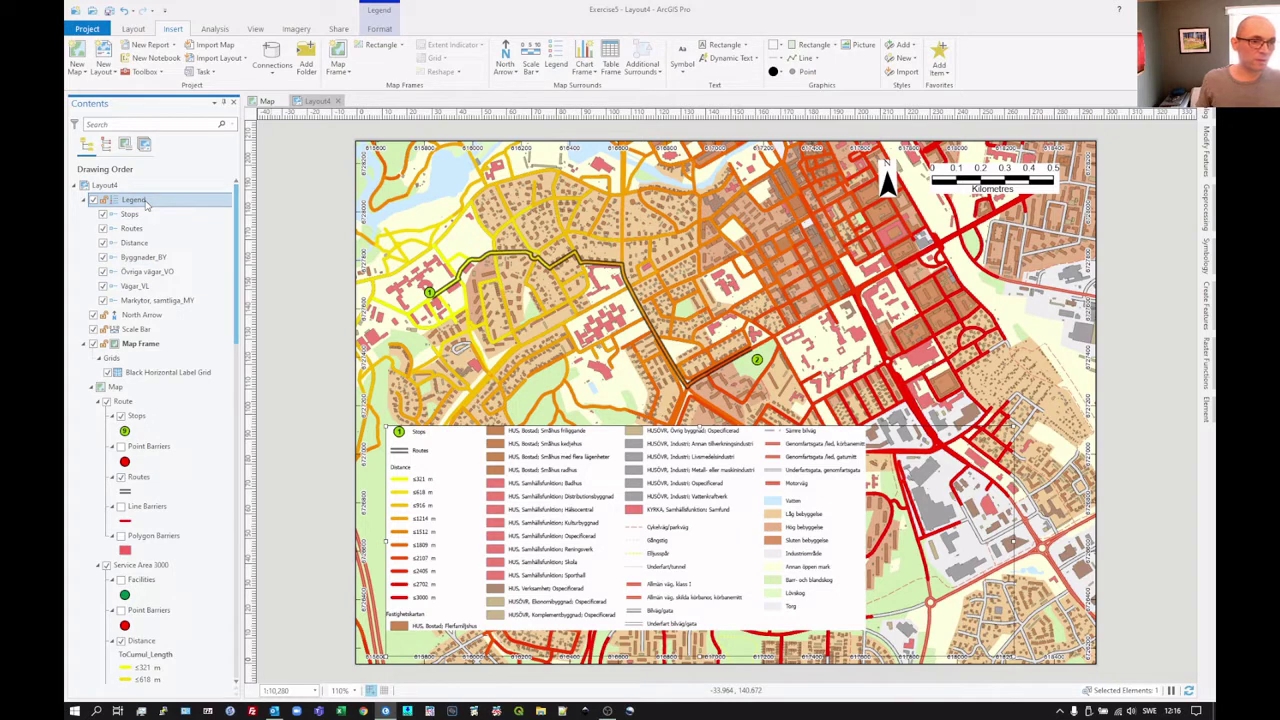
right_click(146, 204)
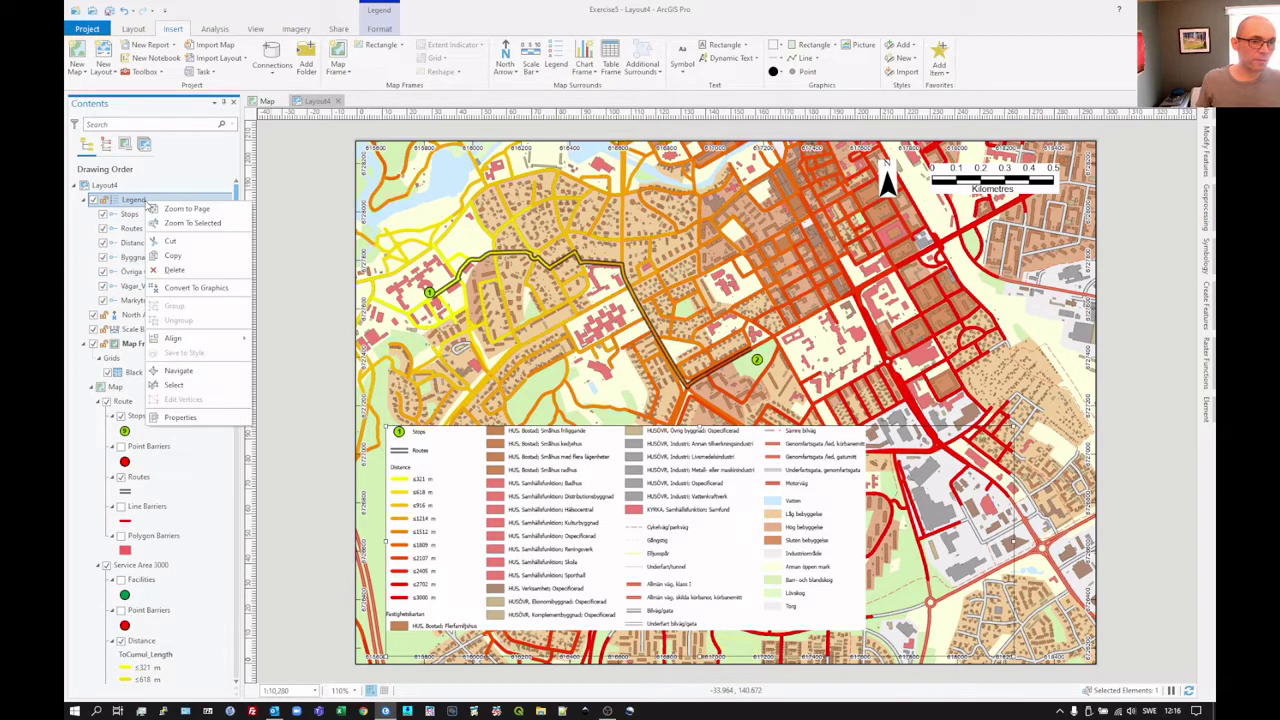
click(172, 288)
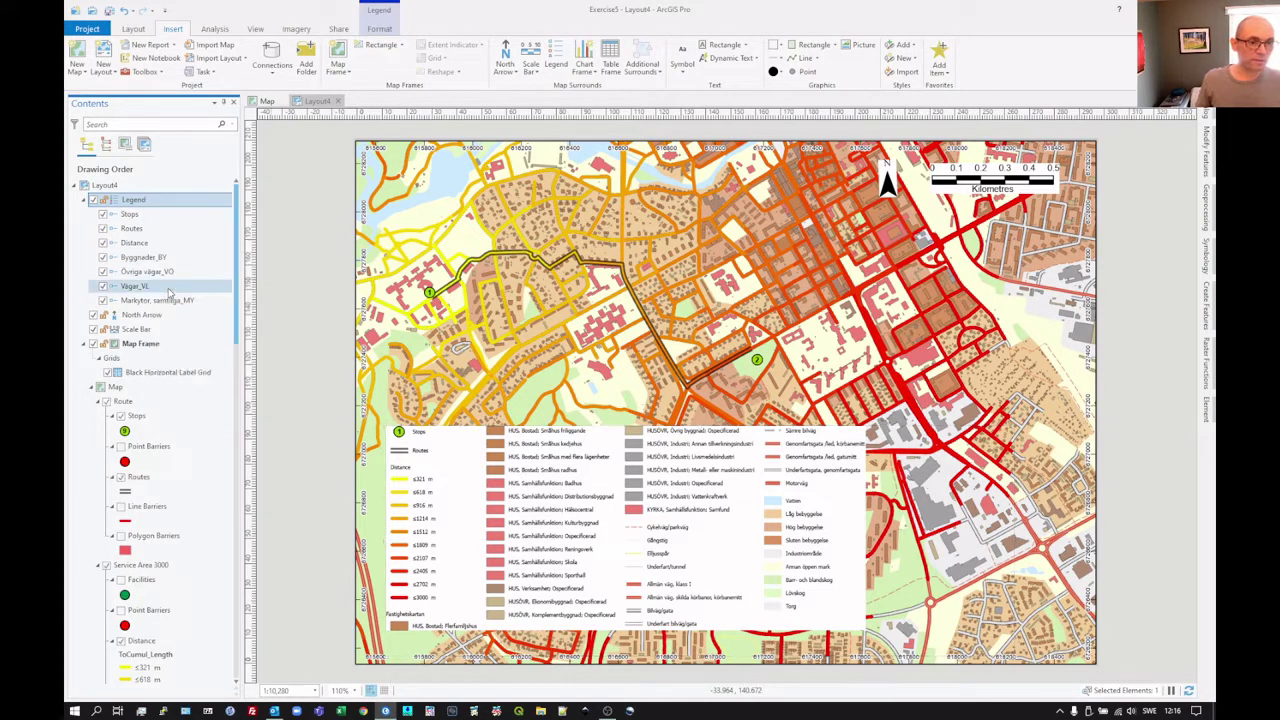
- Hide the patches and labels of the five "HUS, Bostad" entries in the legend's Byggnader_BY group, from Patch 57 through Label 40
click(85, 200)
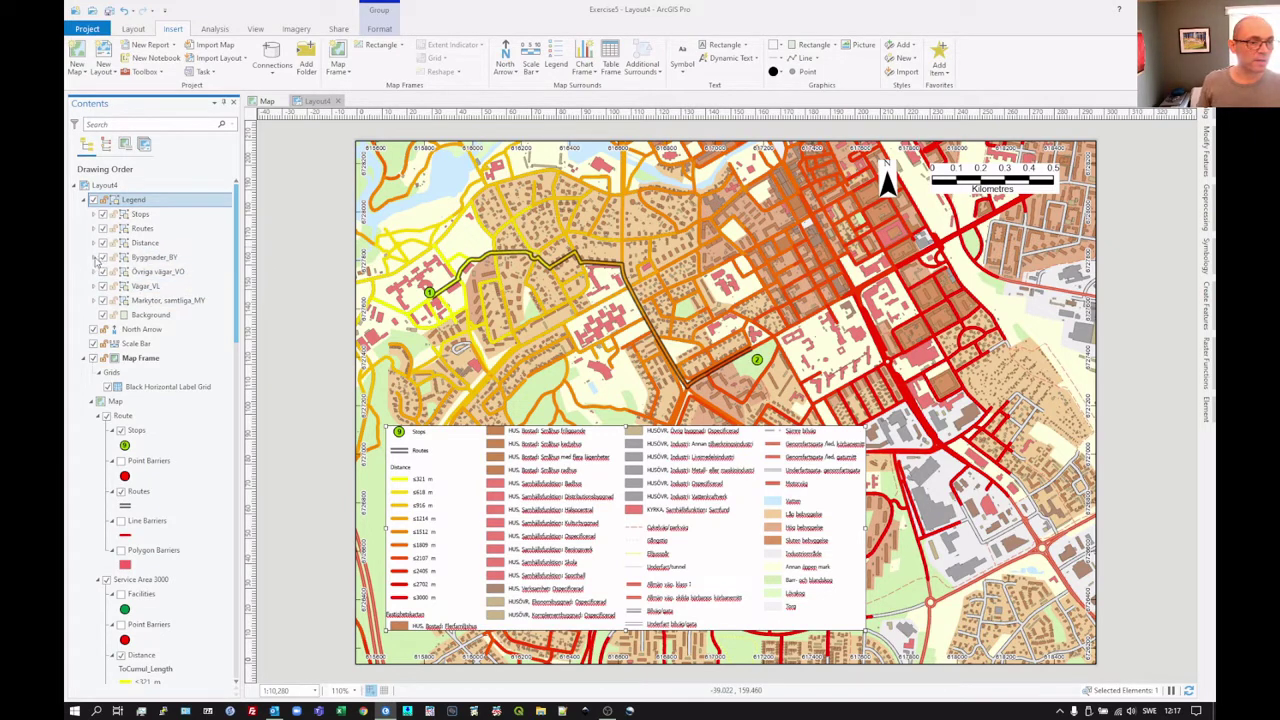
click(94, 257)
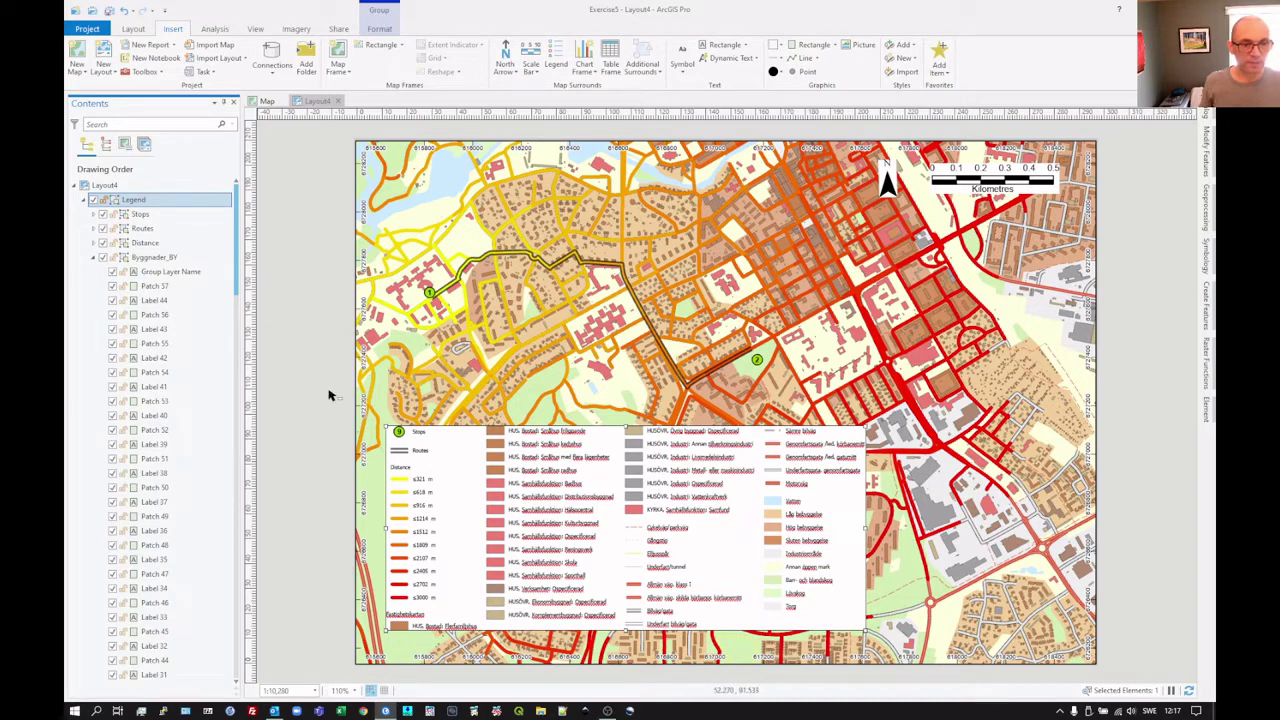
click(112, 286)
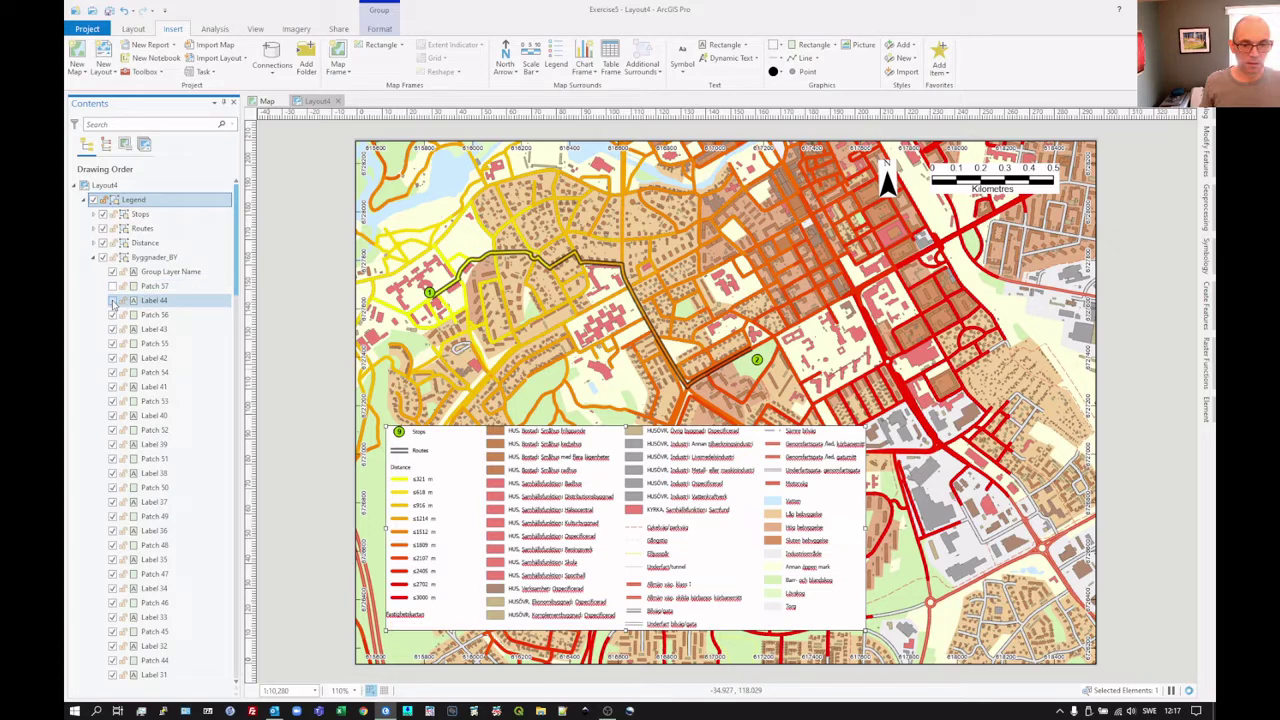
click(112, 301)
click(112, 315)
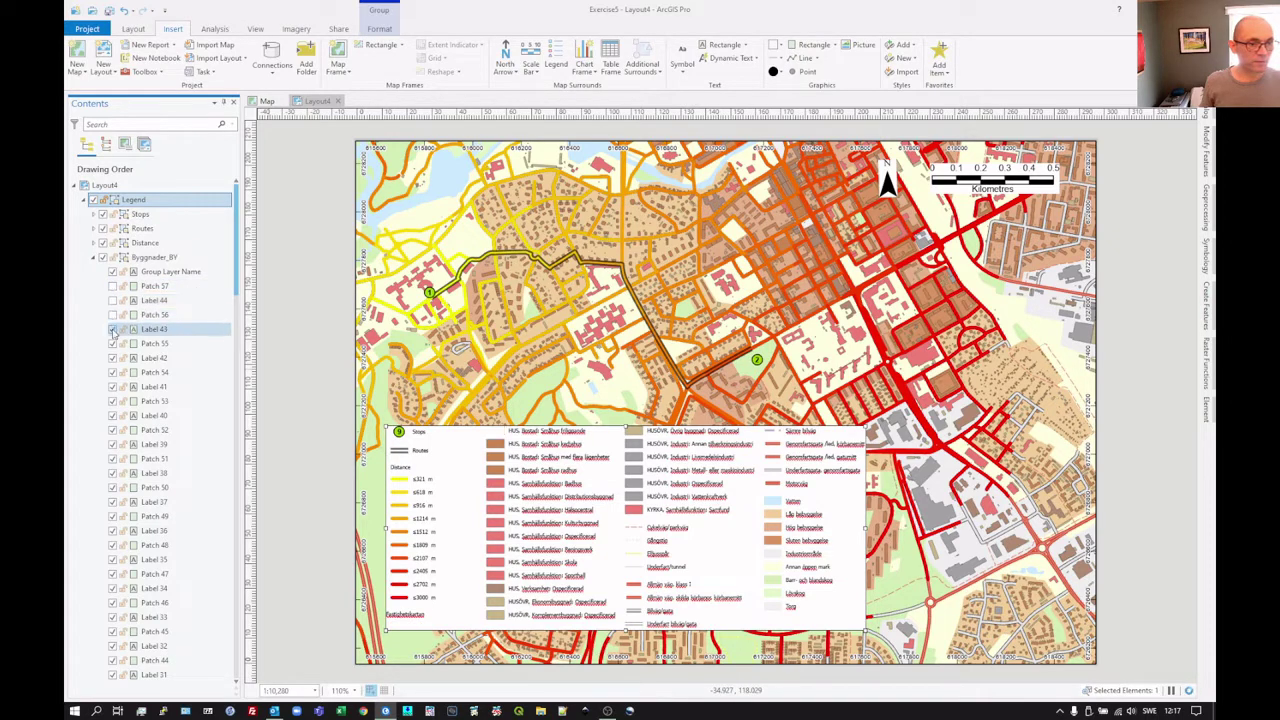
click(112, 329)
click(112, 343)
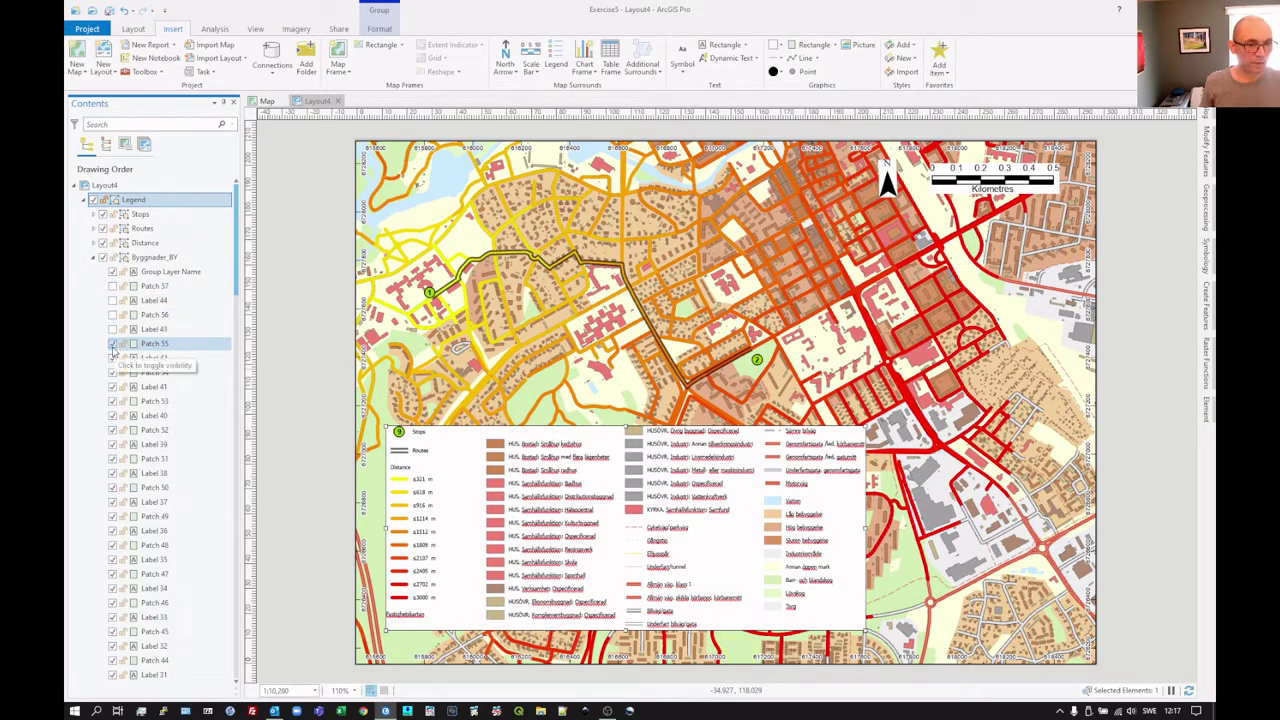
click(112, 358)
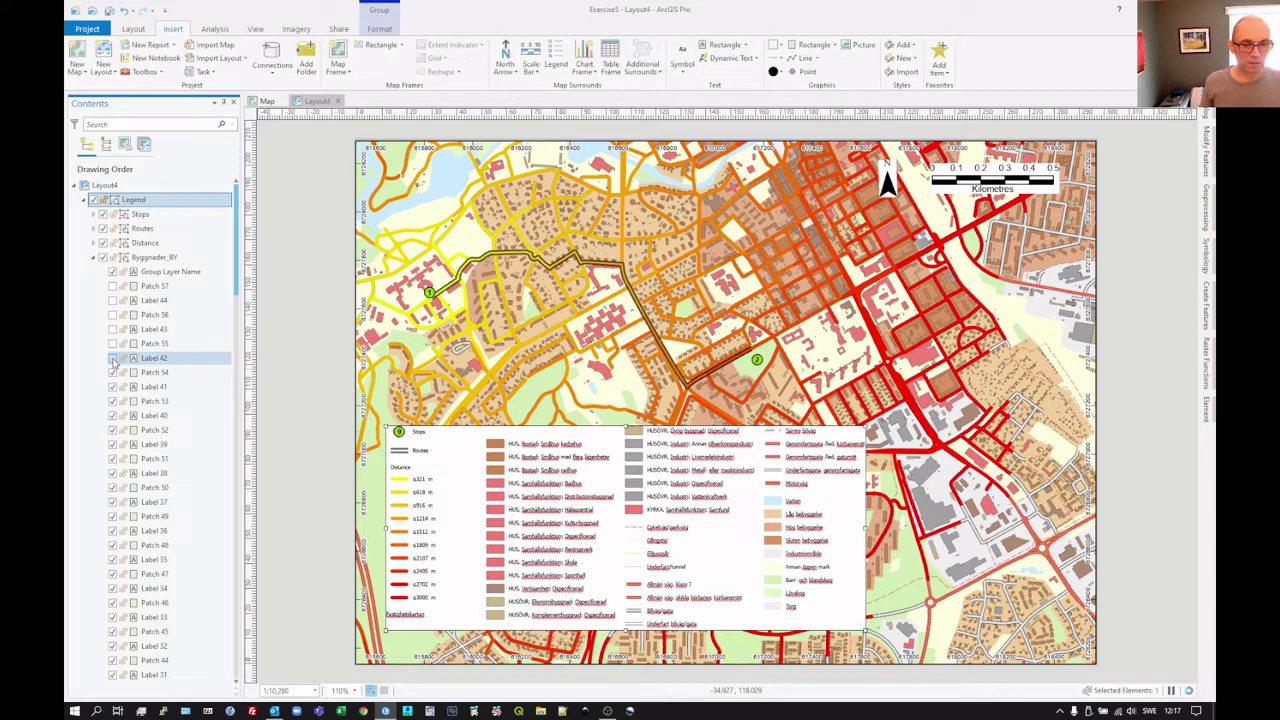
click(112, 372)
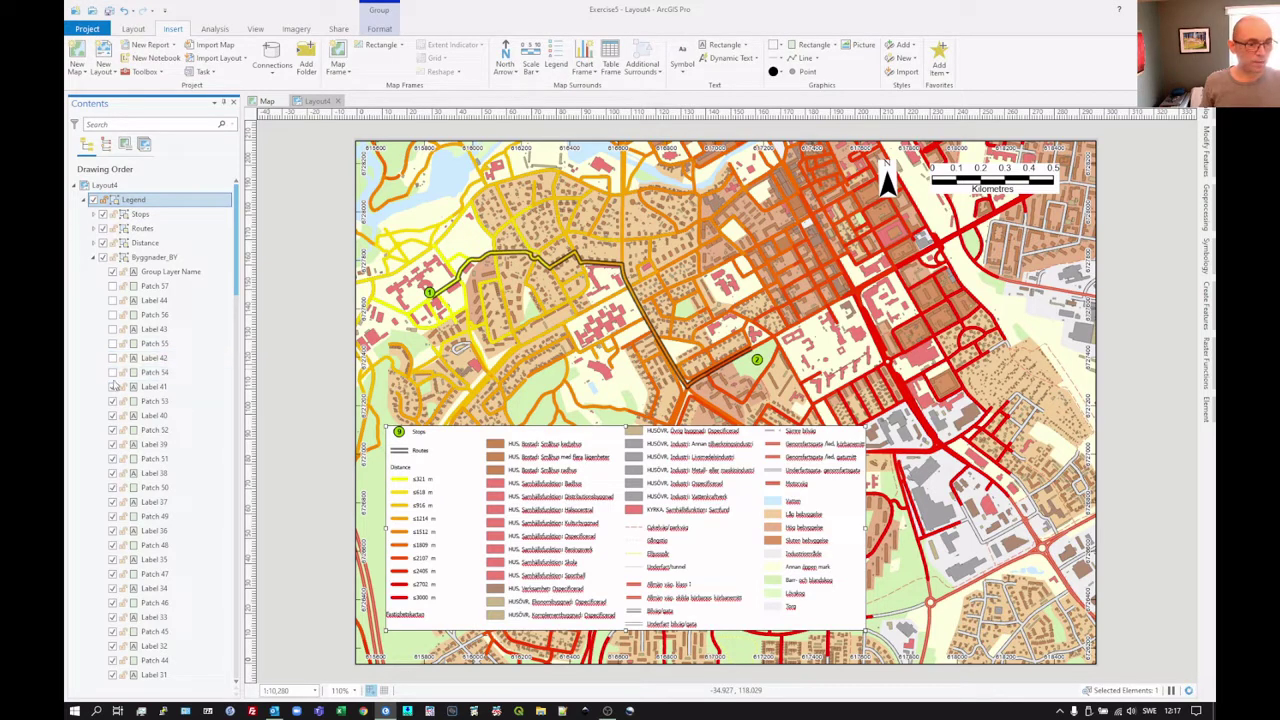
click(112, 387)
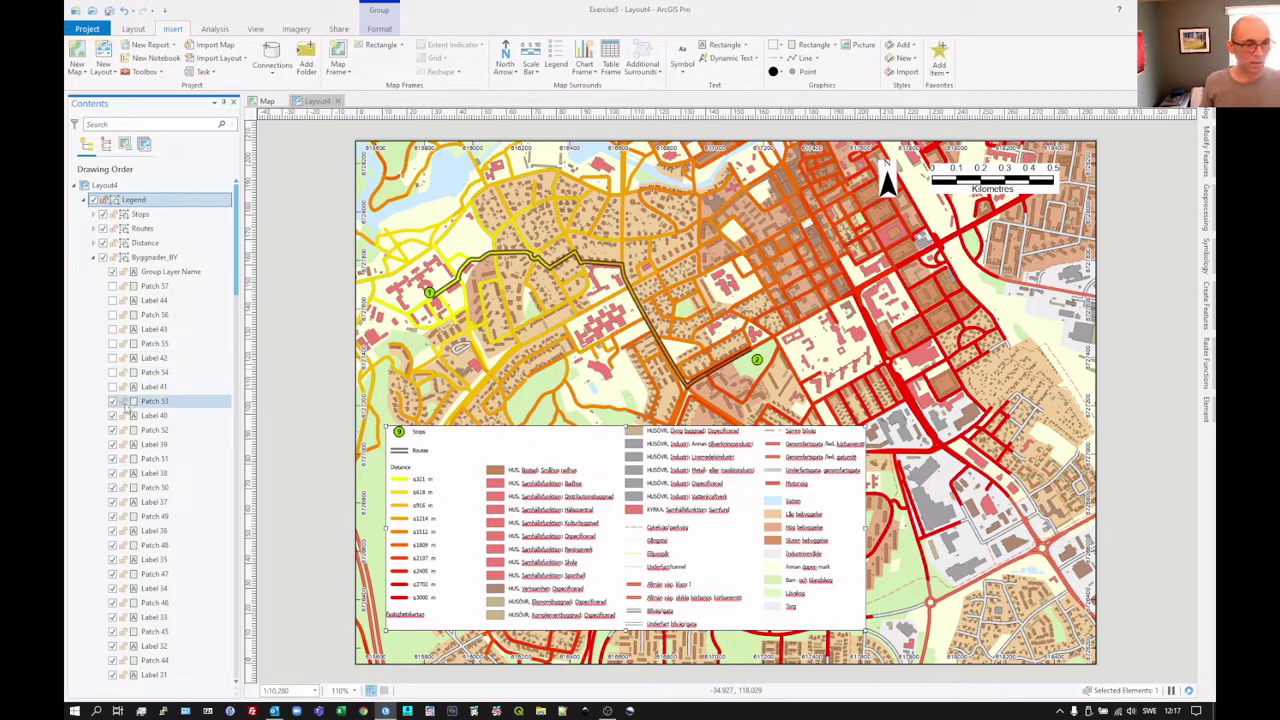
click(112, 401)
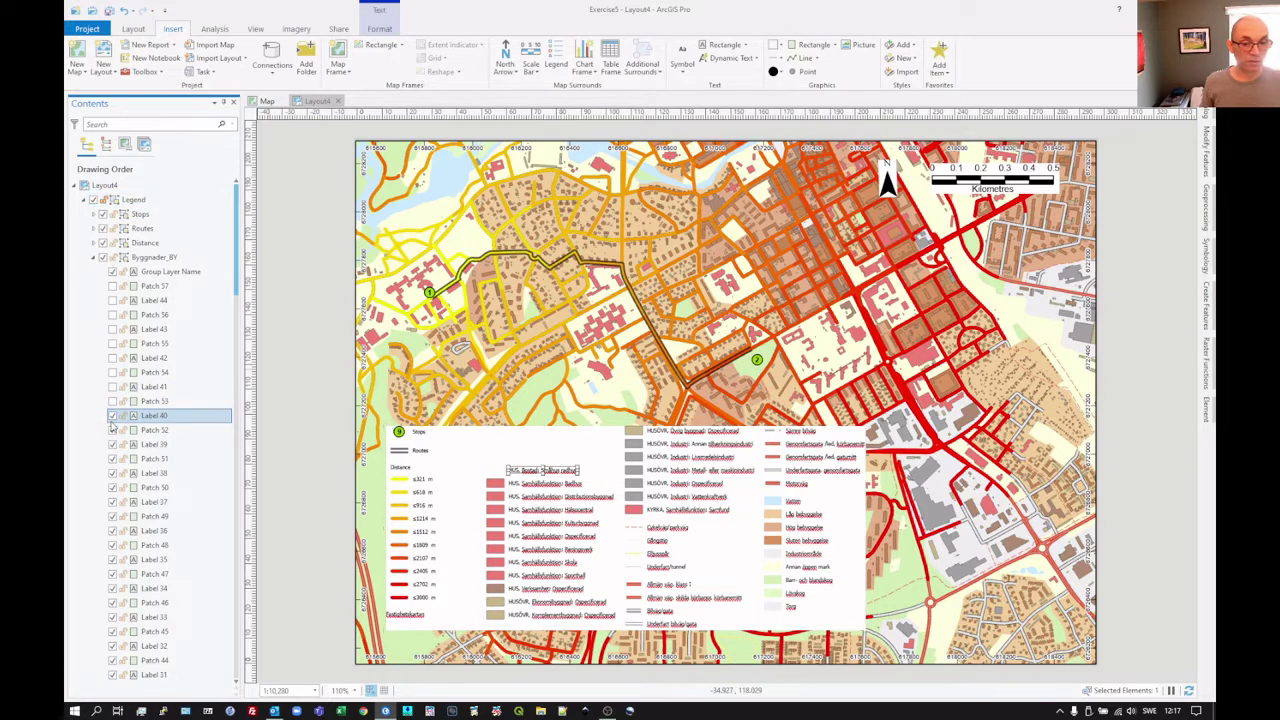
click(112, 415)
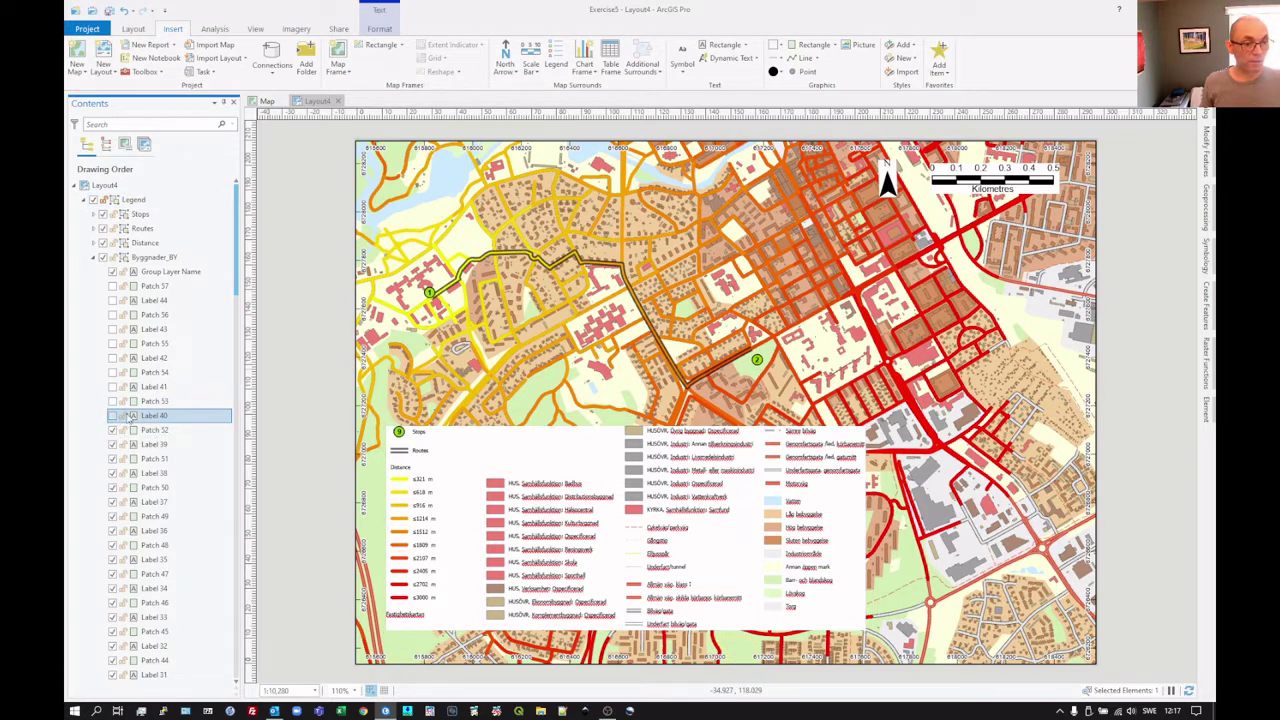
click(522, 488)
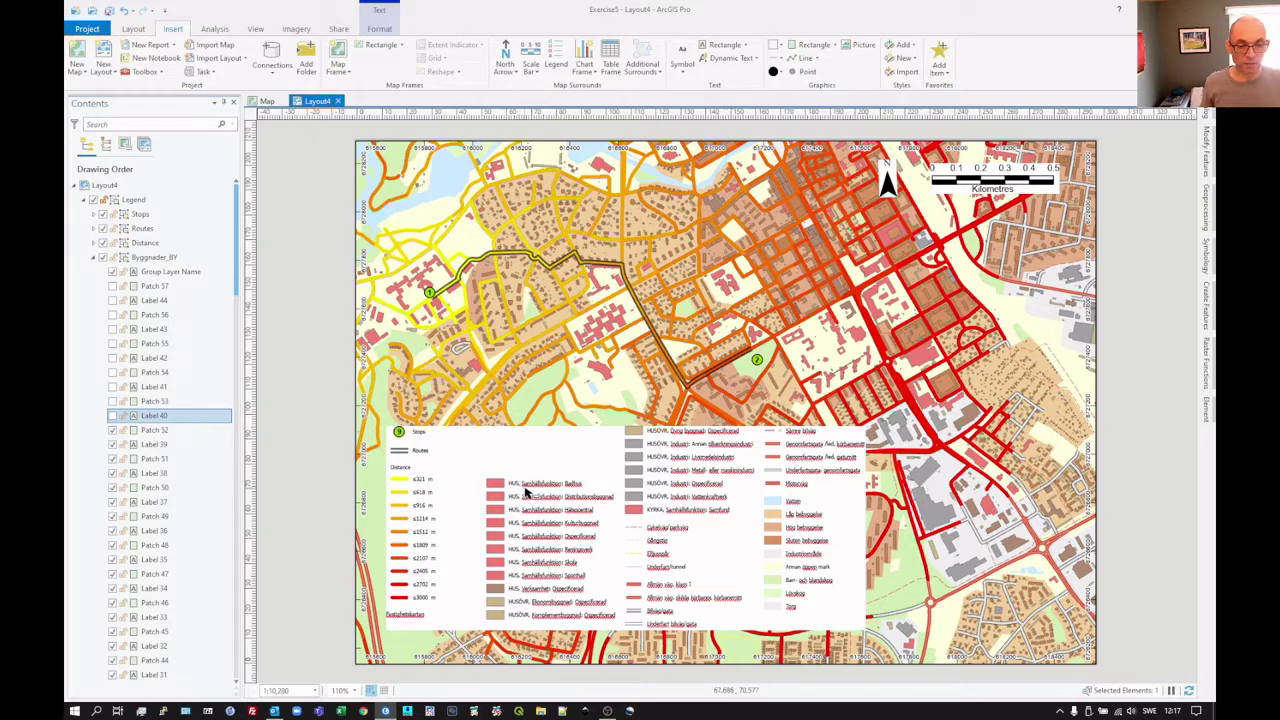